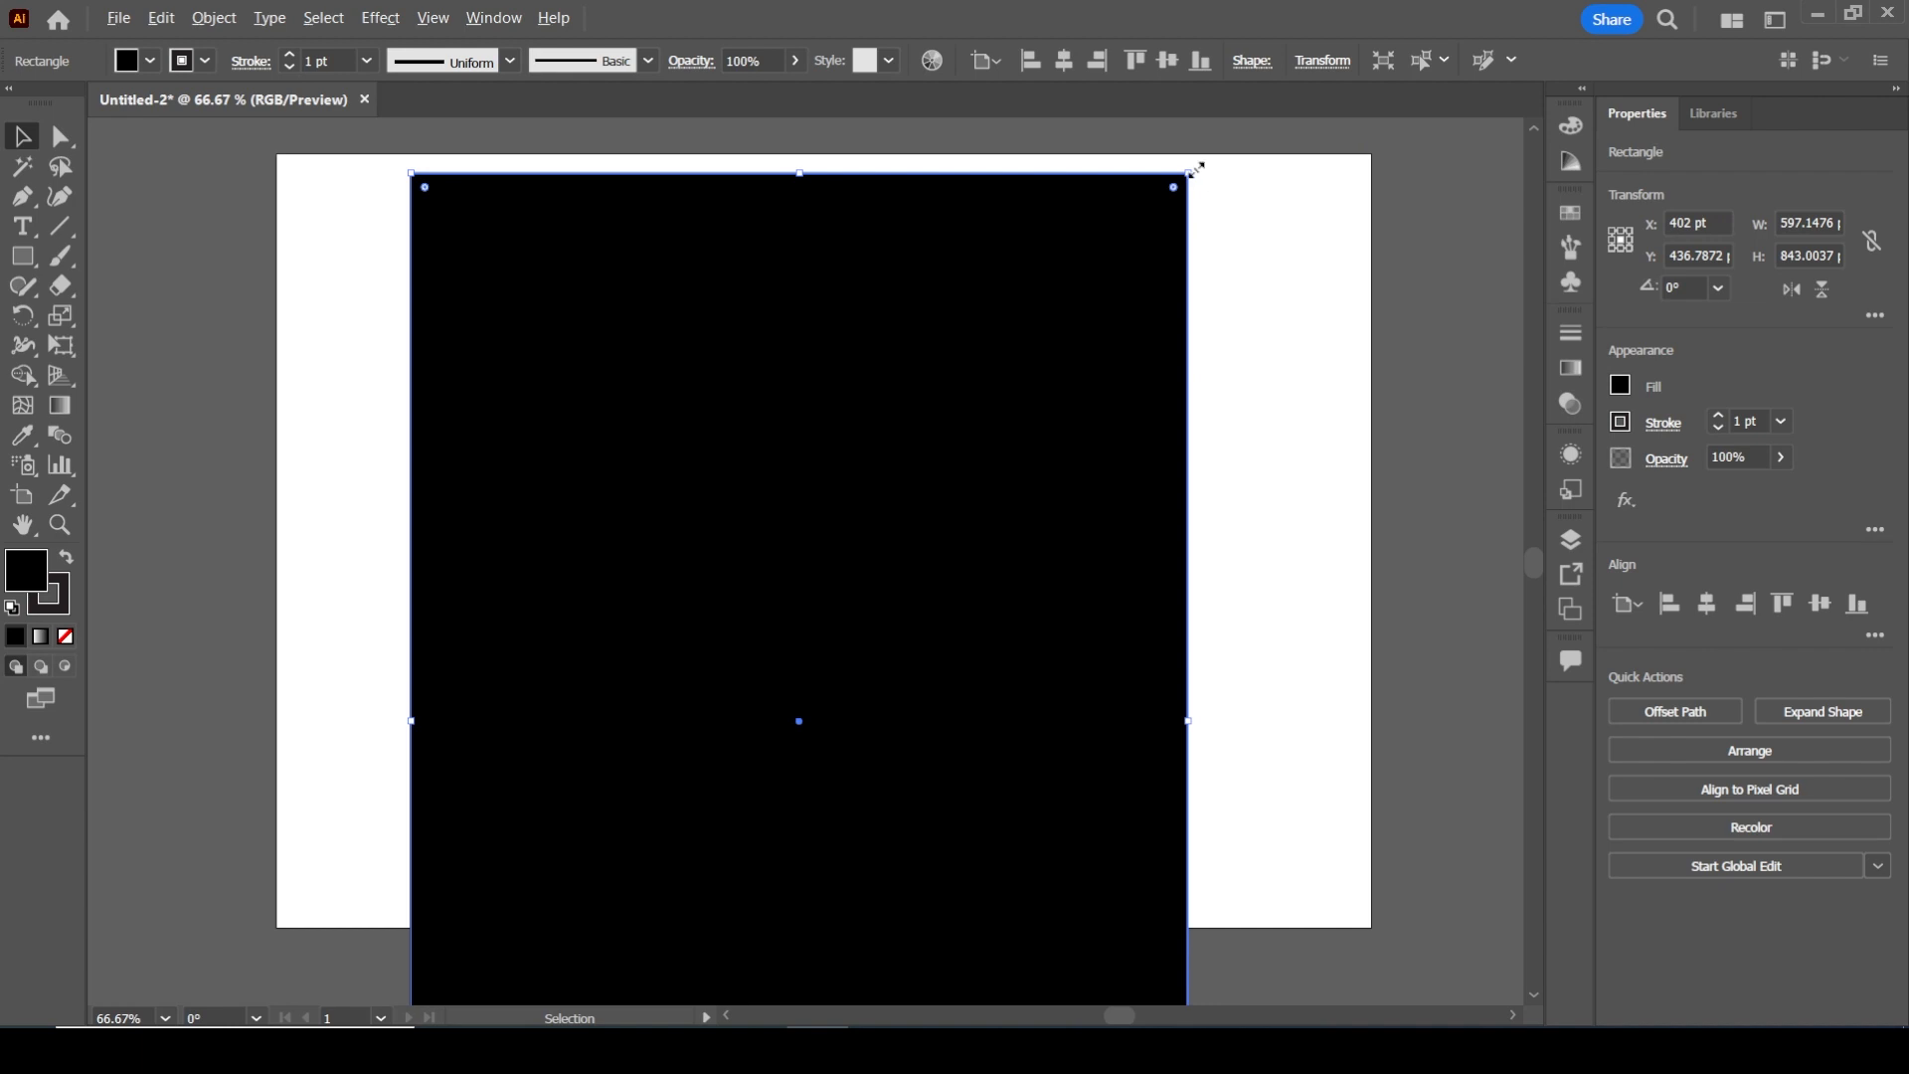
Rotate the black rectangle to 270° so it covers the artboard, and lock it in place as the background
{"action": "left_click_drag", "start_coordinate": [1198, 164], "coordinate": [1120, 945]}
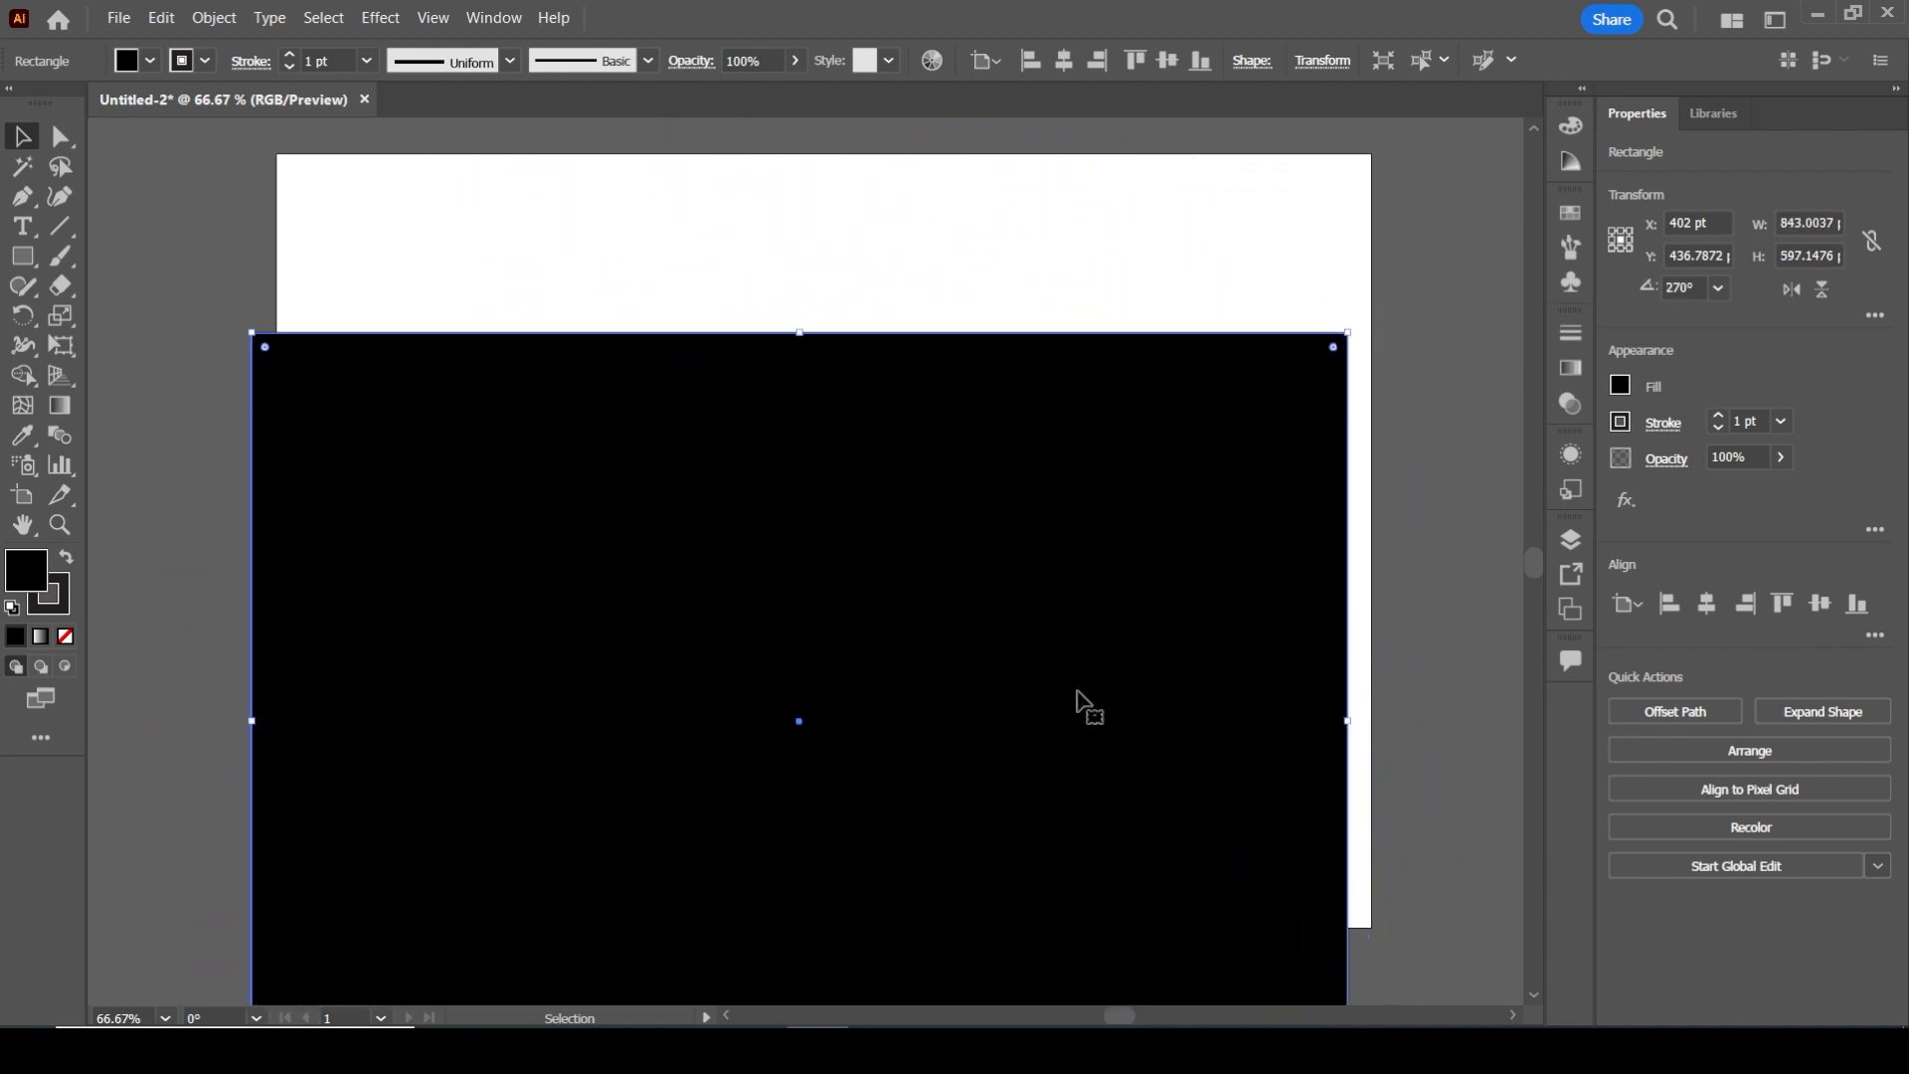
{"action": "left_click_drag", "start_coordinate": [1019, 693], "coordinate": [1044, 511]}
{"action": "left_click", "coordinate": [213, 18]}
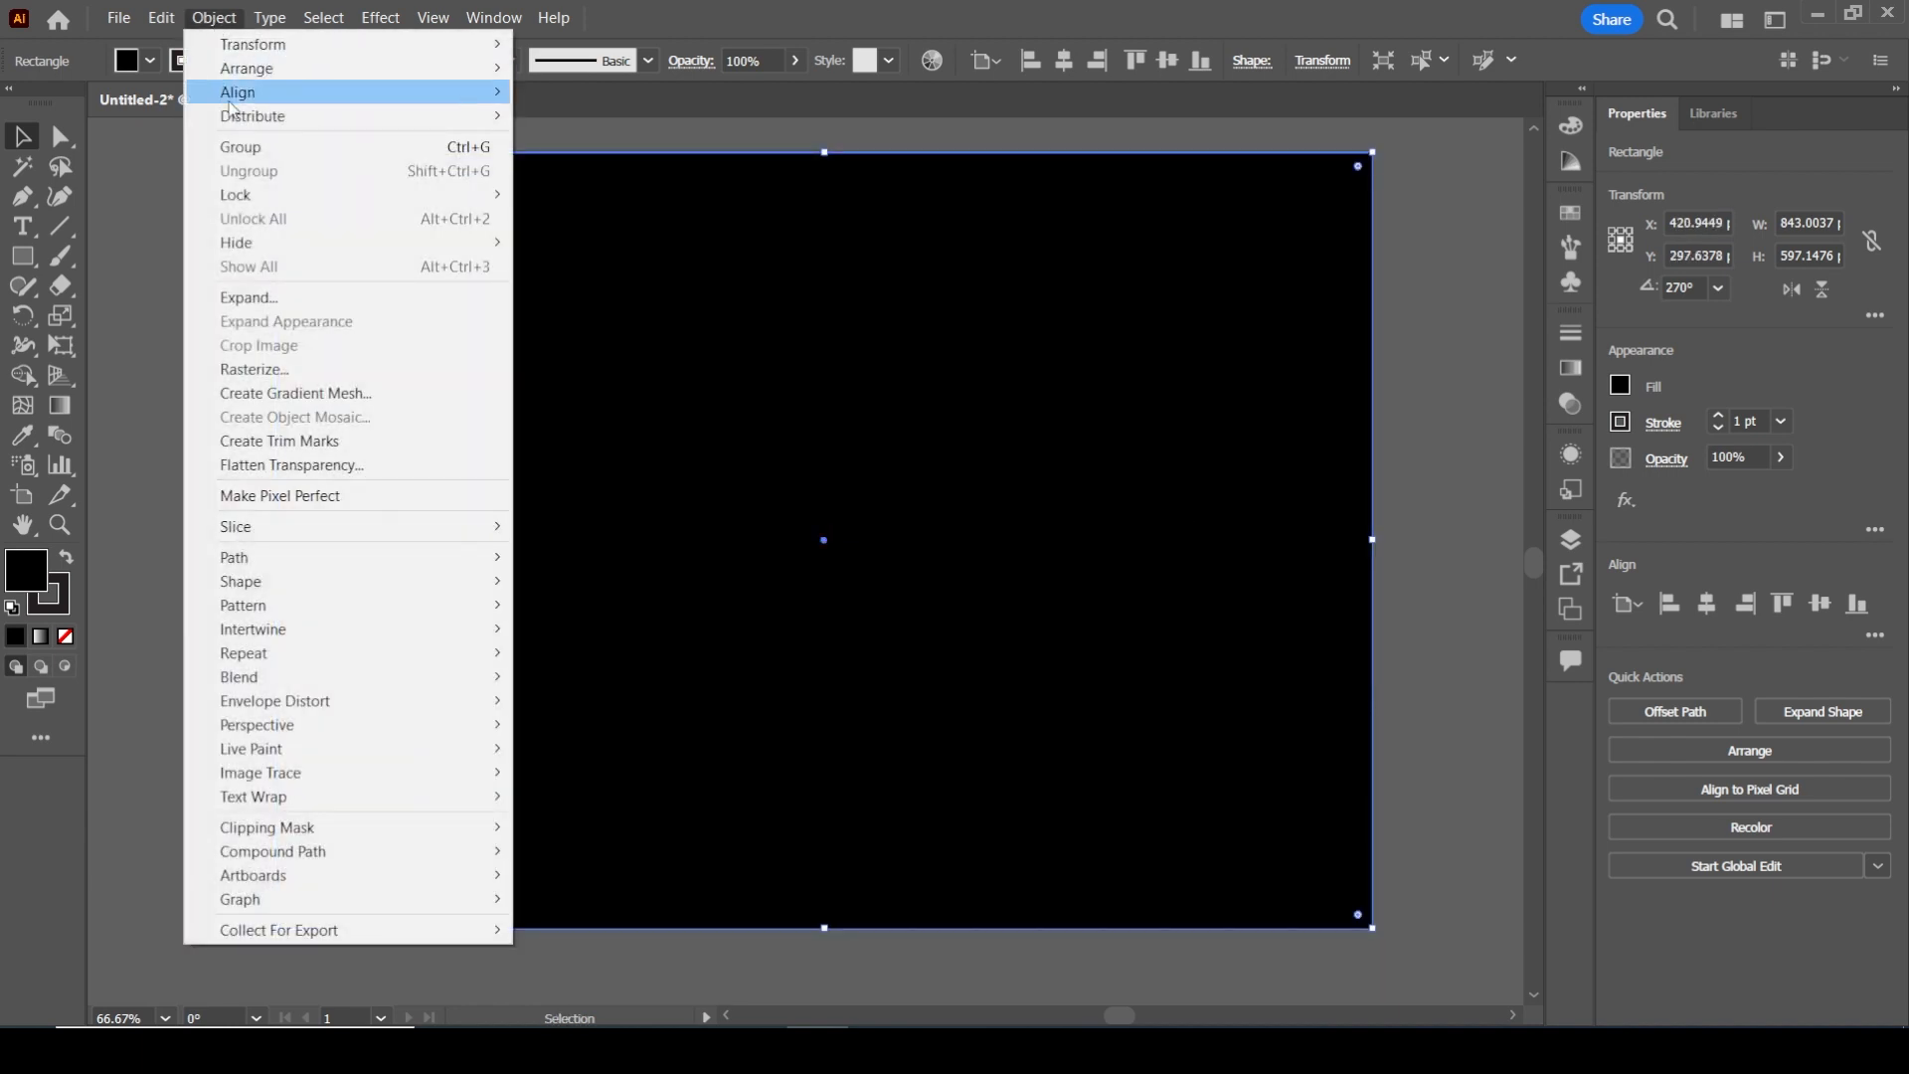
{"action": "mouse_move", "coordinate": [277, 200]}
{"action": "left_click", "coordinate": [584, 194]}
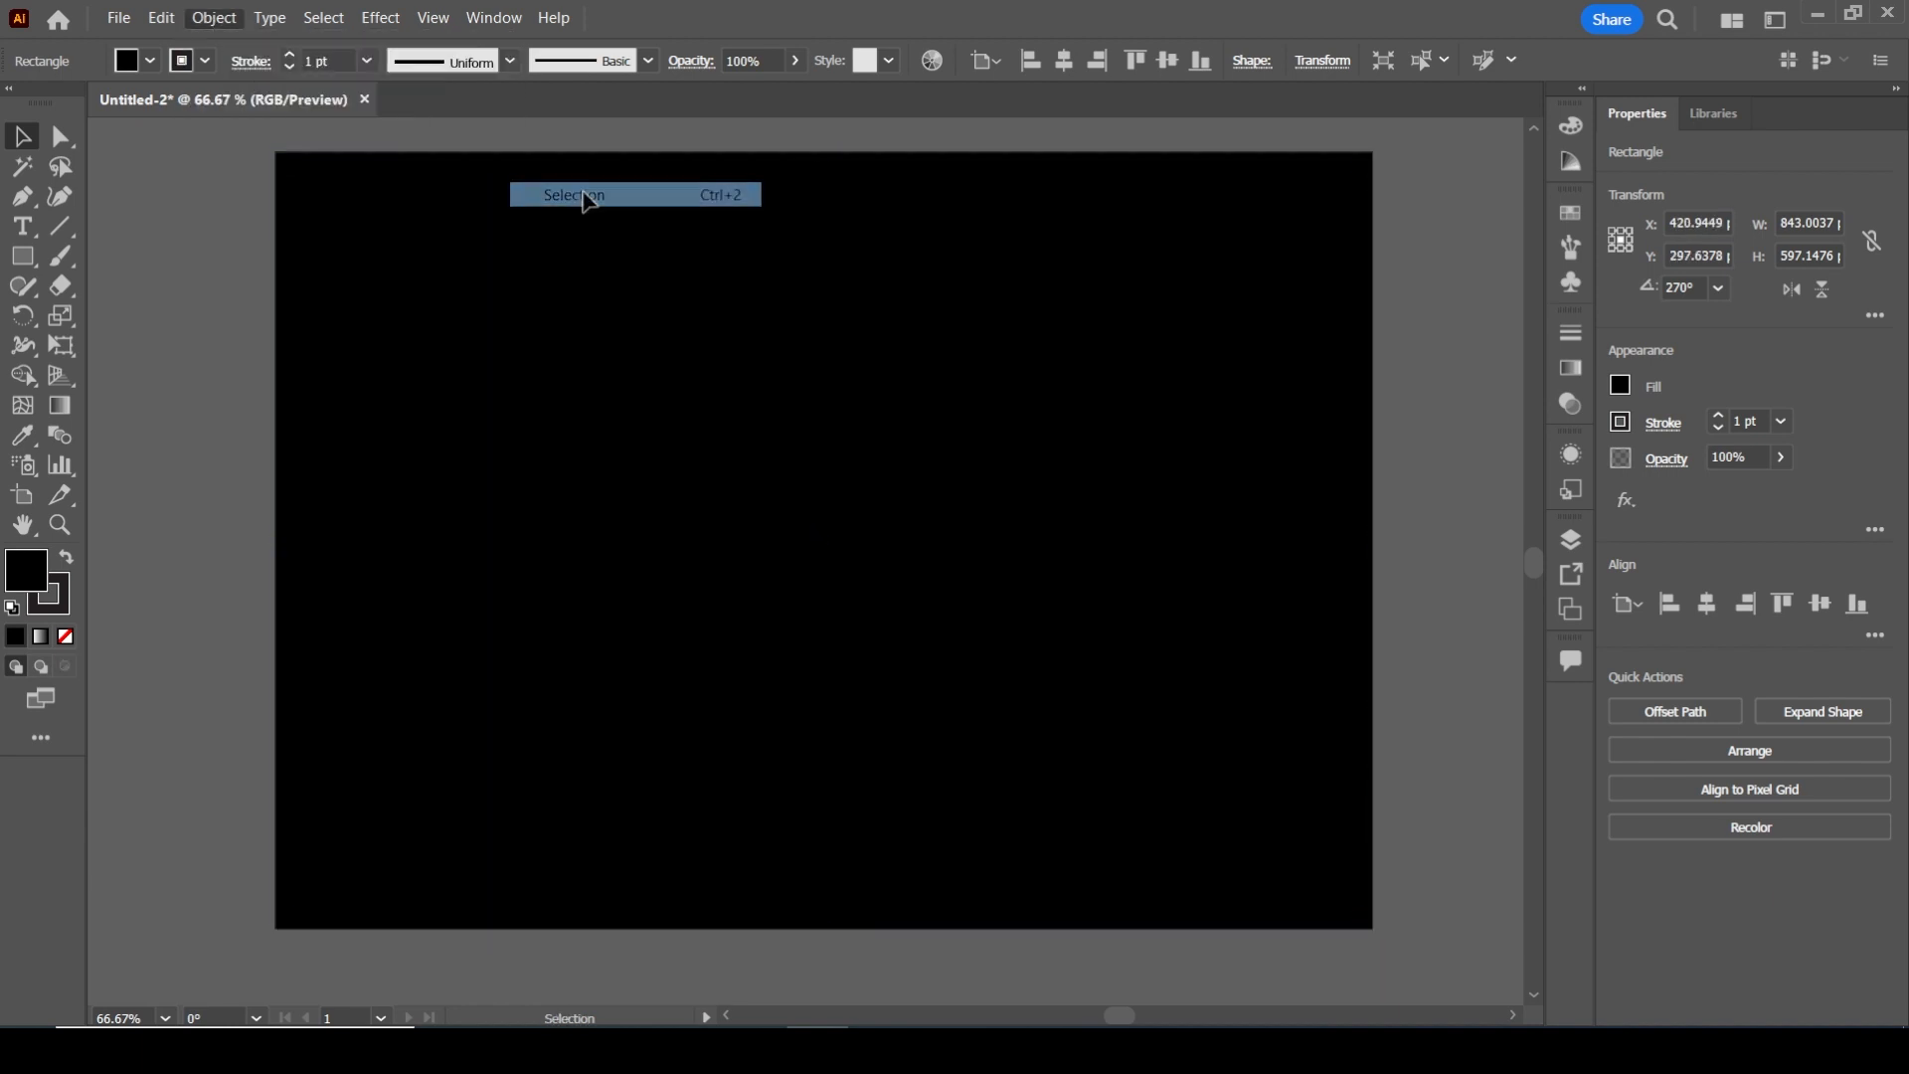
{"action": "key", "text": "ctrl+0"}
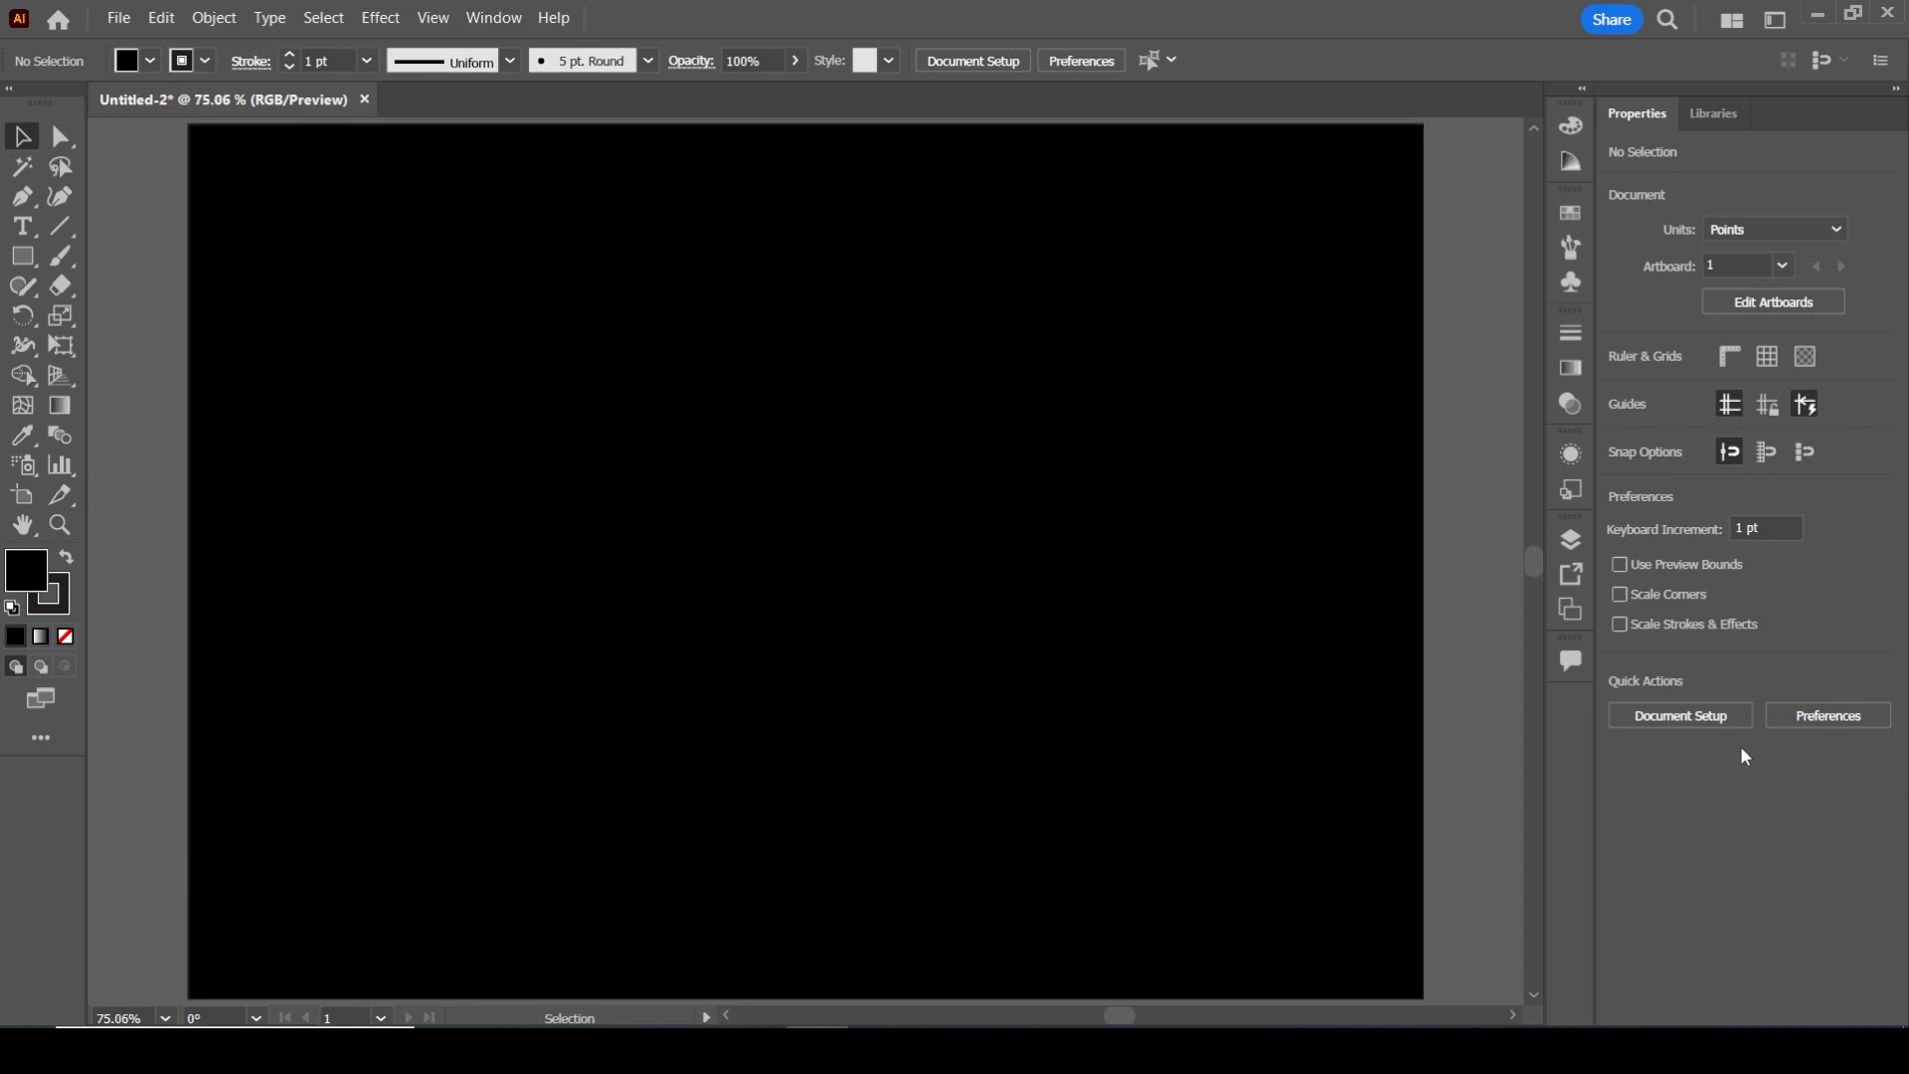
Choose the Ellipse tool with a linear gradient fill and set the gradient's end stop to green 00BF57
{"action": "left_click", "coordinate": [23, 257]}
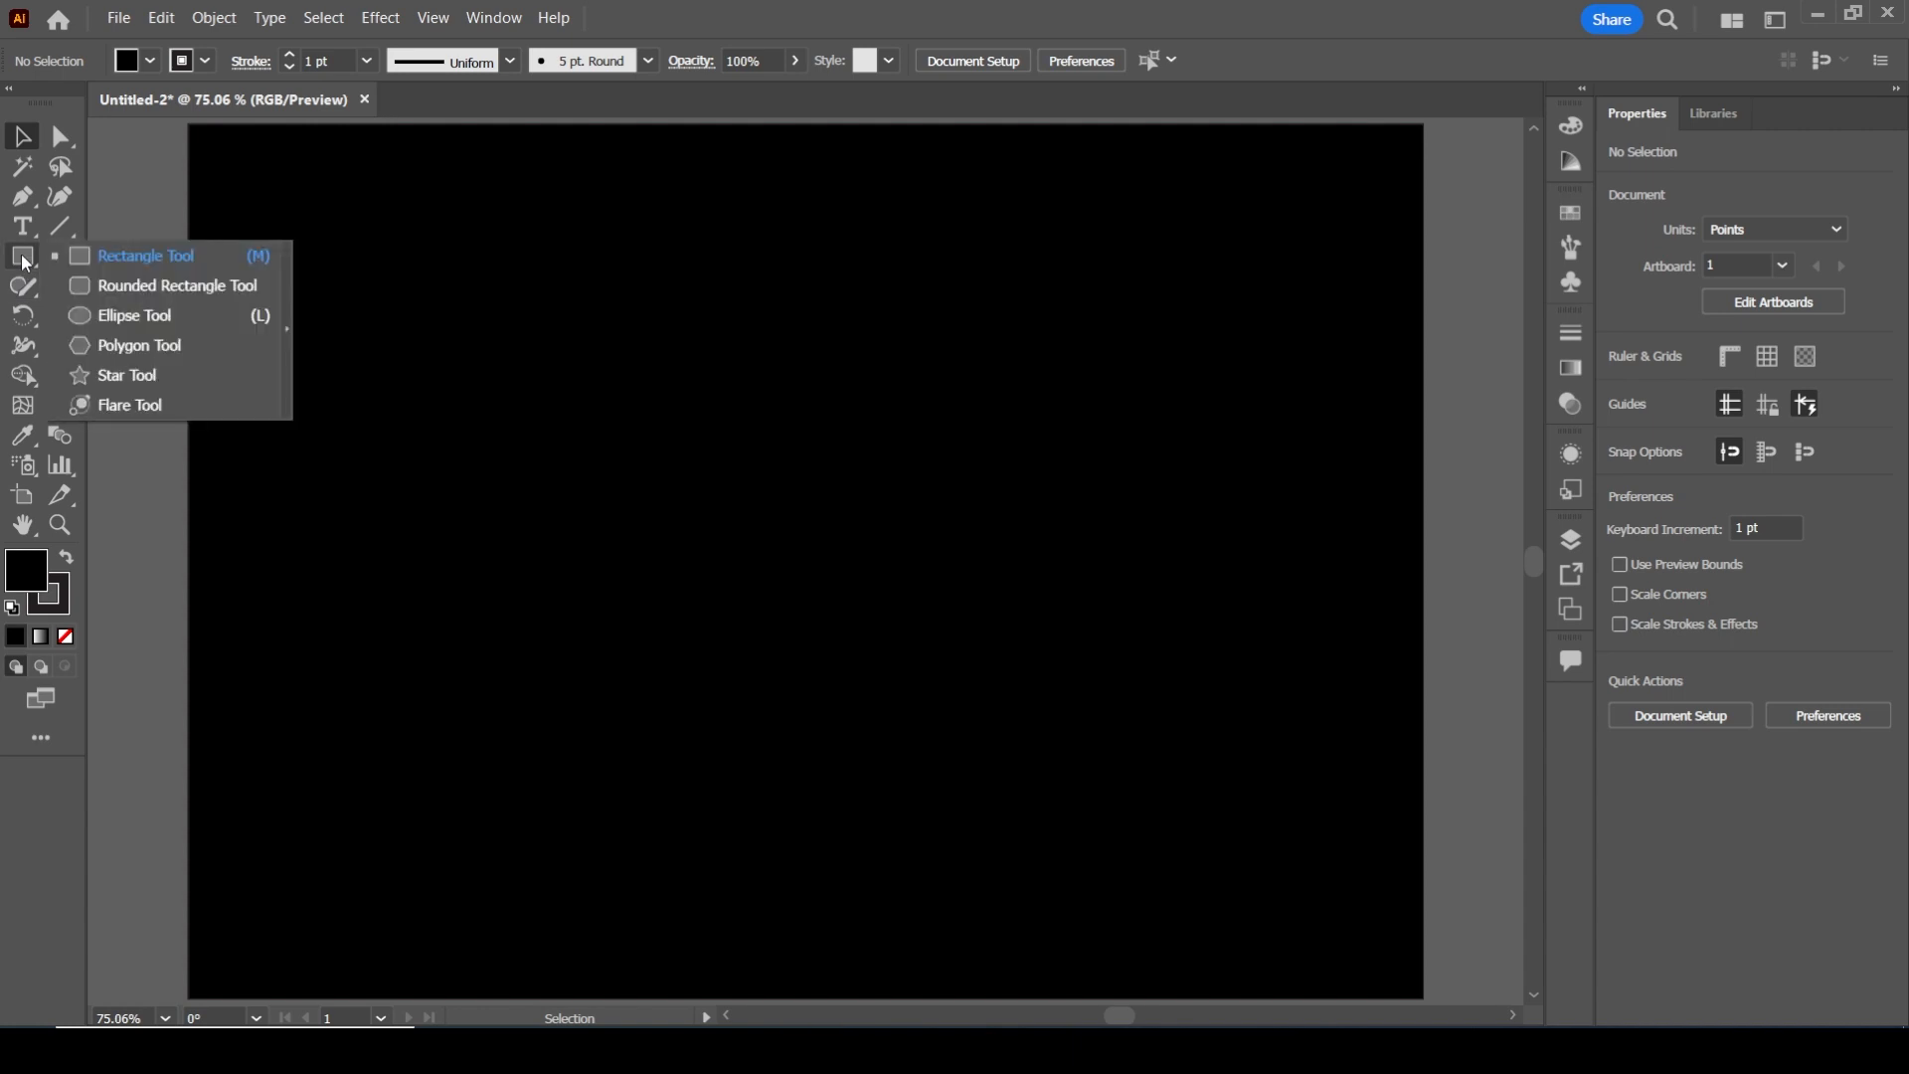
{"action": "left_click", "coordinate": [177, 312]}
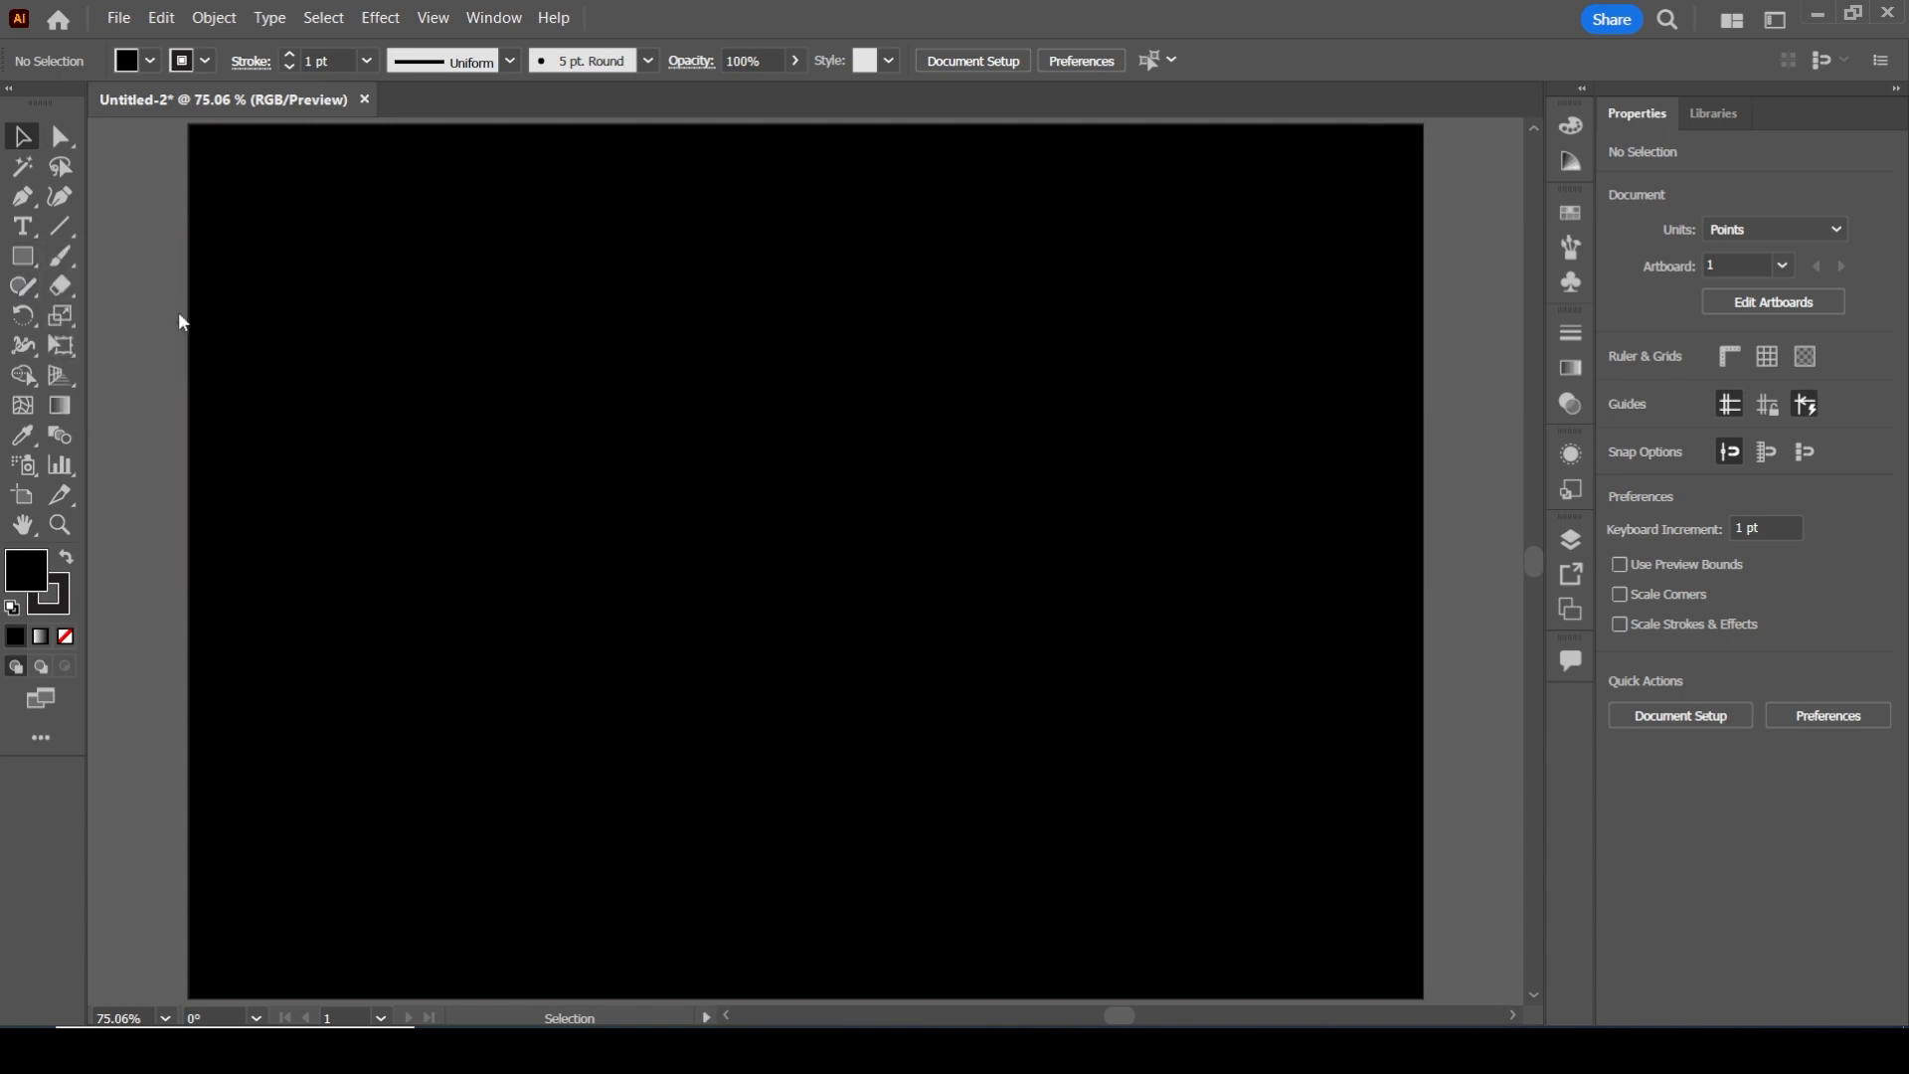
{"action": "left_click", "coordinate": [41, 640]}
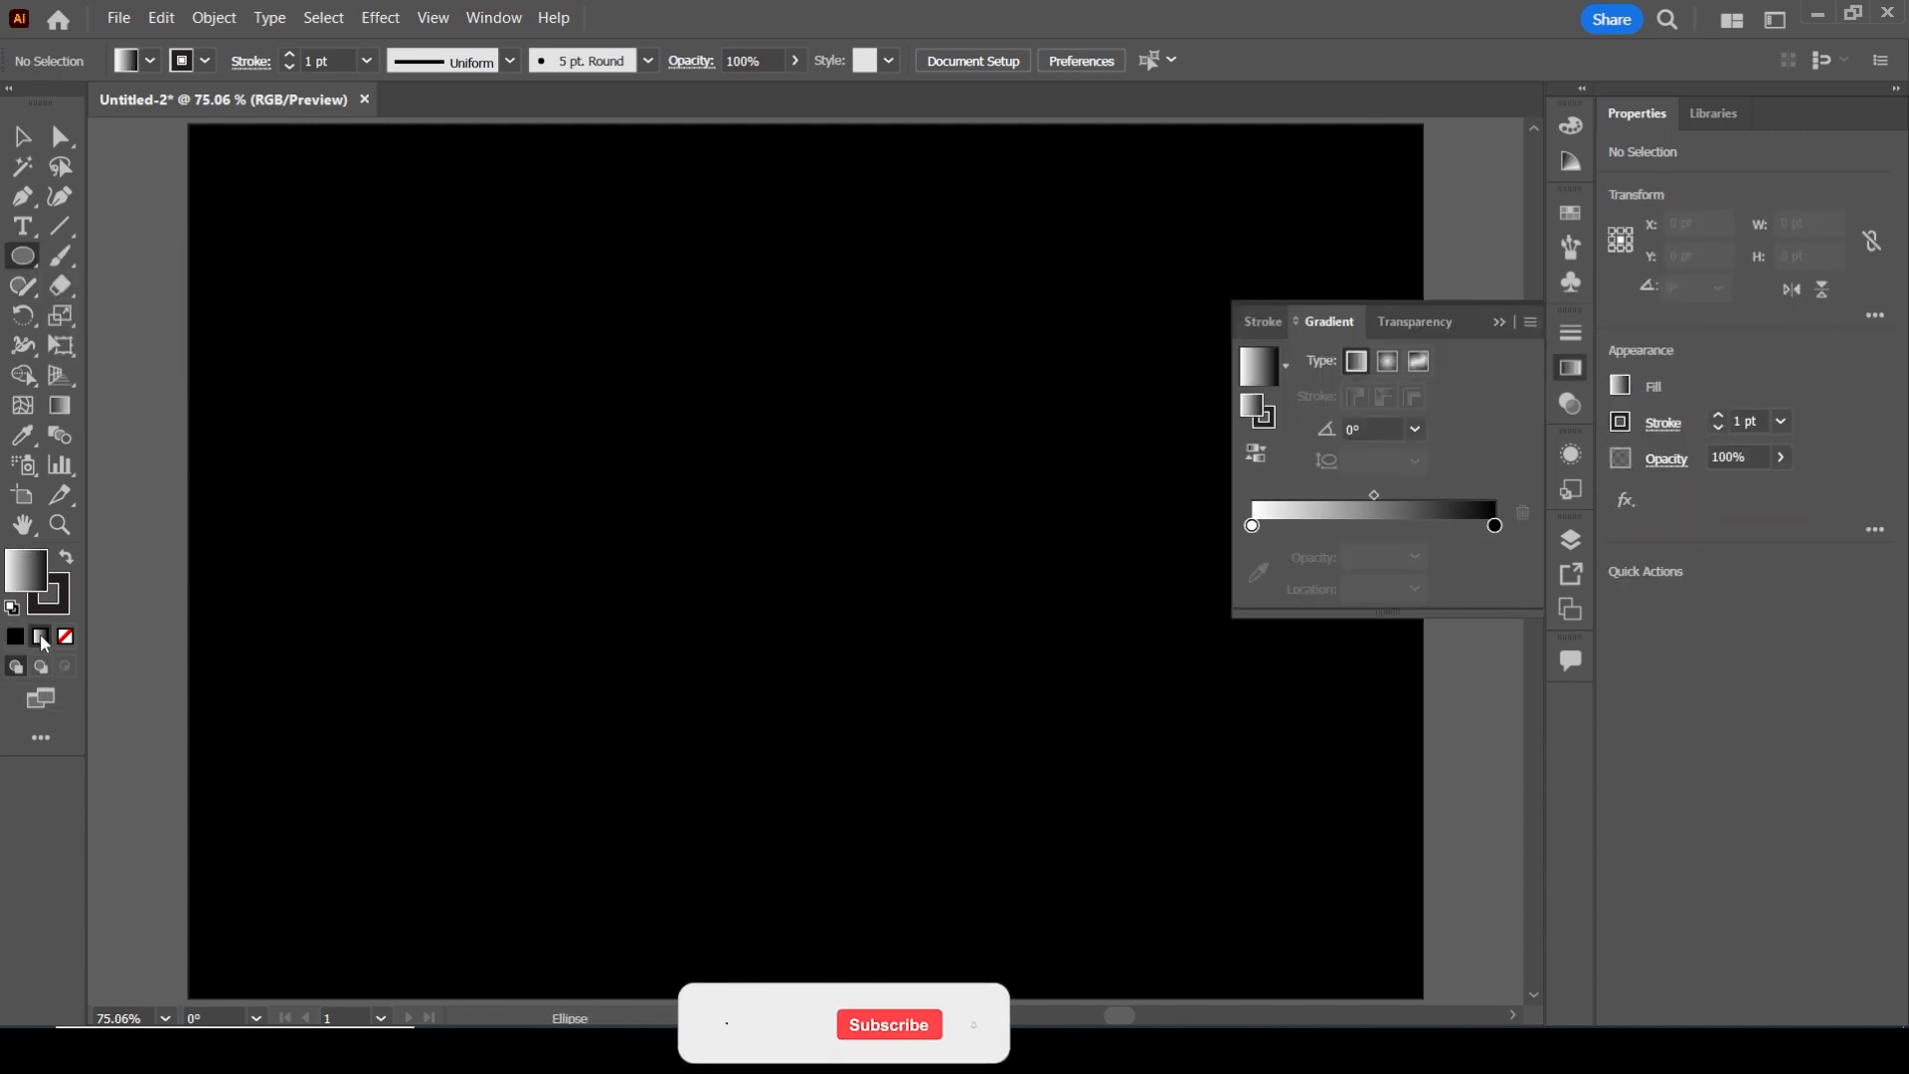
{"action": "left_click", "coordinate": [1495, 525]}
{"action": "double_click", "coordinate": [1496, 526]}
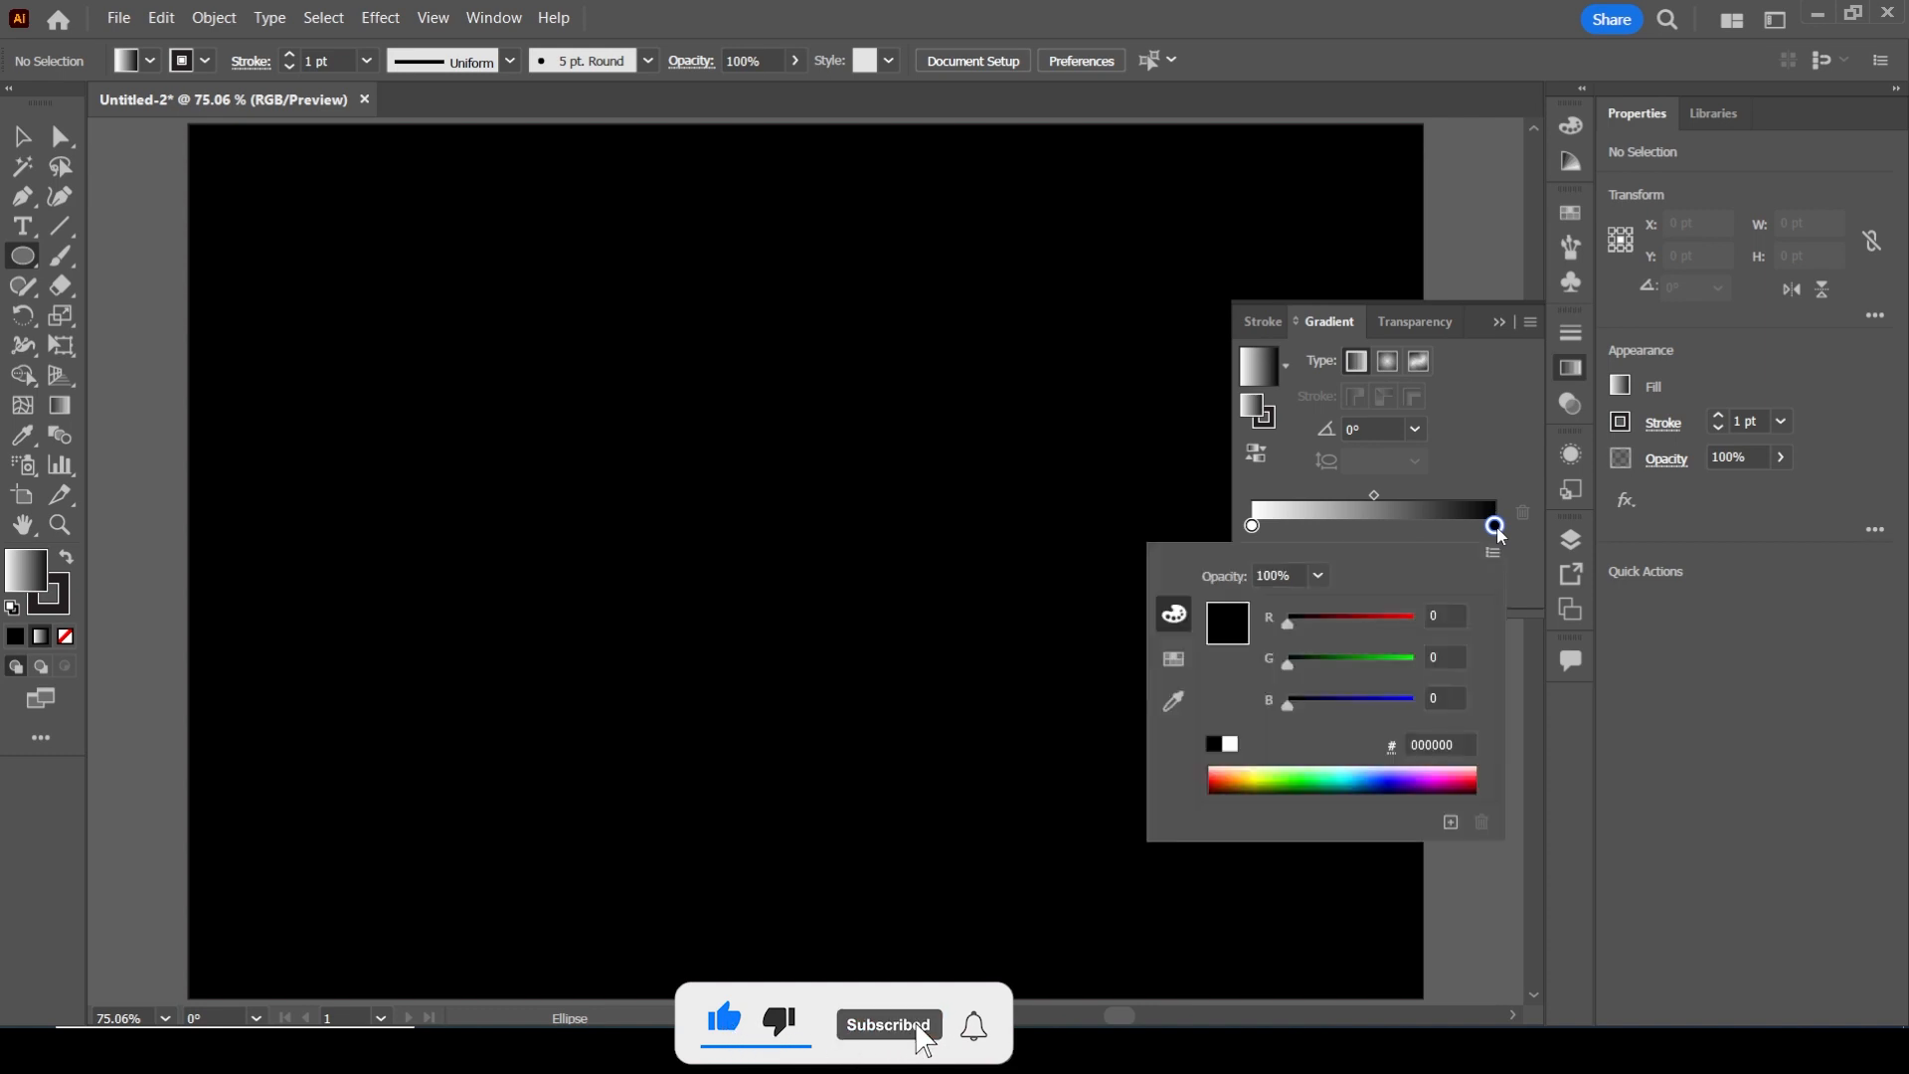
{"action": "left_click", "coordinate": [1265, 769]}
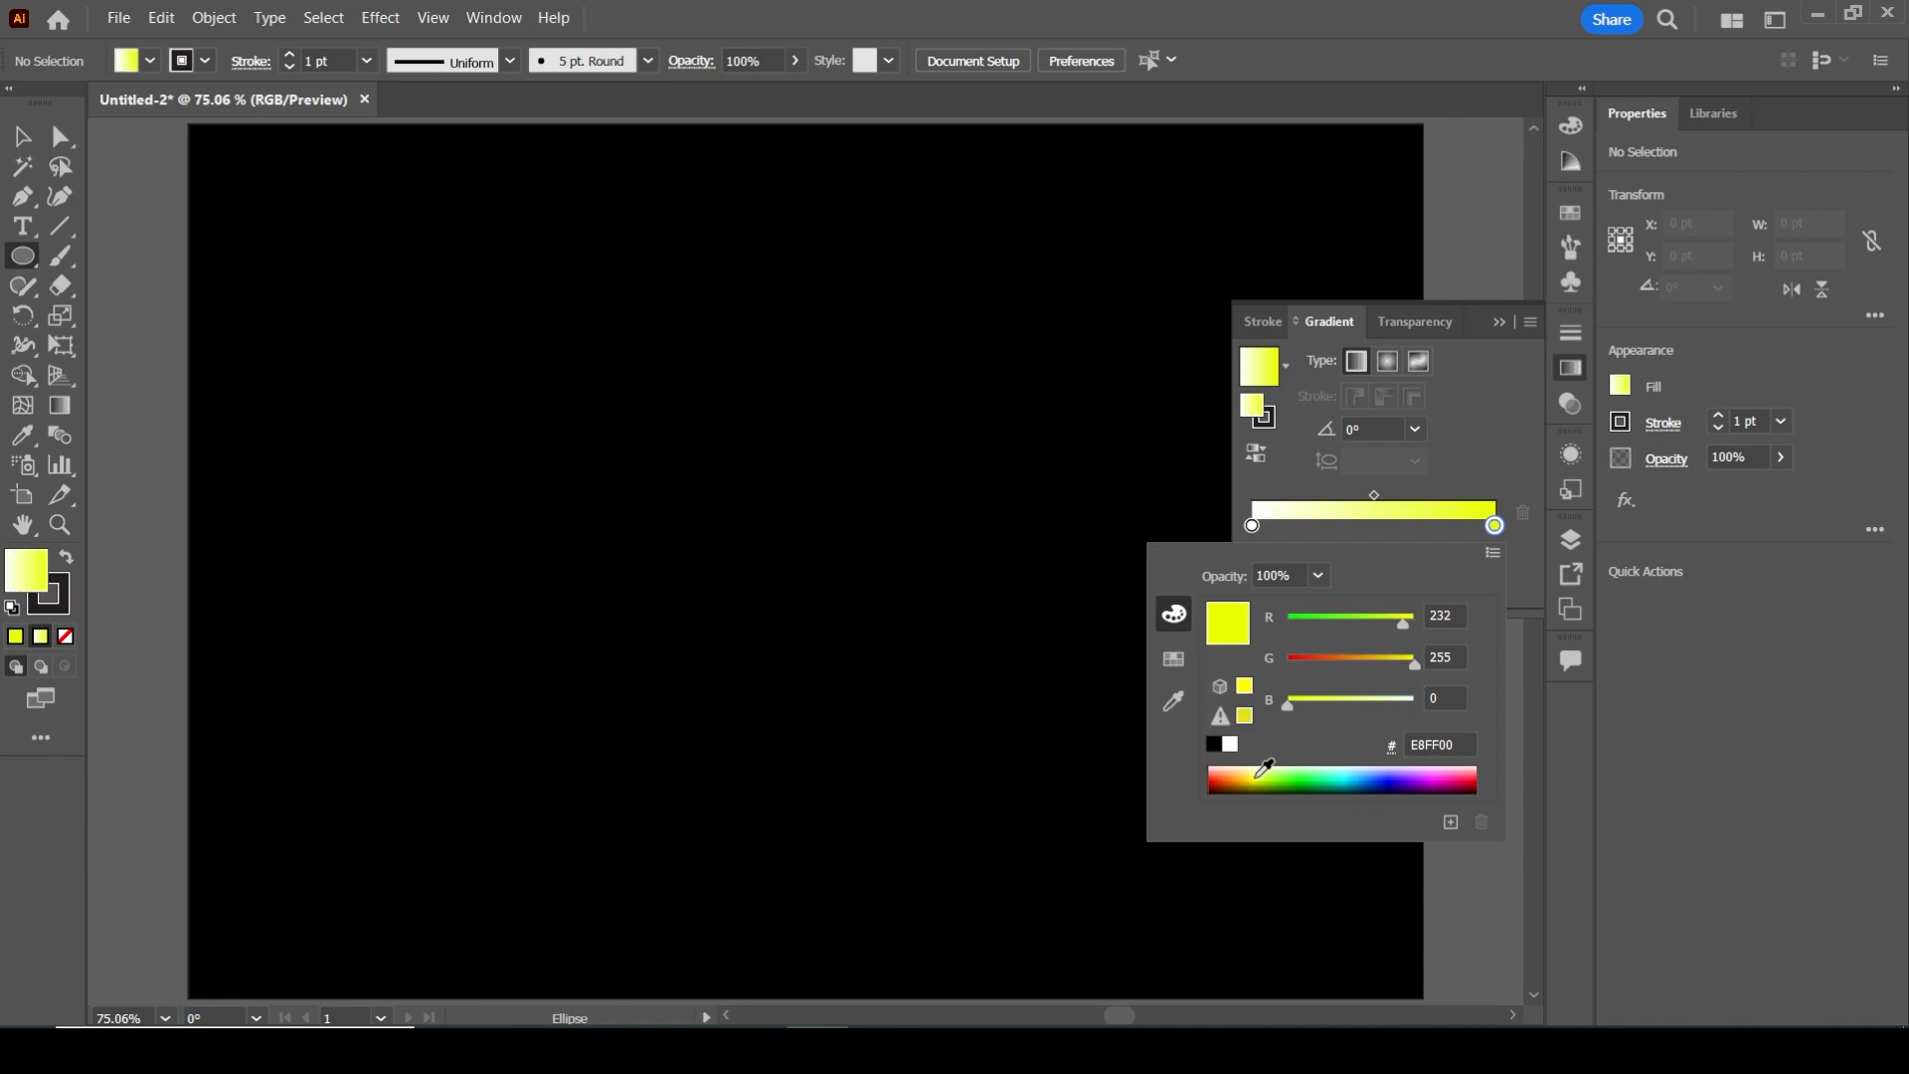
{"action": "left_click", "coordinate": [1311, 771]}
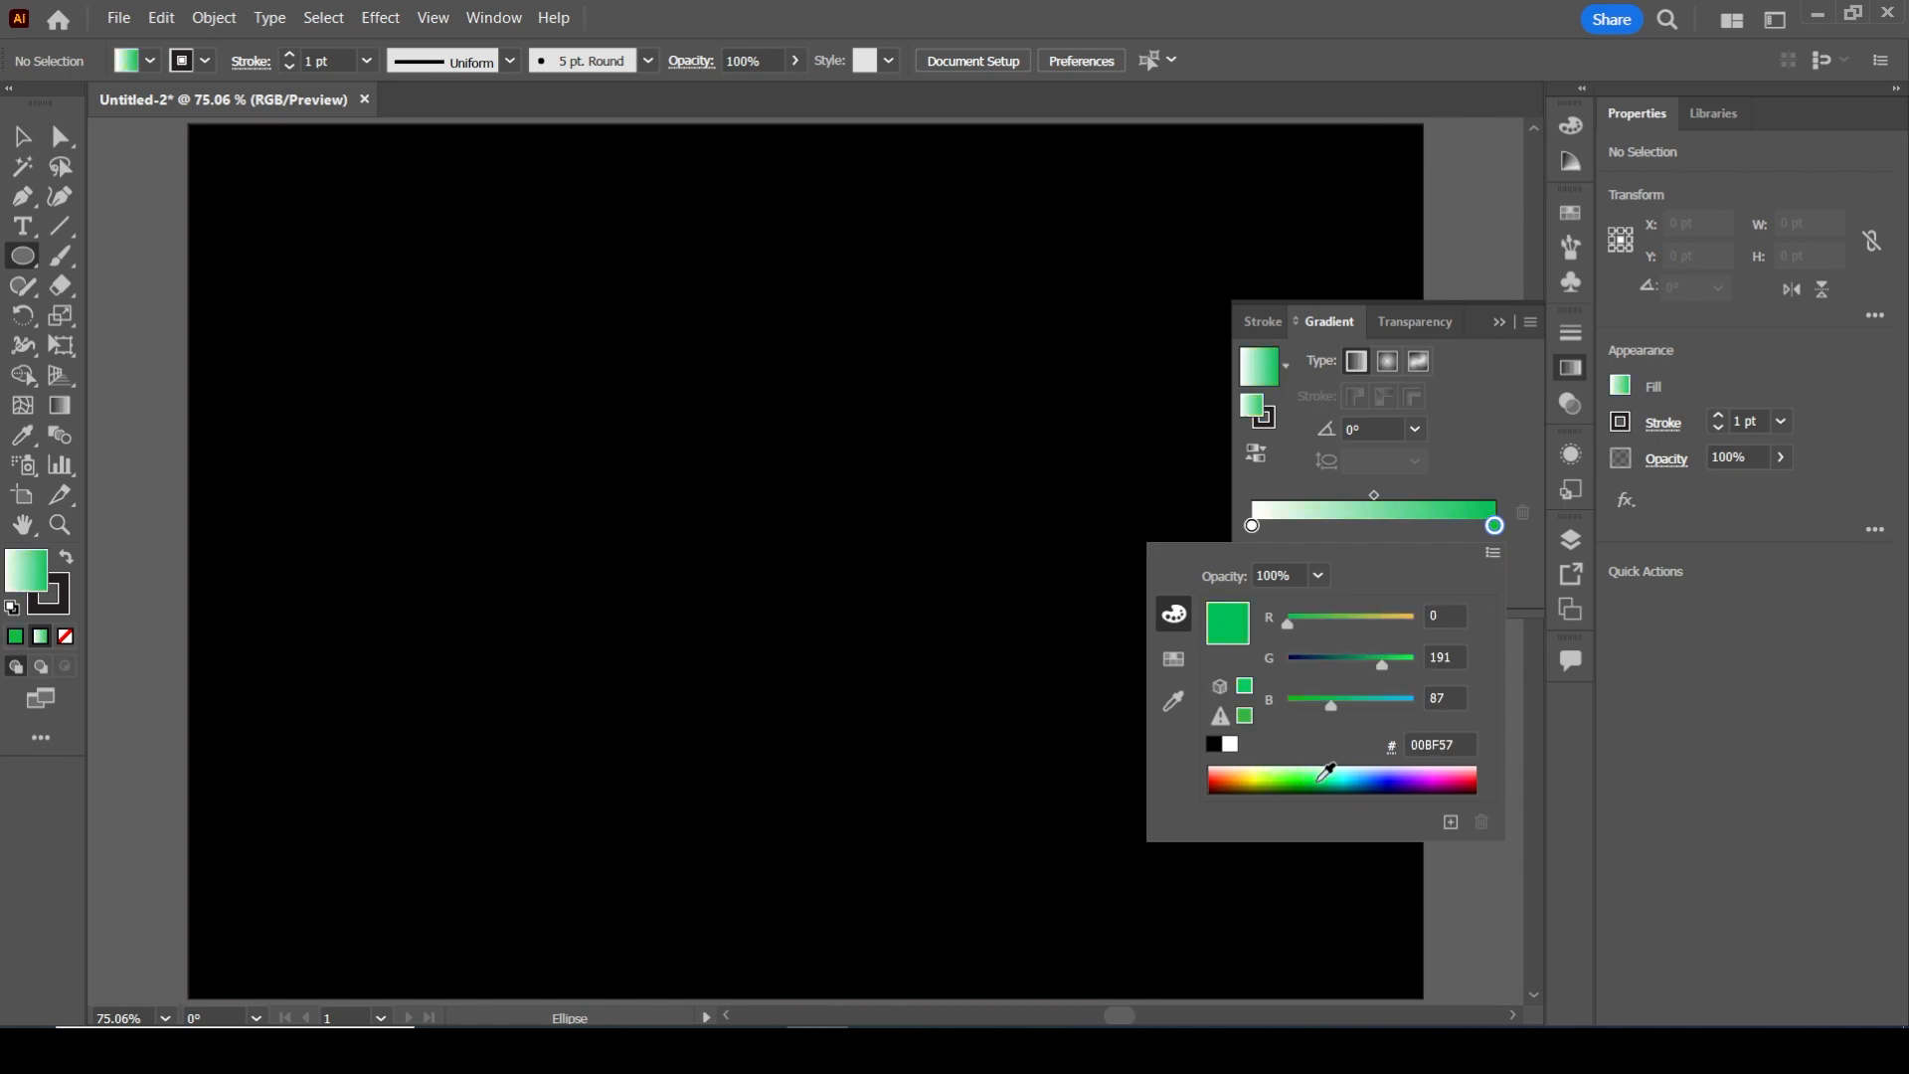
Add a middle colour stop at about 50% of the gradient and colour it yellow-green EBFF55
{"action": "left_click", "coordinate": [1380, 522]}
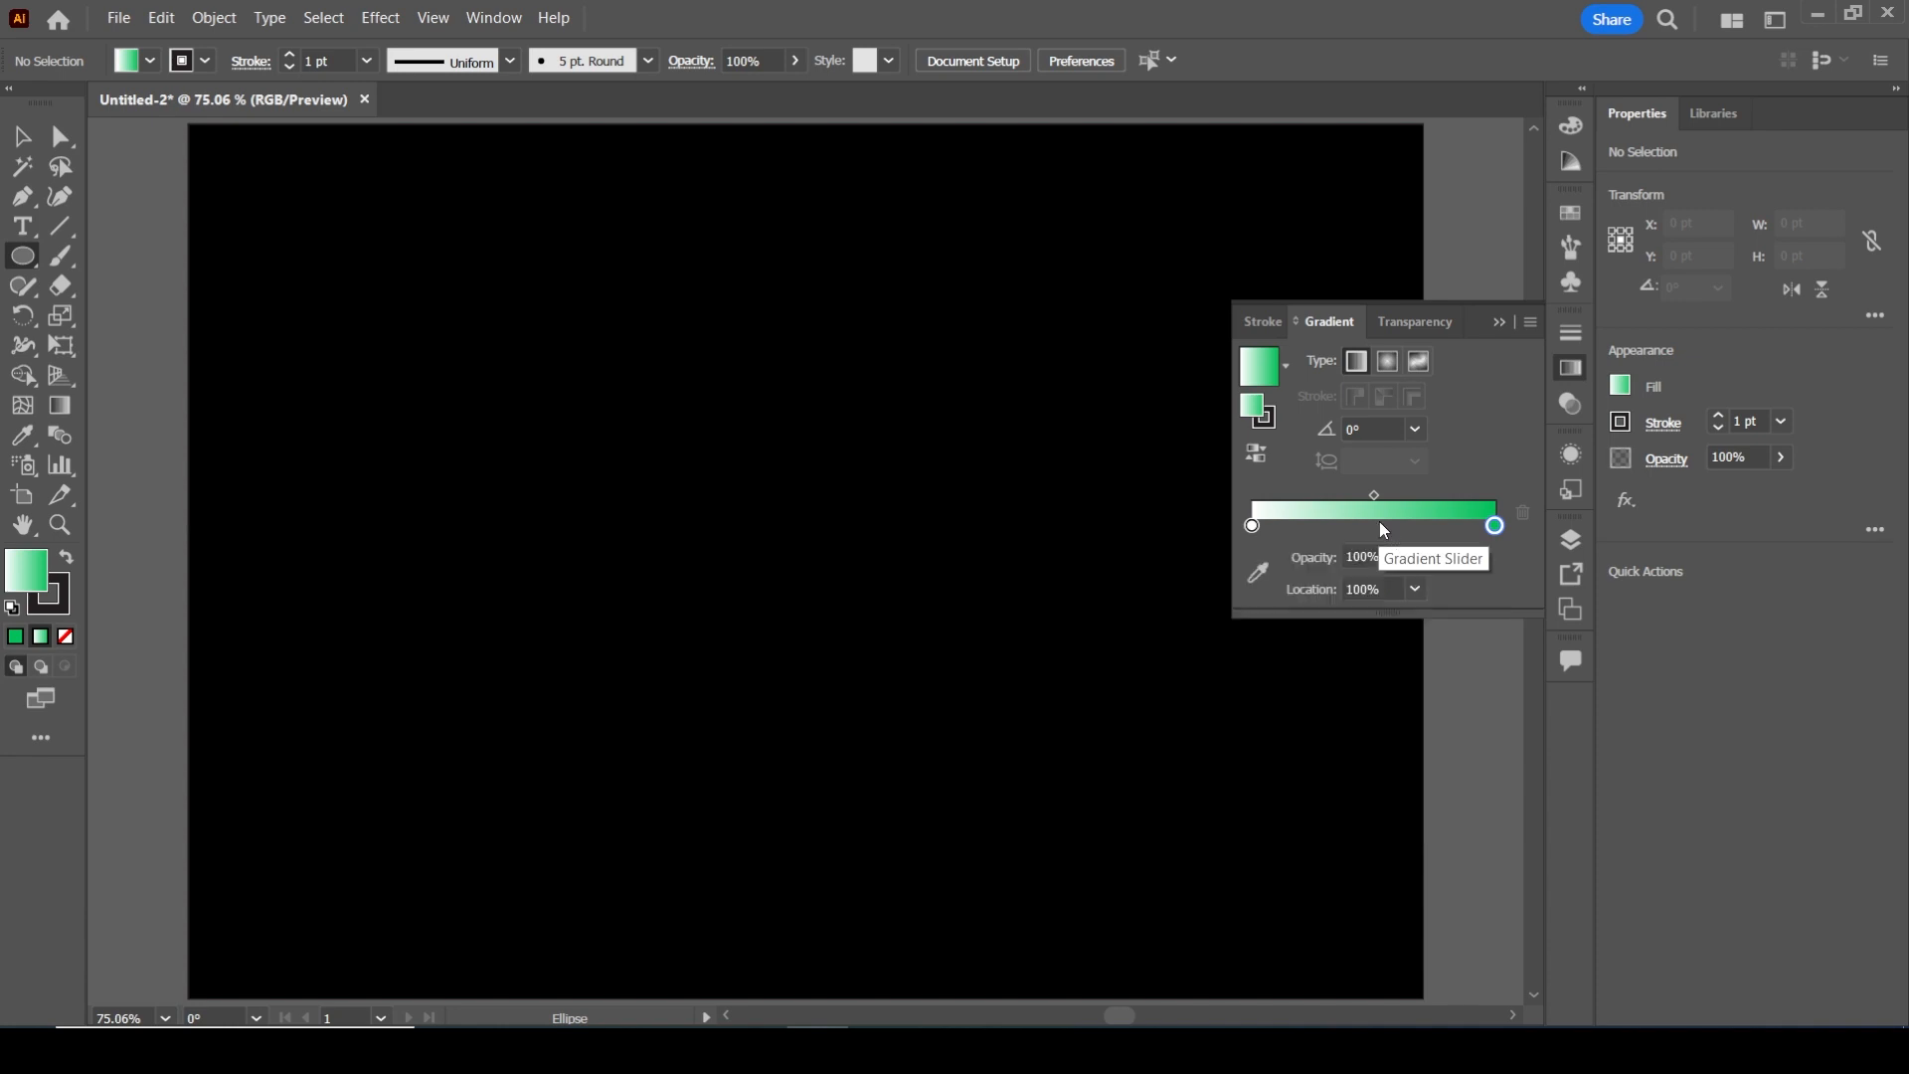
{"action": "left_click", "coordinate": [1382, 525]}
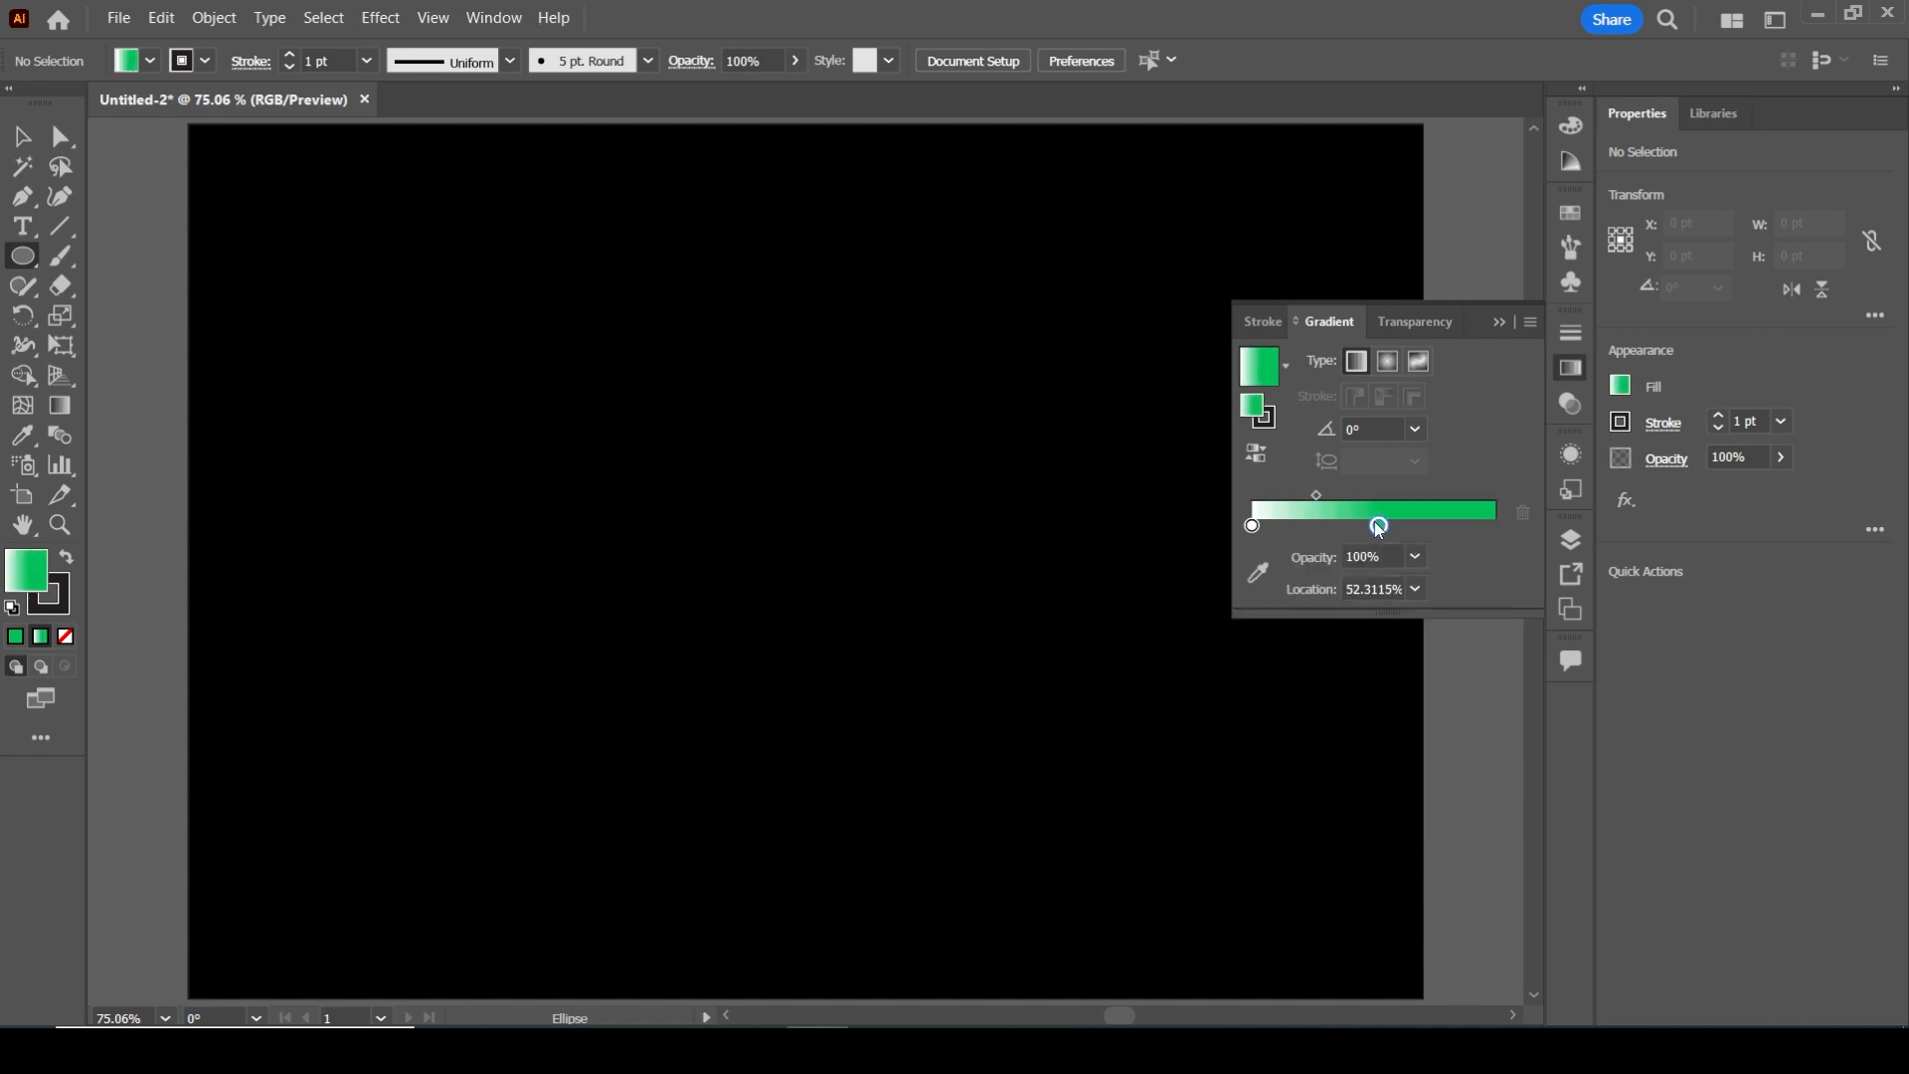
{"action": "key", "text": "ctrl+z"}
{"action": "left_click", "coordinate": [1374, 523]}
{"action": "double_click", "coordinate": [1374, 524]}
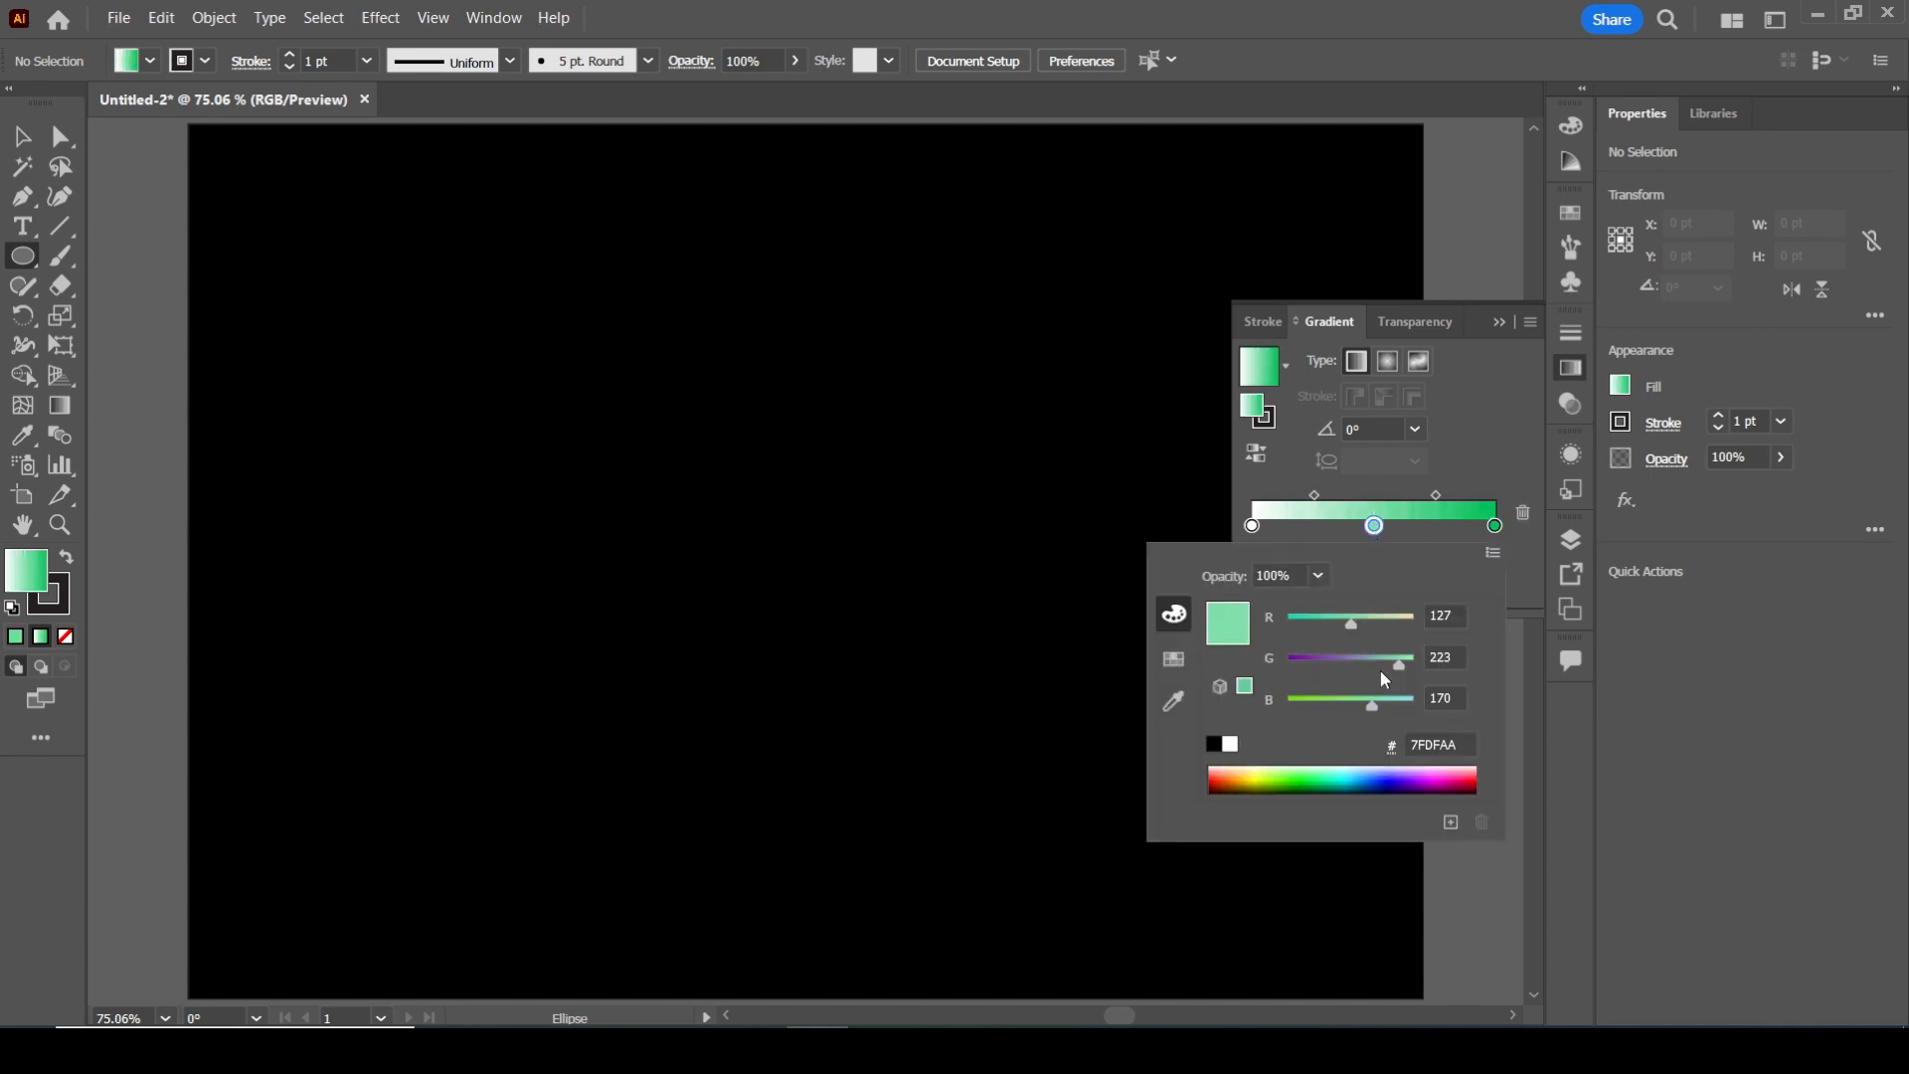
{"action": "left_click", "coordinate": [1261, 771]}
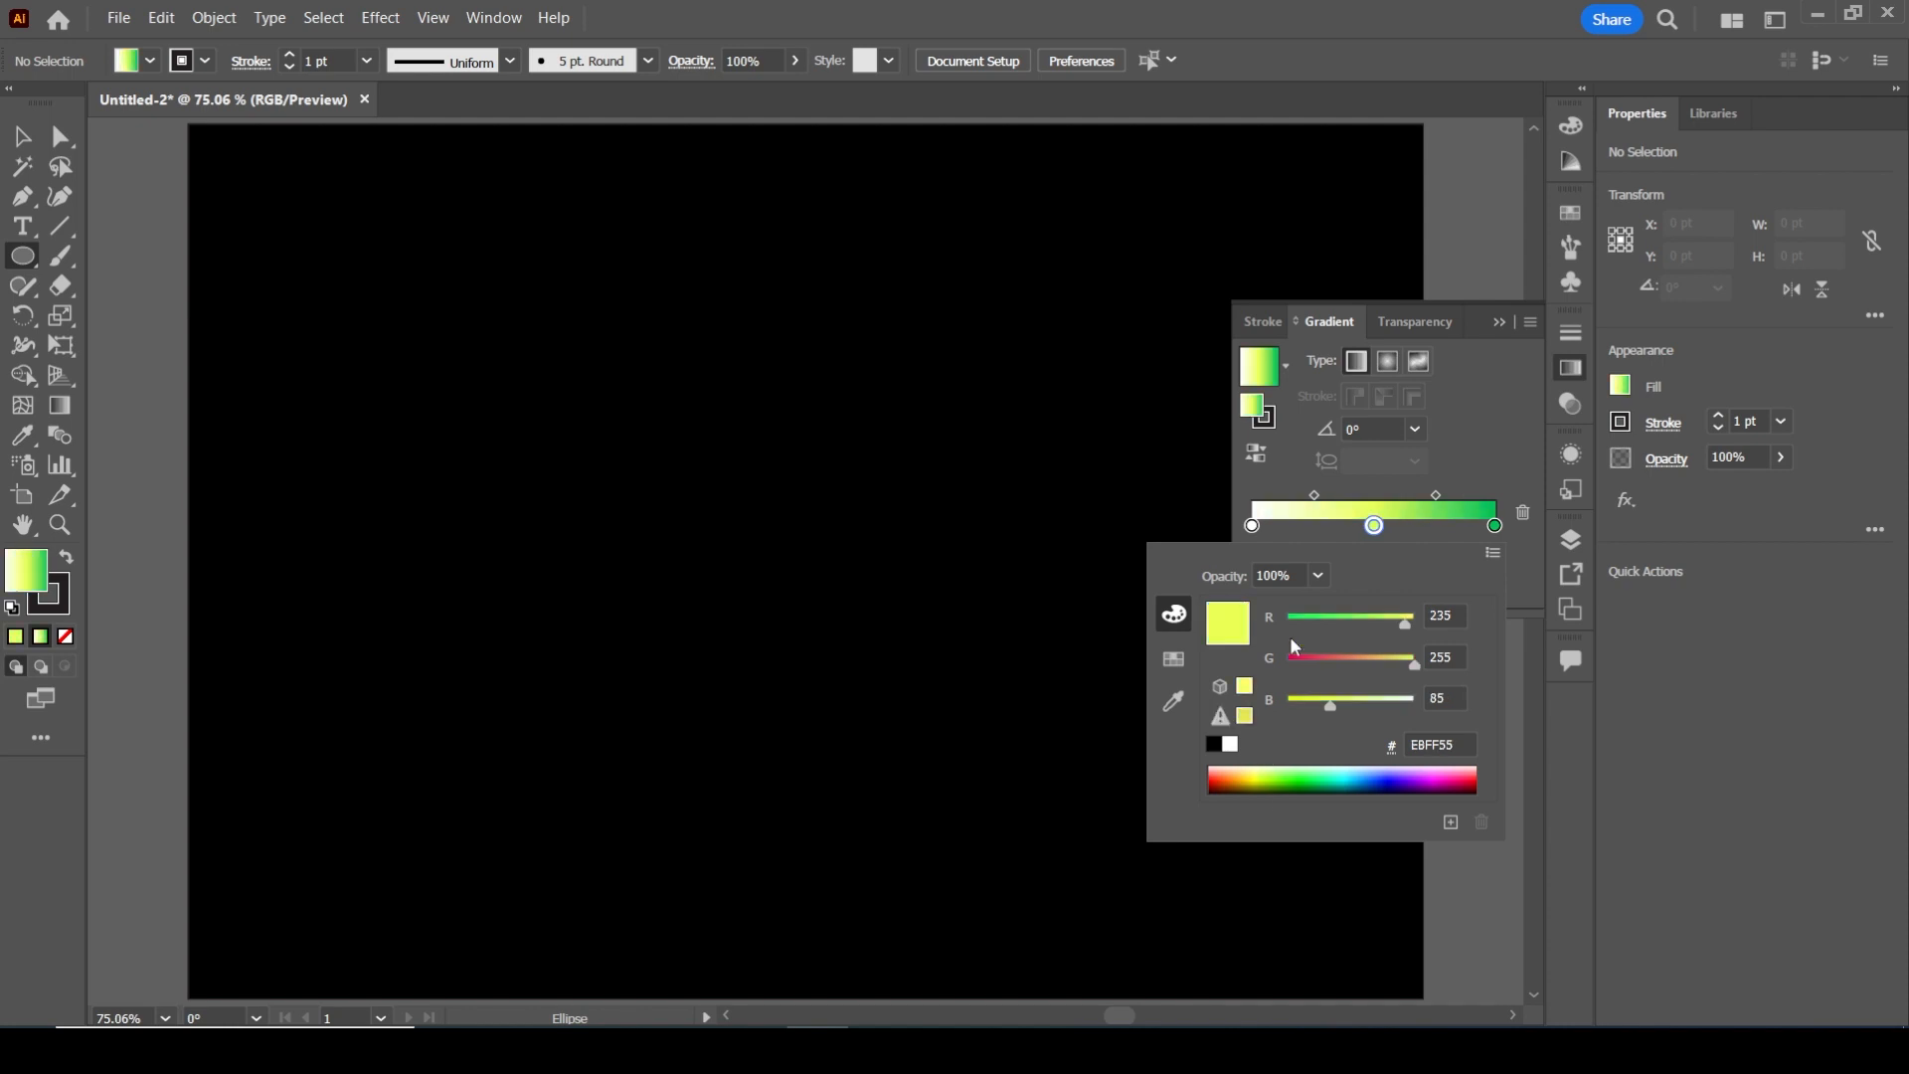
Change the gradient's white start stop to light yellow FEFF6A
{"action": "left_click", "coordinate": [1254, 526]}
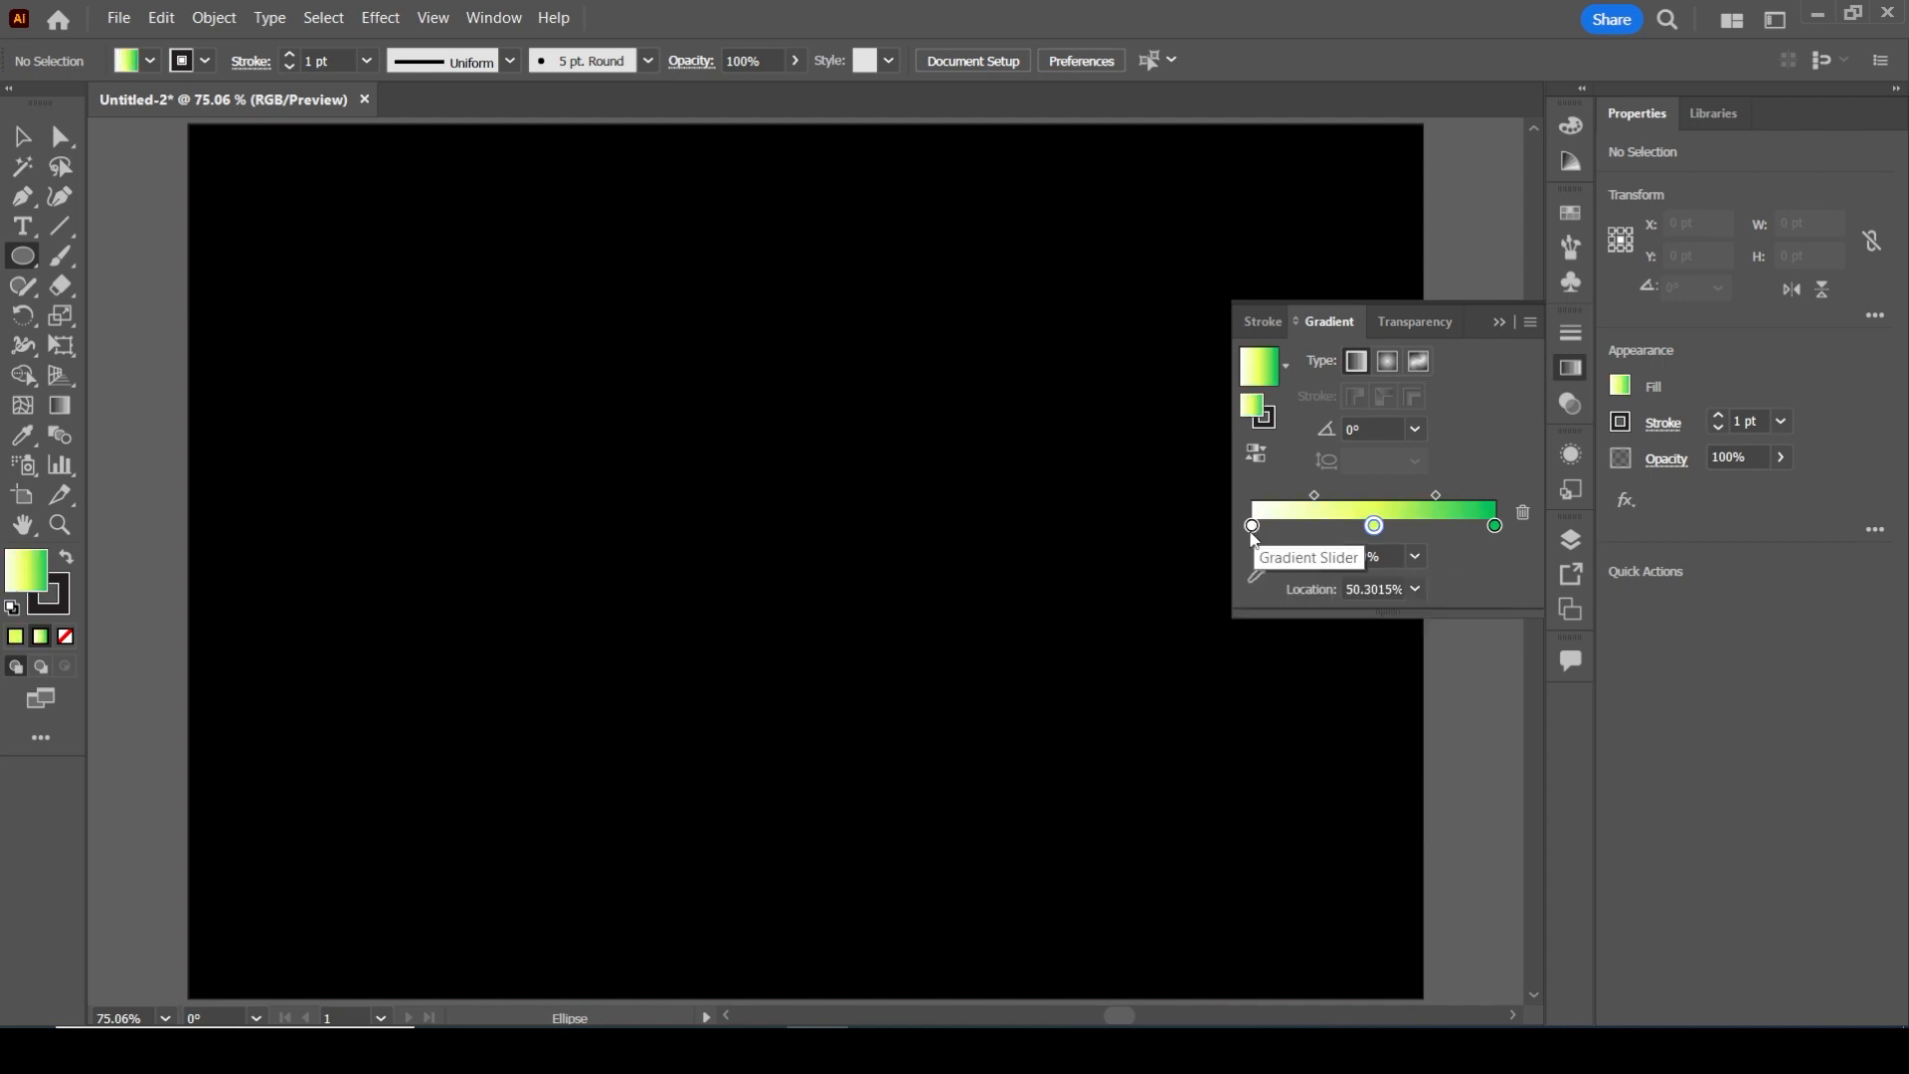
{"action": "double_click", "coordinate": [1252, 526]}
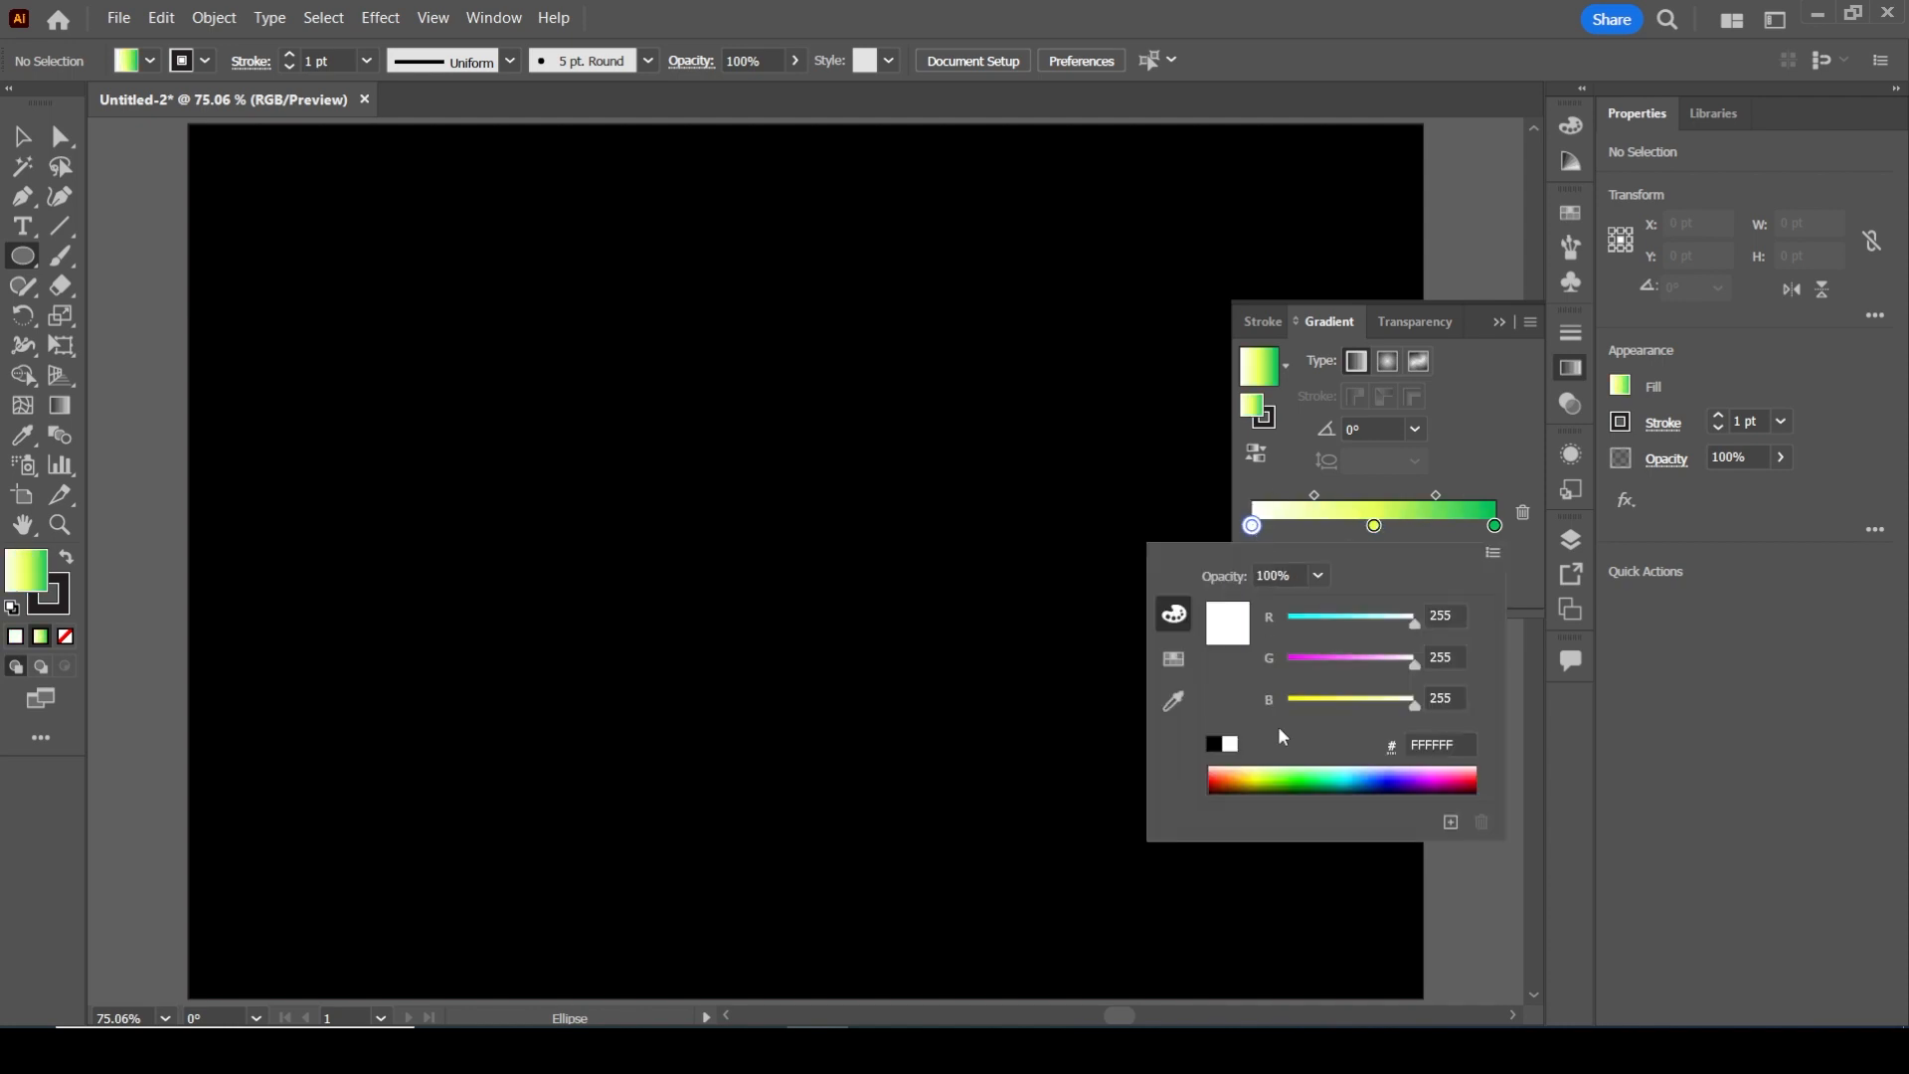
{"action": "left_click", "coordinate": [1261, 771]}
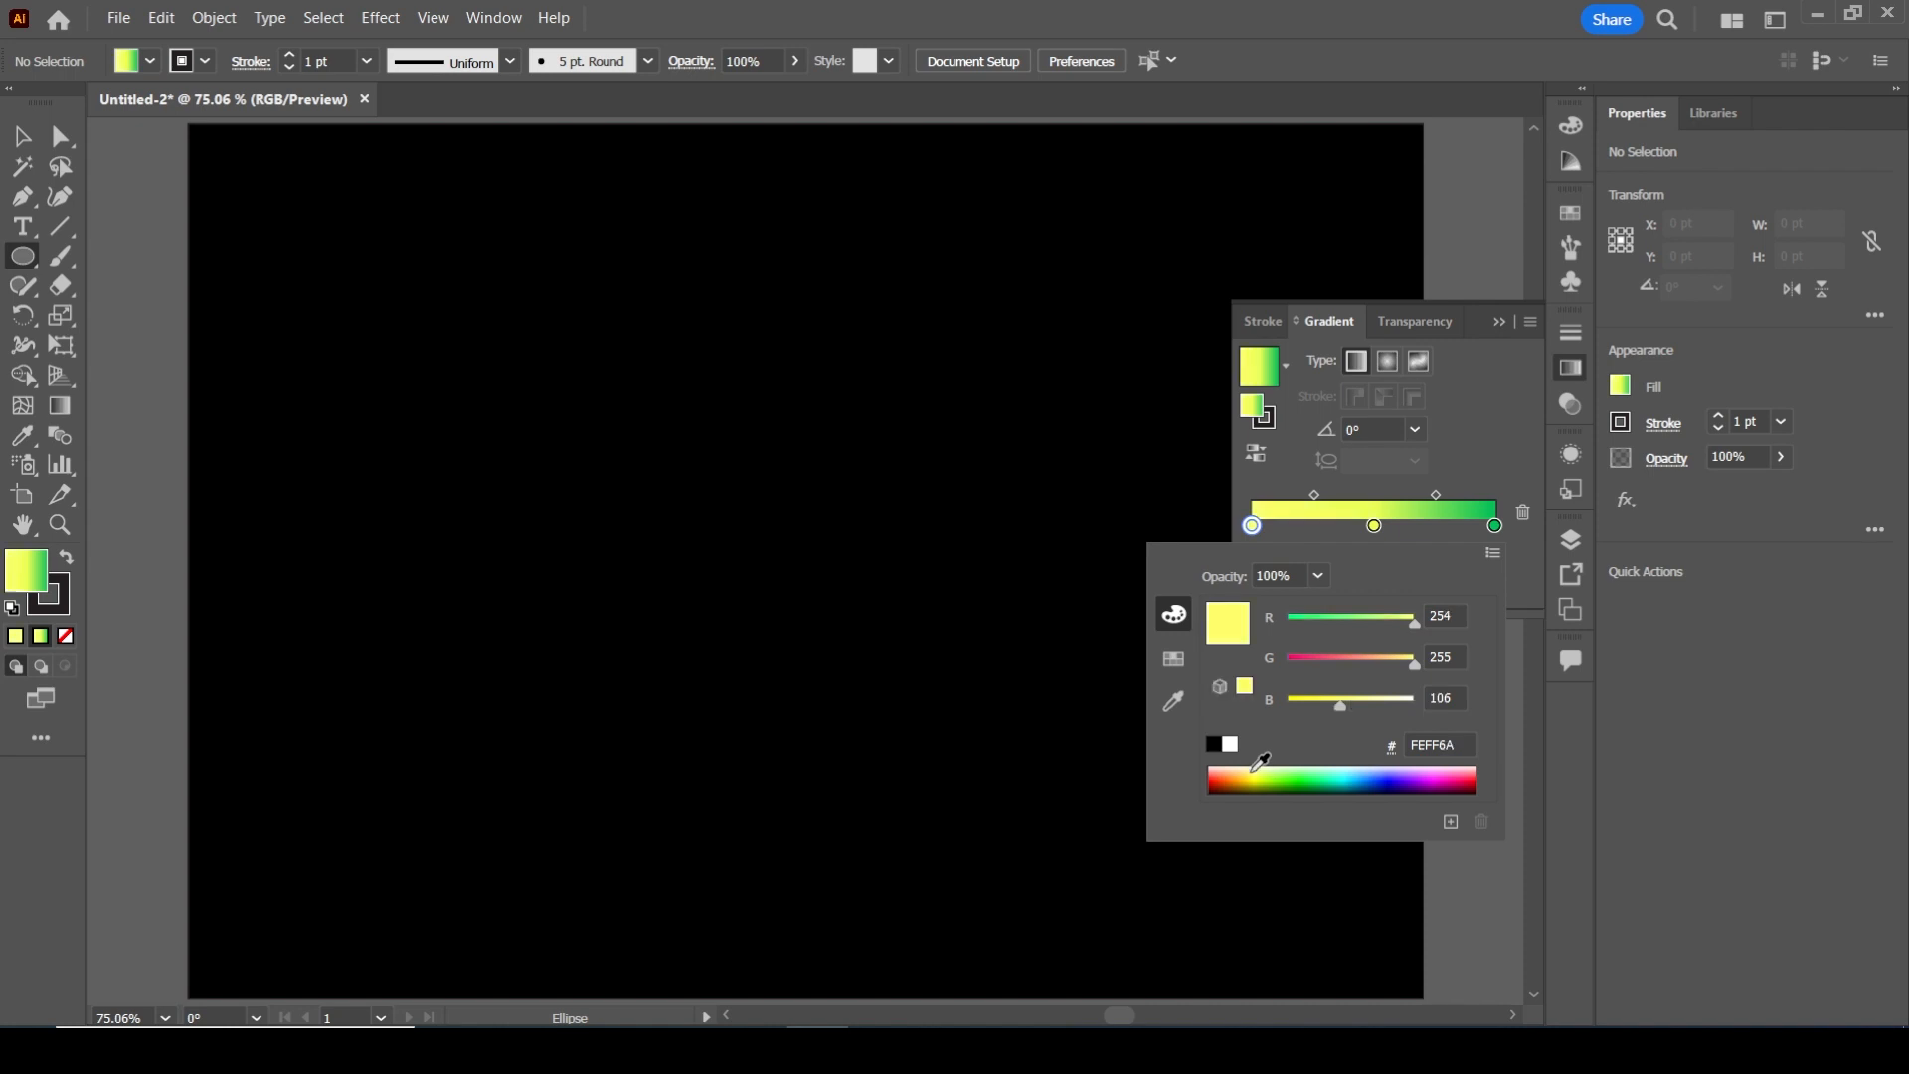
Recolour the gradient's middle stop to magenta with RGB values 255, 21, 203
{"action": "double_click", "coordinate": [1374, 526]}
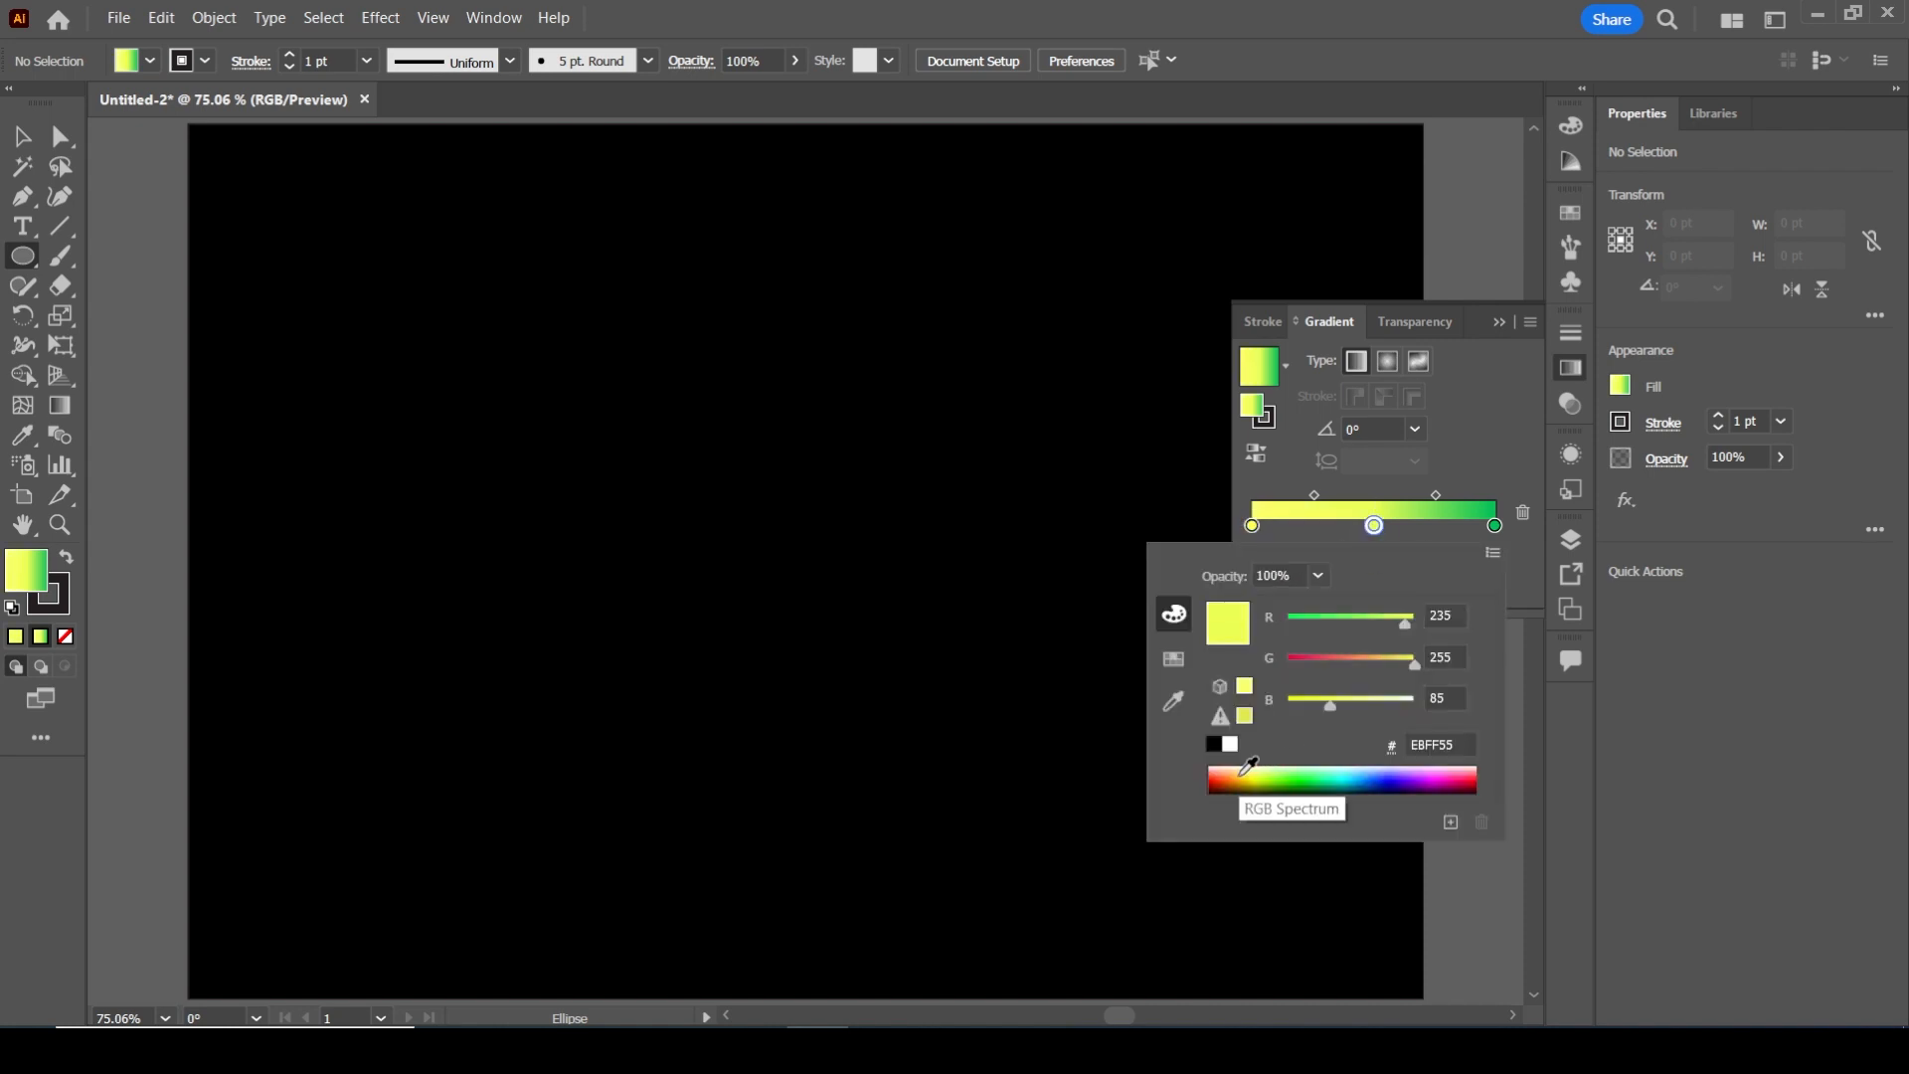
{"action": "left_click", "coordinate": [1240, 773]}
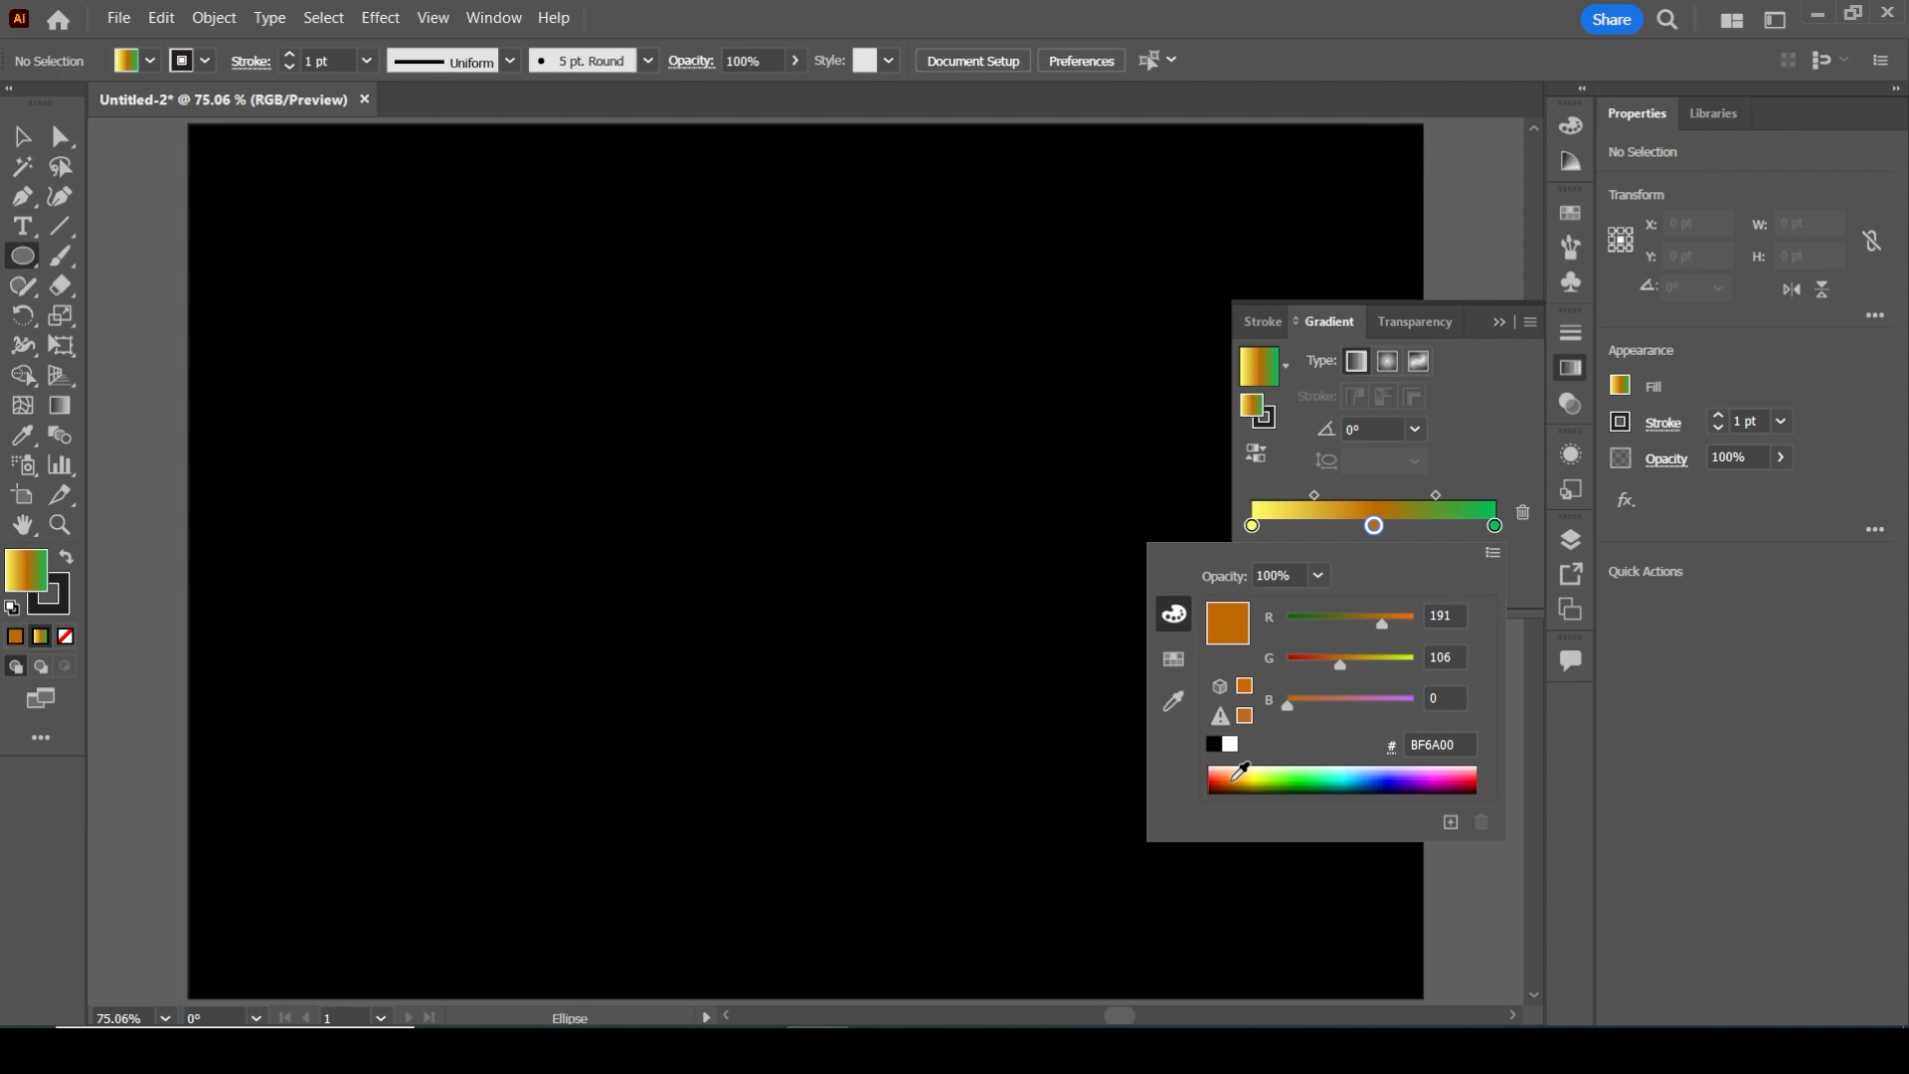
{"action": "left_click", "coordinate": [1226, 770]}
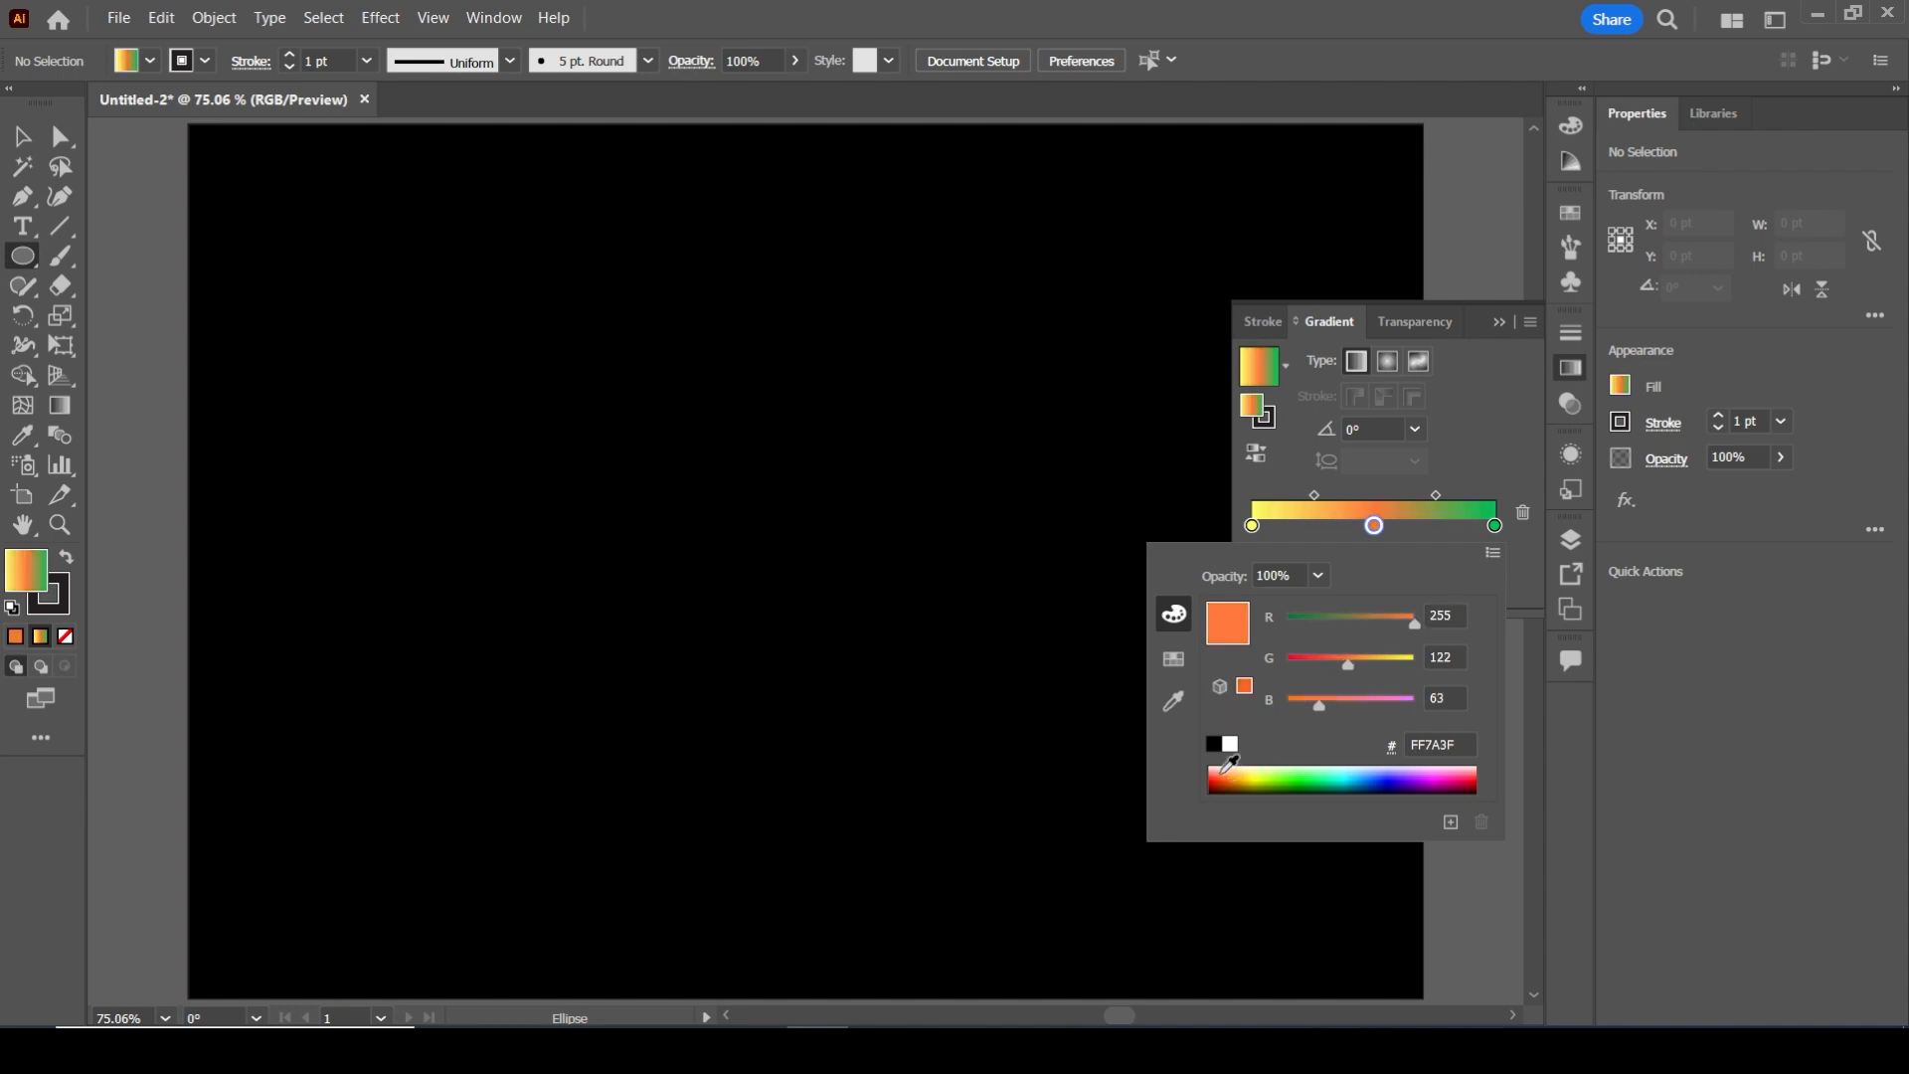
{"action": "left_click", "coordinate": [1222, 767]}
{"action": "left_click", "coordinate": [1221, 765]}
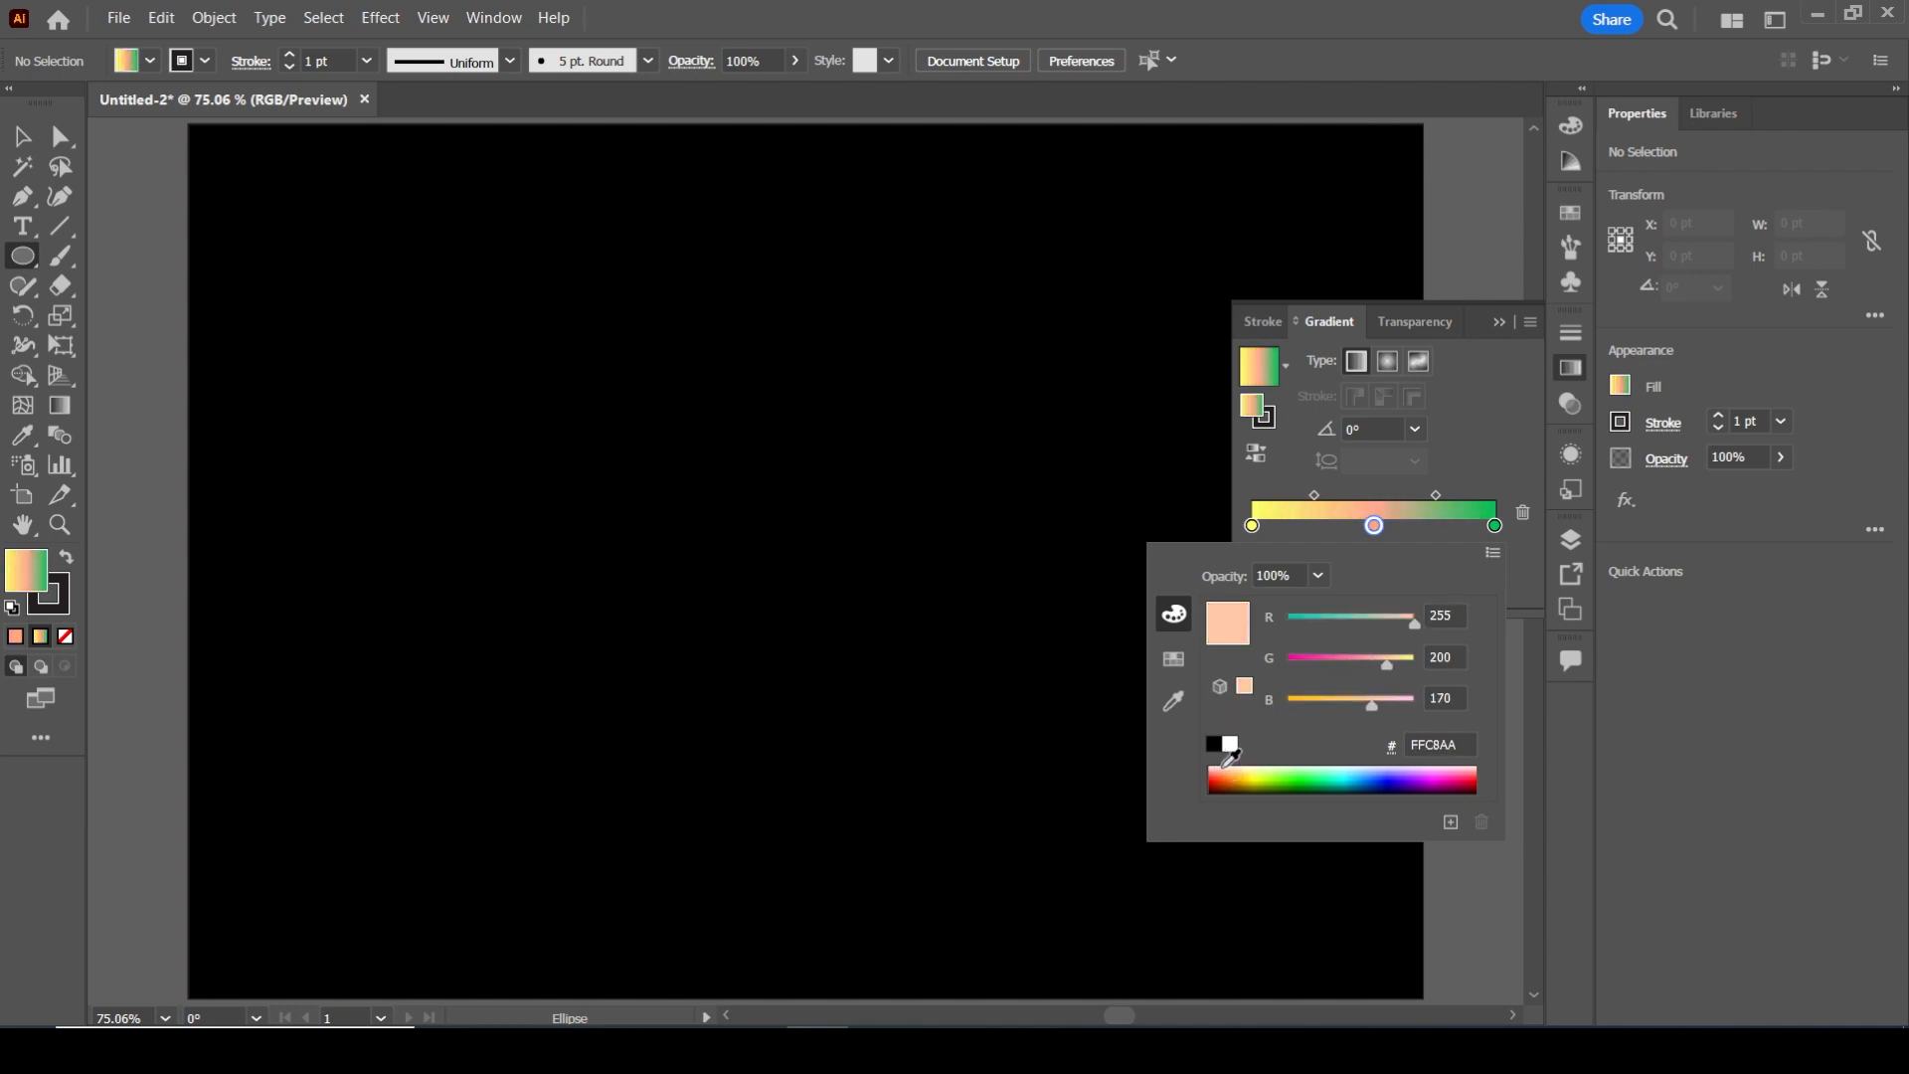
{"action": "left_click", "coordinate": [1255, 767]}
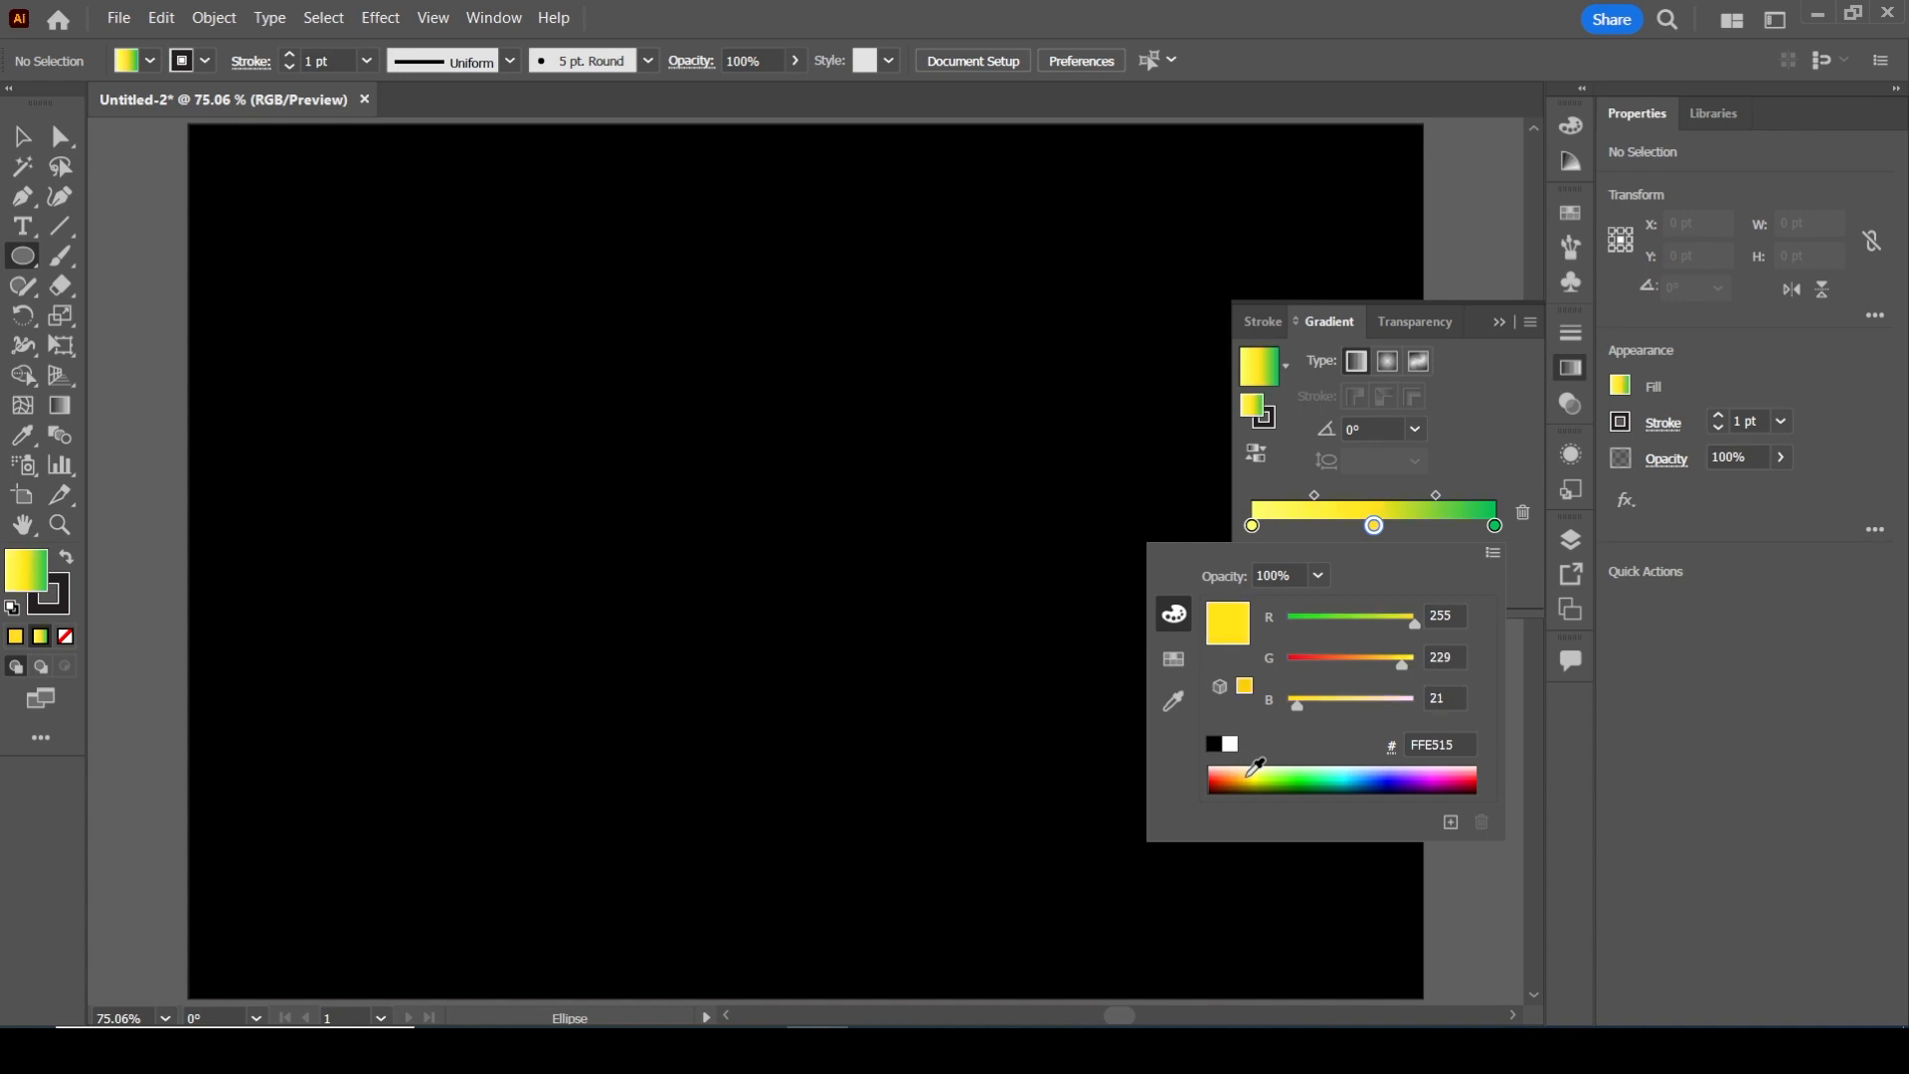
{"action": "left_click_drag", "start_coordinate": [1258, 767], "coordinate": [1276, 773]}
{"action": "left_click", "coordinate": [1450, 769]}
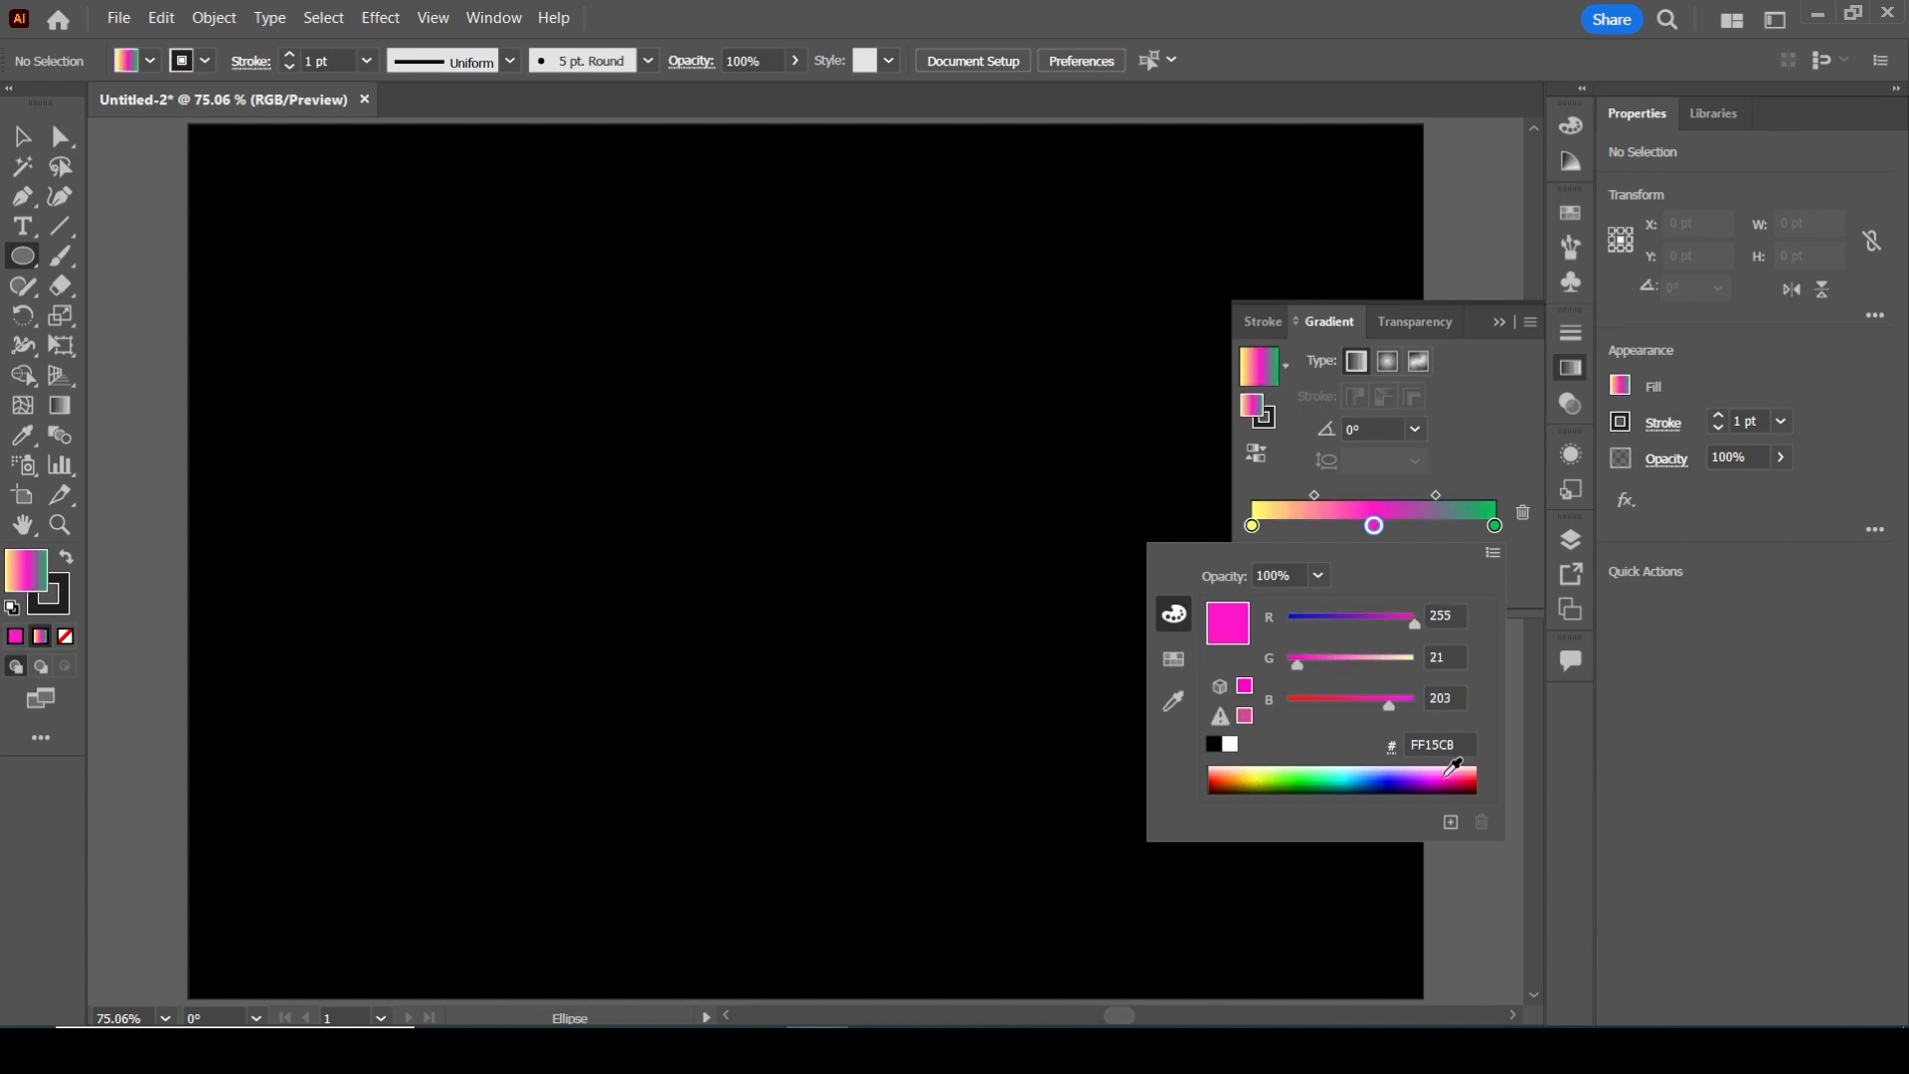
{"action": "left_click", "coordinate": [1506, 330]}
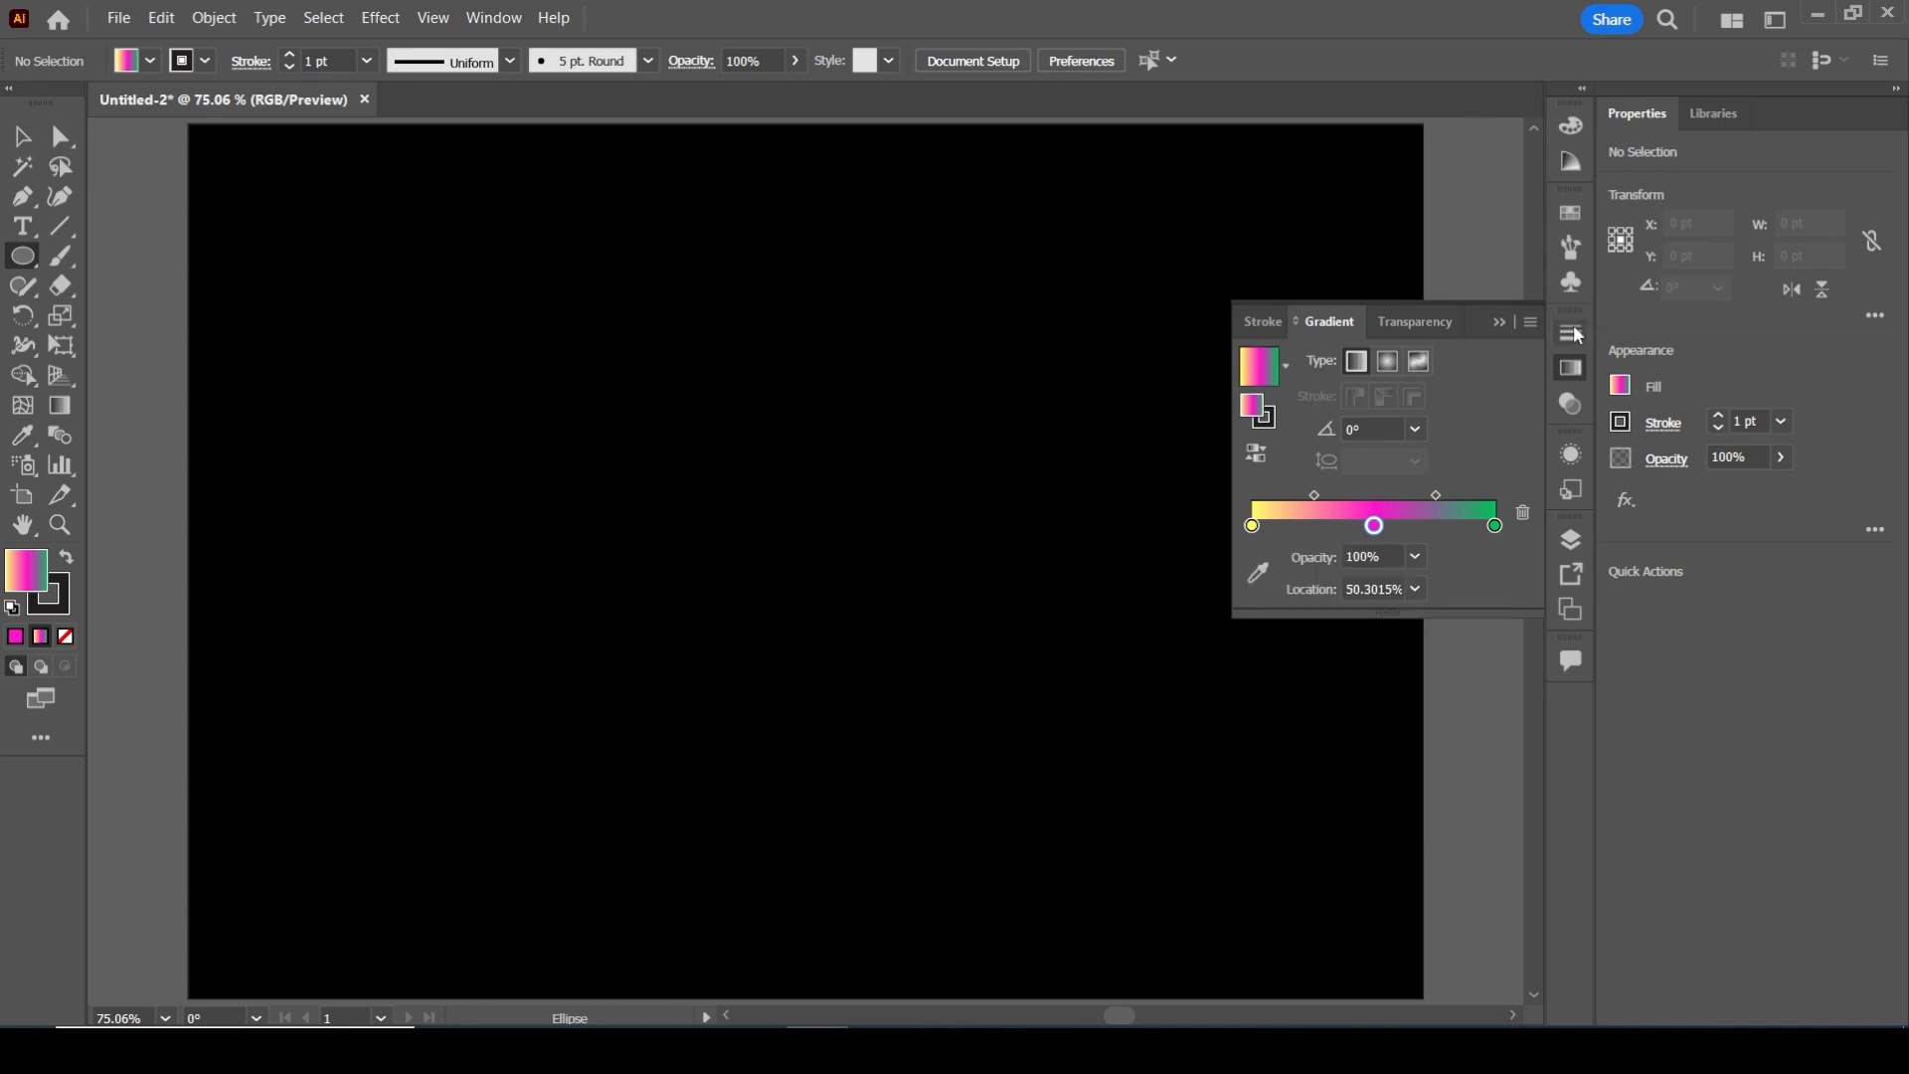
Draw an upright ellipse about 56 pt wide and 95 pt high in the upper middle of the artboard
{"action": "left_click", "coordinate": [1497, 321]}
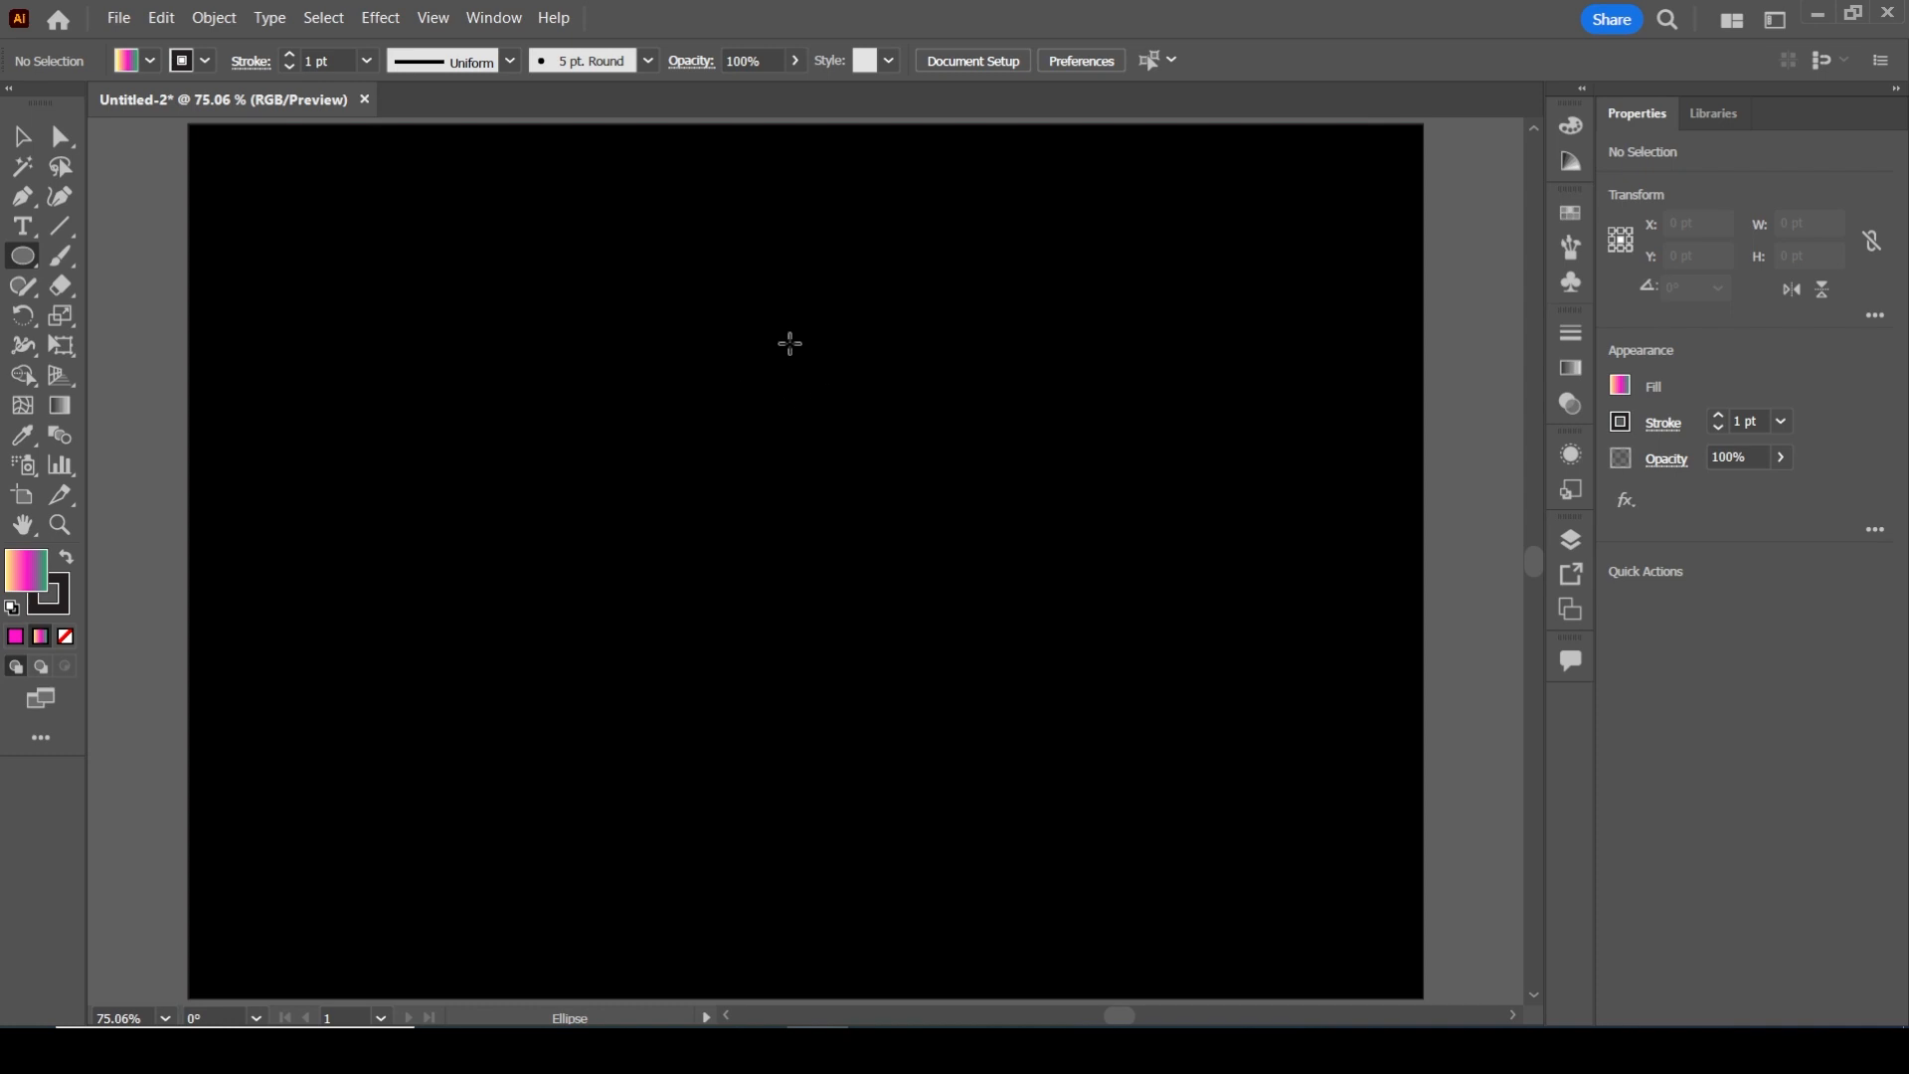
{"action": "left_click_drag", "start_coordinate": [789, 343], "coordinate": [874, 478]}
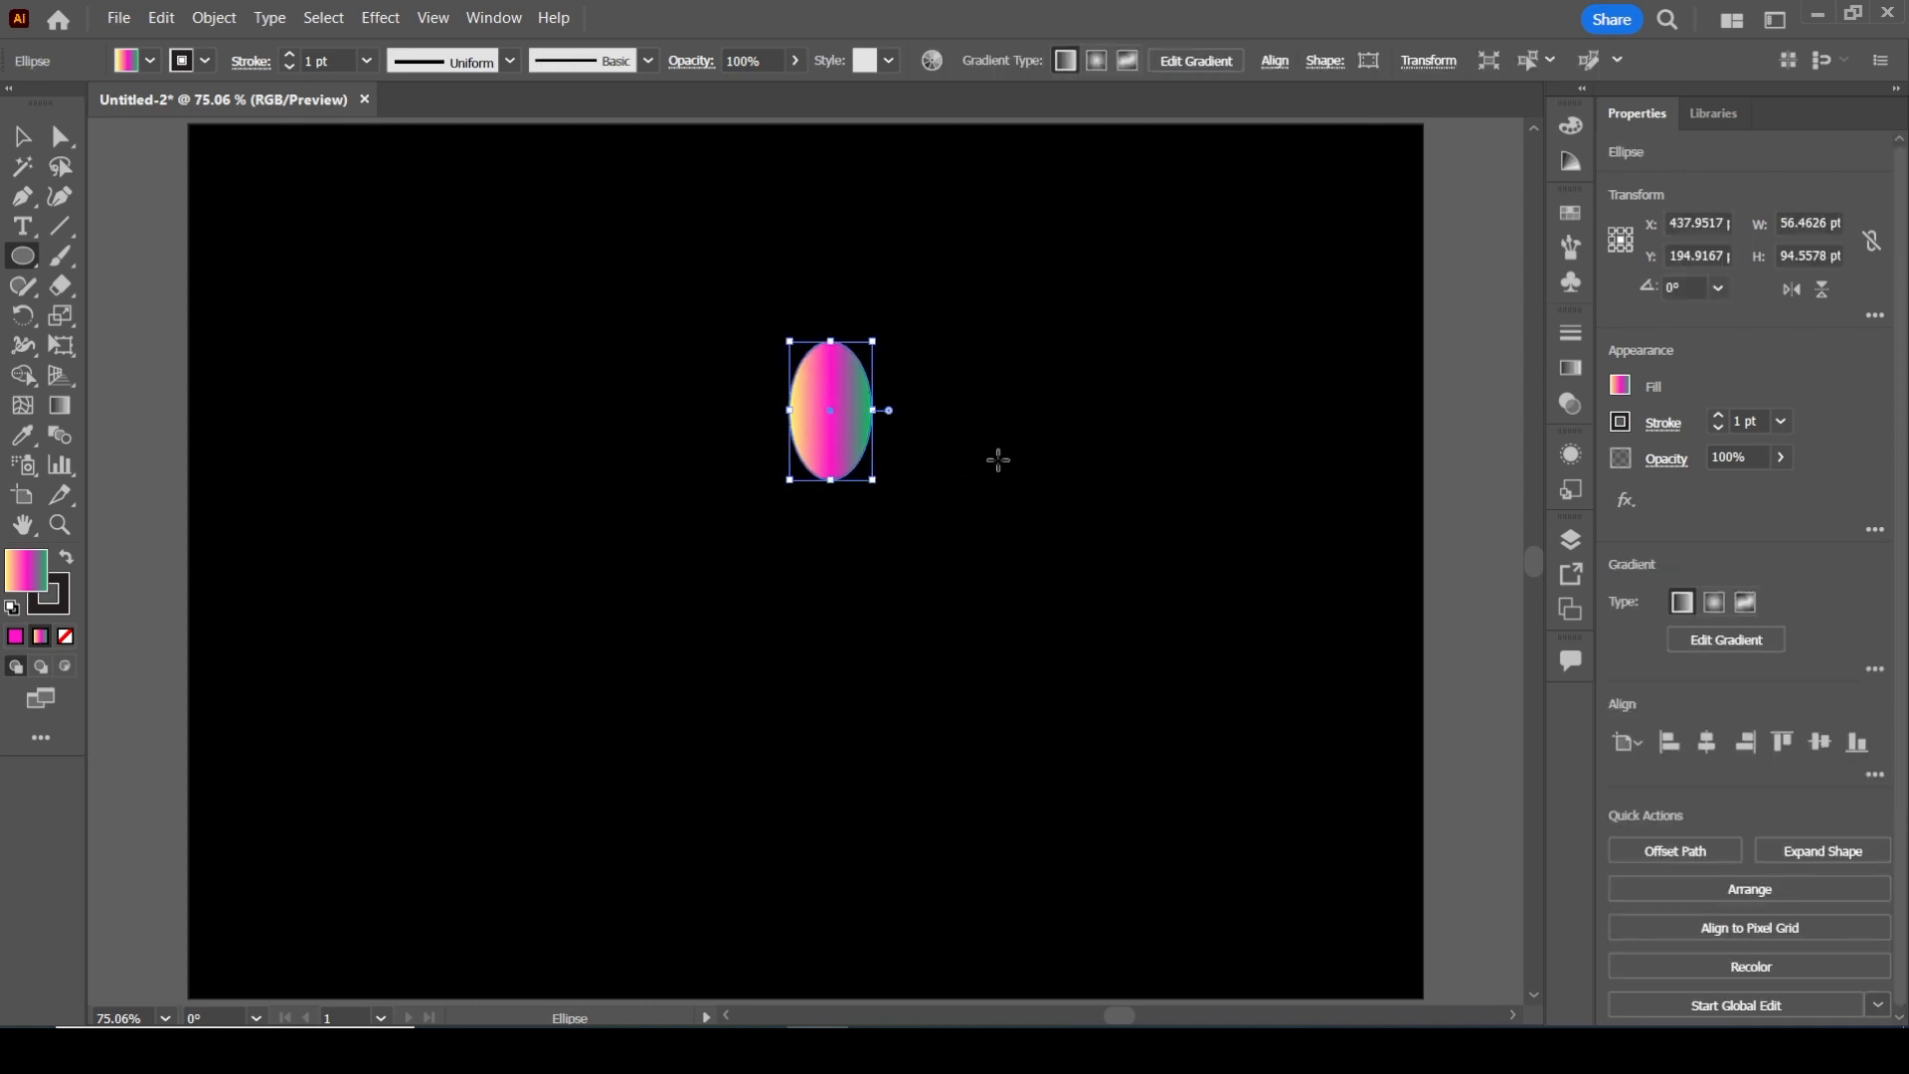
Try gradient angles of 60° and 90° on the ellipse's fill
{"action": "left_click", "coordinate": [1621, 389]}
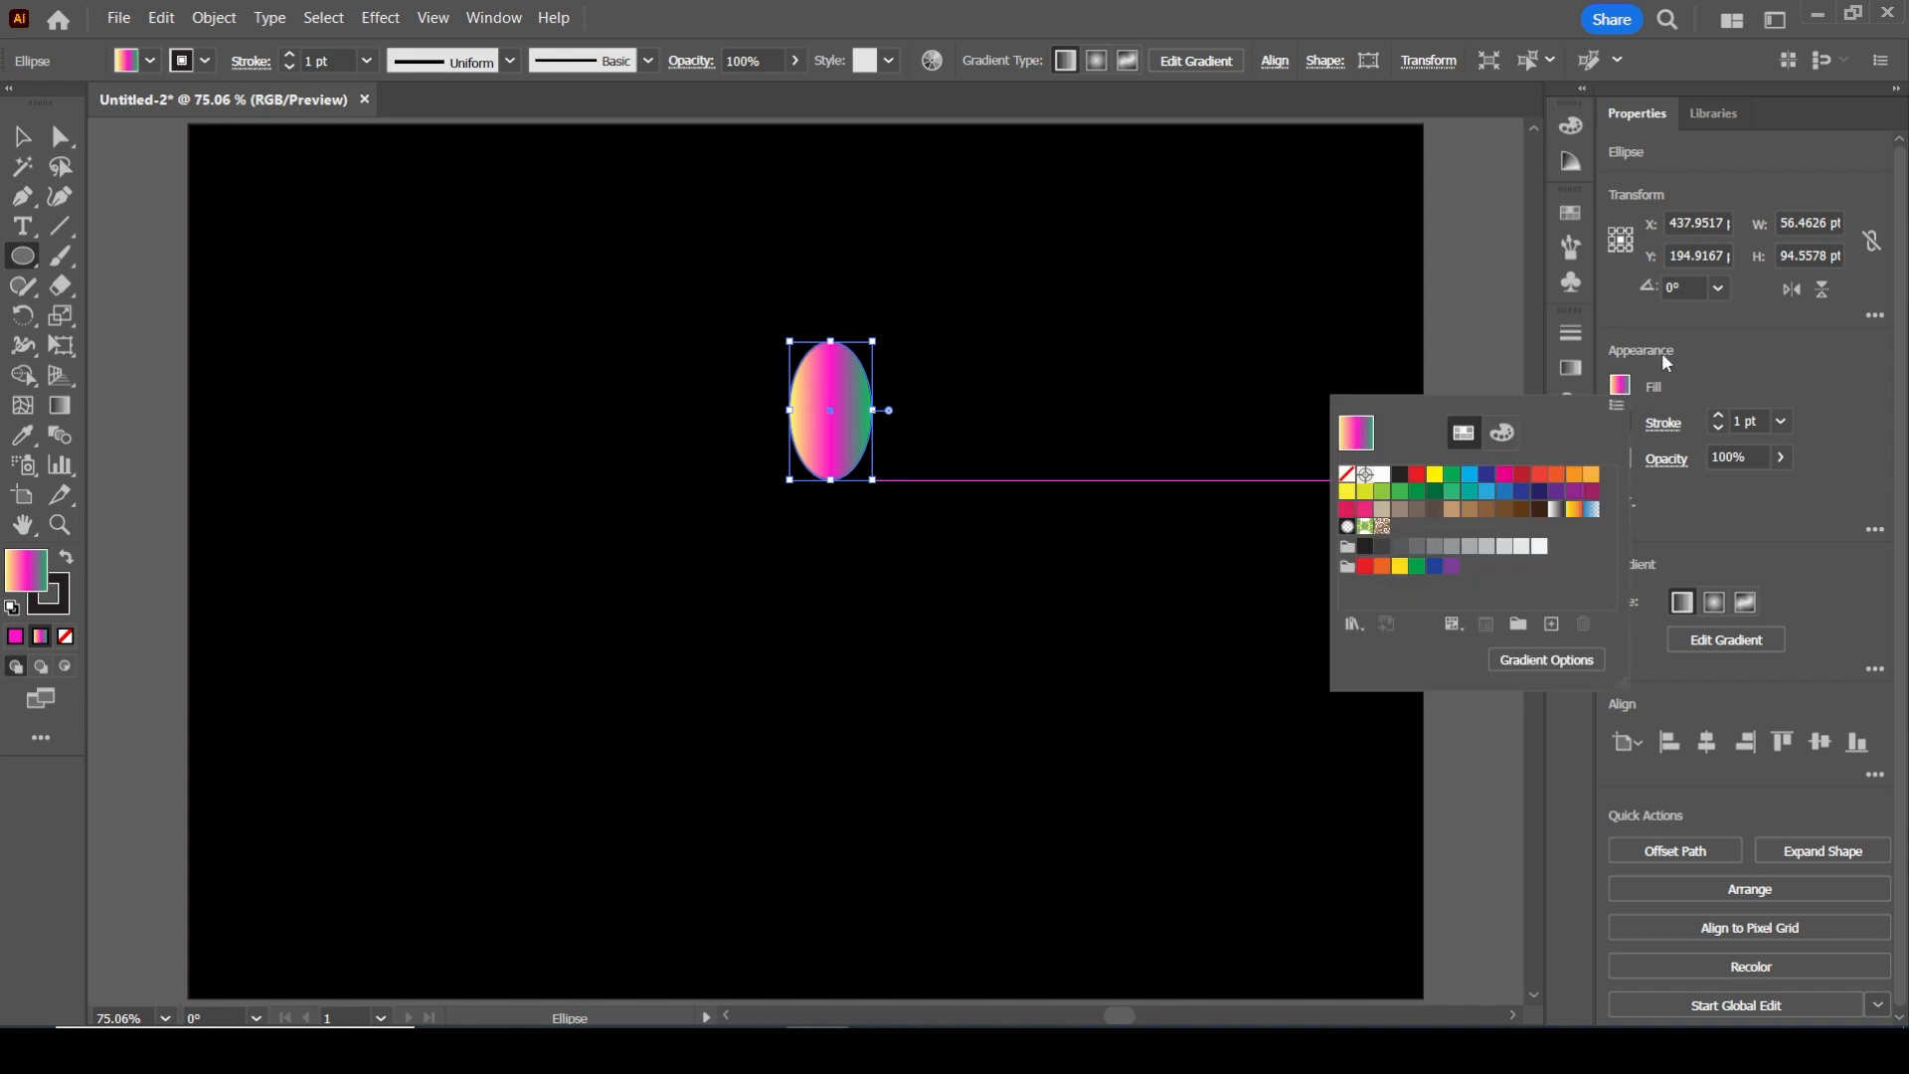
{"action": "left_click", "coordinate": [1709, 339]}
{"action": "left_click", "coordinate": [1571, 369]}
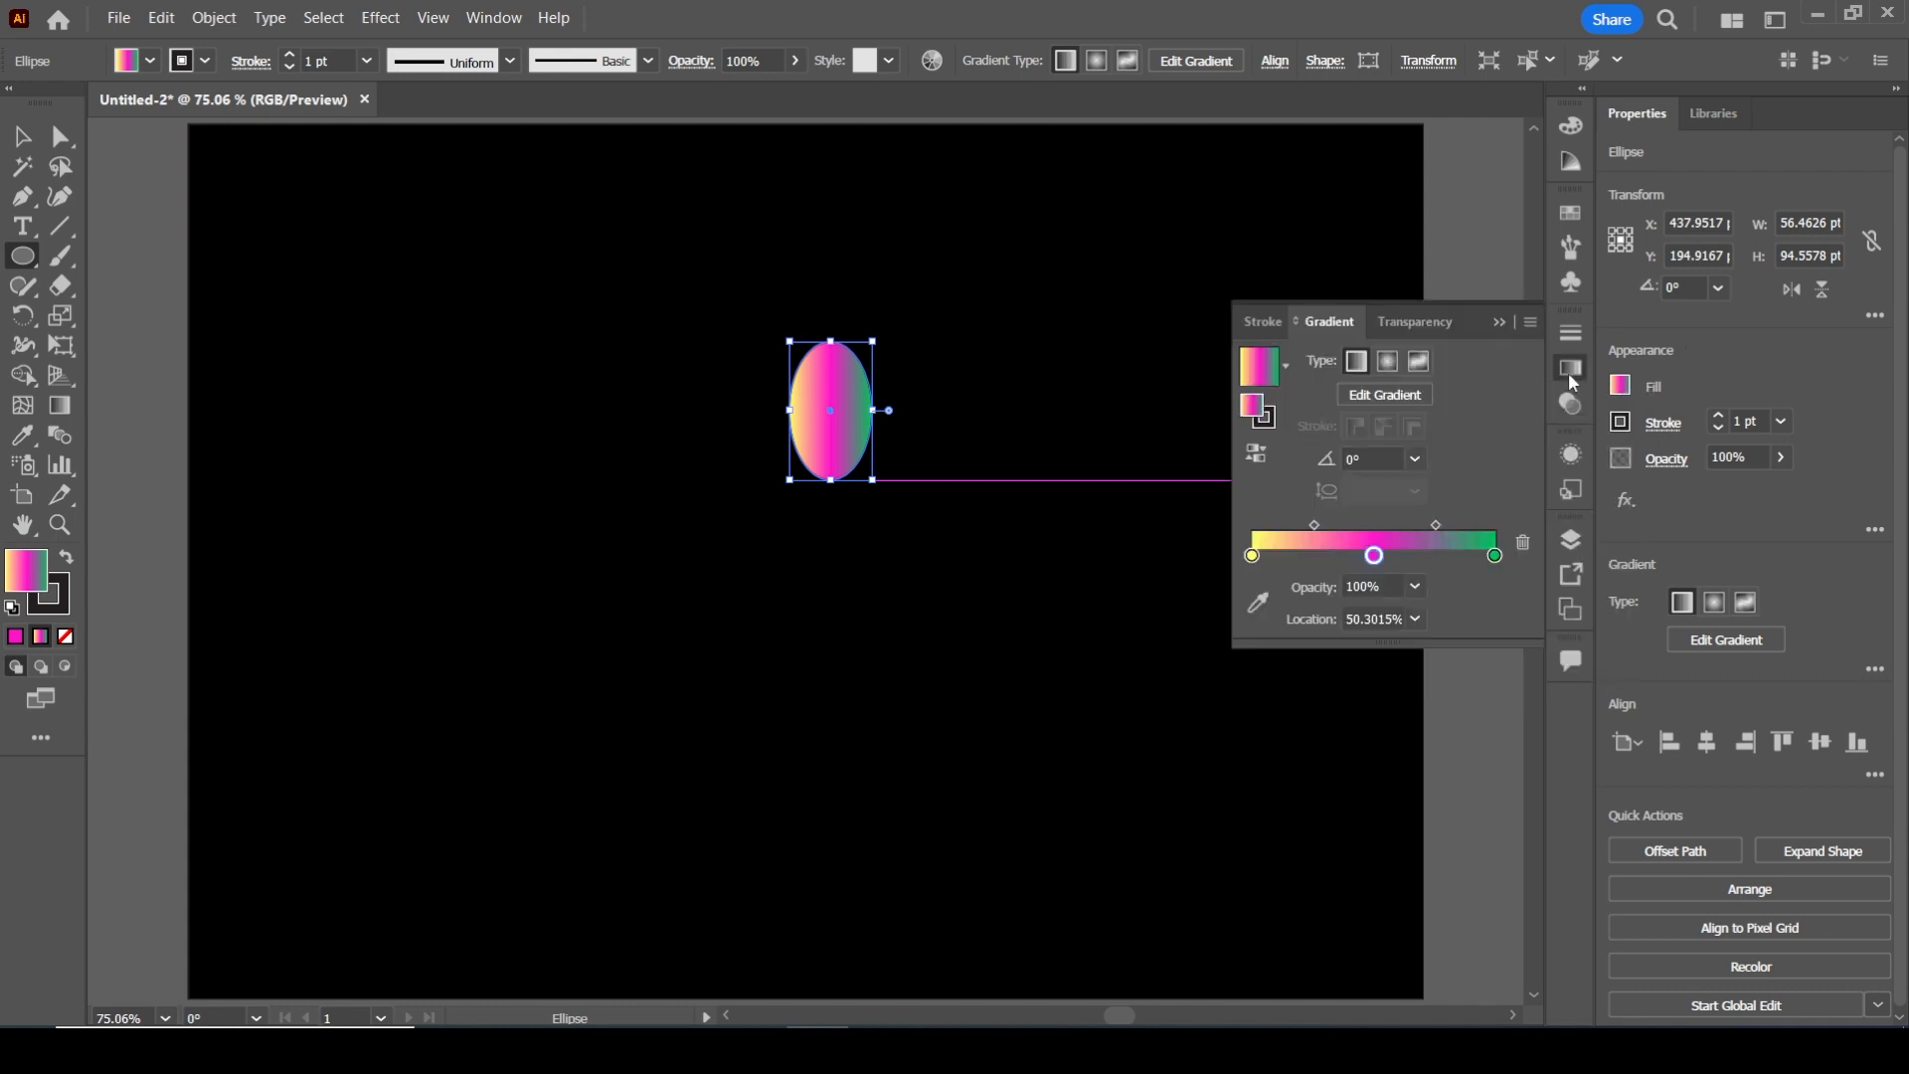
{"action": "left_click", "coordinate": [1415, 458]}
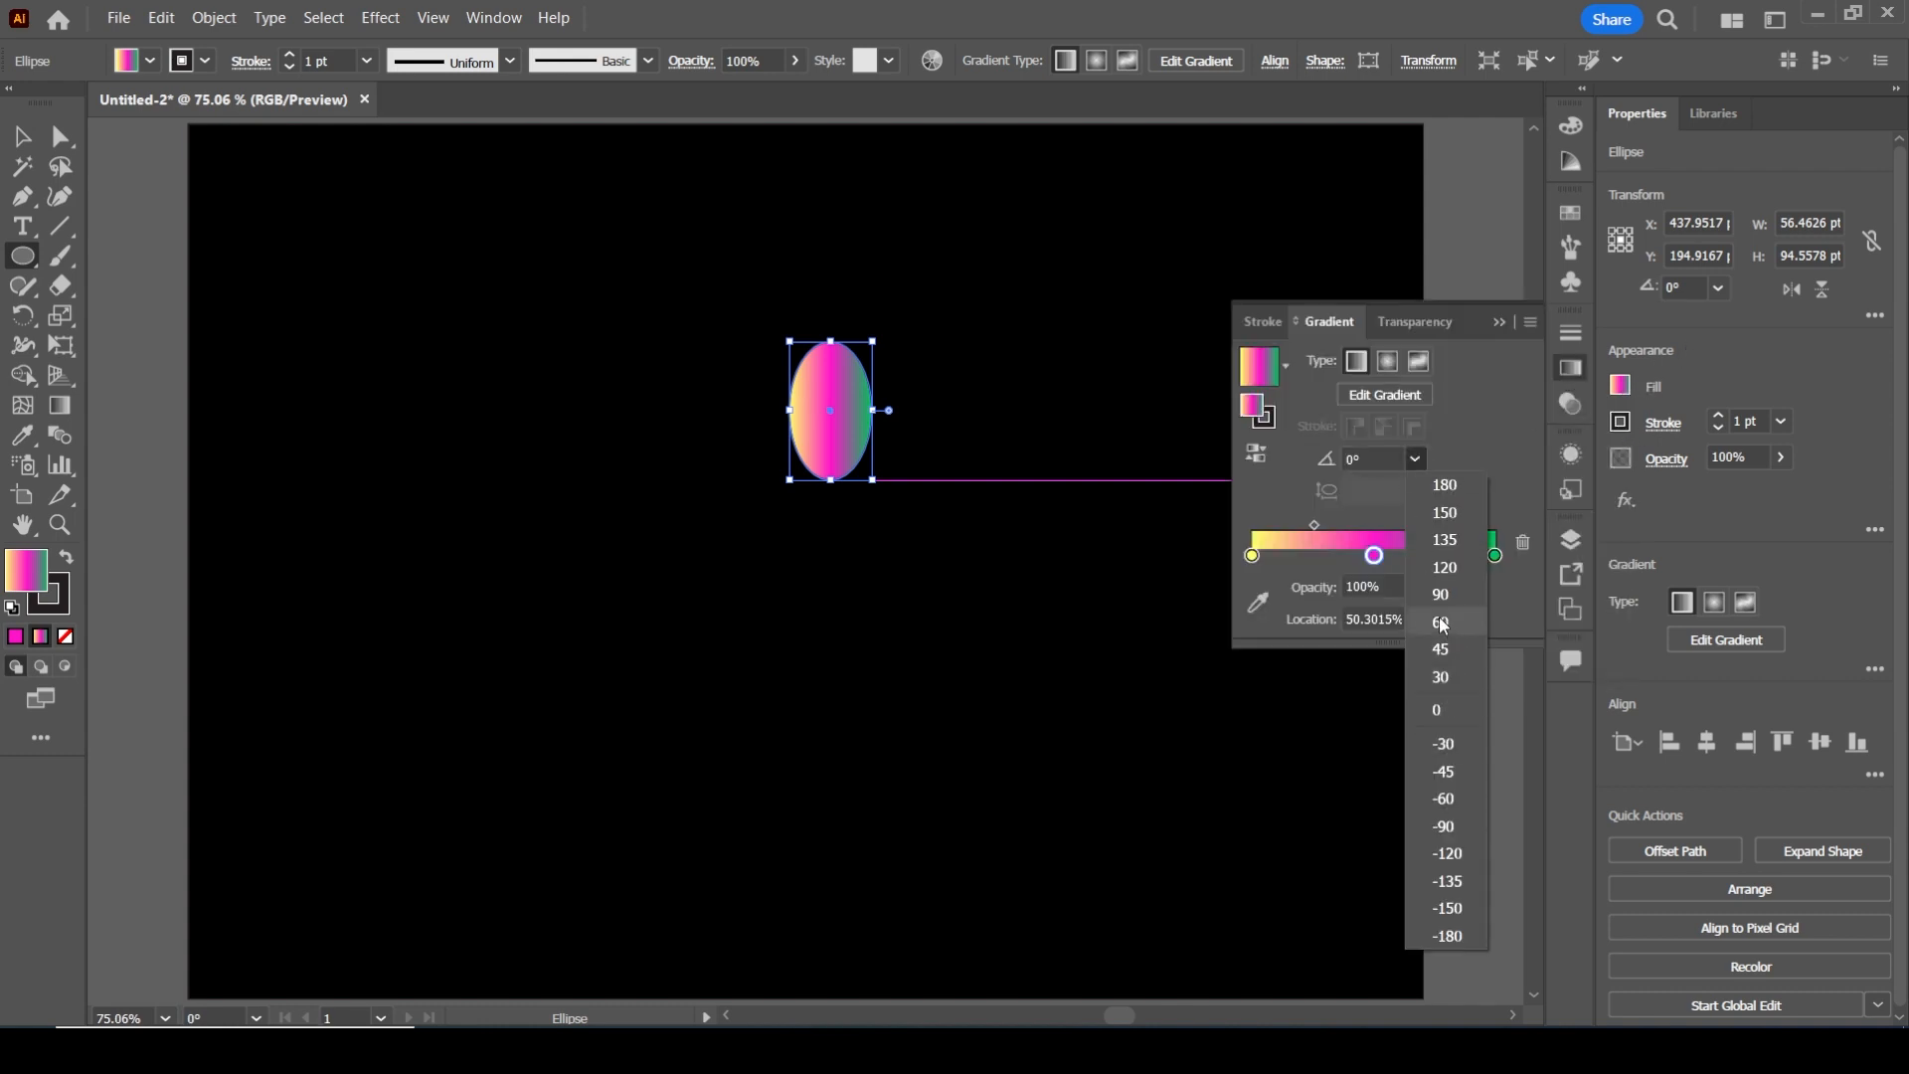
{"action": "left_click", "coordinate": [1443, 622]}
{"action": "left_click", "coordinate": [1412, 458]}
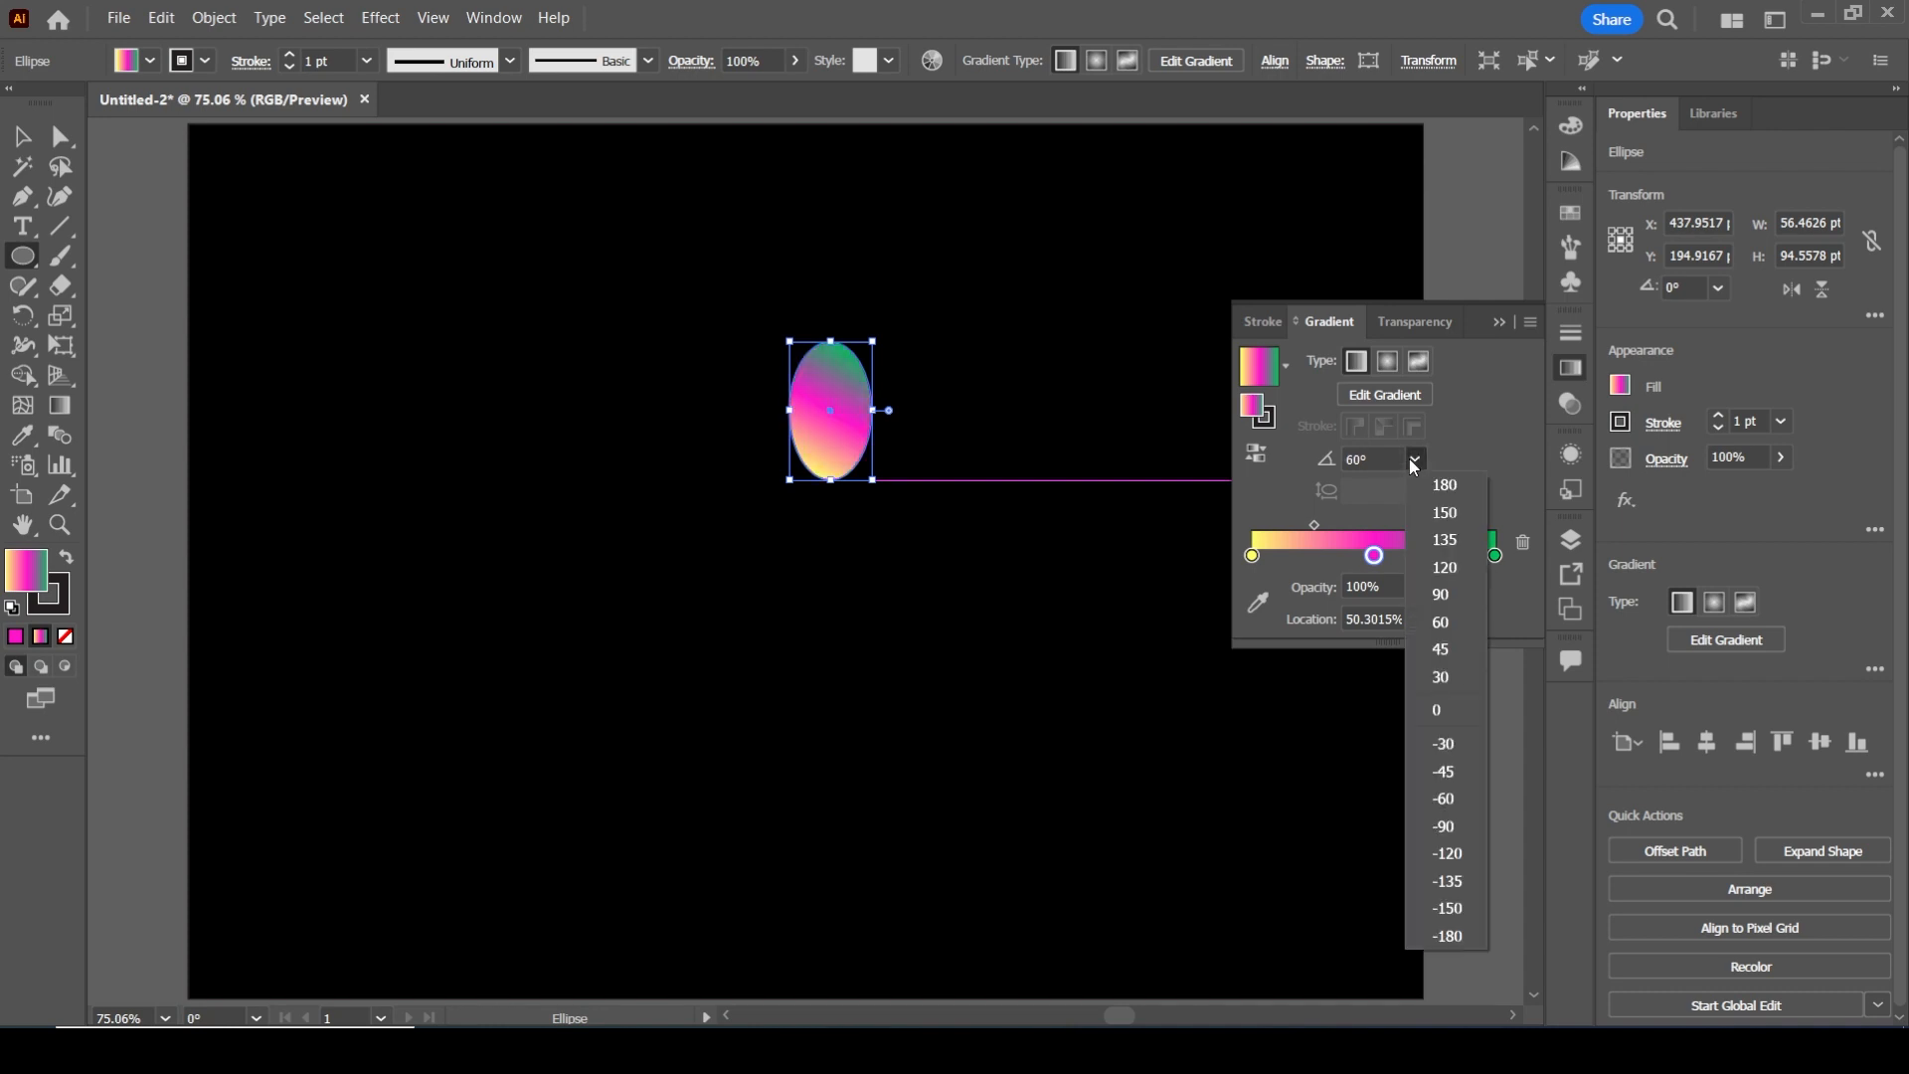
{"action": "left_click", "coordinate": [1442, 595]}
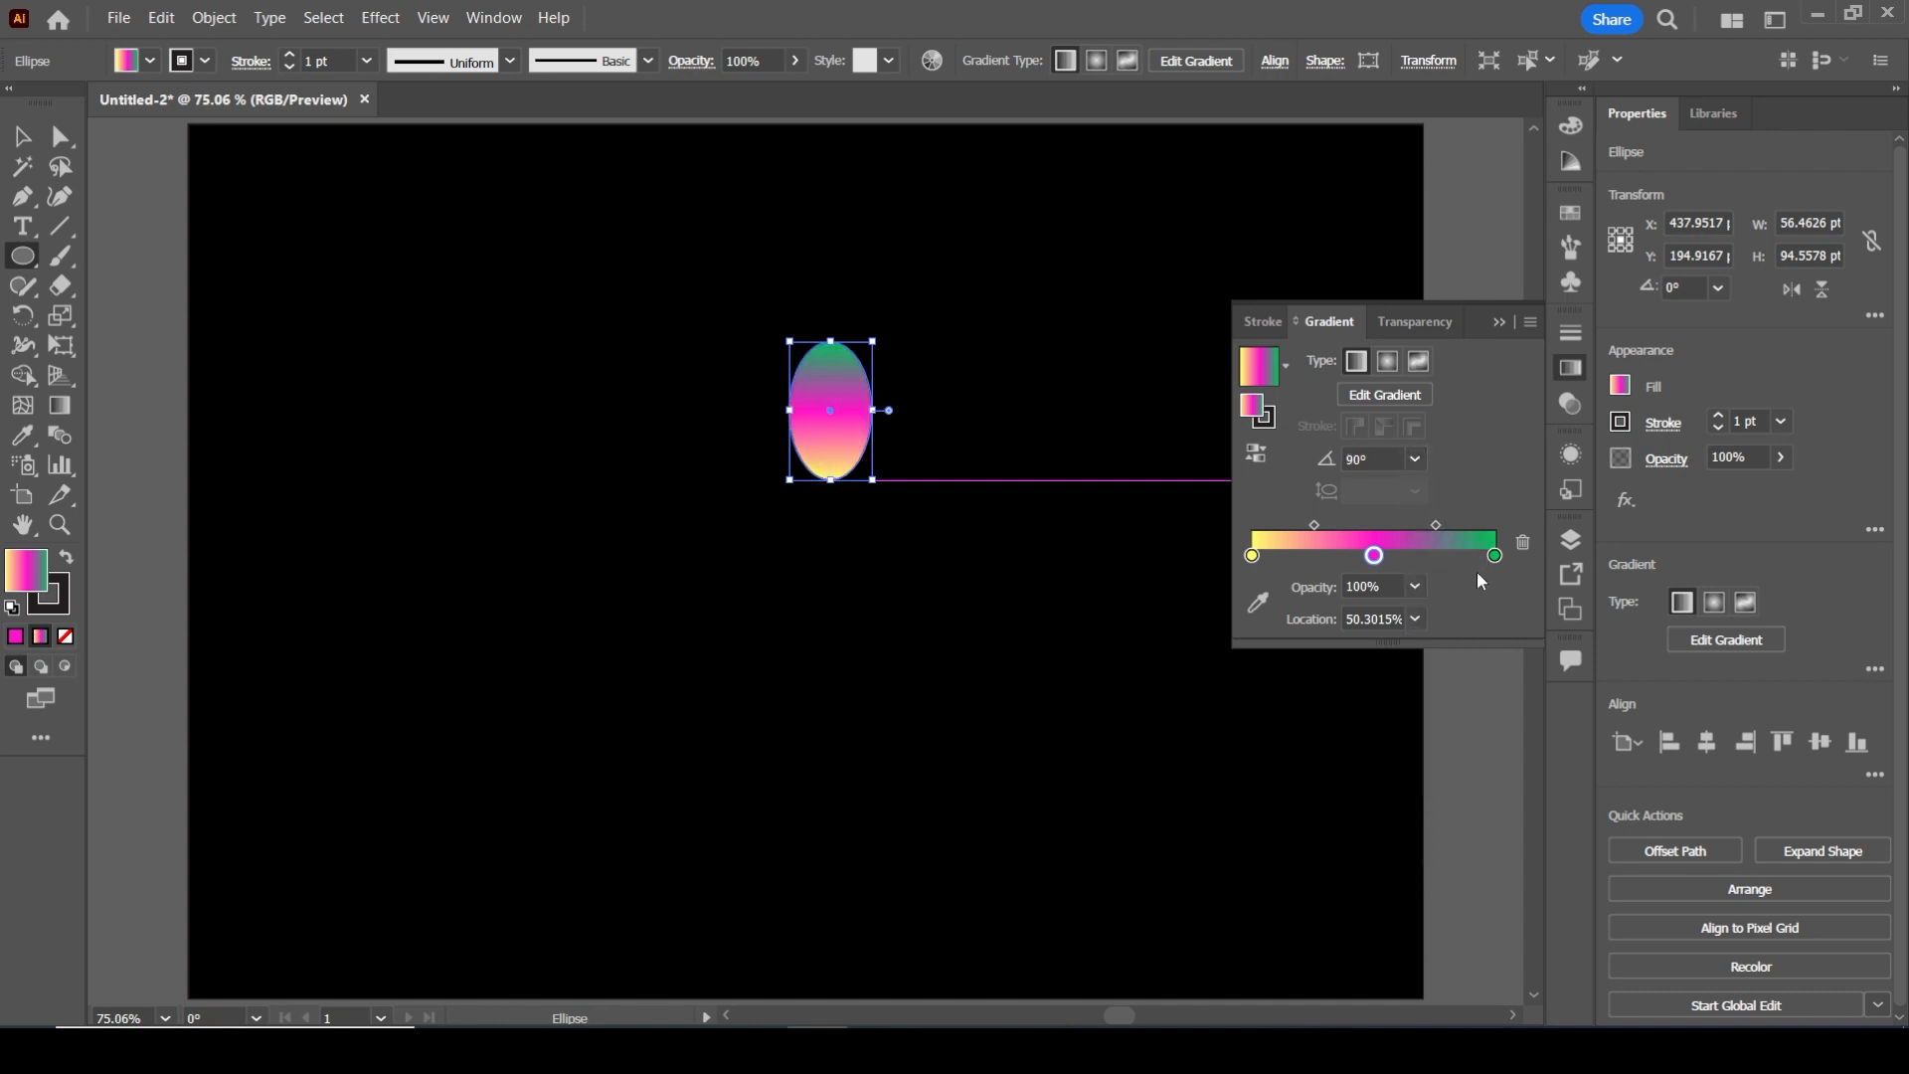
Set the ellipse's gradient angle to -90° so yellow is at the upper end and green at the lower end
{"action": "left_click", "coordinate": [1416, 458]}
{"action": "left_click", "coordinate": [1368, 462]}
{"action": "left_click", "coordinate": [1367, 462]}
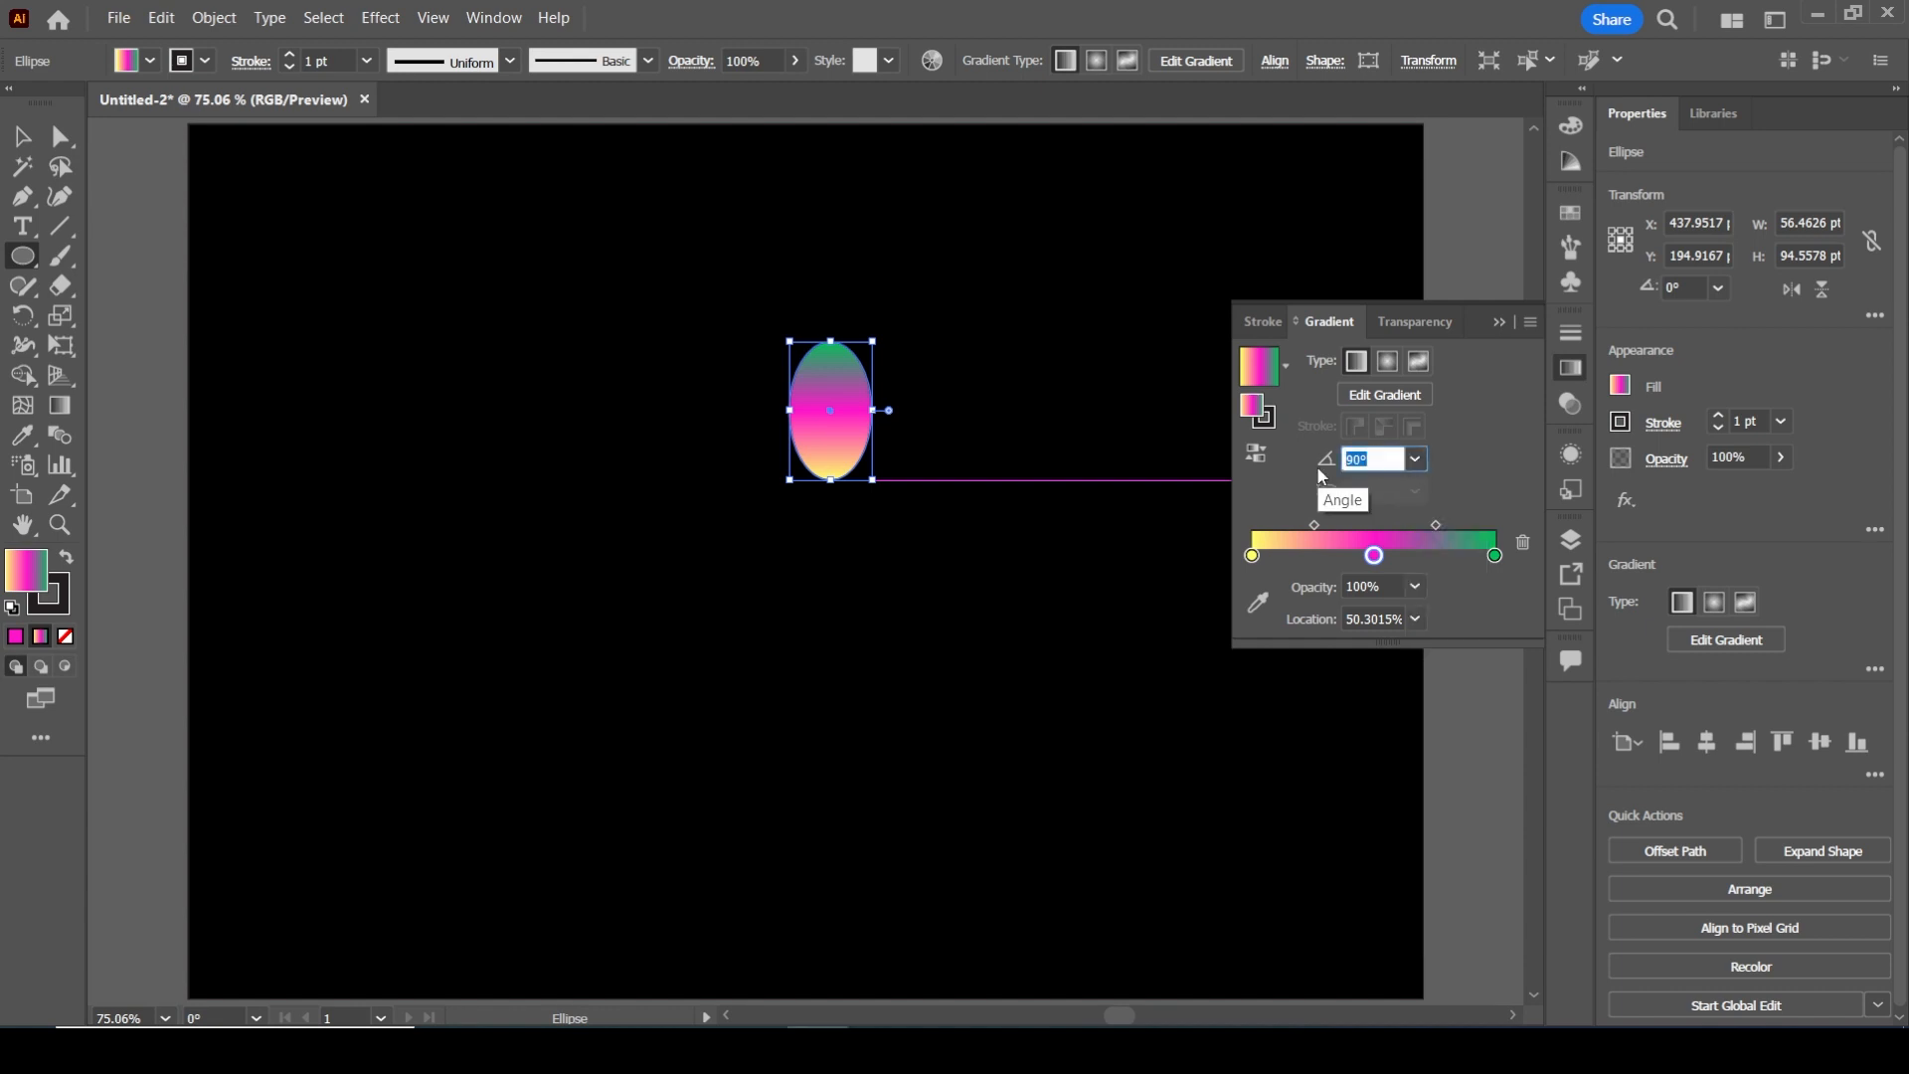
{"action": "type", "text": "-90"}
{"action": "key", "text": "Return"}
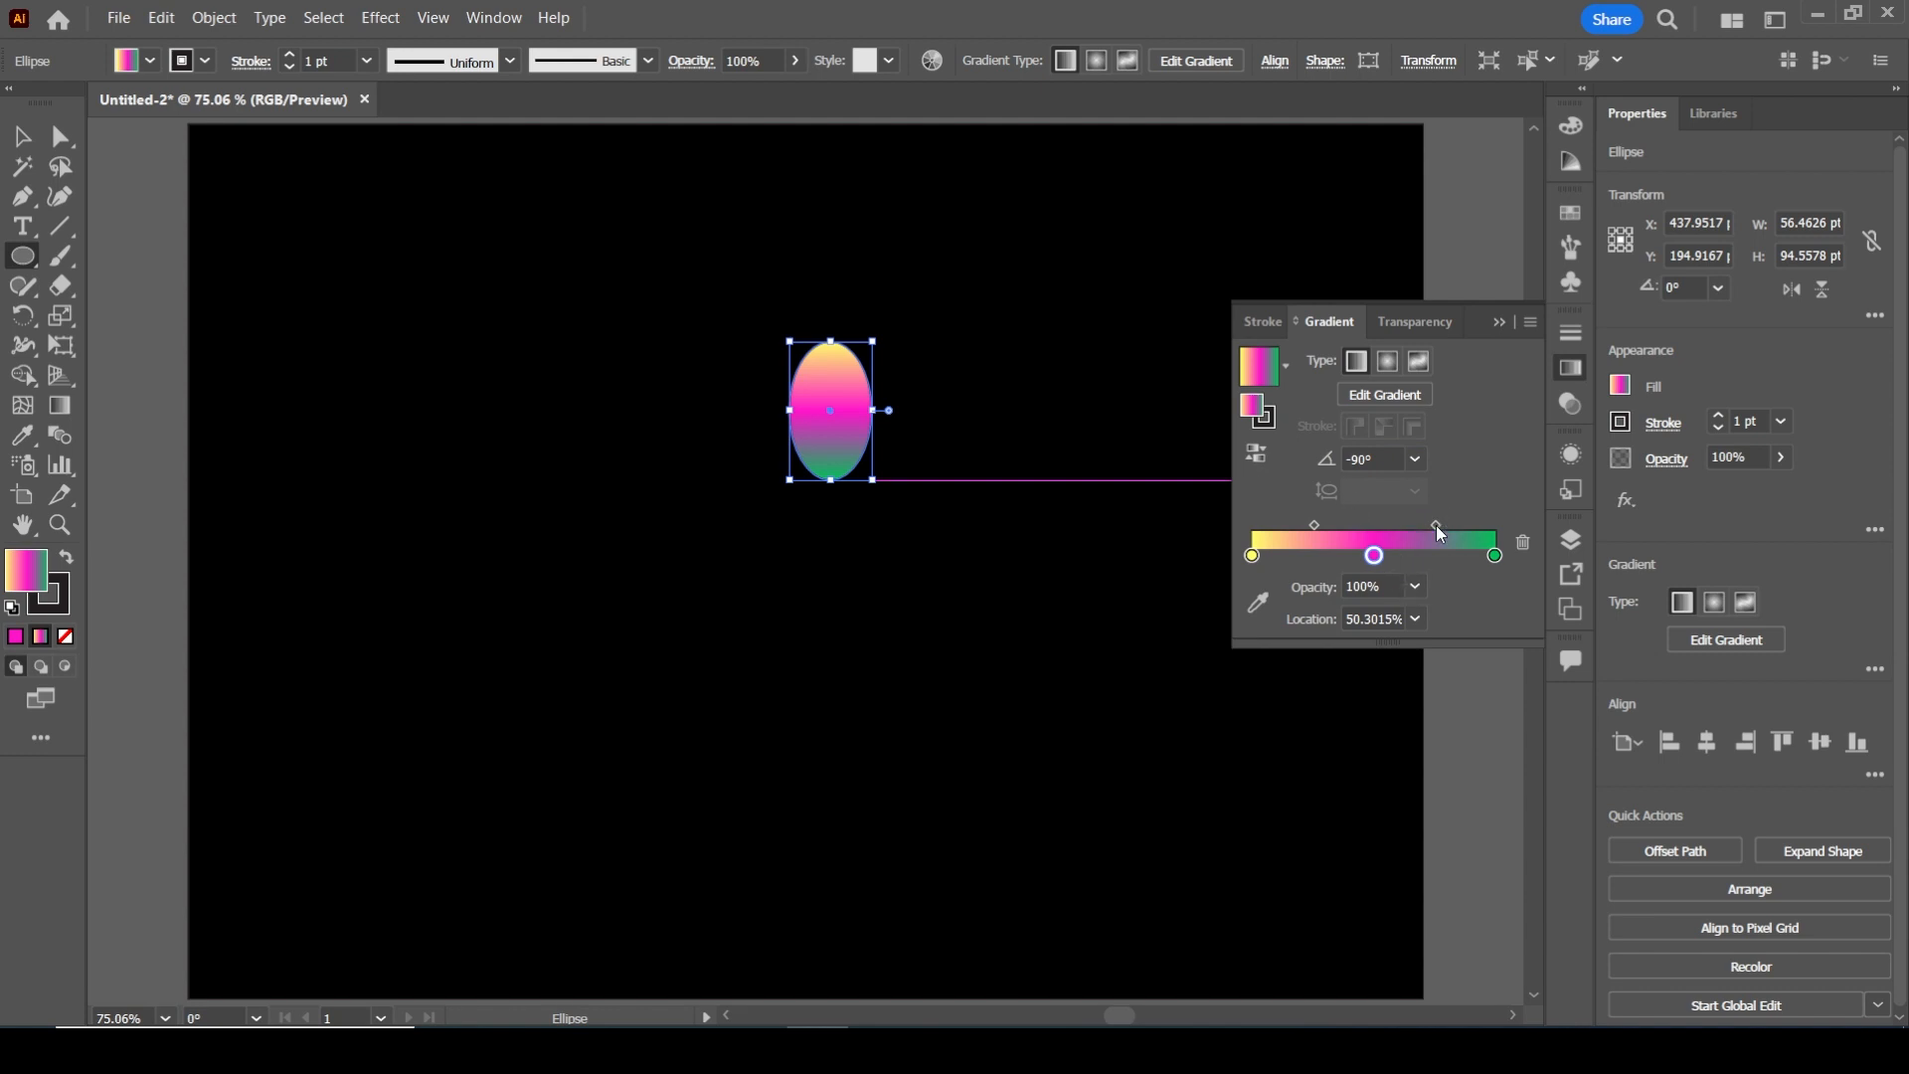
Shift both gradient midpoints toward the green end, to about 60% between their neighbouring colour stops
{"action": "left_click_drag", "start_coordinate": [1435, 525], "coordinate": [1448, 527]}
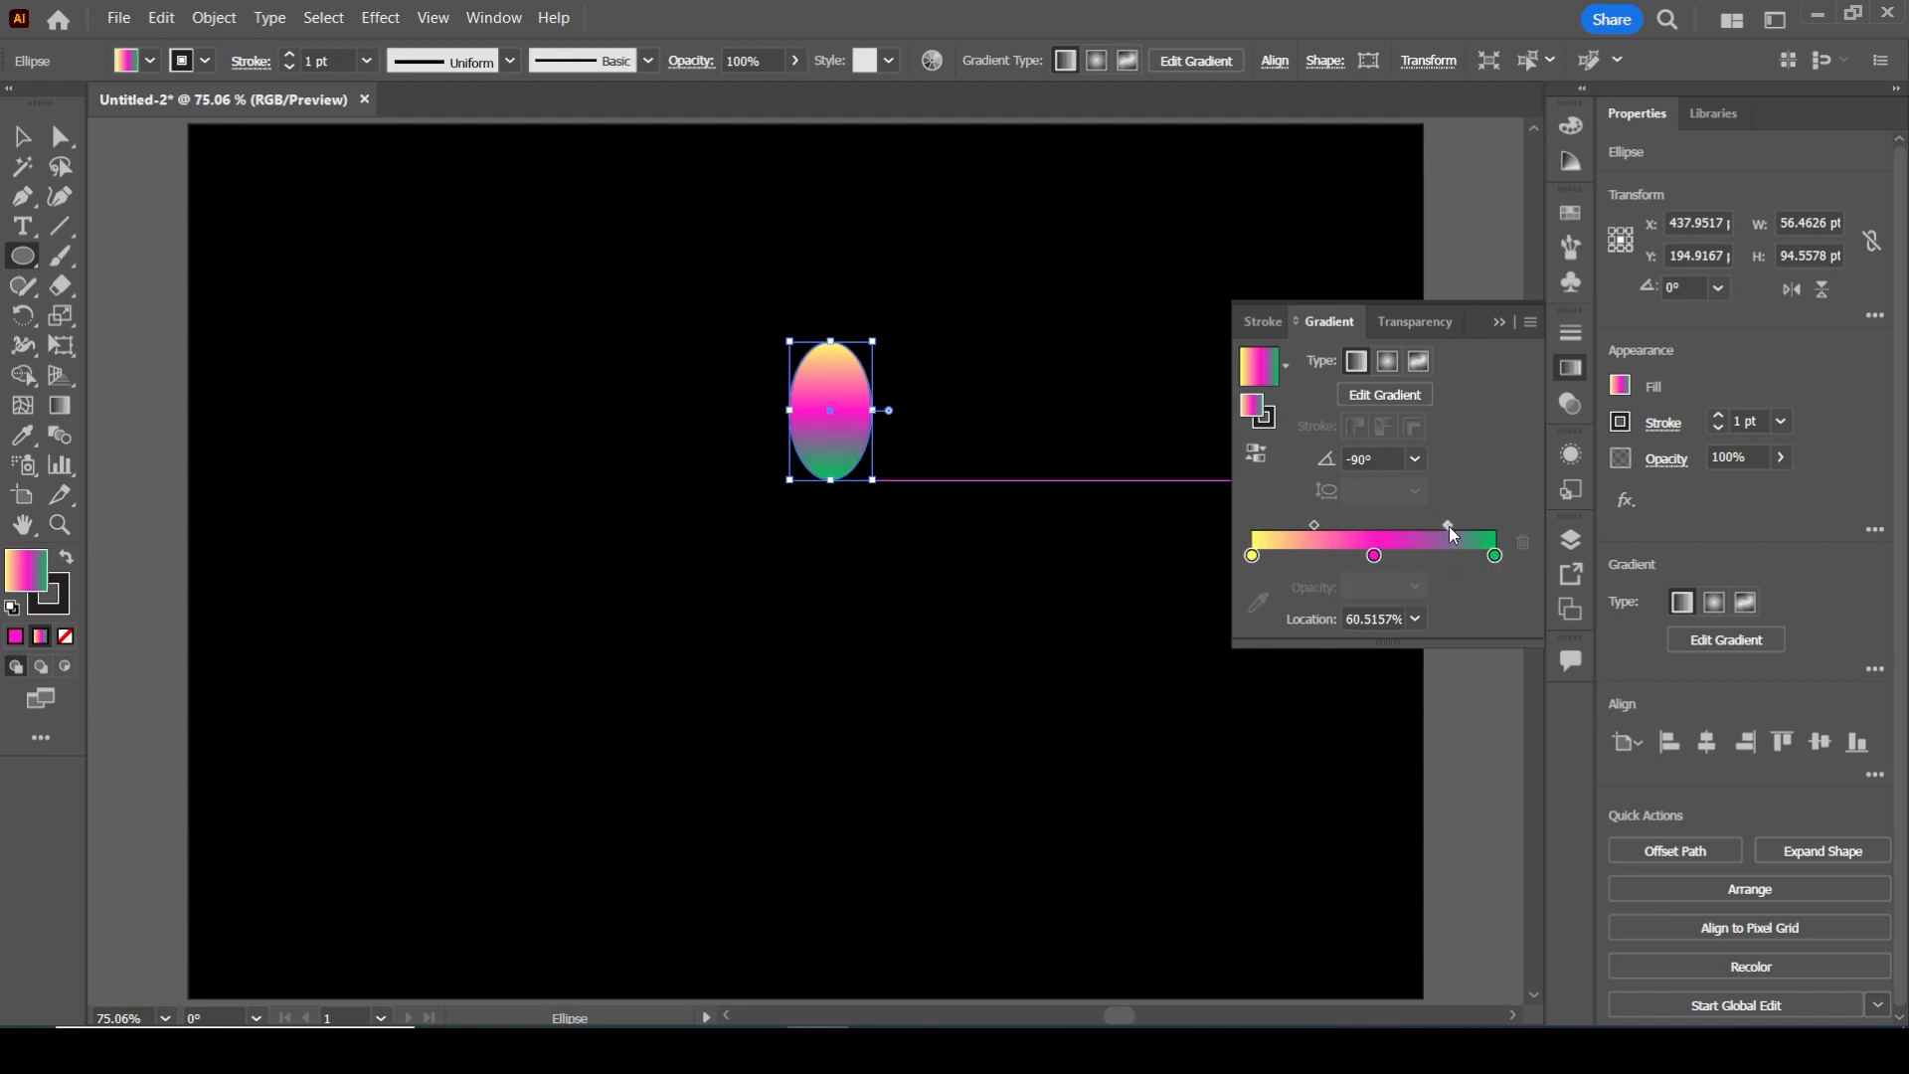
{"action": "left_click_drag", "start_coordinate": [1304, 523], "coordinate": [1322, 523]}
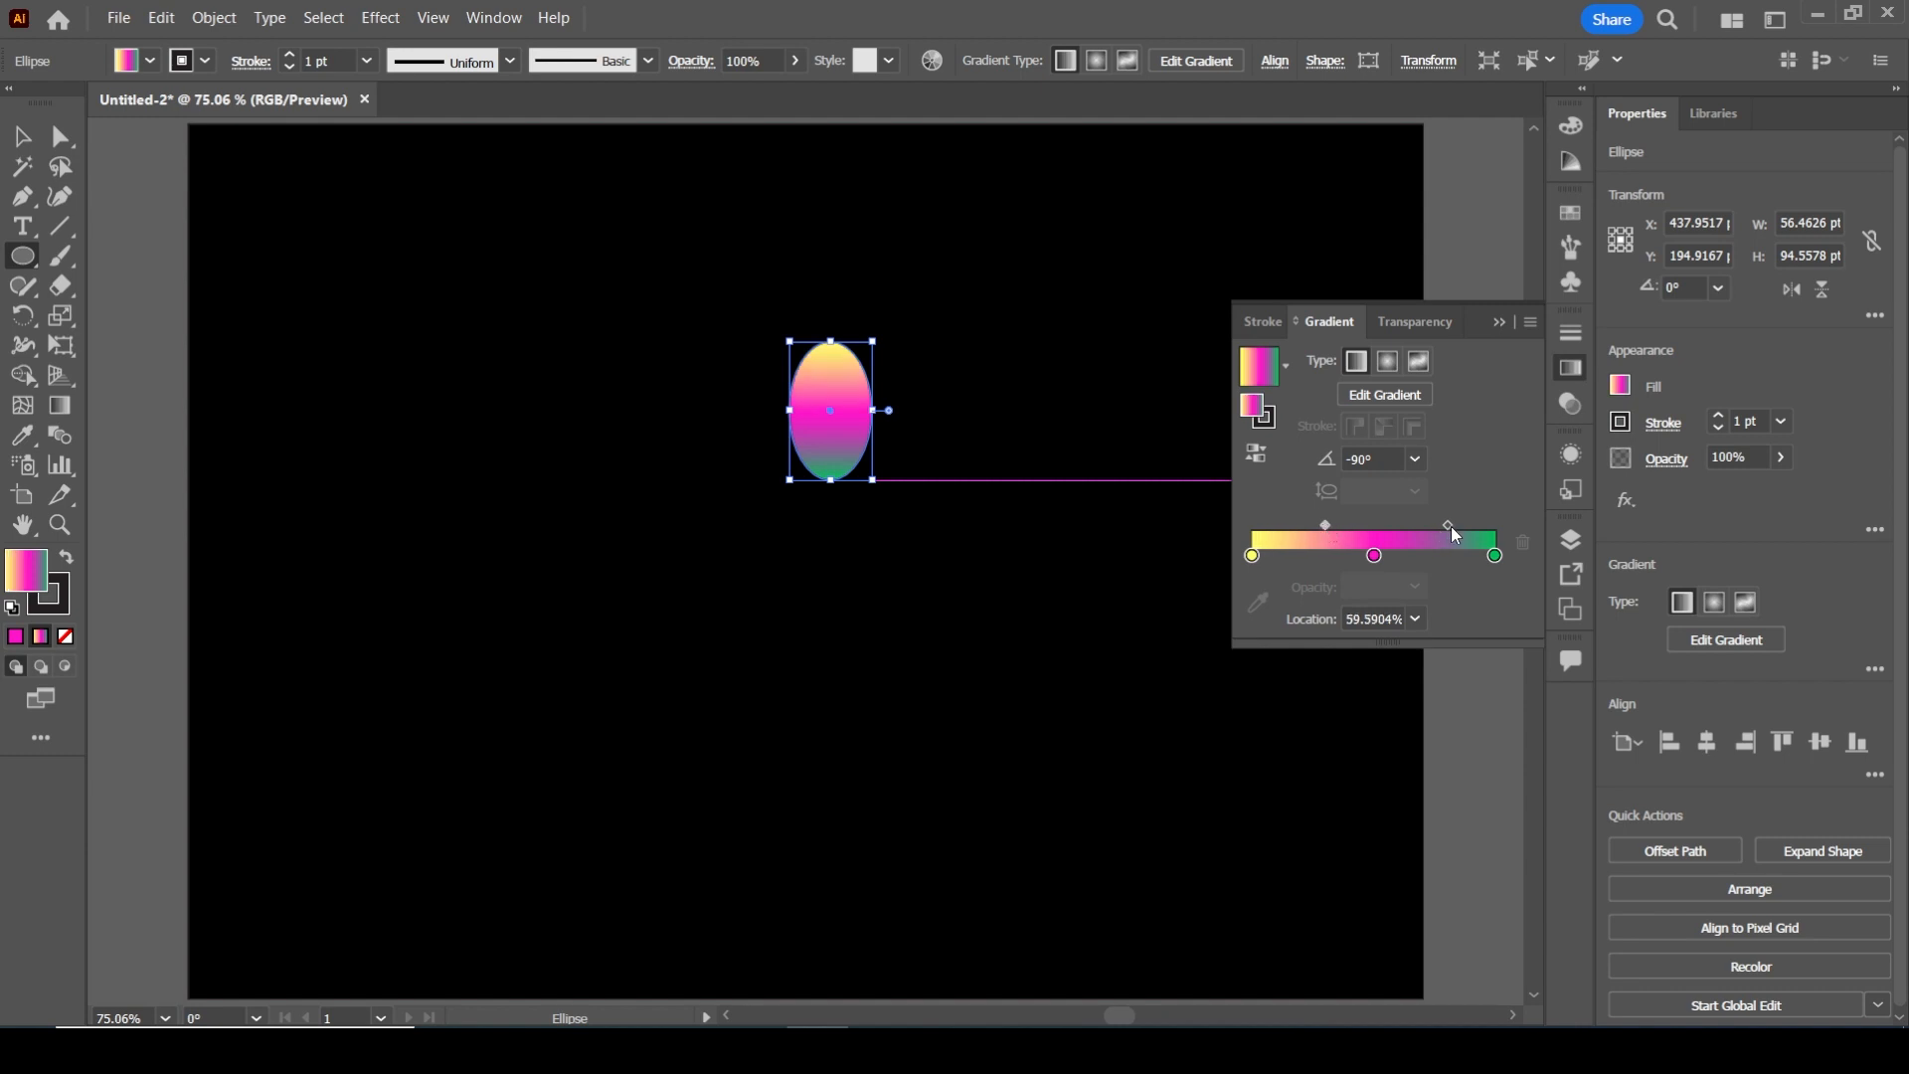
Return the magenta–green gradient midpoint to about 50% and lighten the middle stop to pink by setting its green value to 81
{"action": "left_click_drag", "start_coordinate": [1450, 525], "coordinate": [1436, 525]}
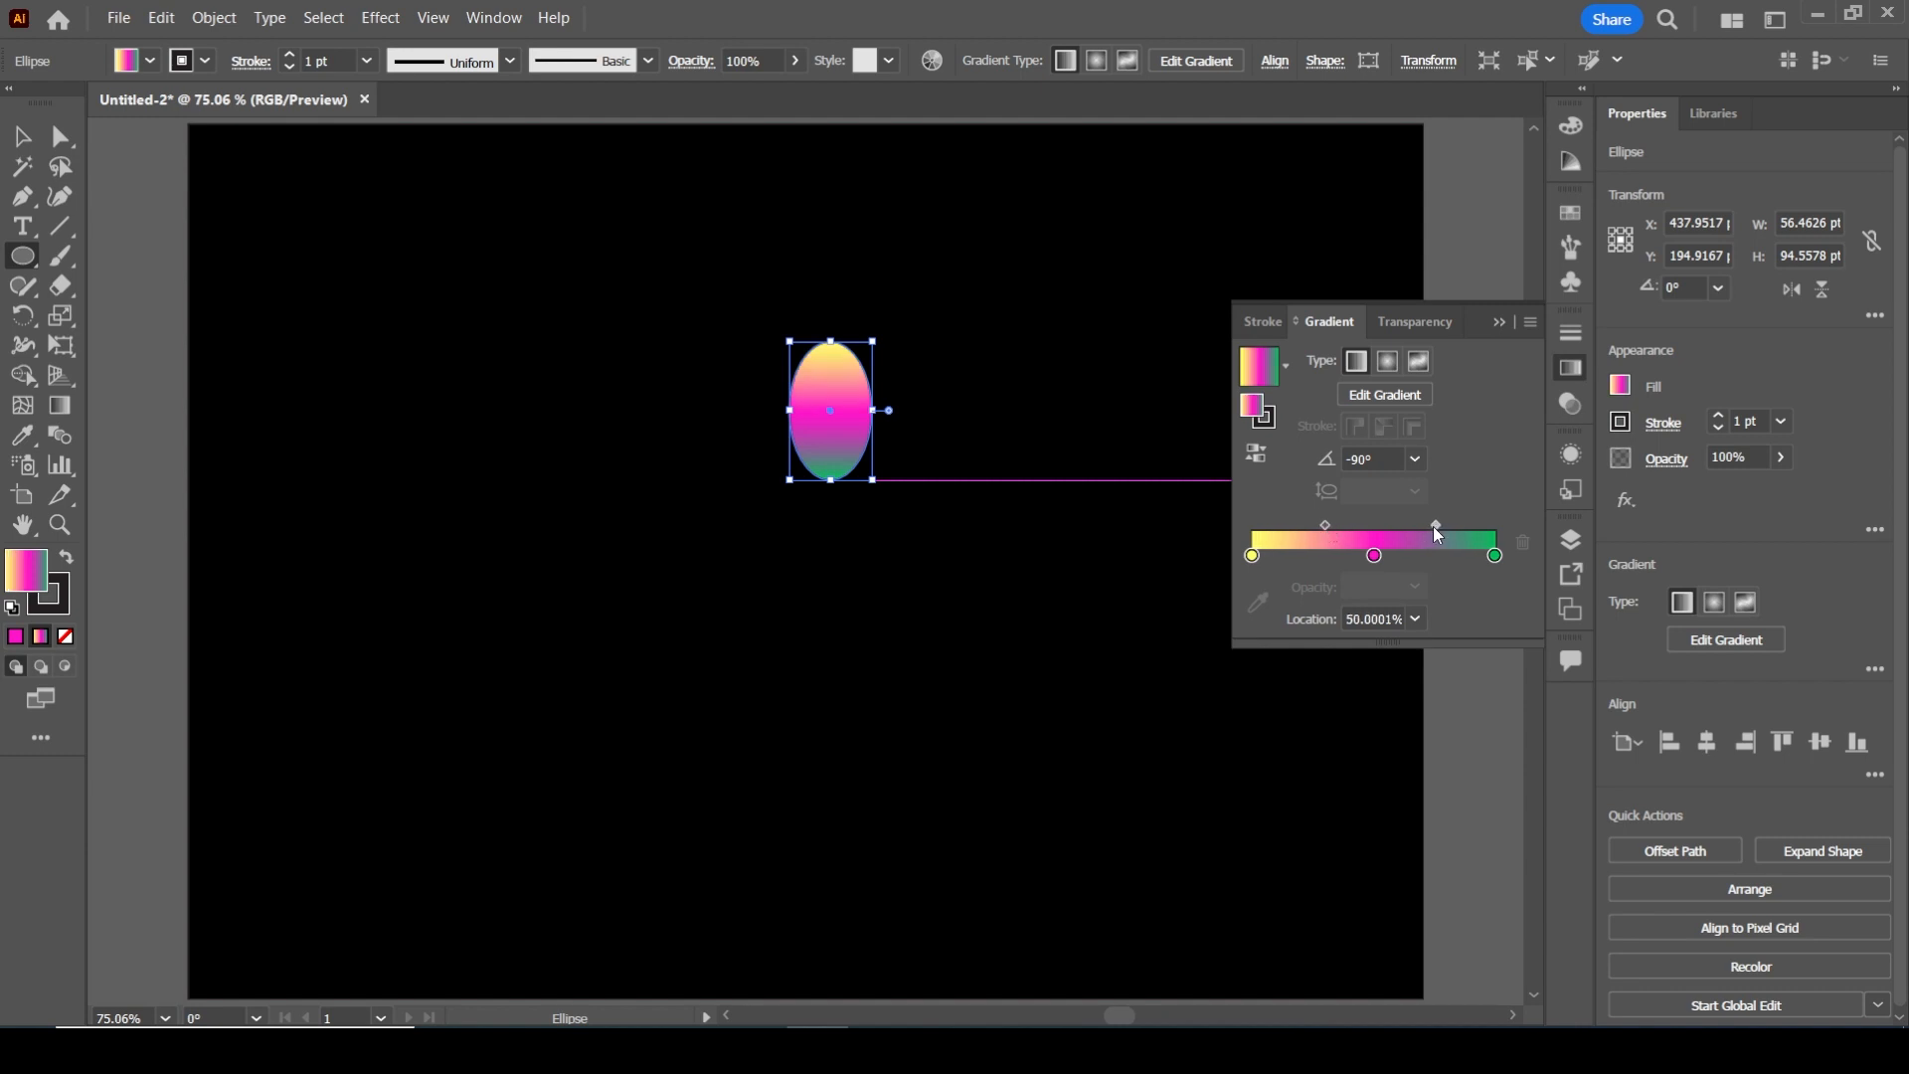
{"action": "double_click", "coordinate": [1374, 555]}
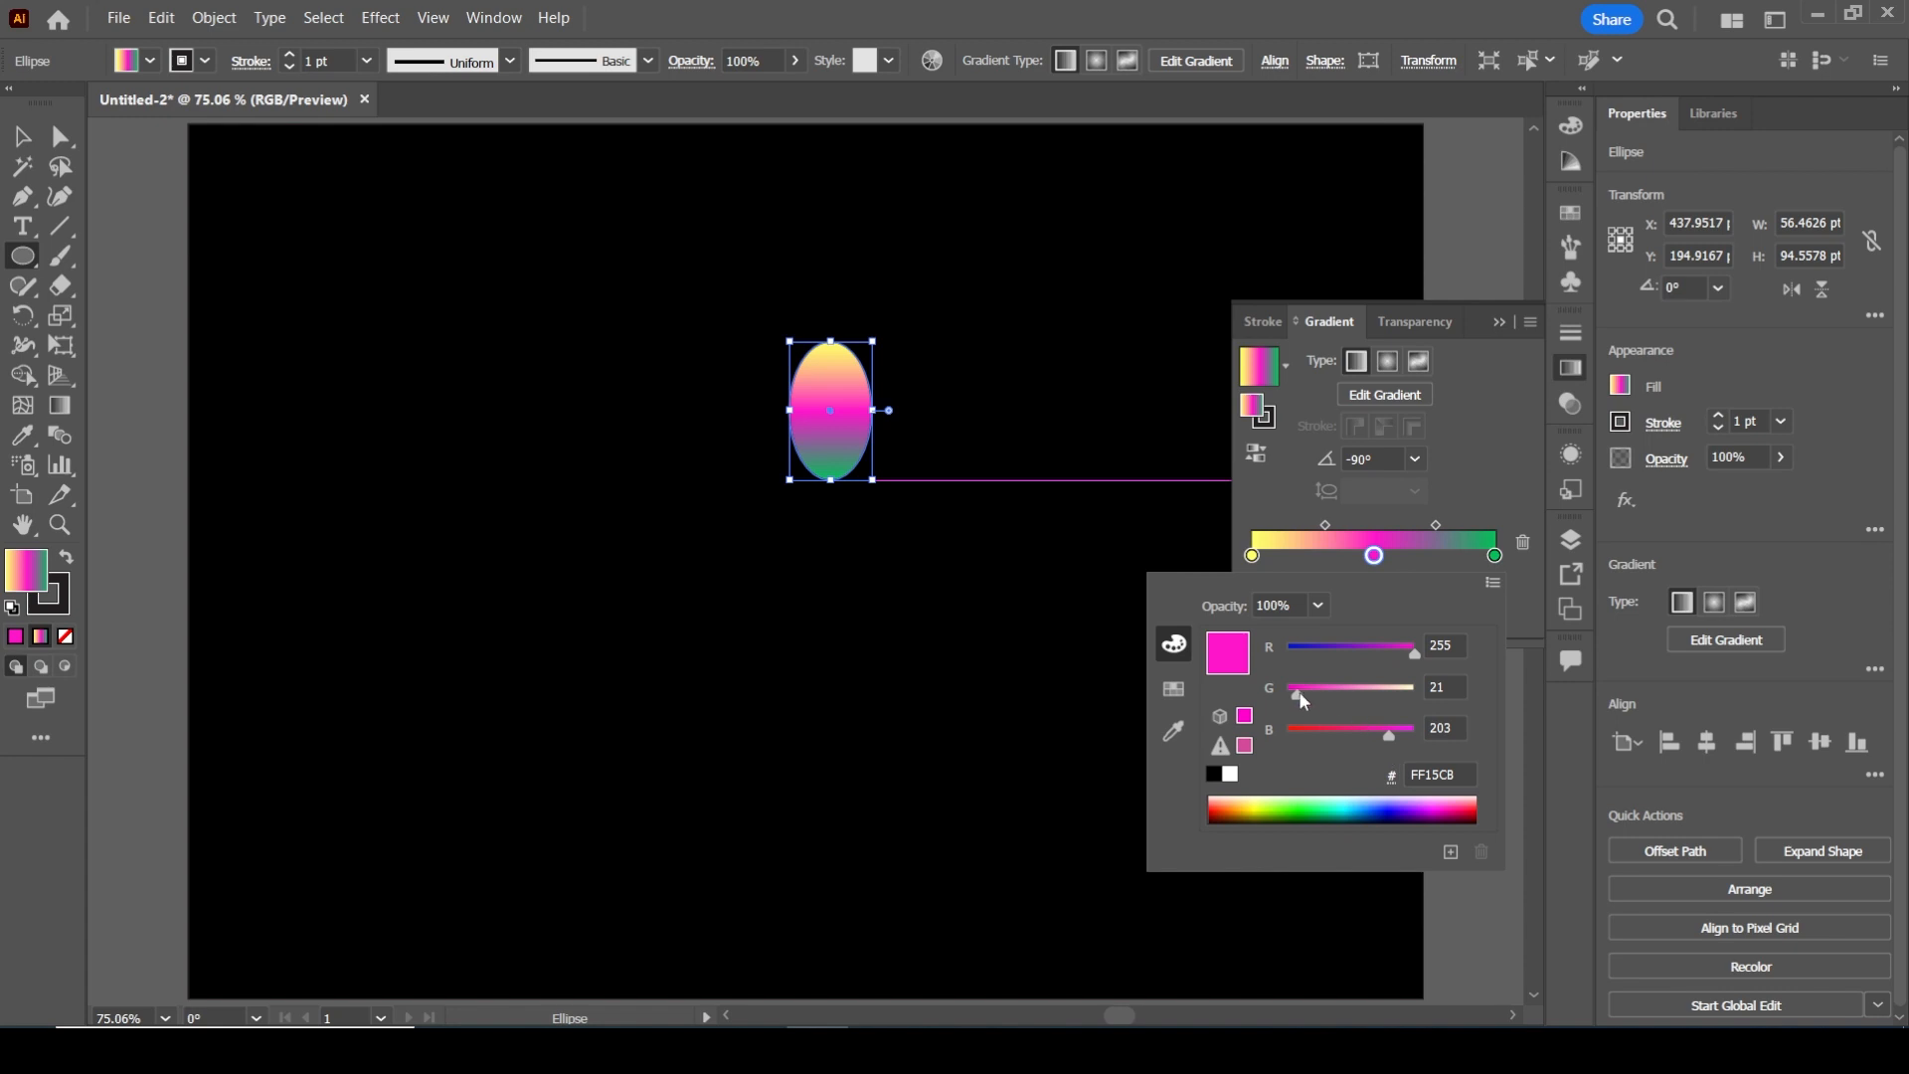
{"action": "mouse_move", "coordinate": [1298, 690]}
{"action": "left_mouse_down"}
{"action": "mouse_move", "coordinate": [1350, 698]}
{"action": "mouse_move", "coordinate": [1333, 700]}
{"action": "left_mouse_up"}
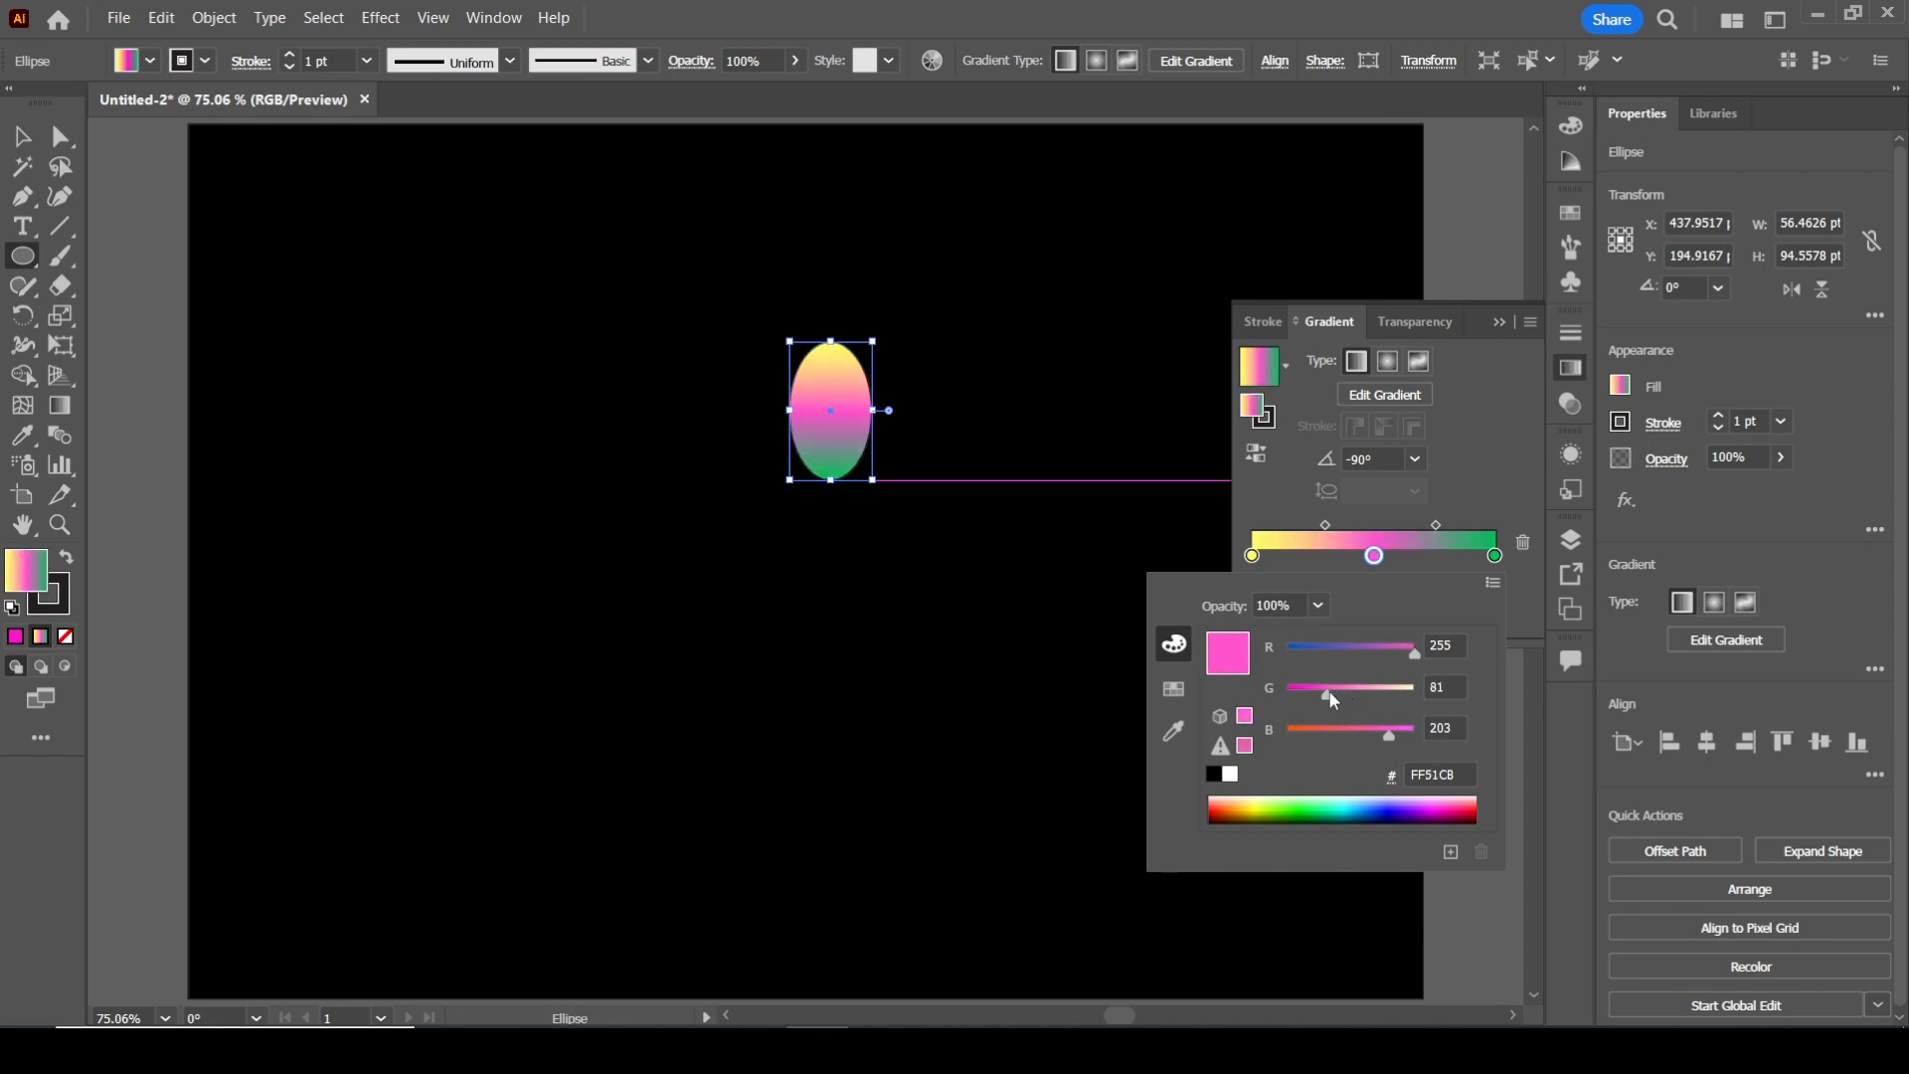
Change the gradient's green end stop to teal by setting its blue value to 189
{"action": "left_click", "coordinate": [1491, 554]}
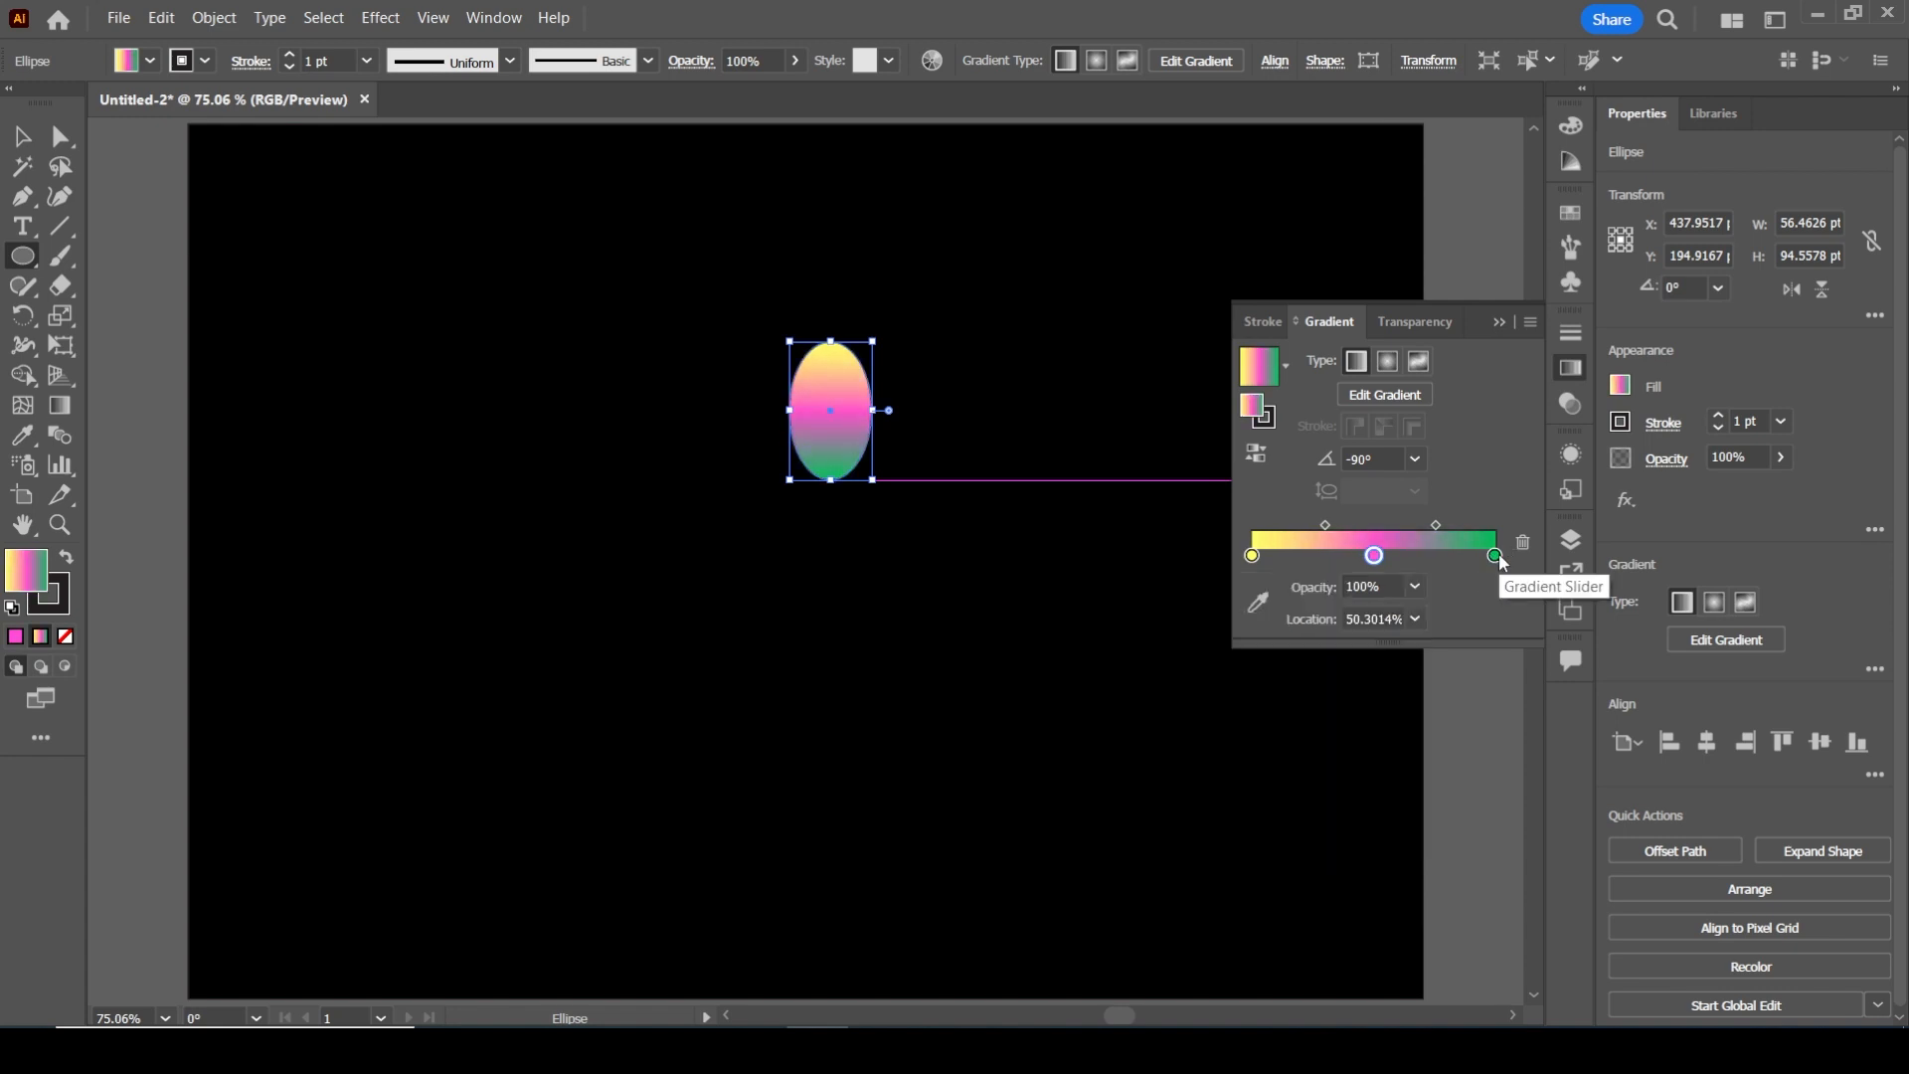
{"action": "double_click", "coordinate": [1495, 555]}
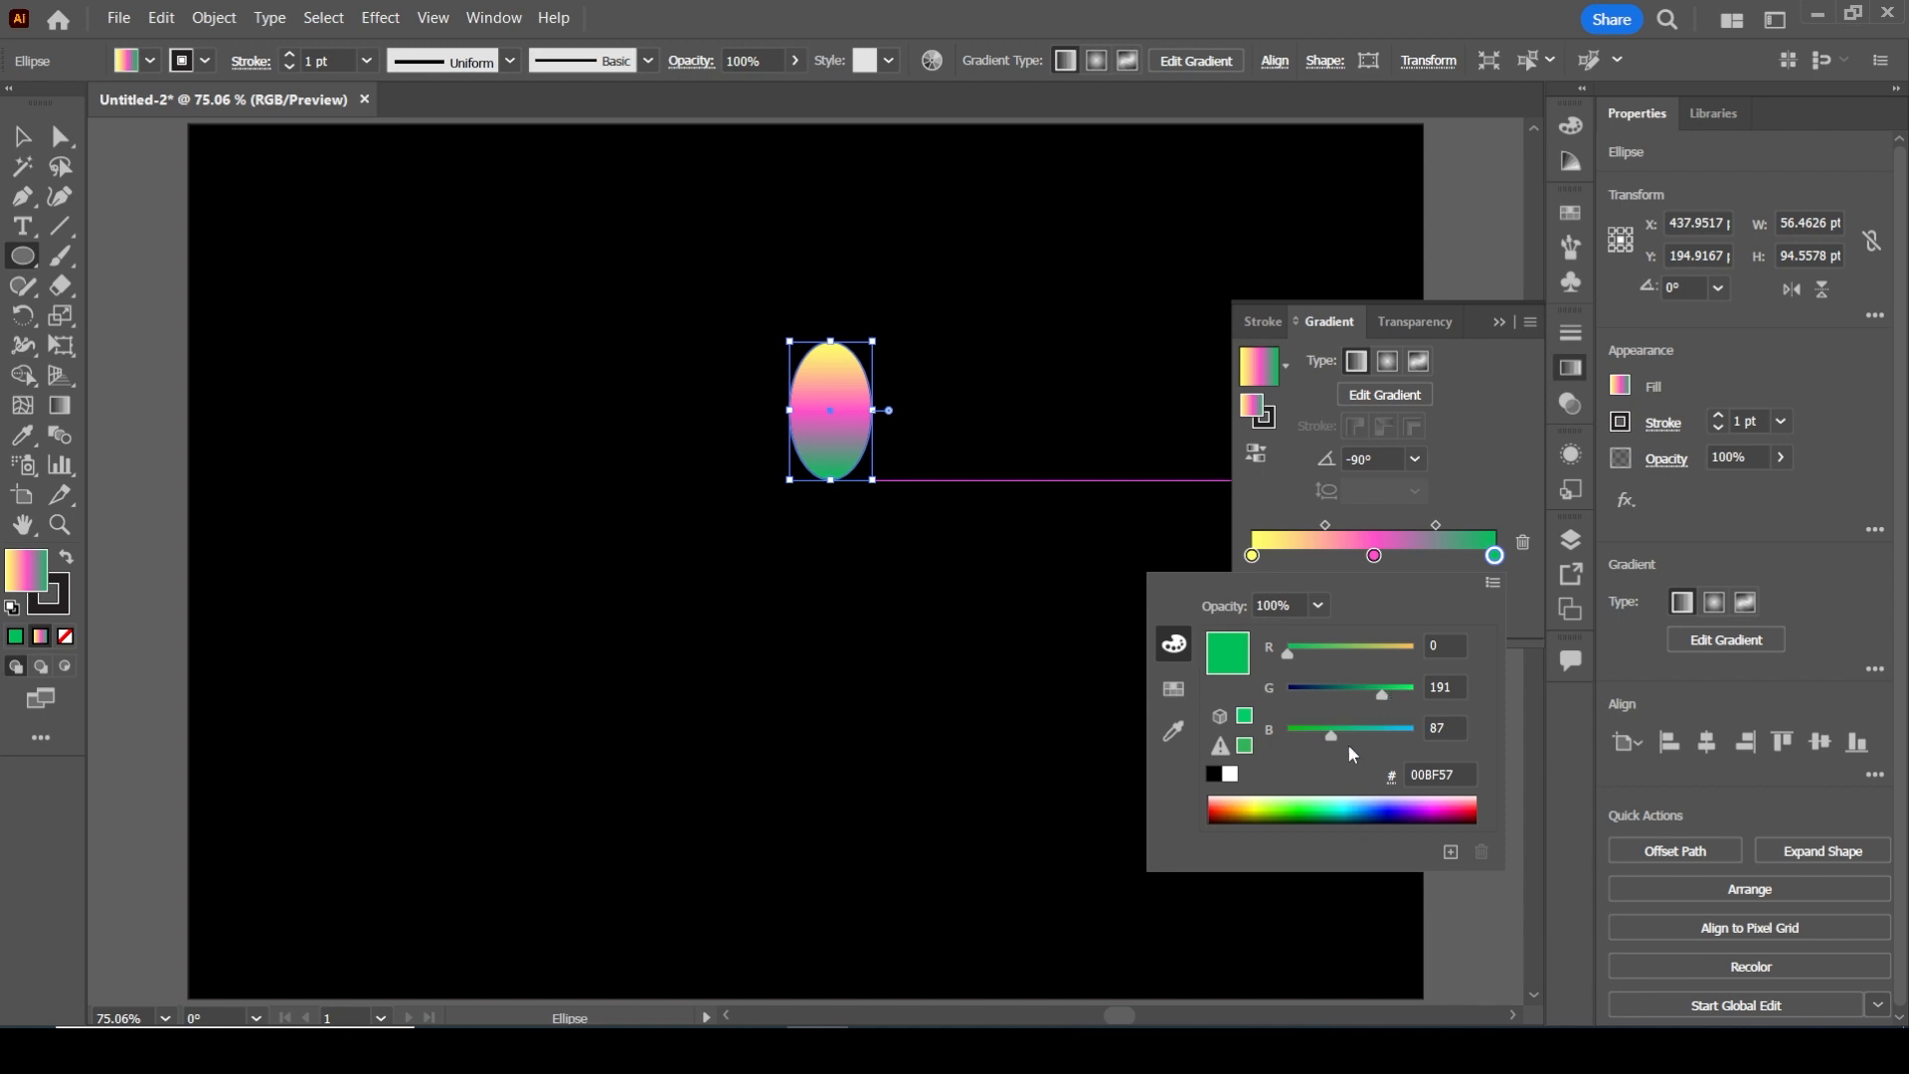
{"action": "left_click_drag", "start_coordinate": [1335, 742], "coordinate": [1356, 741]}
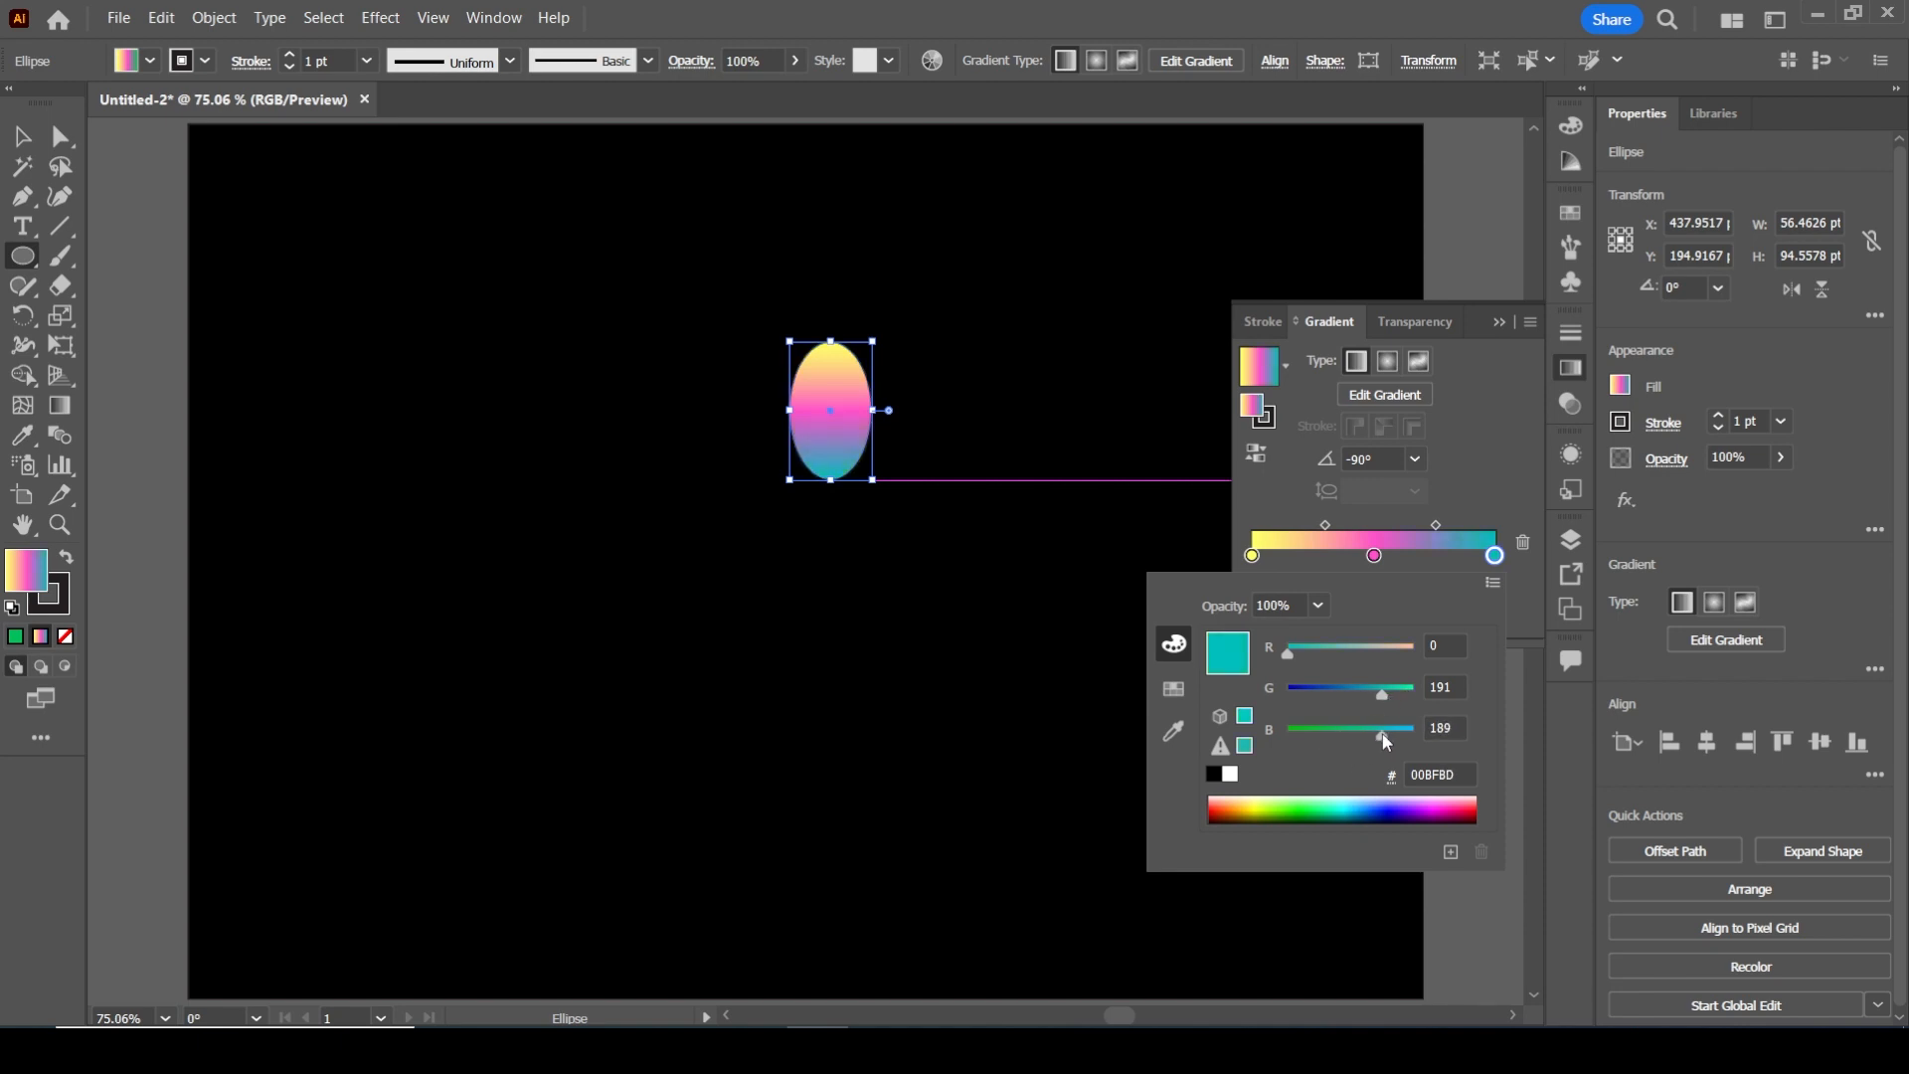
{"action": "left_click", "coordinate": [1489, 411]}
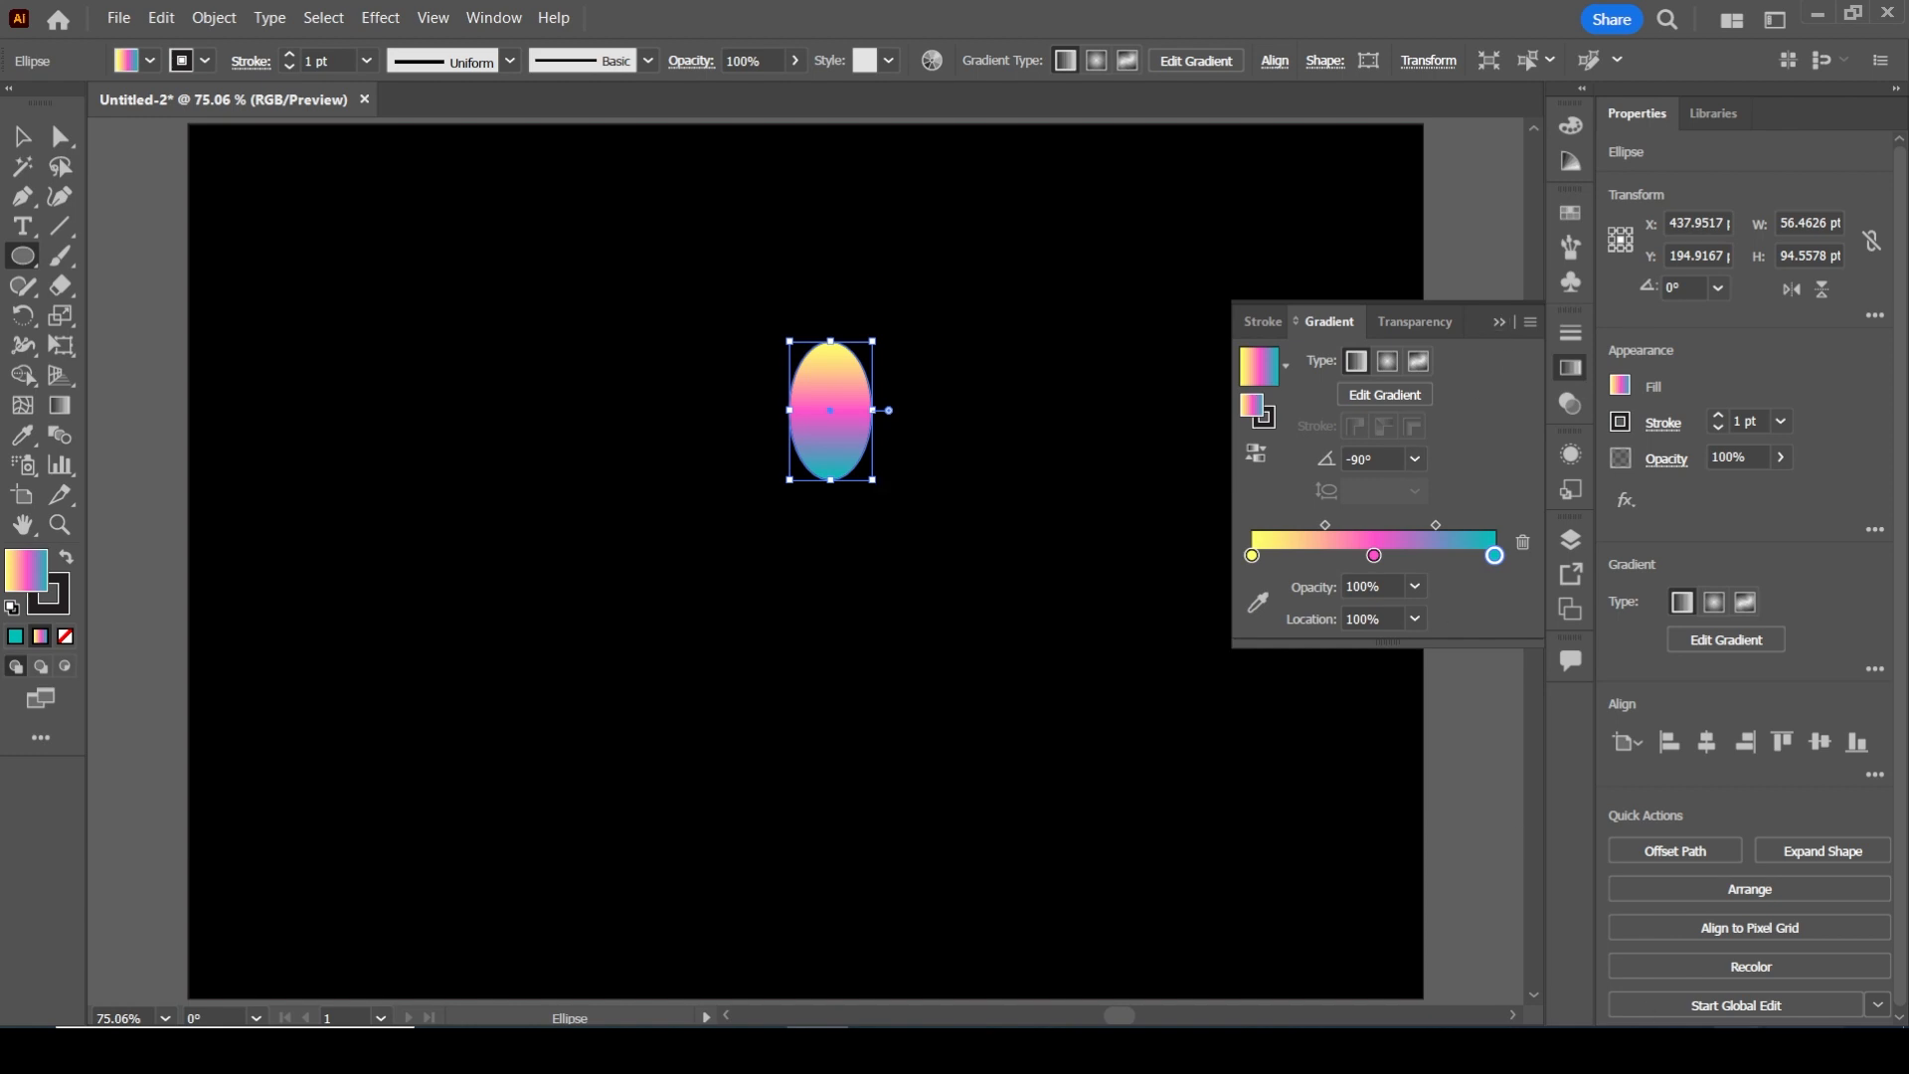
{"action": "left_click", "coordinate": [1499, 321]}
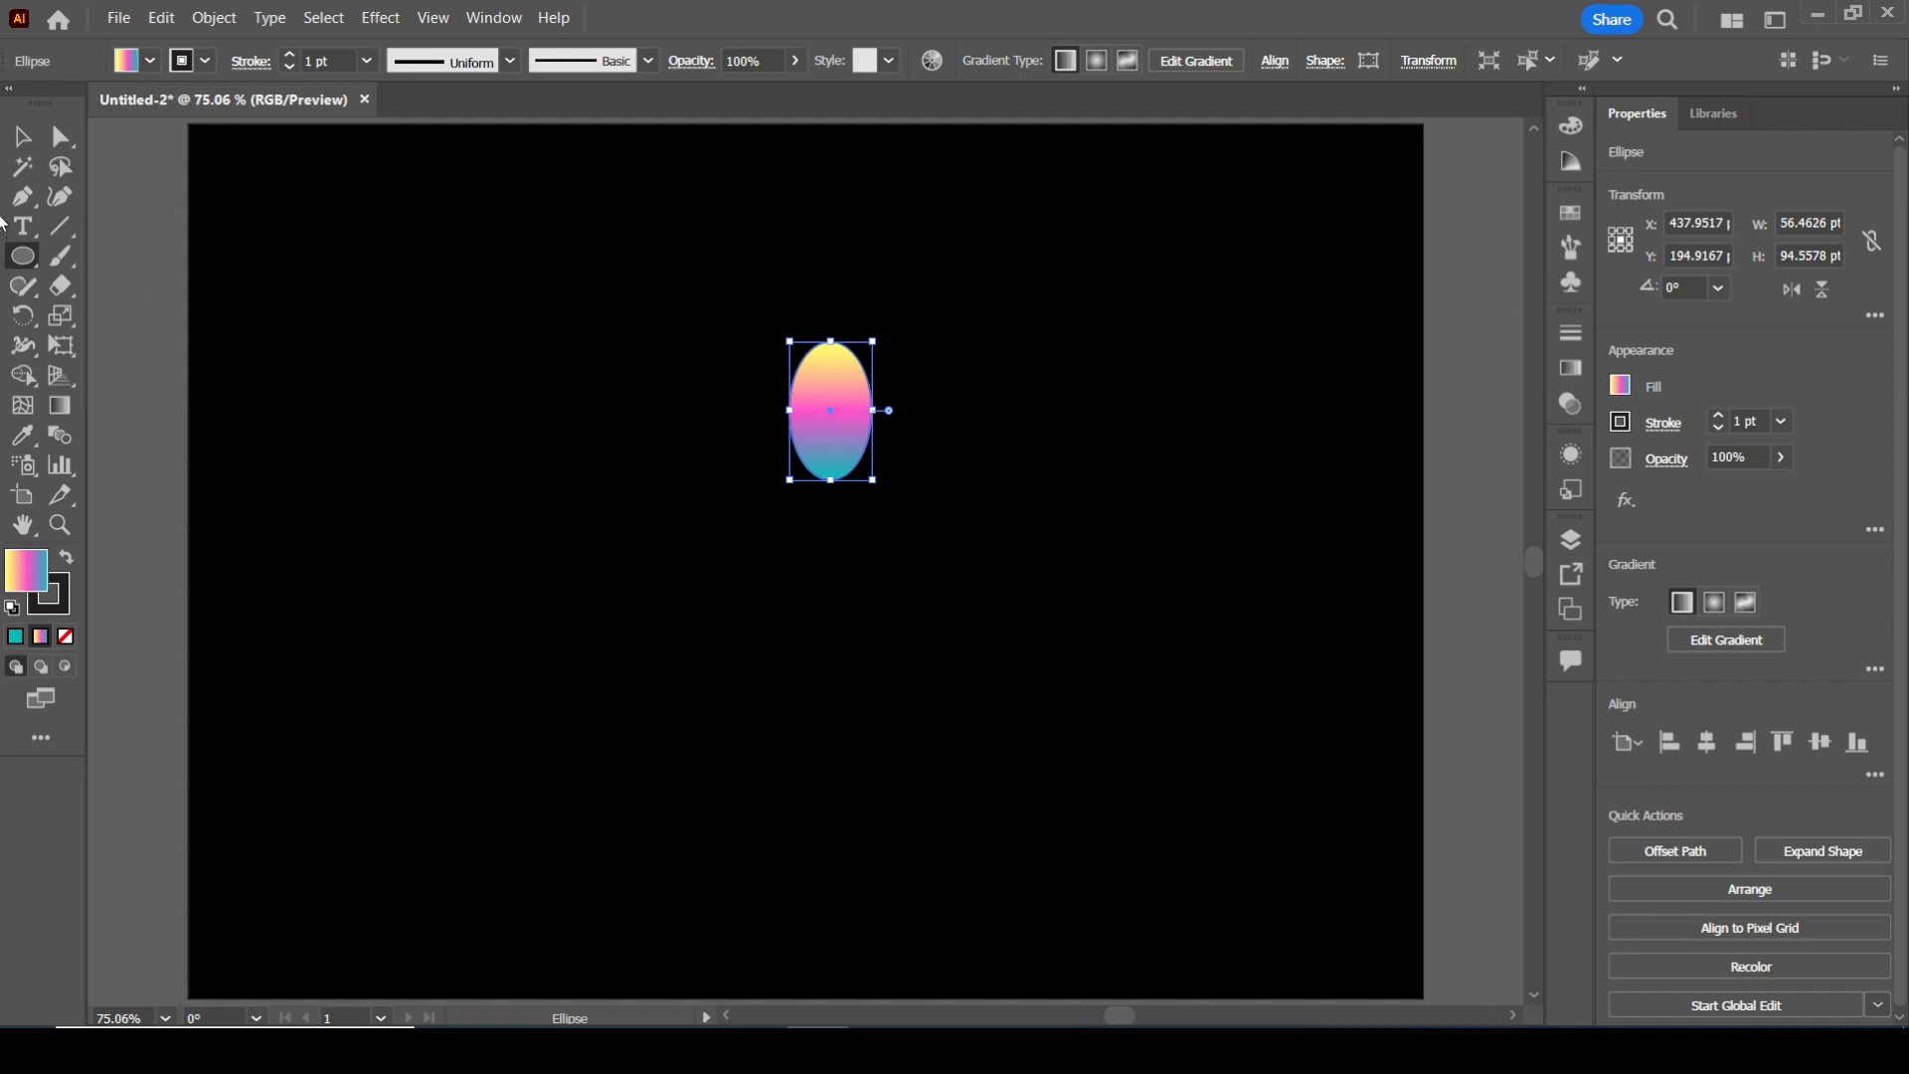
Convert the ellipse's uppermost and lowermost anchor points to corners to form a pointed petal
{"action": "left_click", "coordinate": [66, 139]}
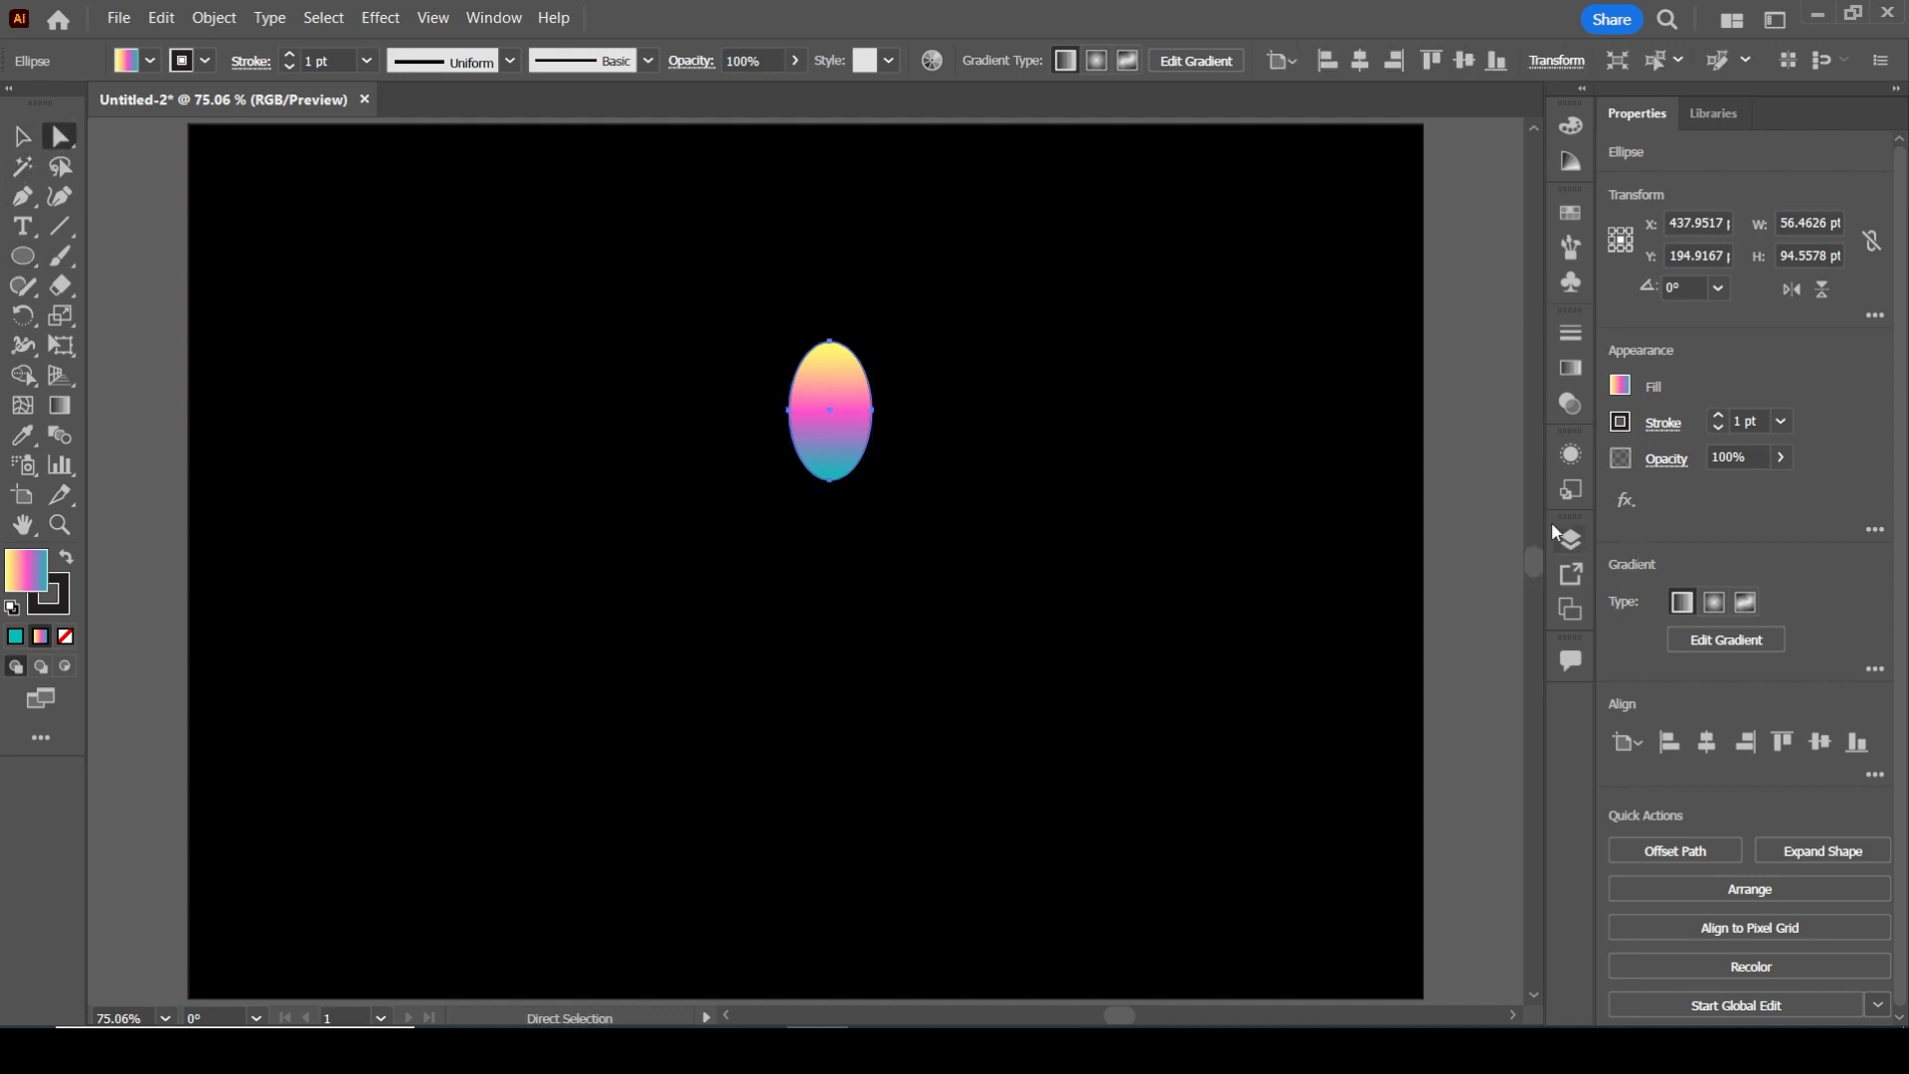
{"action": "left_click", "coordinate": [829, 341]}
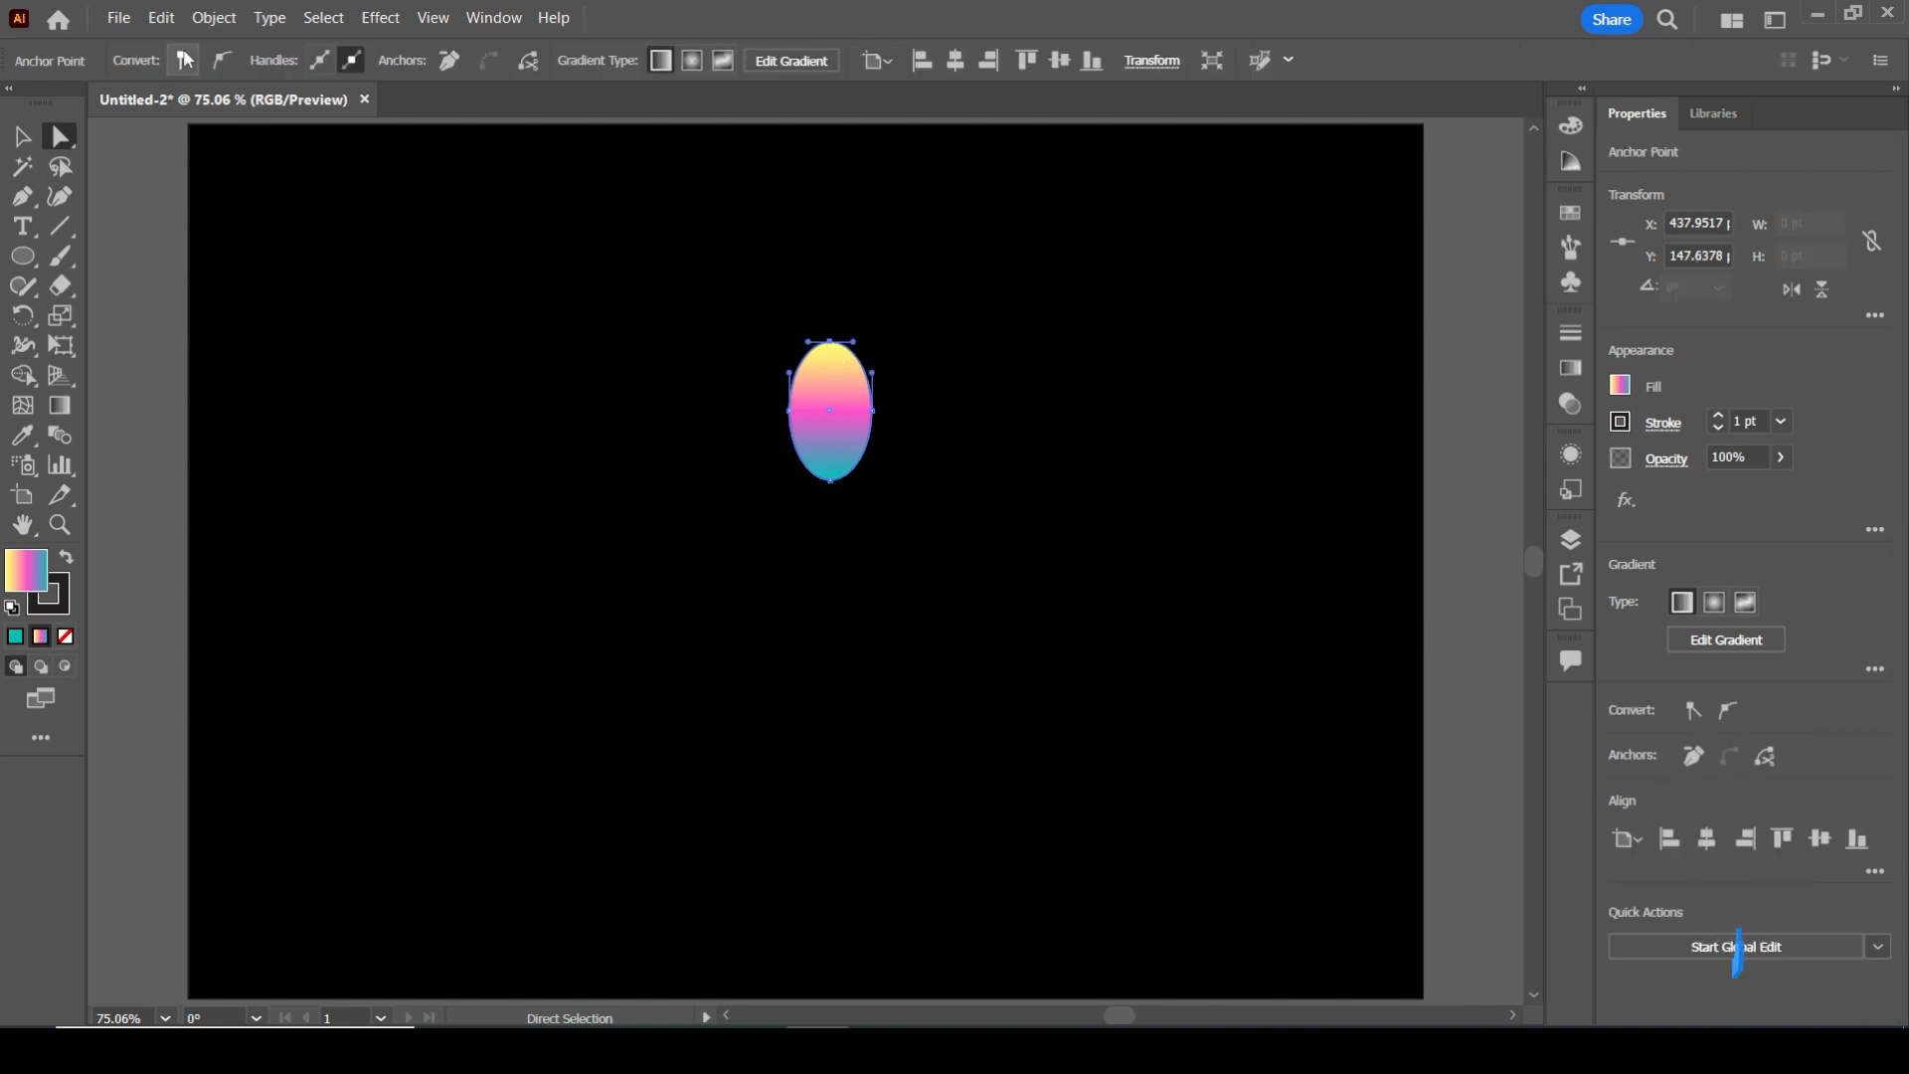
{"action": "left_click", "coordinate": [184, 60]}
{"action": "left_click", "coordinate": [830, 480]}
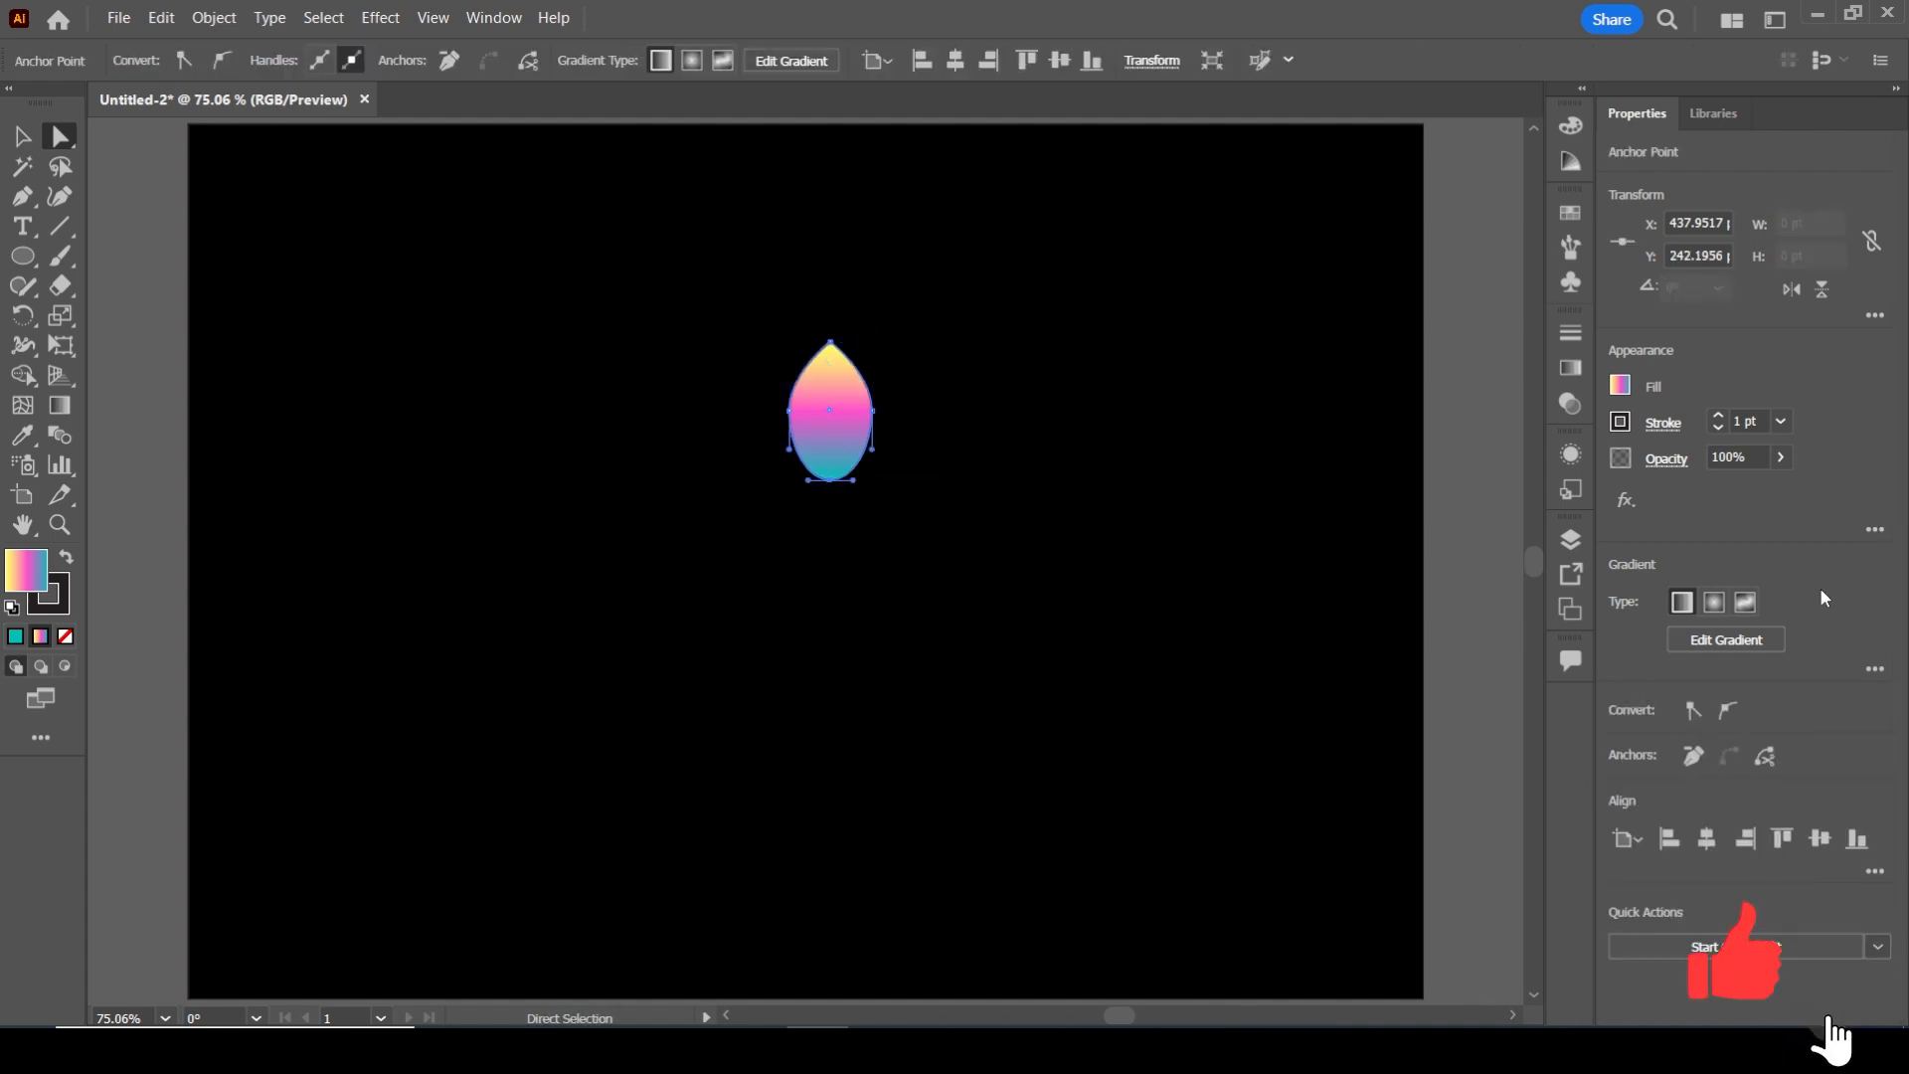
{"action": "left_click", "coordinate": [1693, 709]}
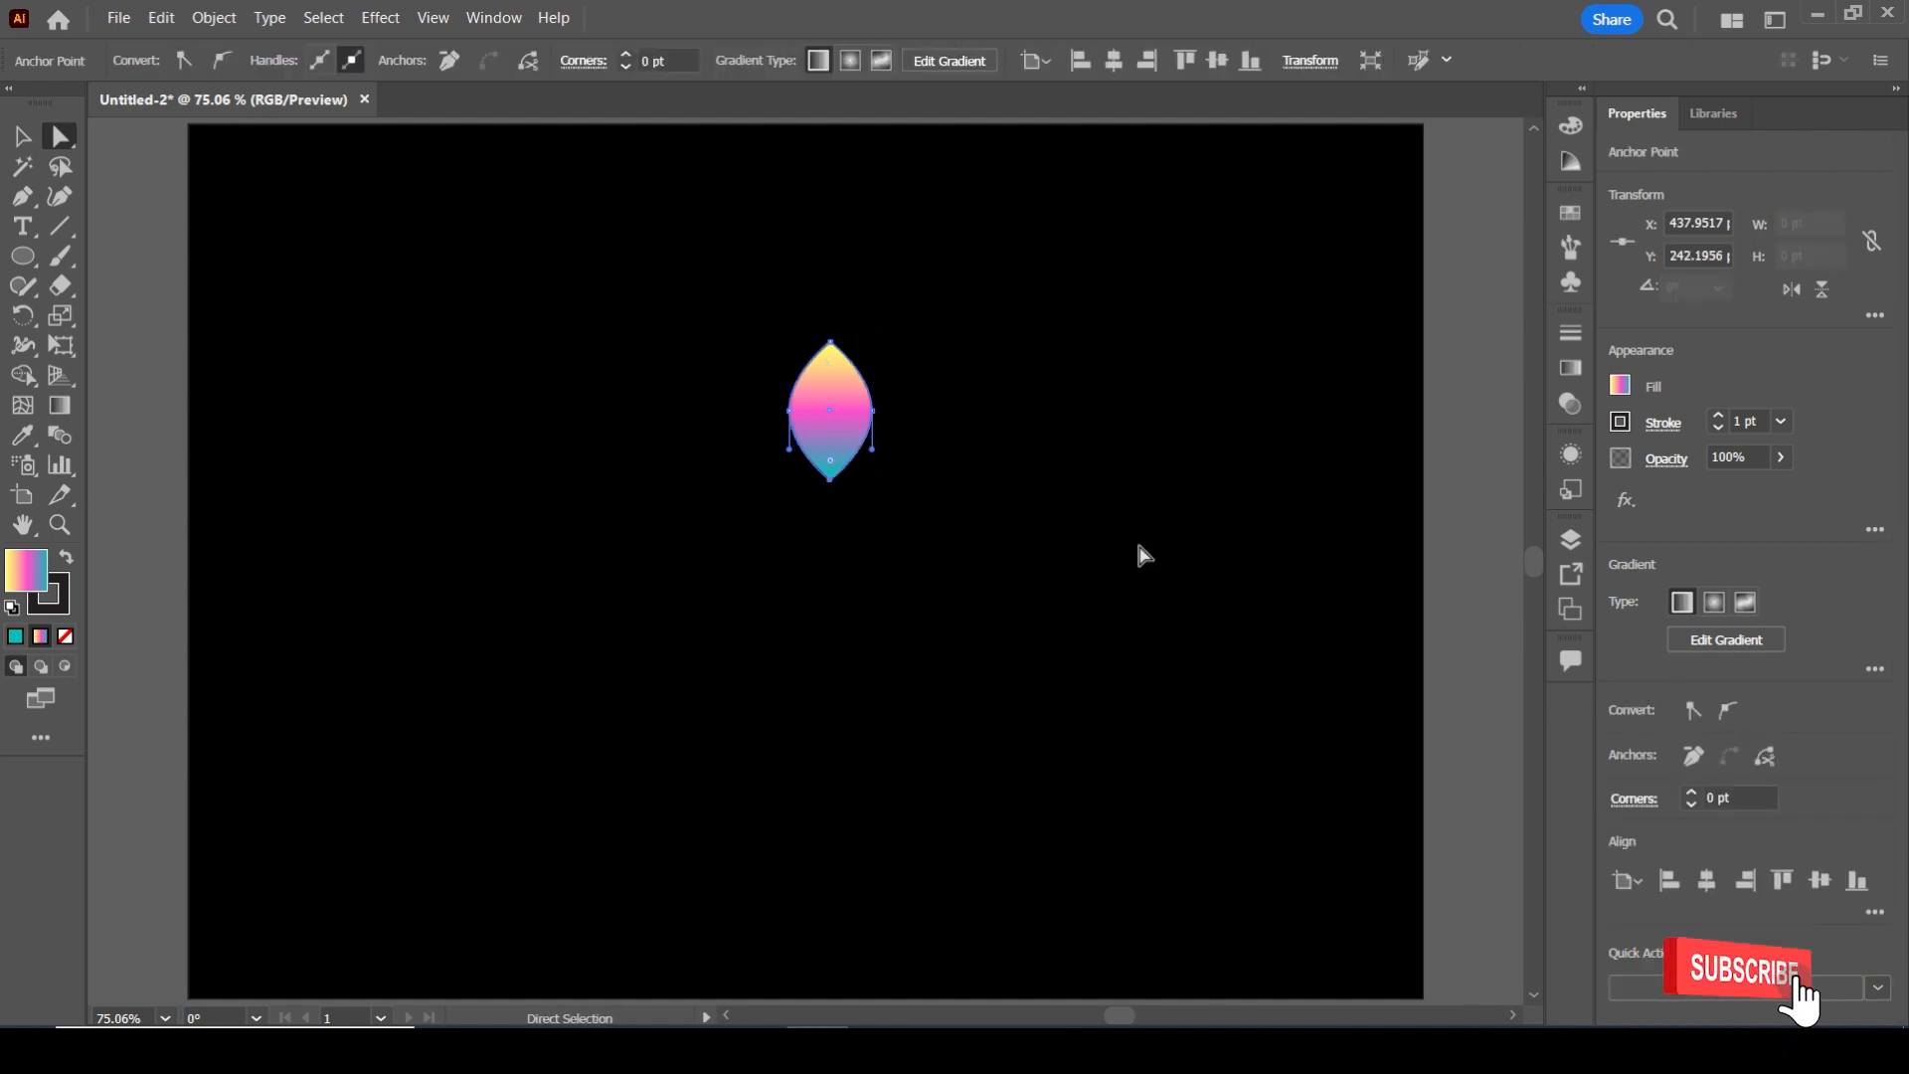
Move the petal to about X 424 pt, Y 161 pt and remove its stroke
{"action": "key", "text": "v"}
{"action": "left_click_drag", "start_coordinate": [873, 411], "coordinate": [821, 379]}
{"action": "scroll", "coordinate": [819, 349], "scroll_direction": "up", "scroll_amount": 3}
{"action": "key", "text": "space"}
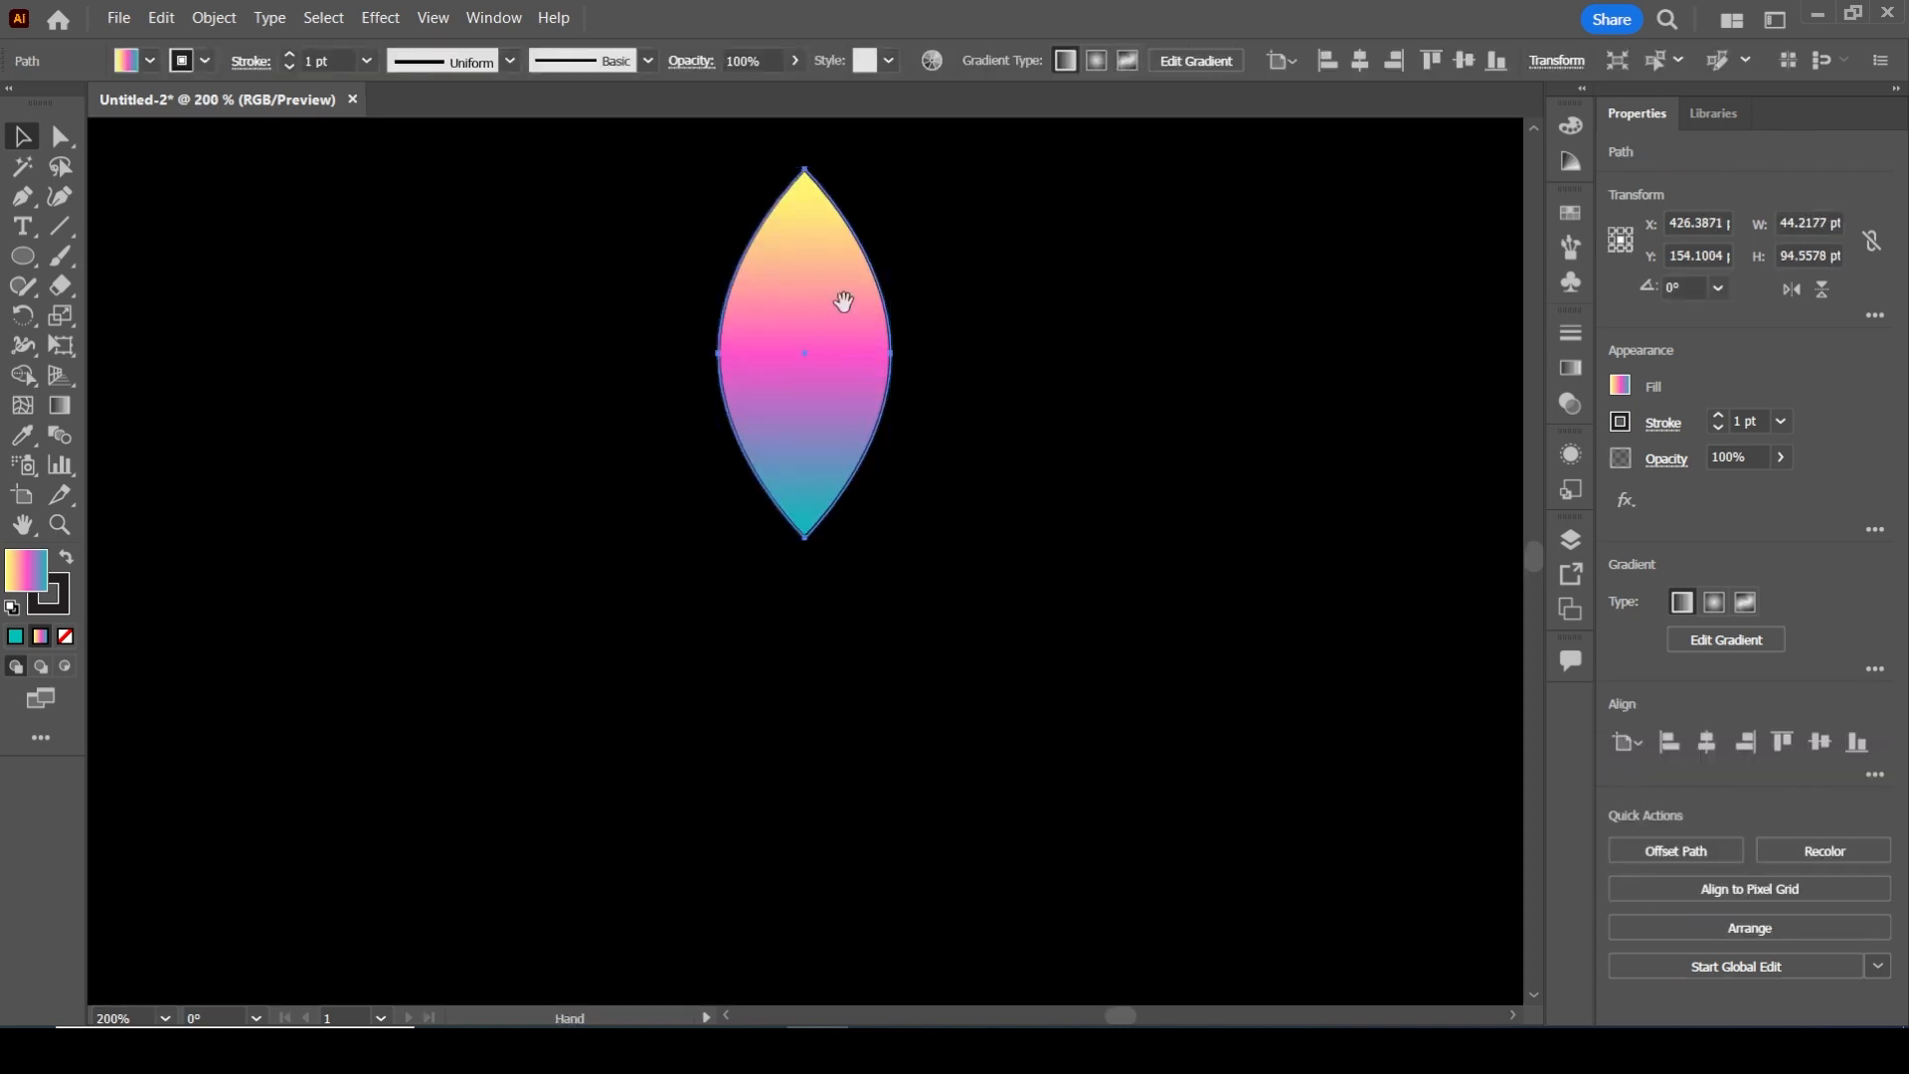
{"action": "left_click_drag", "start_coordinate": [843, 301], "coordinate": [831, 349]}
{"action": "left_click", "coordinate": [205, 61]}
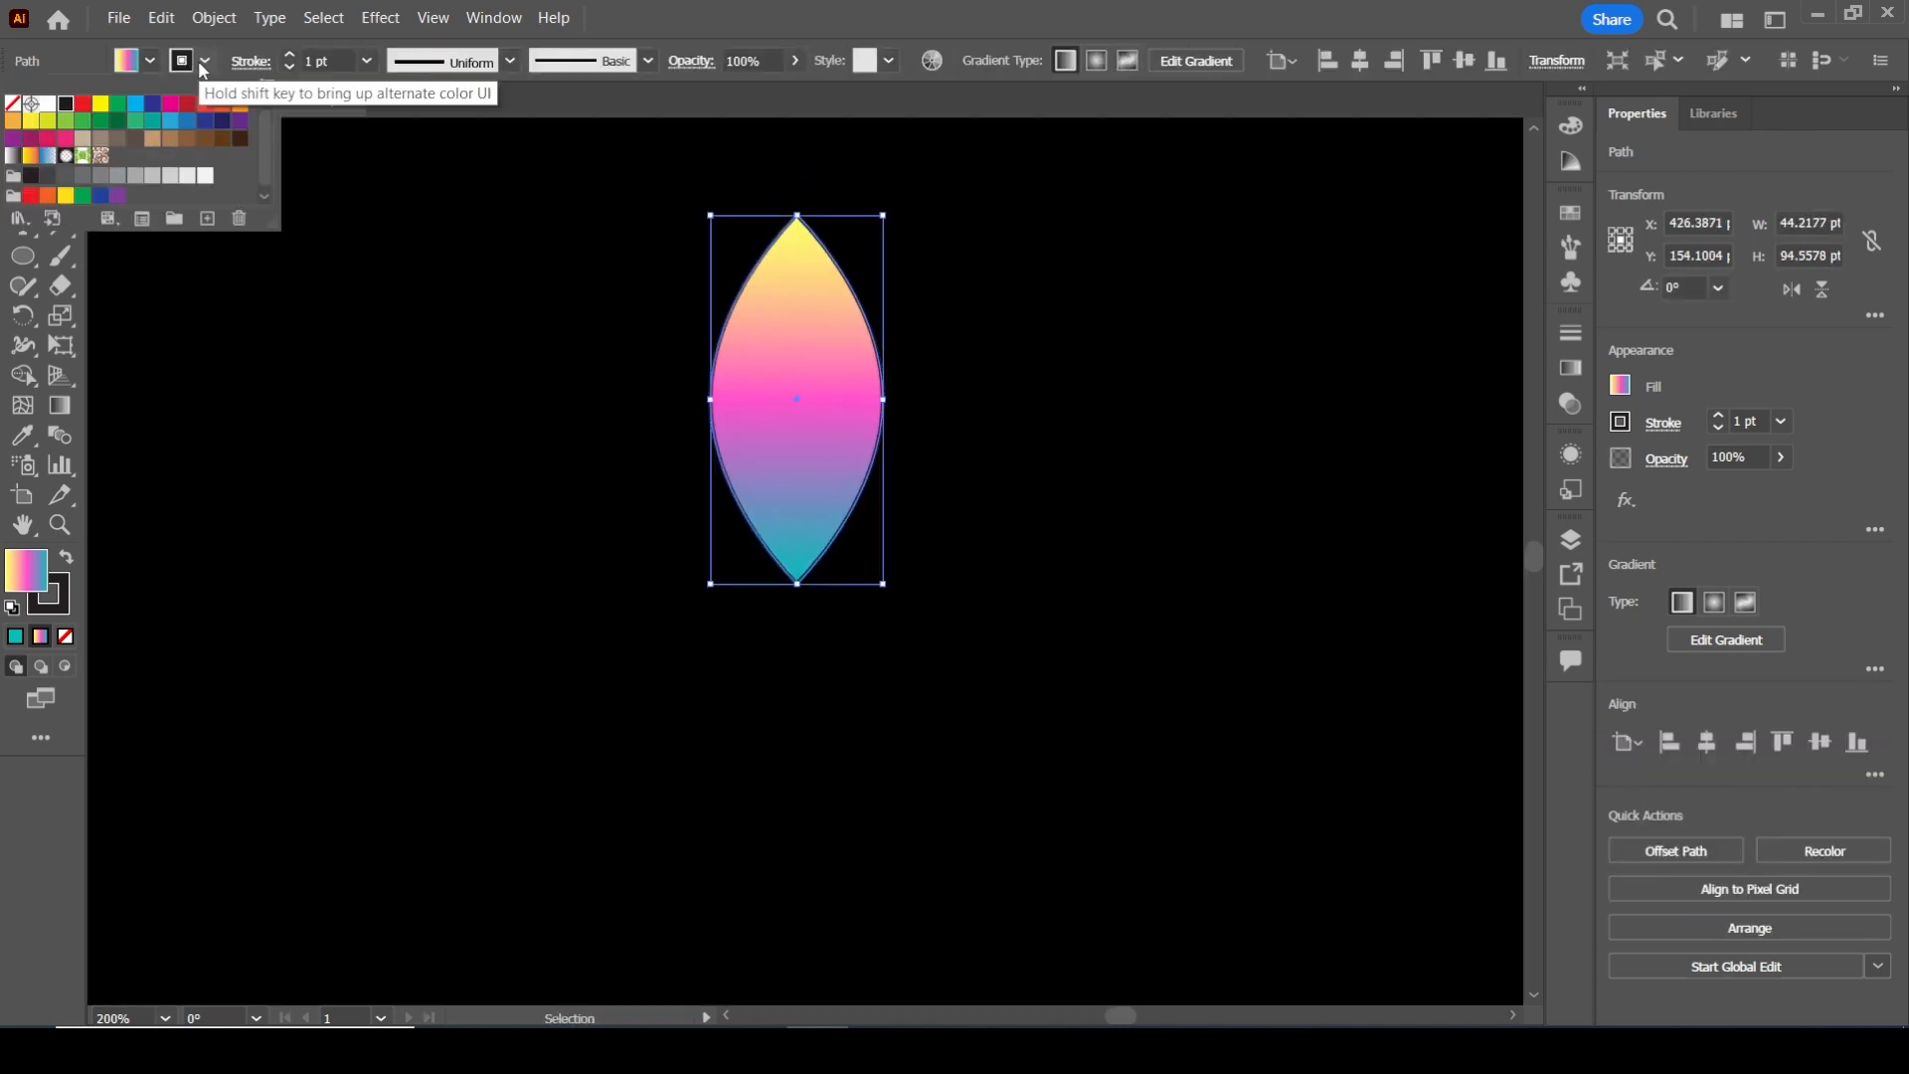
{"action": "left_click", "coordinate": [12, 103]}
{"action": "left_click", "coordinate": [693, 6]}
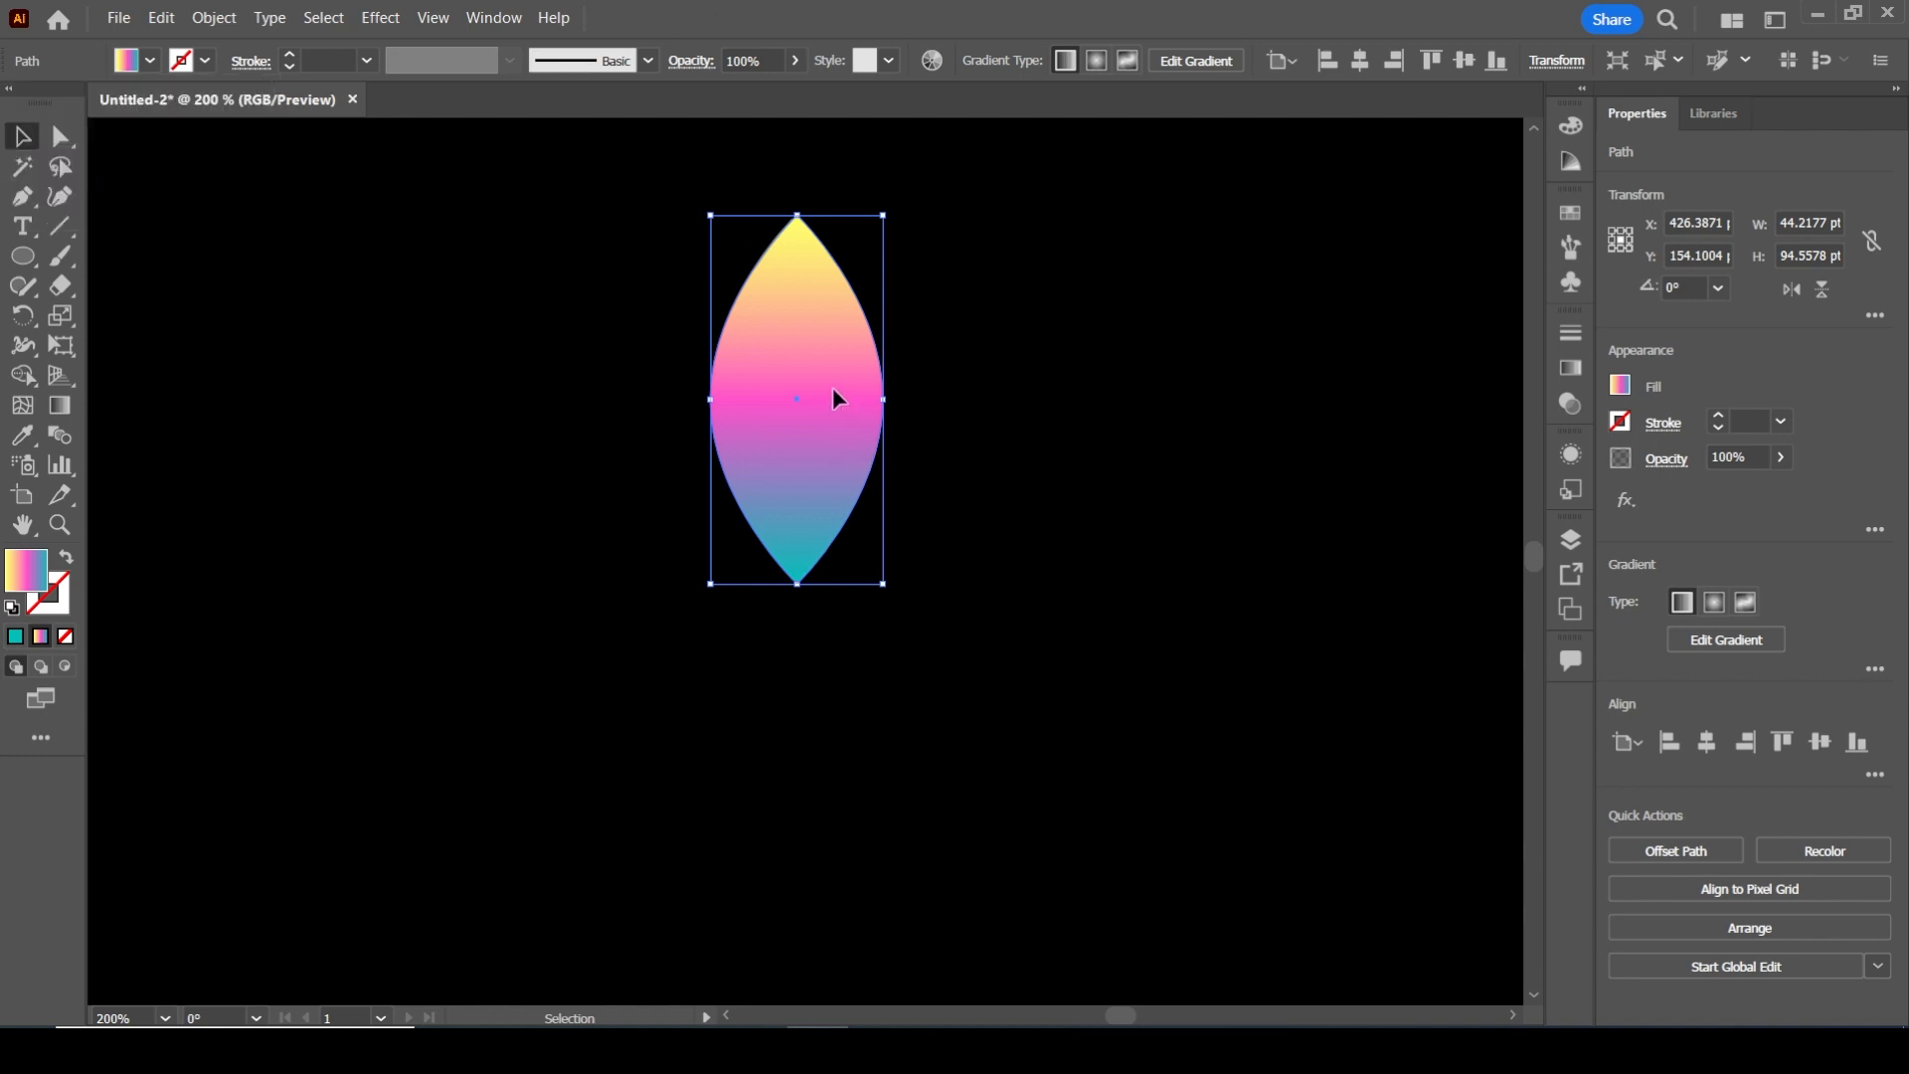
{"action": "left_click_drag", "start_coordinate": [833, 398], "coordinate": [822, 425]}
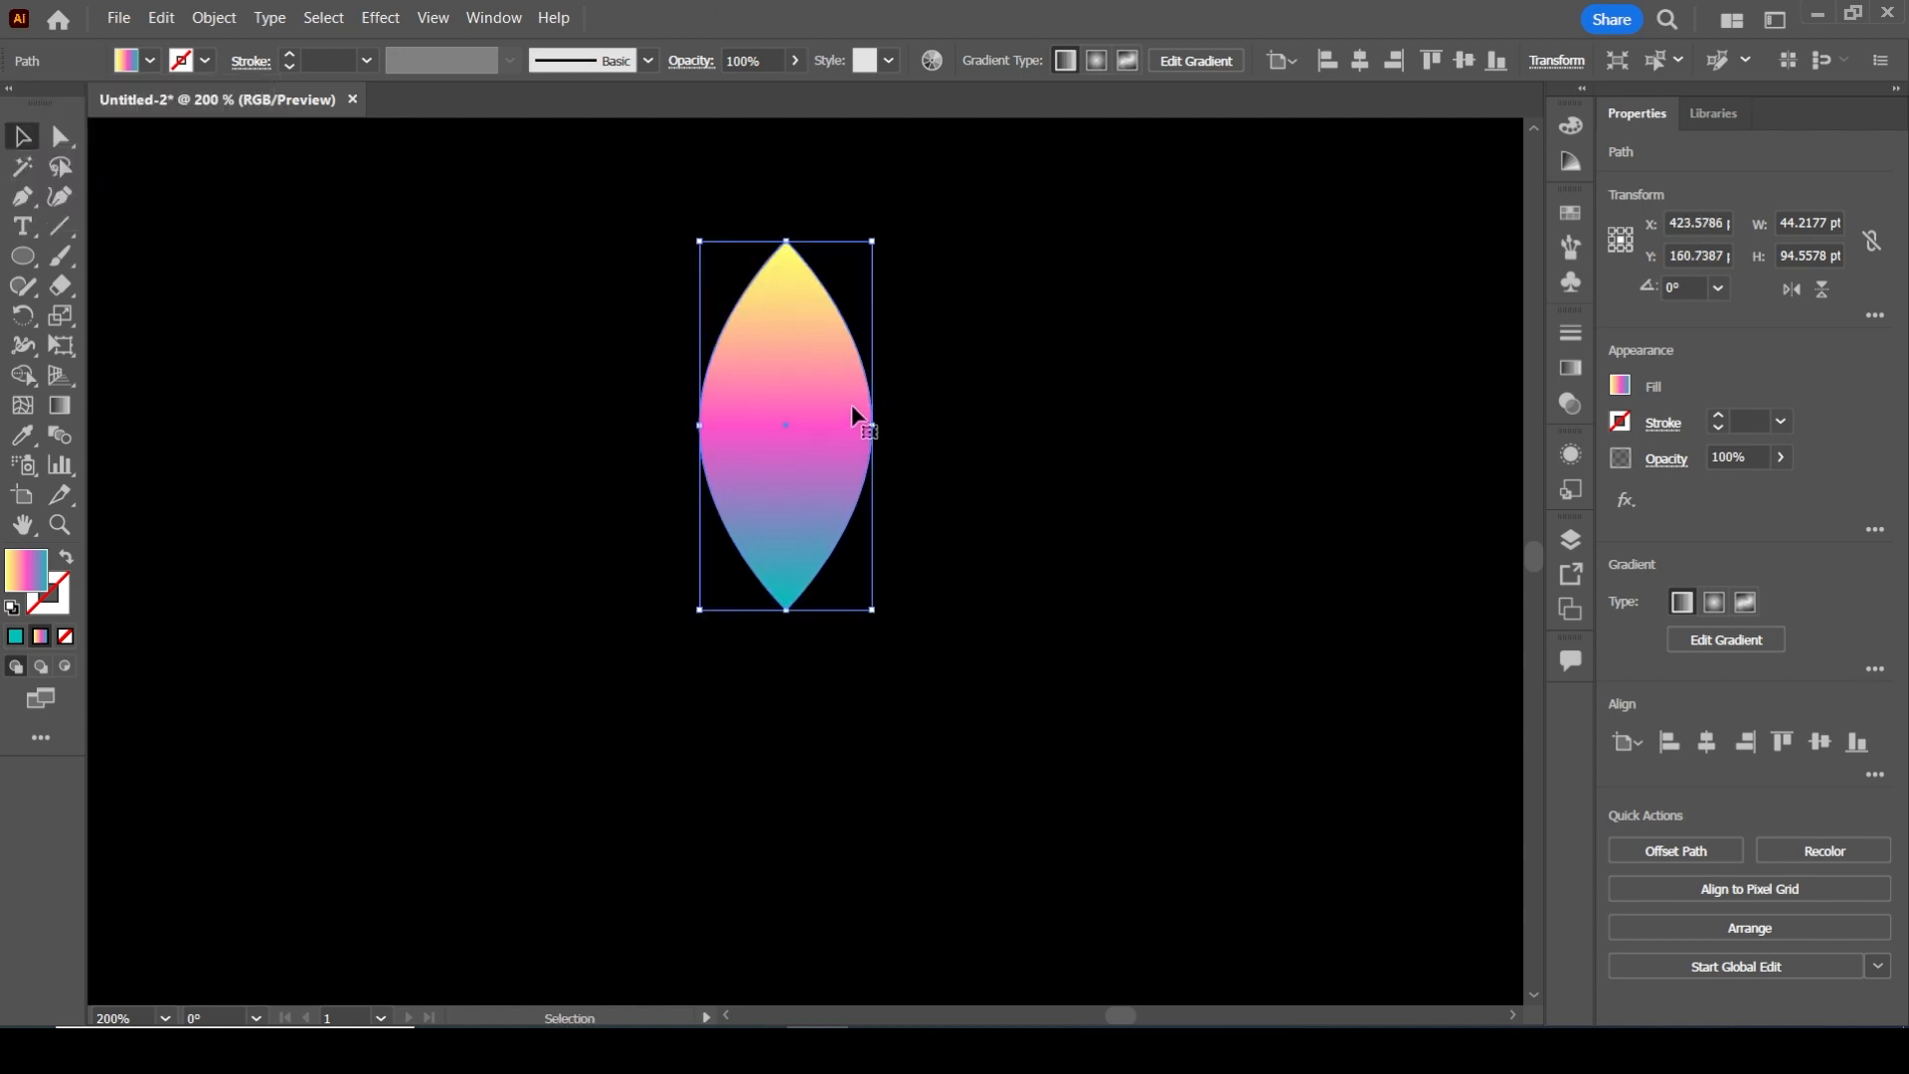
Make a copy of the petal rotated by -20° around its lower tip
{"action": "left_click", "coordinate": [24, 316]}
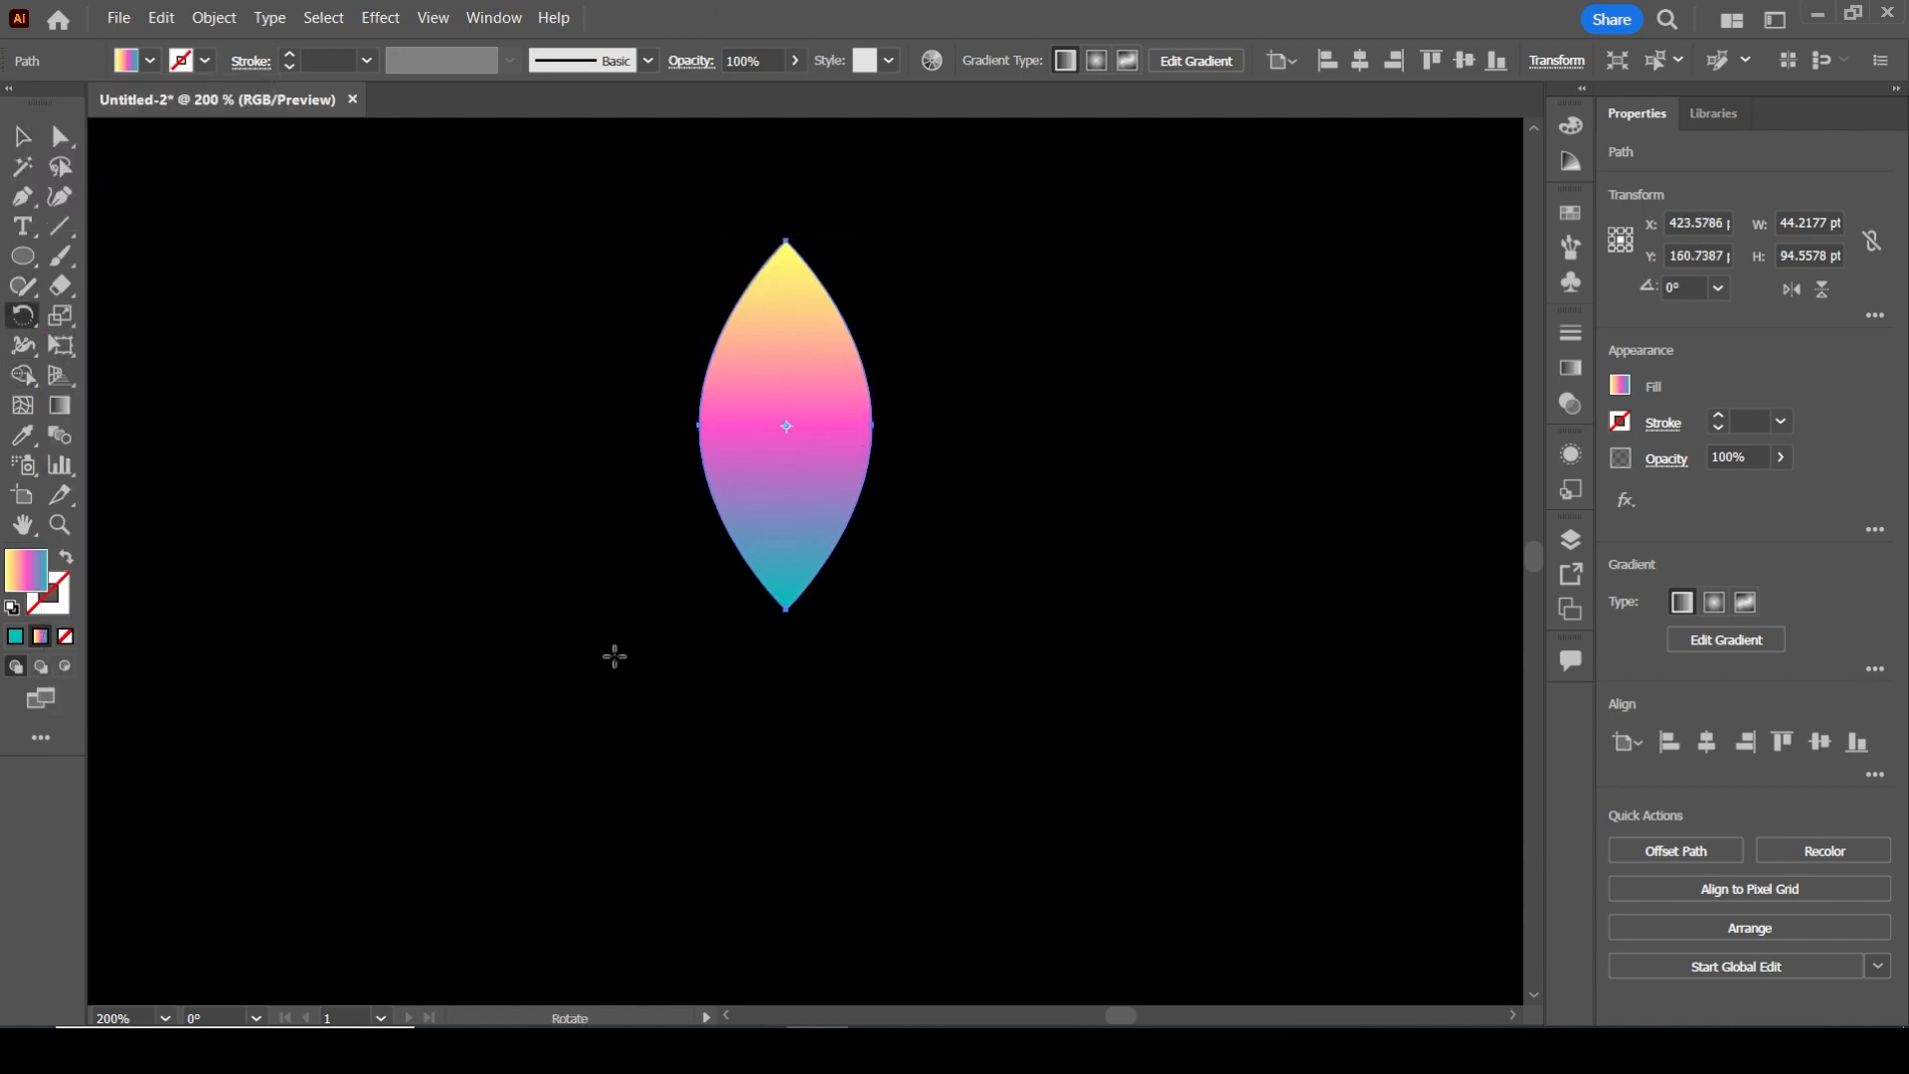
{"action": "left_click", "coordinate": [786, 606], "text": "alt"}
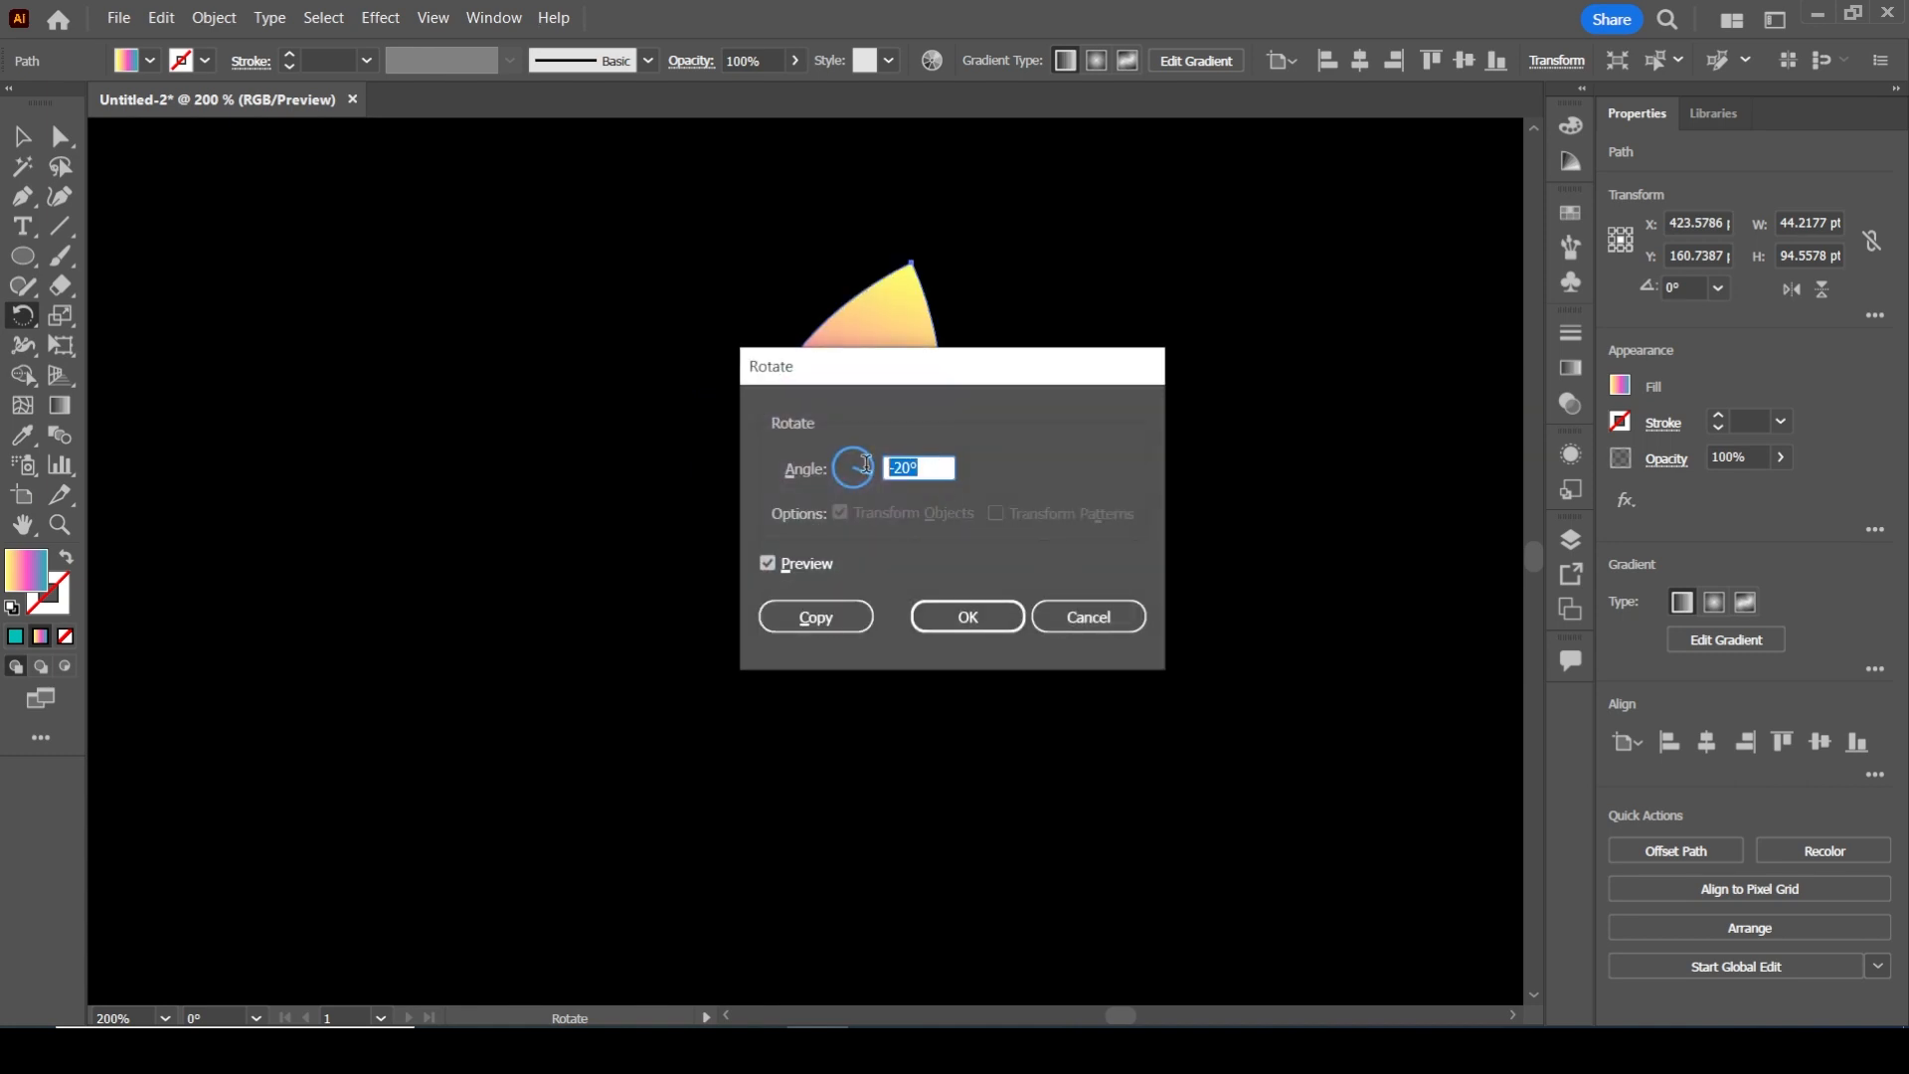
{"action": "left_click", "coordinate": [814, 619]}
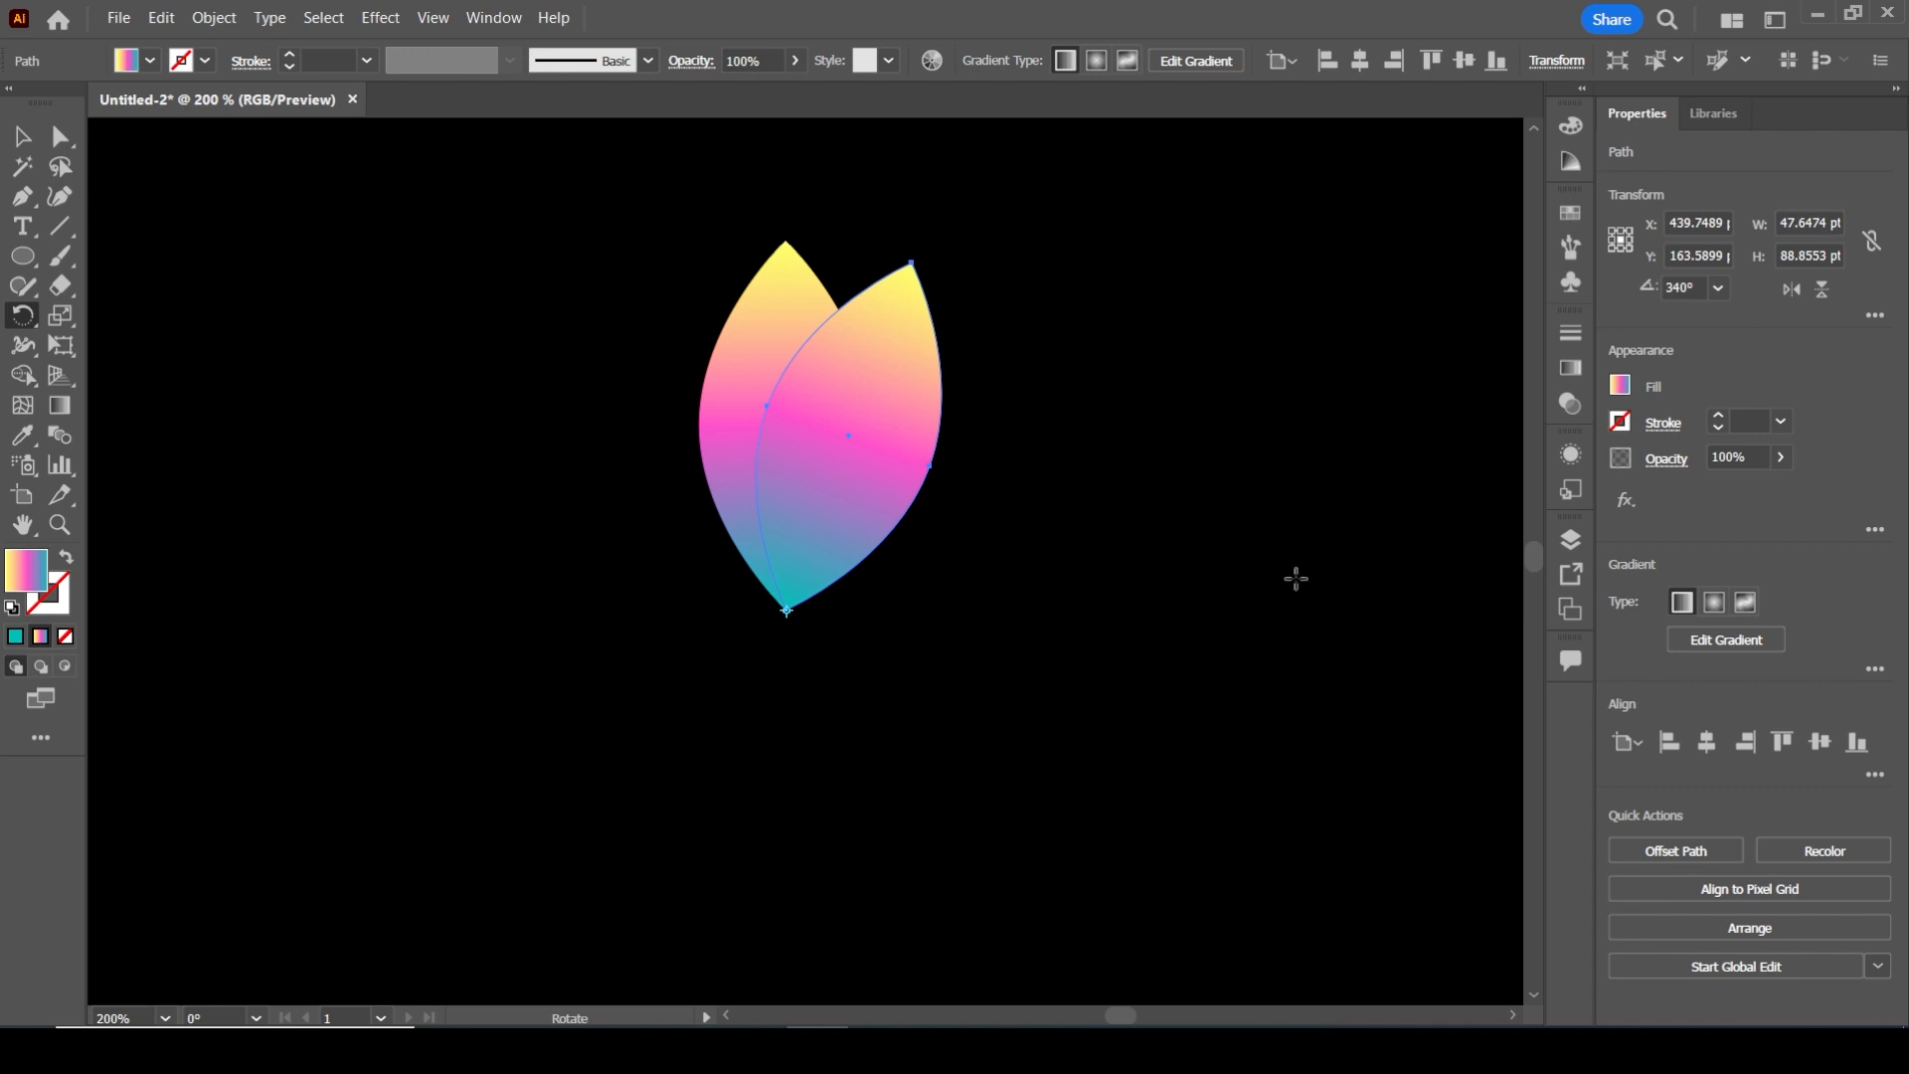
Repeat the rotated copy until the petals form a full circular flower
{"action": "key", "text": "ctrl+d"}
{"action": "key", "text": "ctrl+d"}
{"action": "key", "text": "ctrl+d"}
{"action": "key", "text": "ctrl+d"}
{"action": "key", "text": "ctrl+d"}
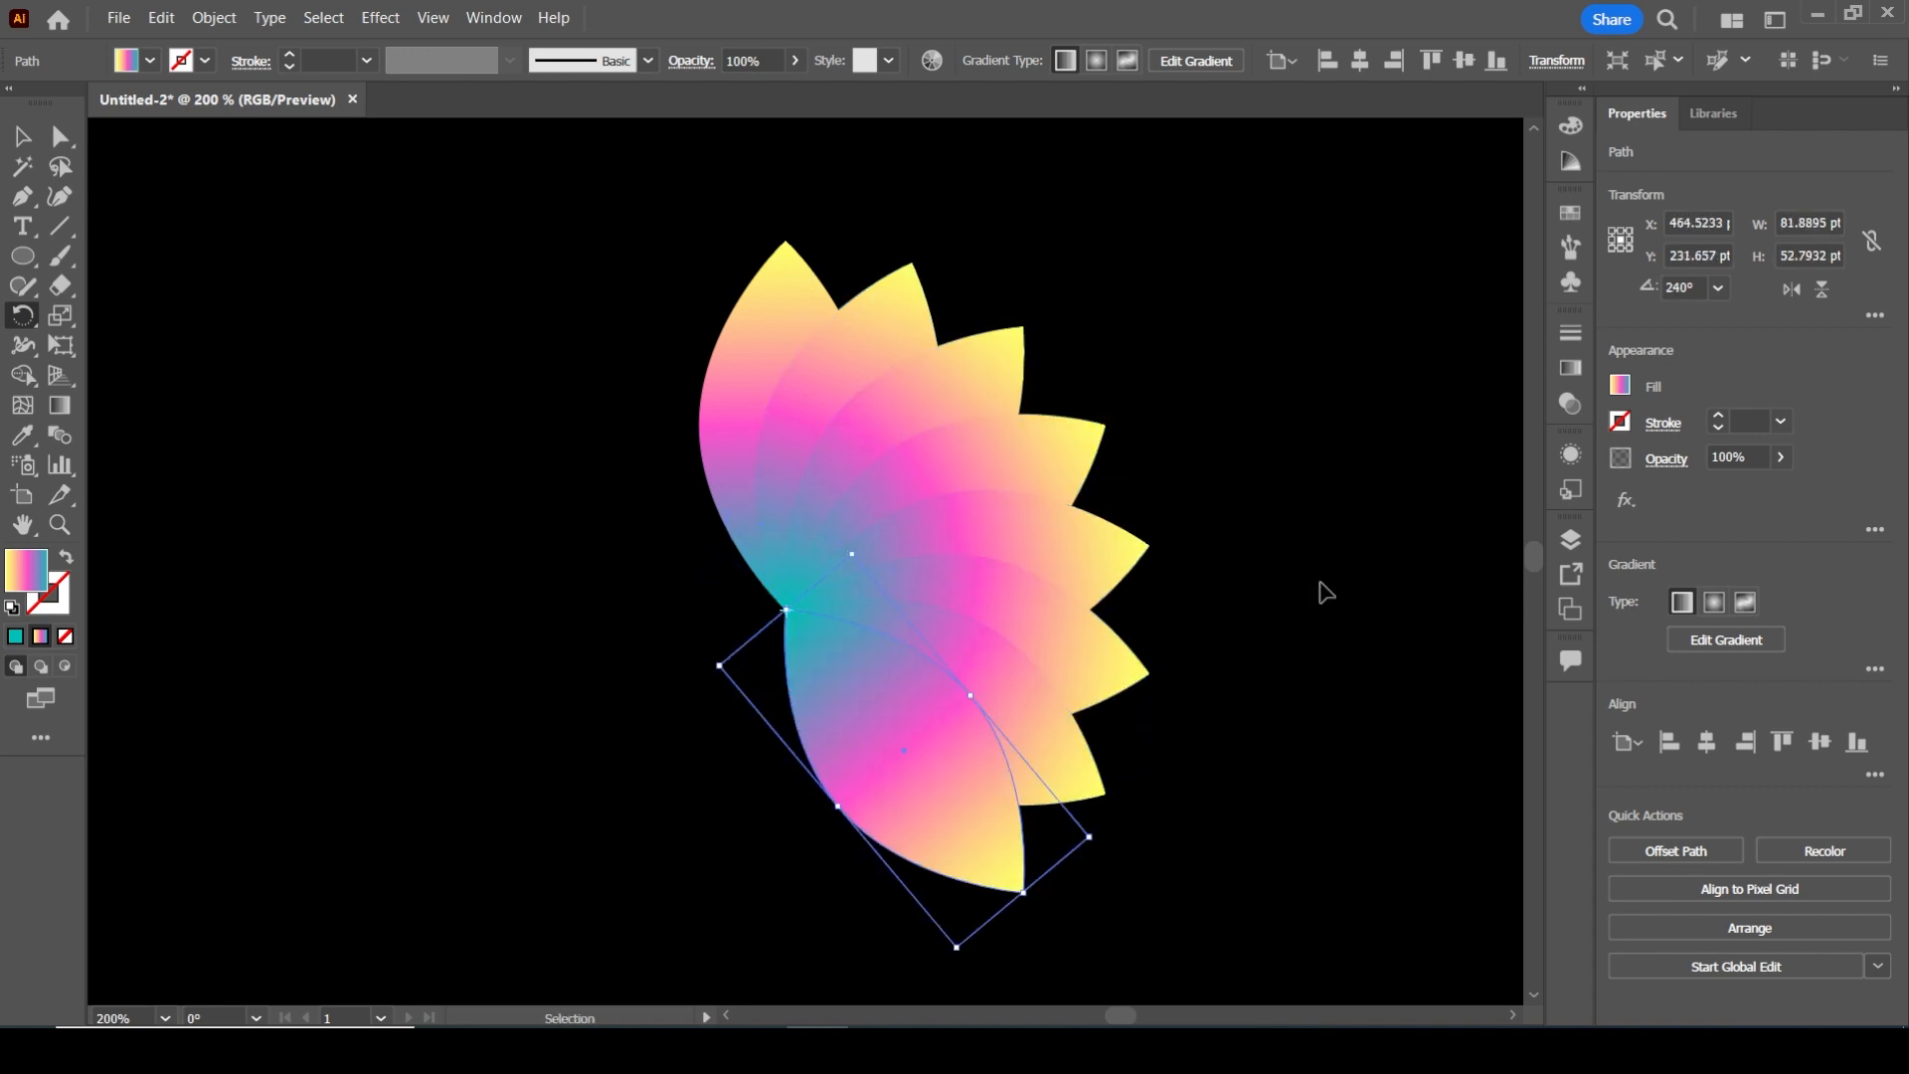
{"action": "key", "text": "ctrl+d"}
{"action": "key", "text": "ctrl+d"}
{"action": "key", "text": "ctrl+d"}
{"action": "key", "text": "ctrl+d"}
{"action": "key", "text": "ctrl+d"}
{"action": "key", "text": "ctrl+d"}
{"action": "key", "text": "ctrl+d"}
{"action": "key", "text": "ctrl+d"}
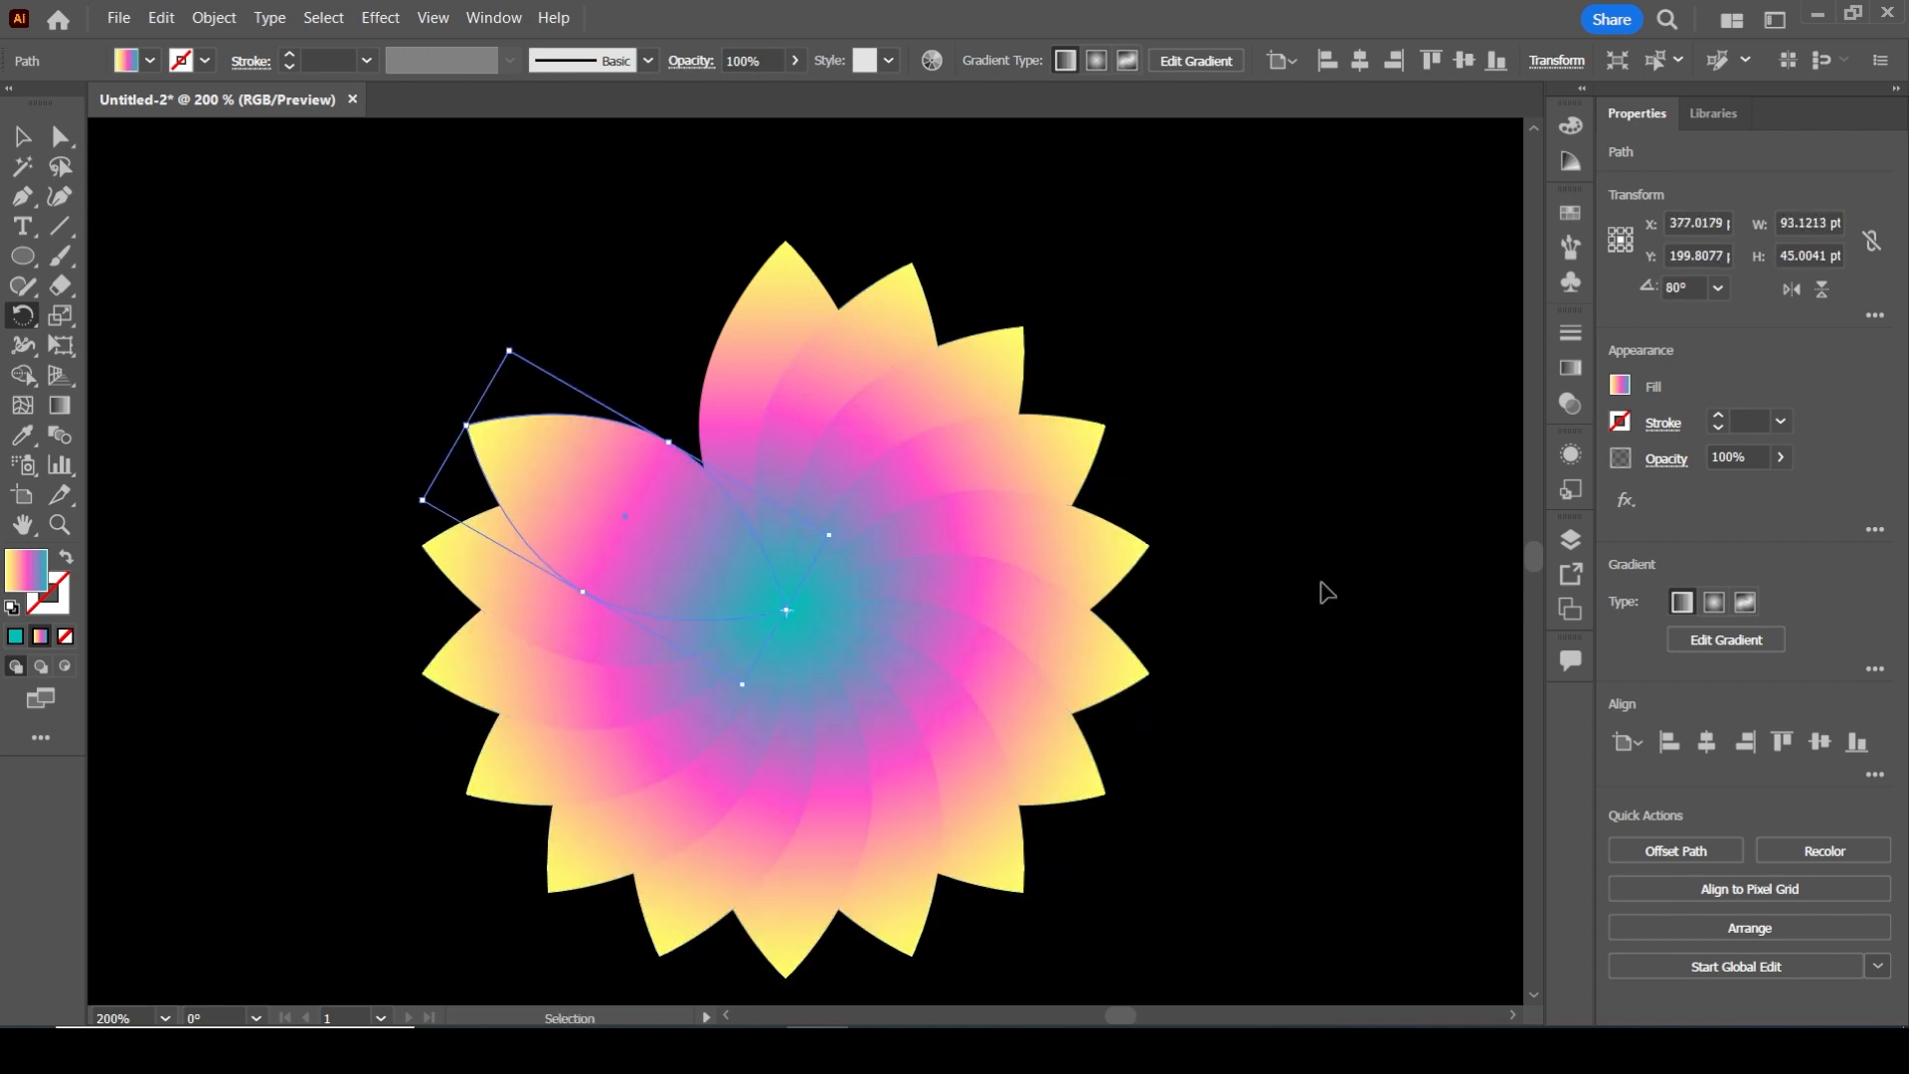
{"action": "key", "text": "ctrl+d"}
{"action": "key", "text": "ctrl+d"}
{"action": "key", "text": "ctrl+d"}
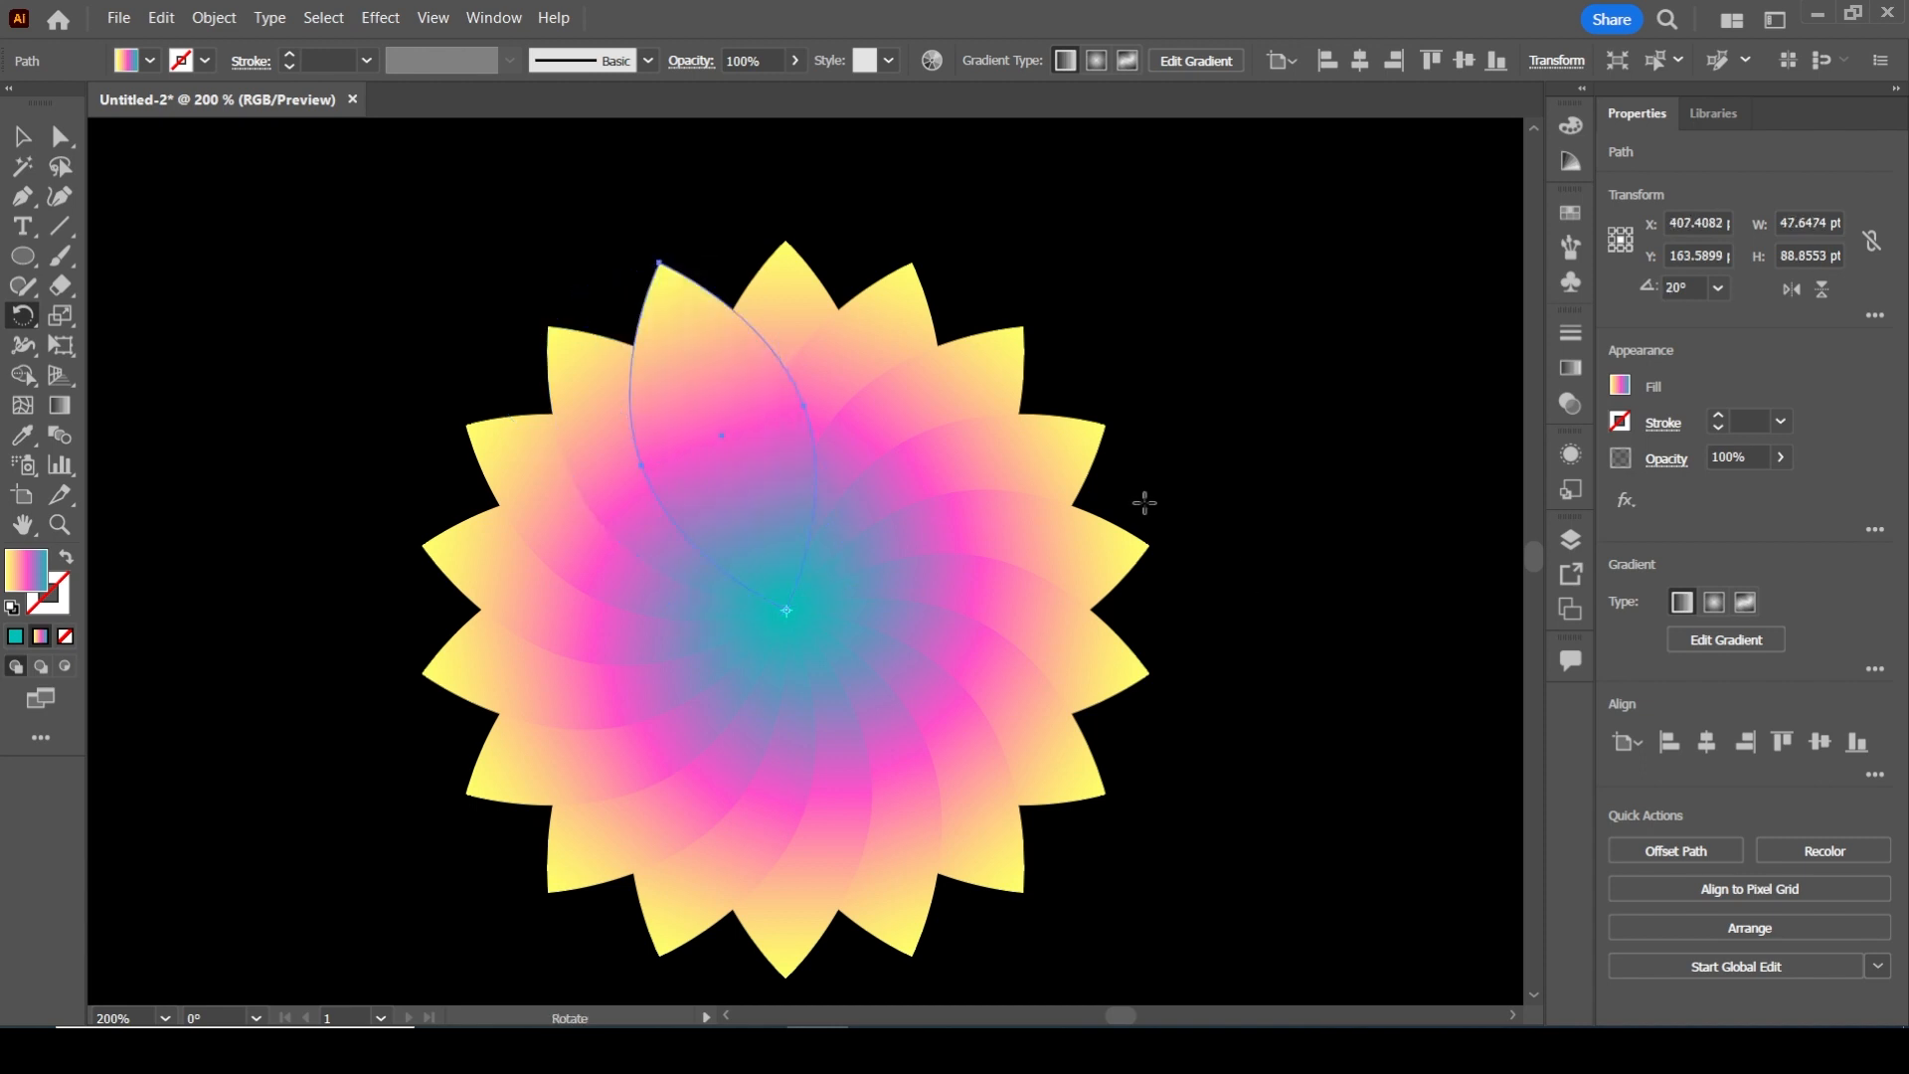
Set the blending mode of all the flower's petals to Screen
{"action": "key", "text": "v"}
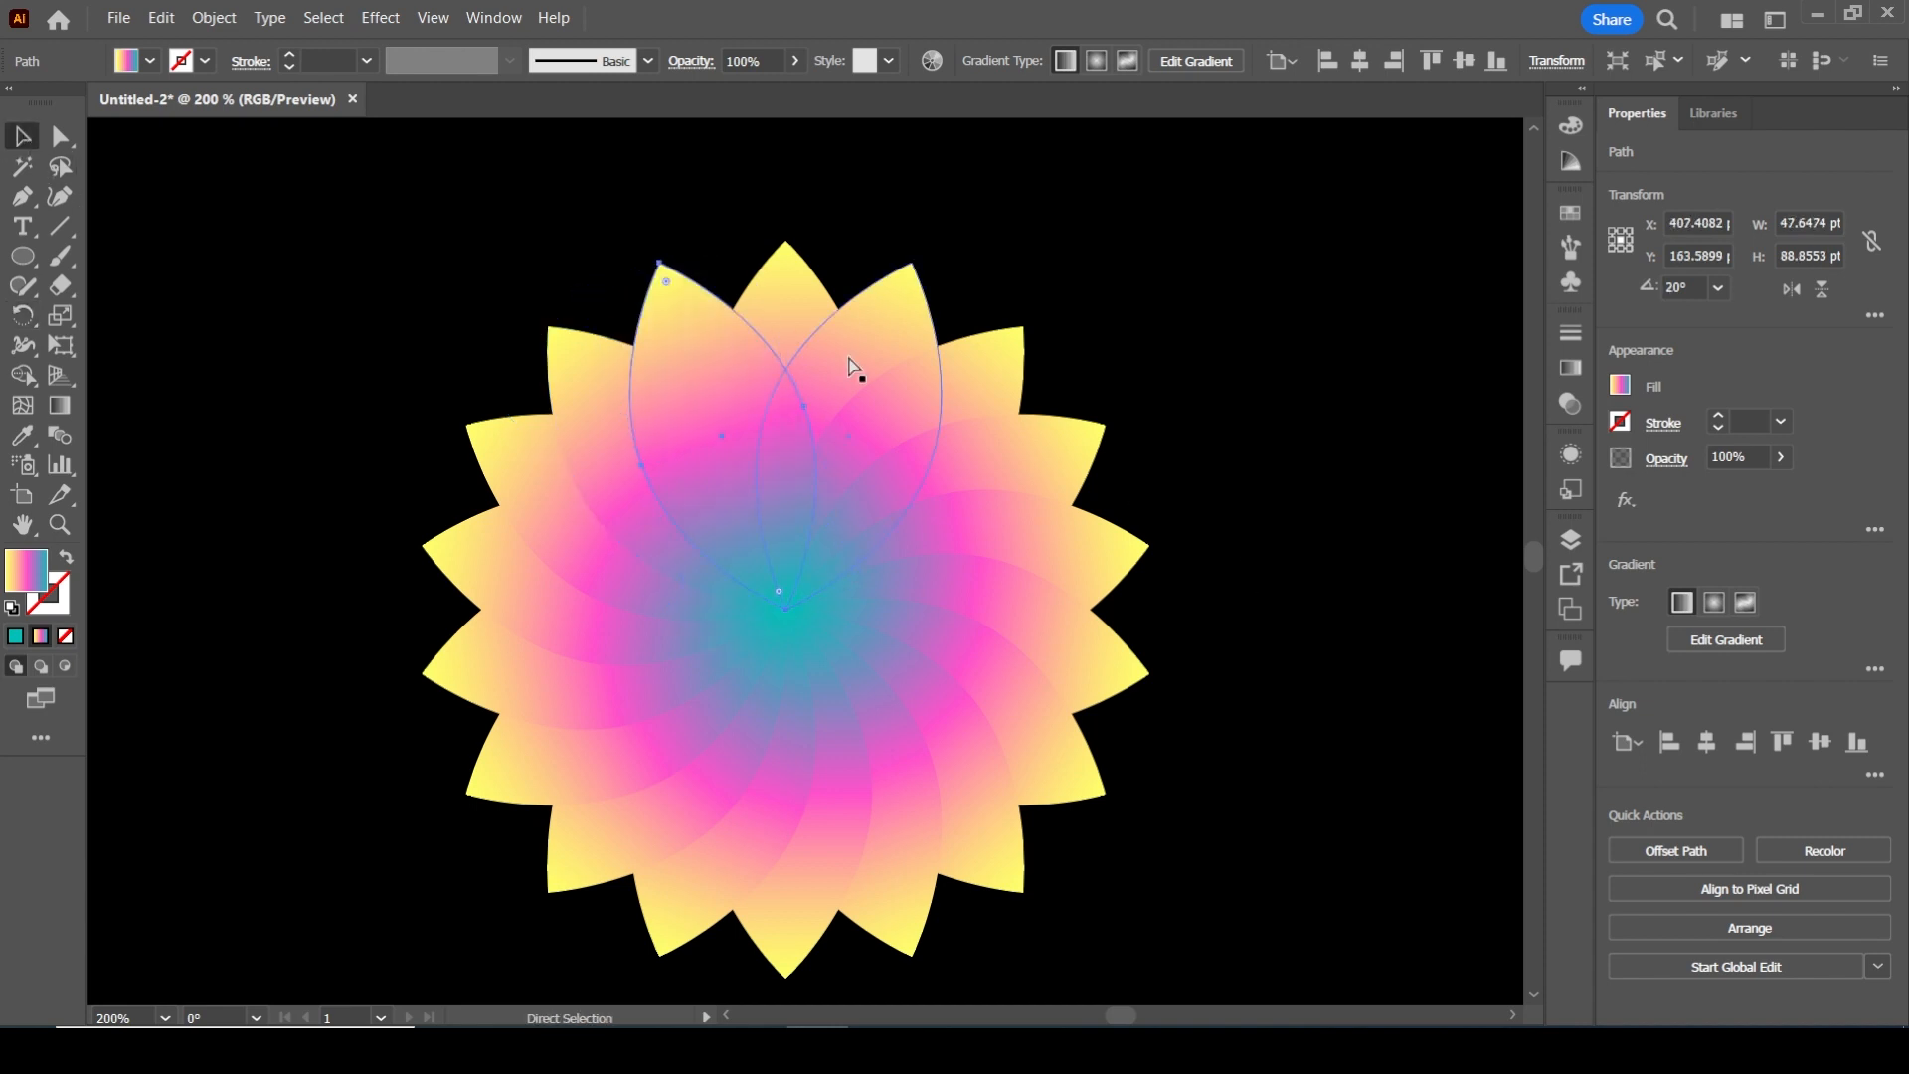
{"action": "scroll", "coordinate": [865, 426], "scroll_direction": "down", "scroll_amount": 2}
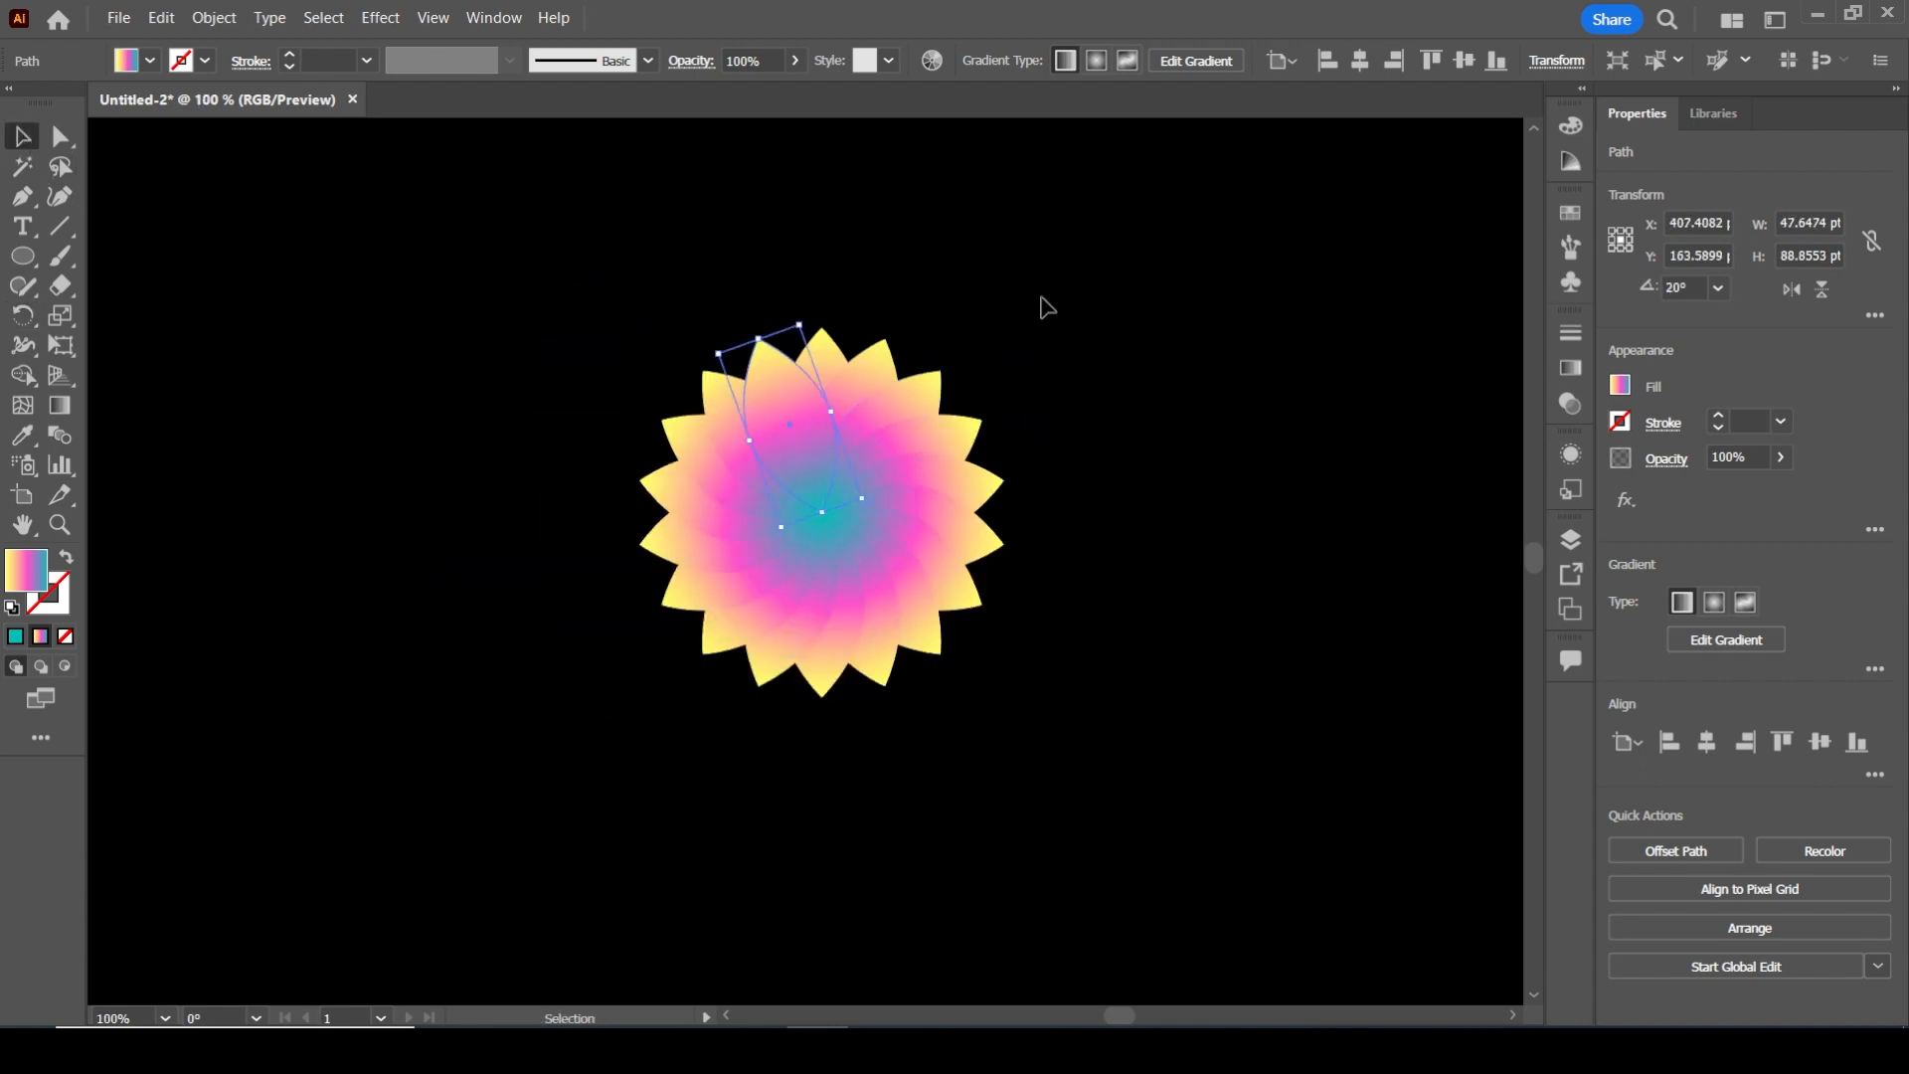
{"action": "left_click_drag", "start_coordinate": [490, 307], "coordinate": [1180, 807]}
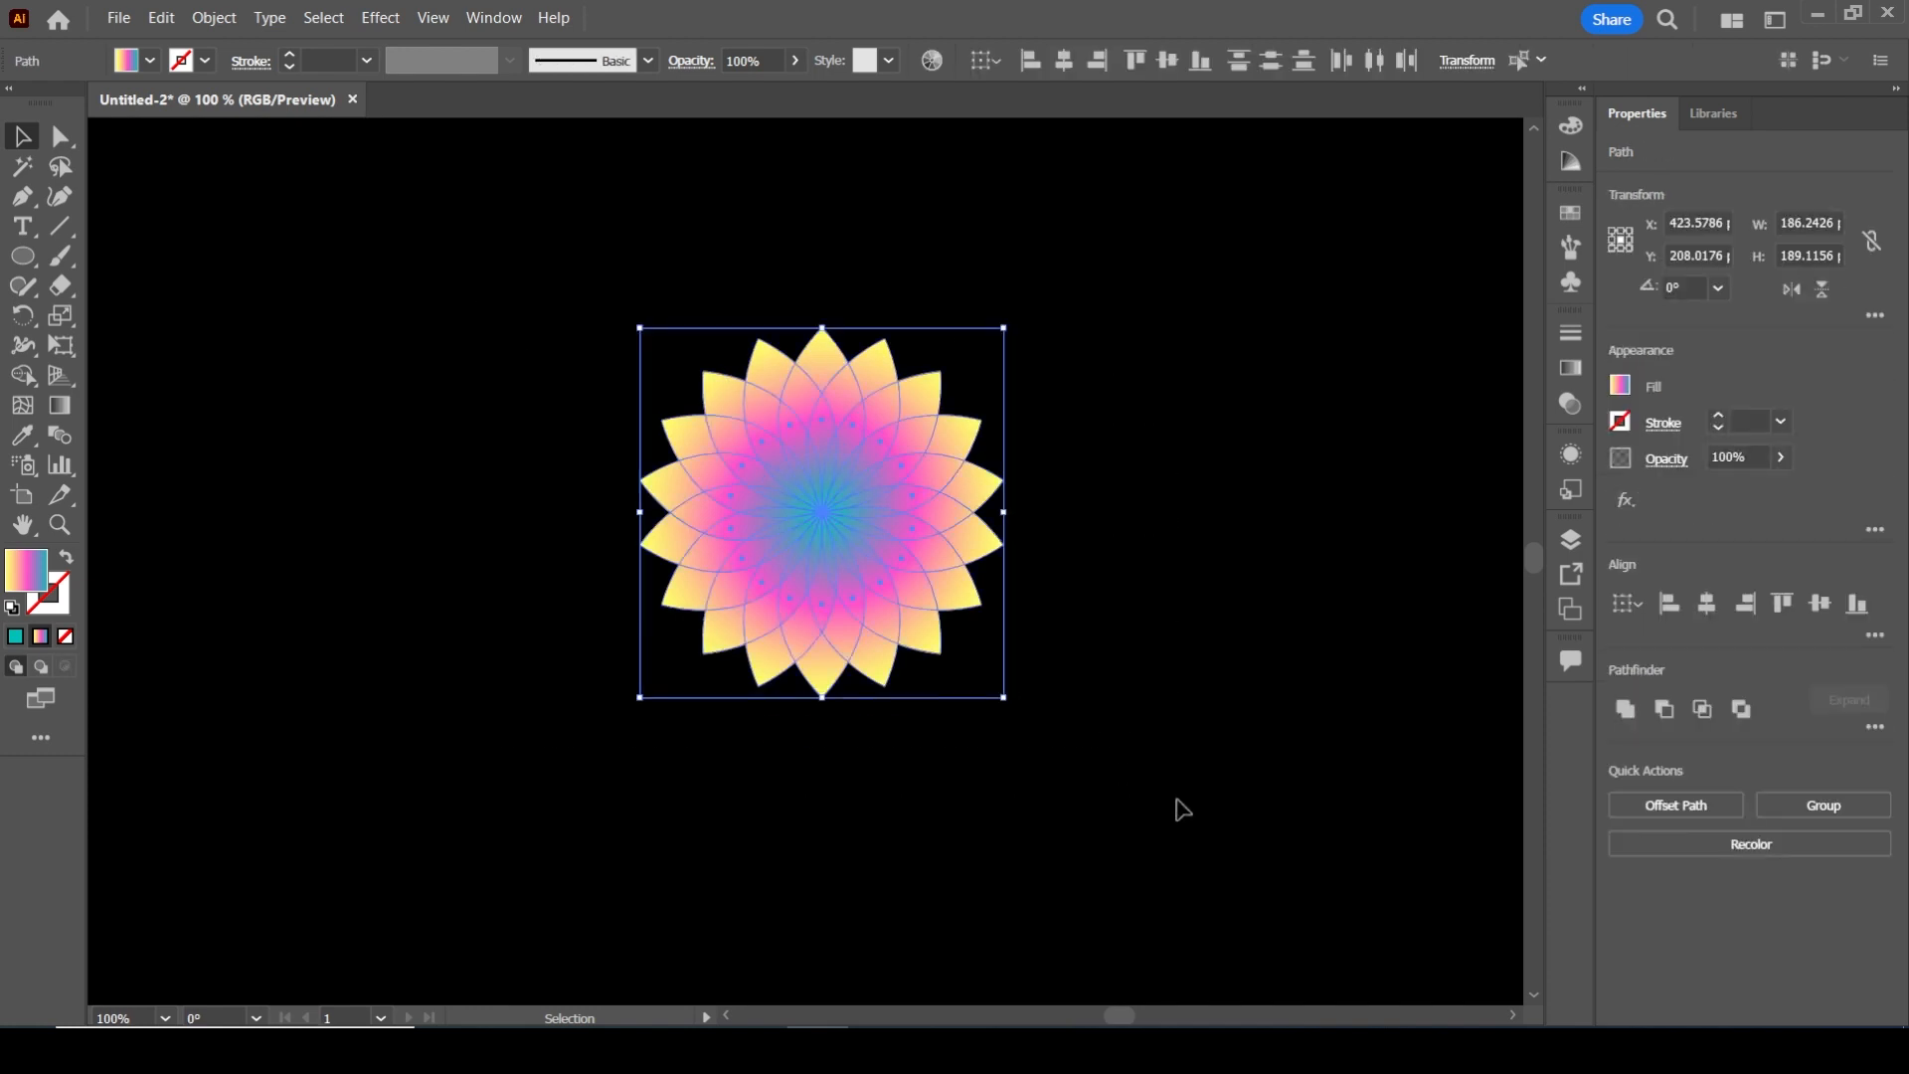
{"action": "left_click", "coordinate": [1570, 333]}
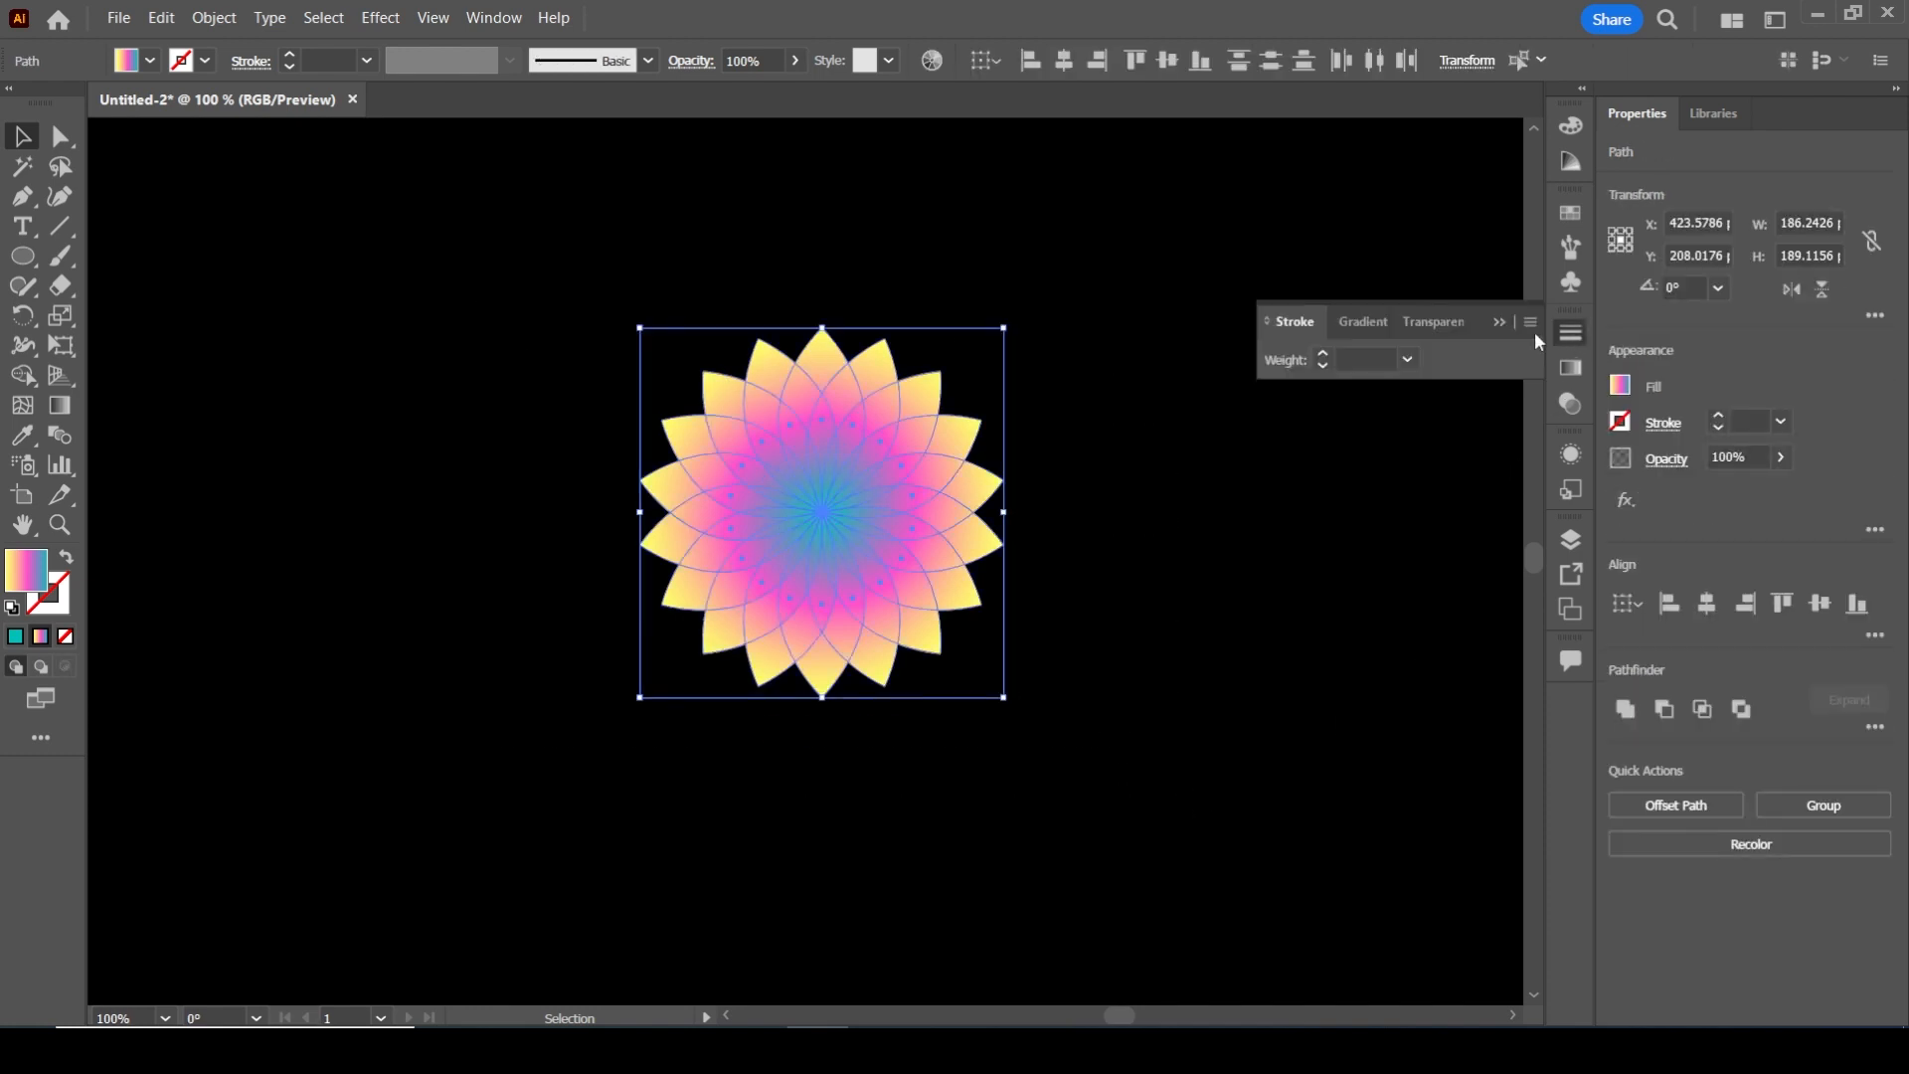
{"action": "left_click", "coordinate": [1436, 320]}
{"action": "left_click", "coordinate": [1334, 360]}
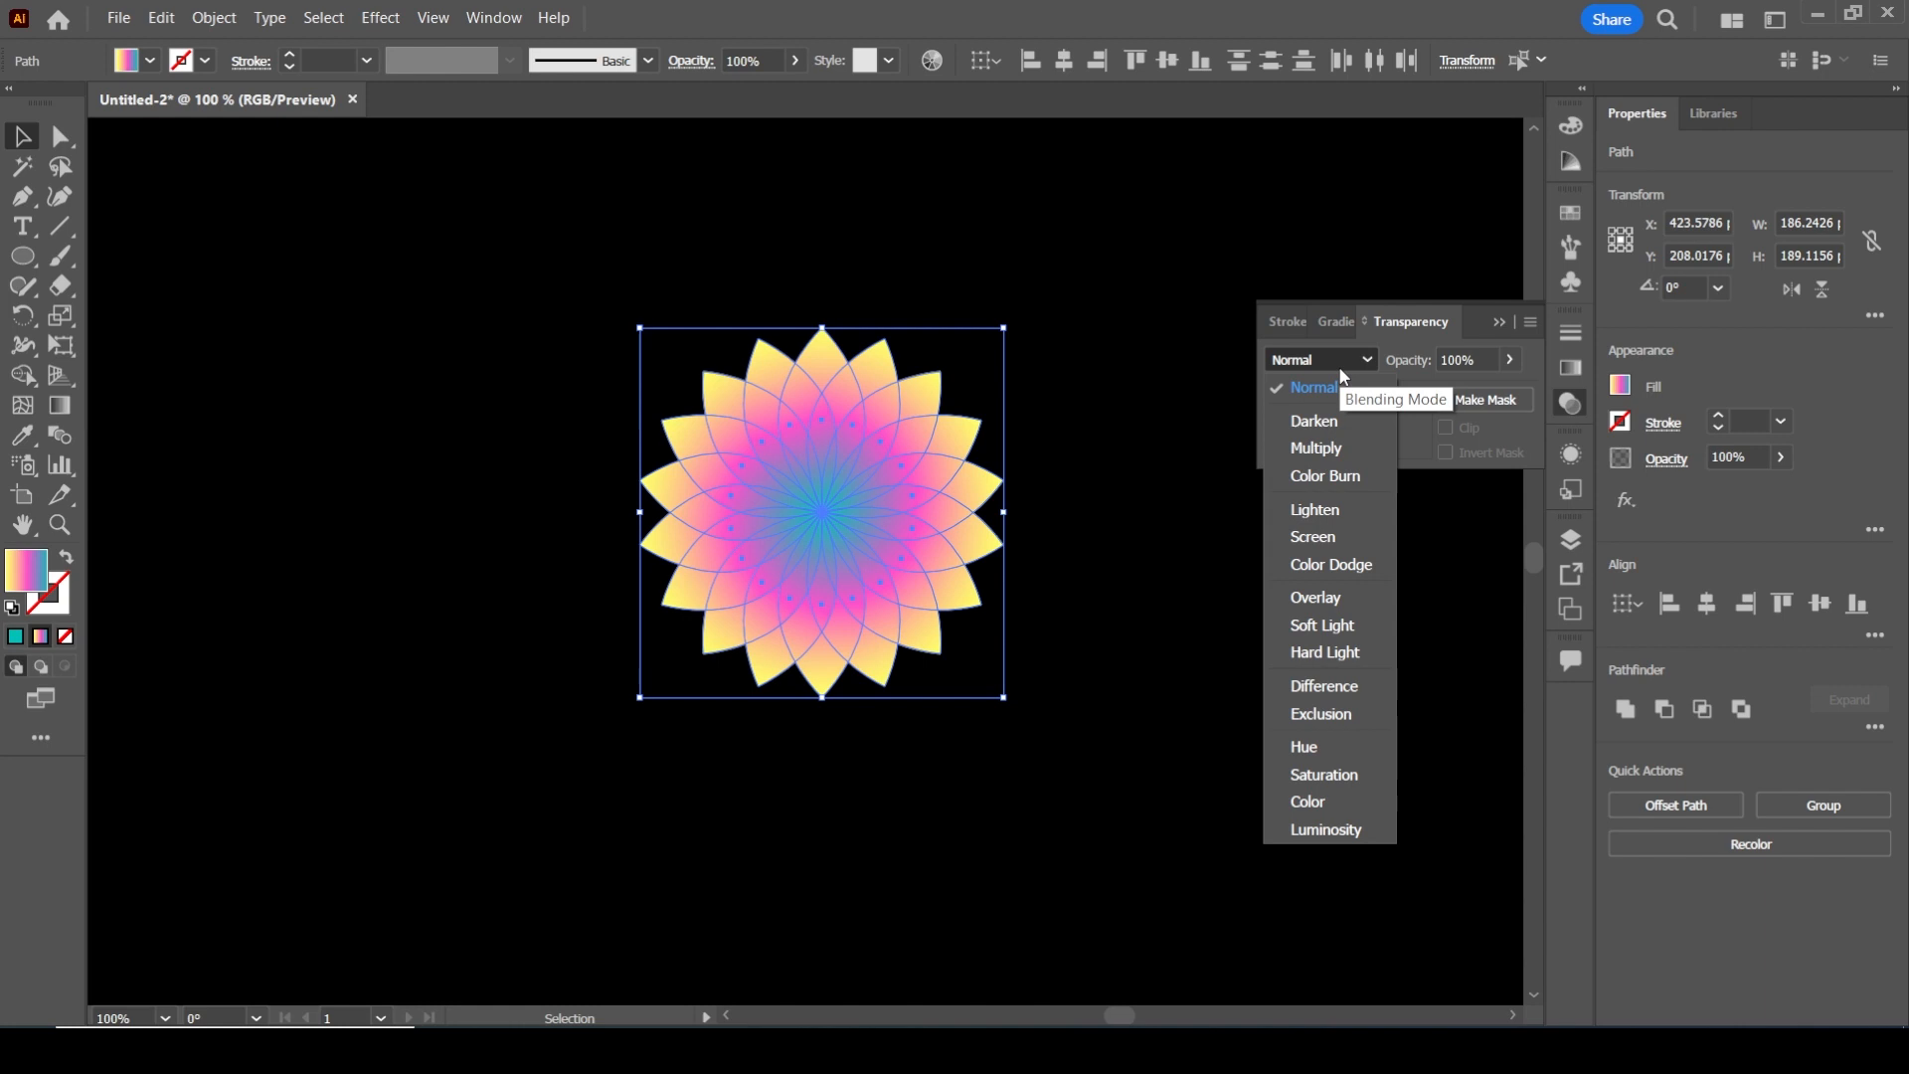
{"action": "left_click", "coordinate": [1314, 536]}
{"action": "left_click", "coordinate": [1317, 539]}
{"action": "left_click", "coordinate": [1502, 322]}
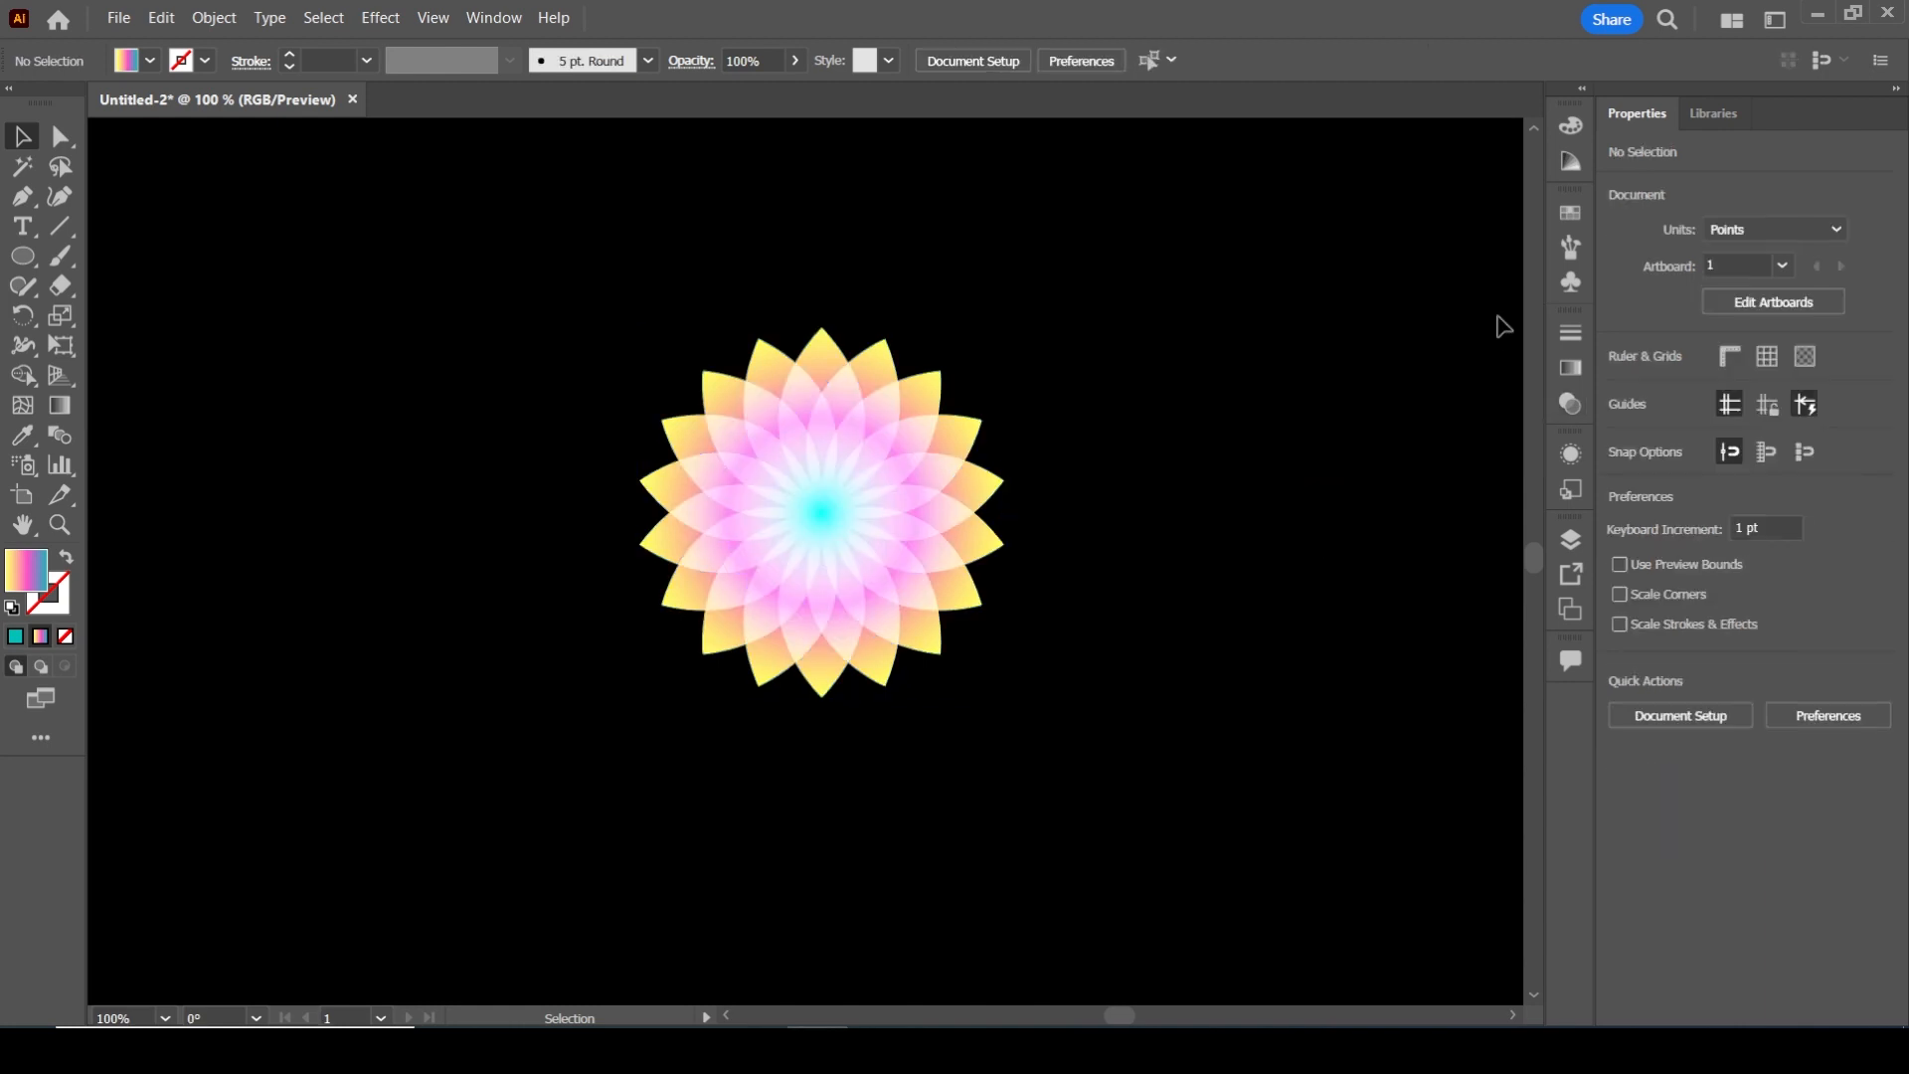
{"action": "left_click_drag", "start_coordinate": [577, 296], "coordinate": [1132, 787]}
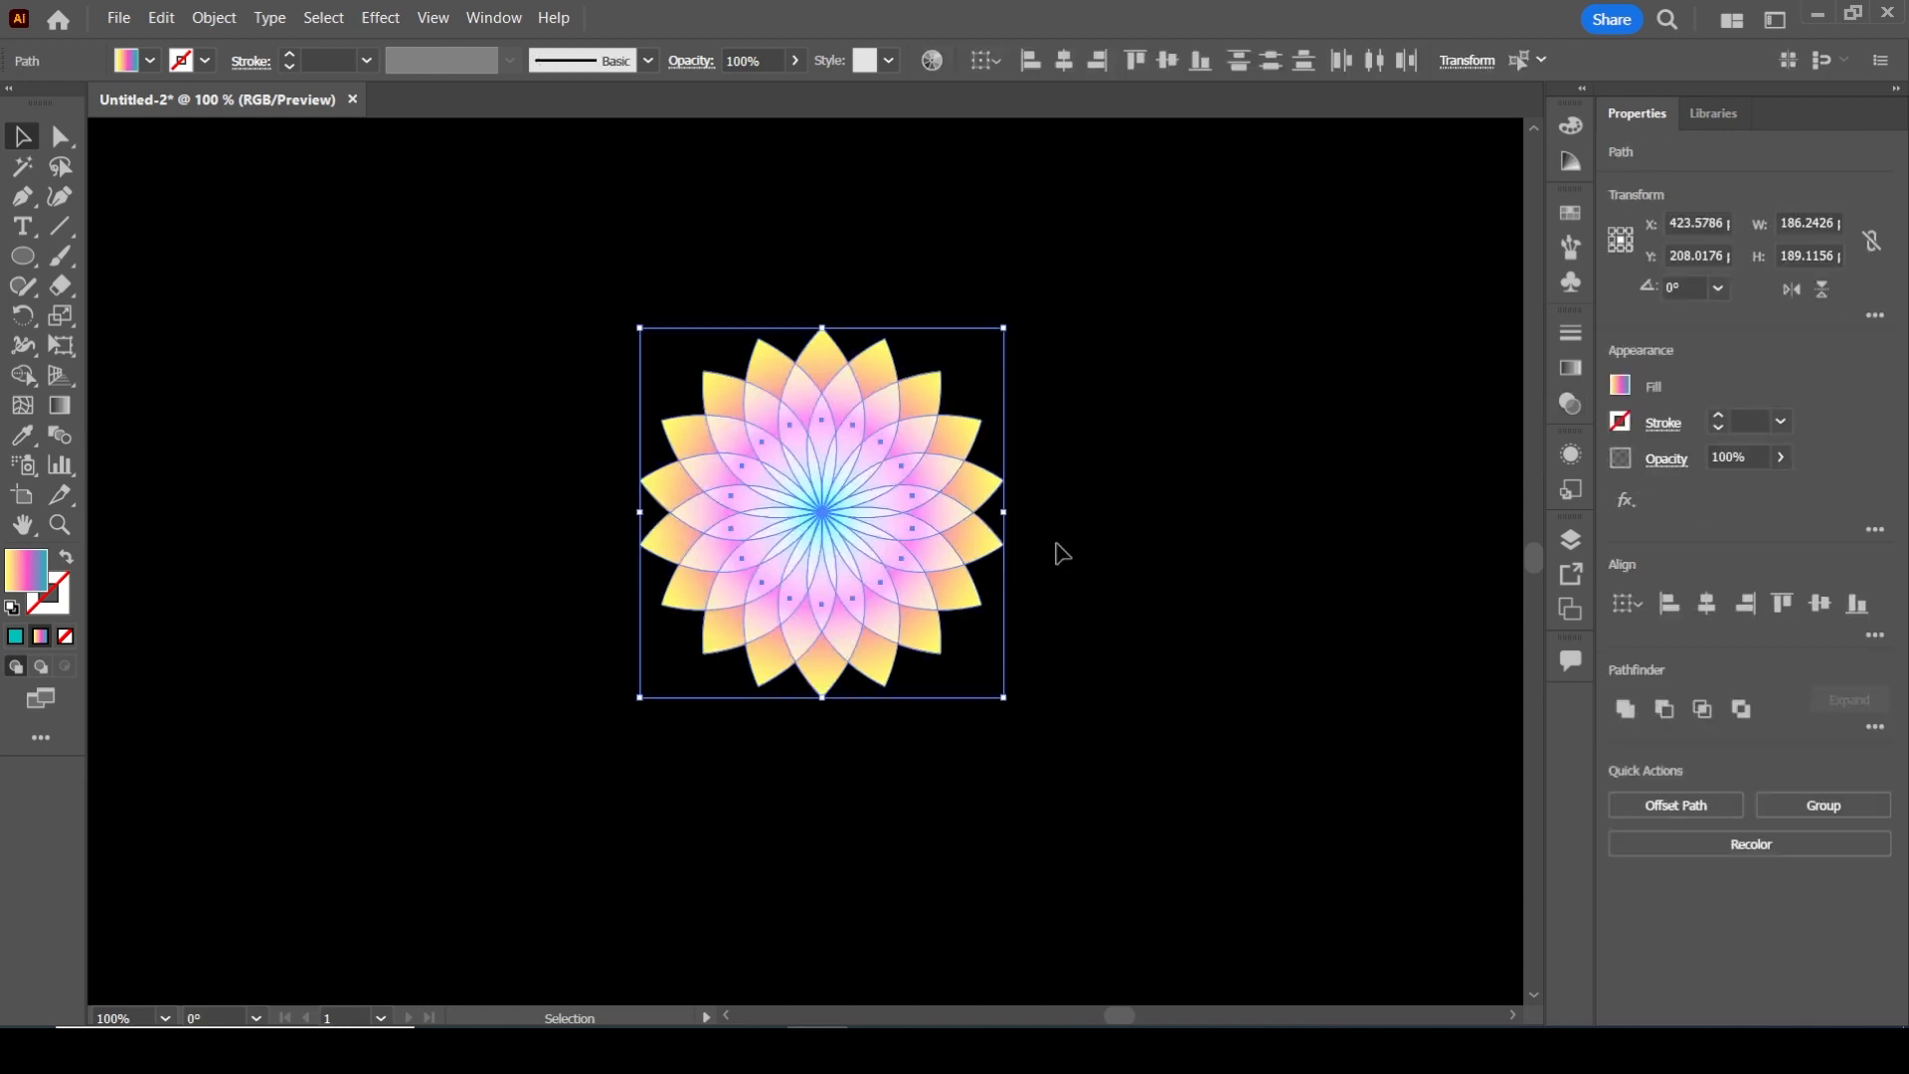
{"action": "left_click", "coordinate": [399, 22]}
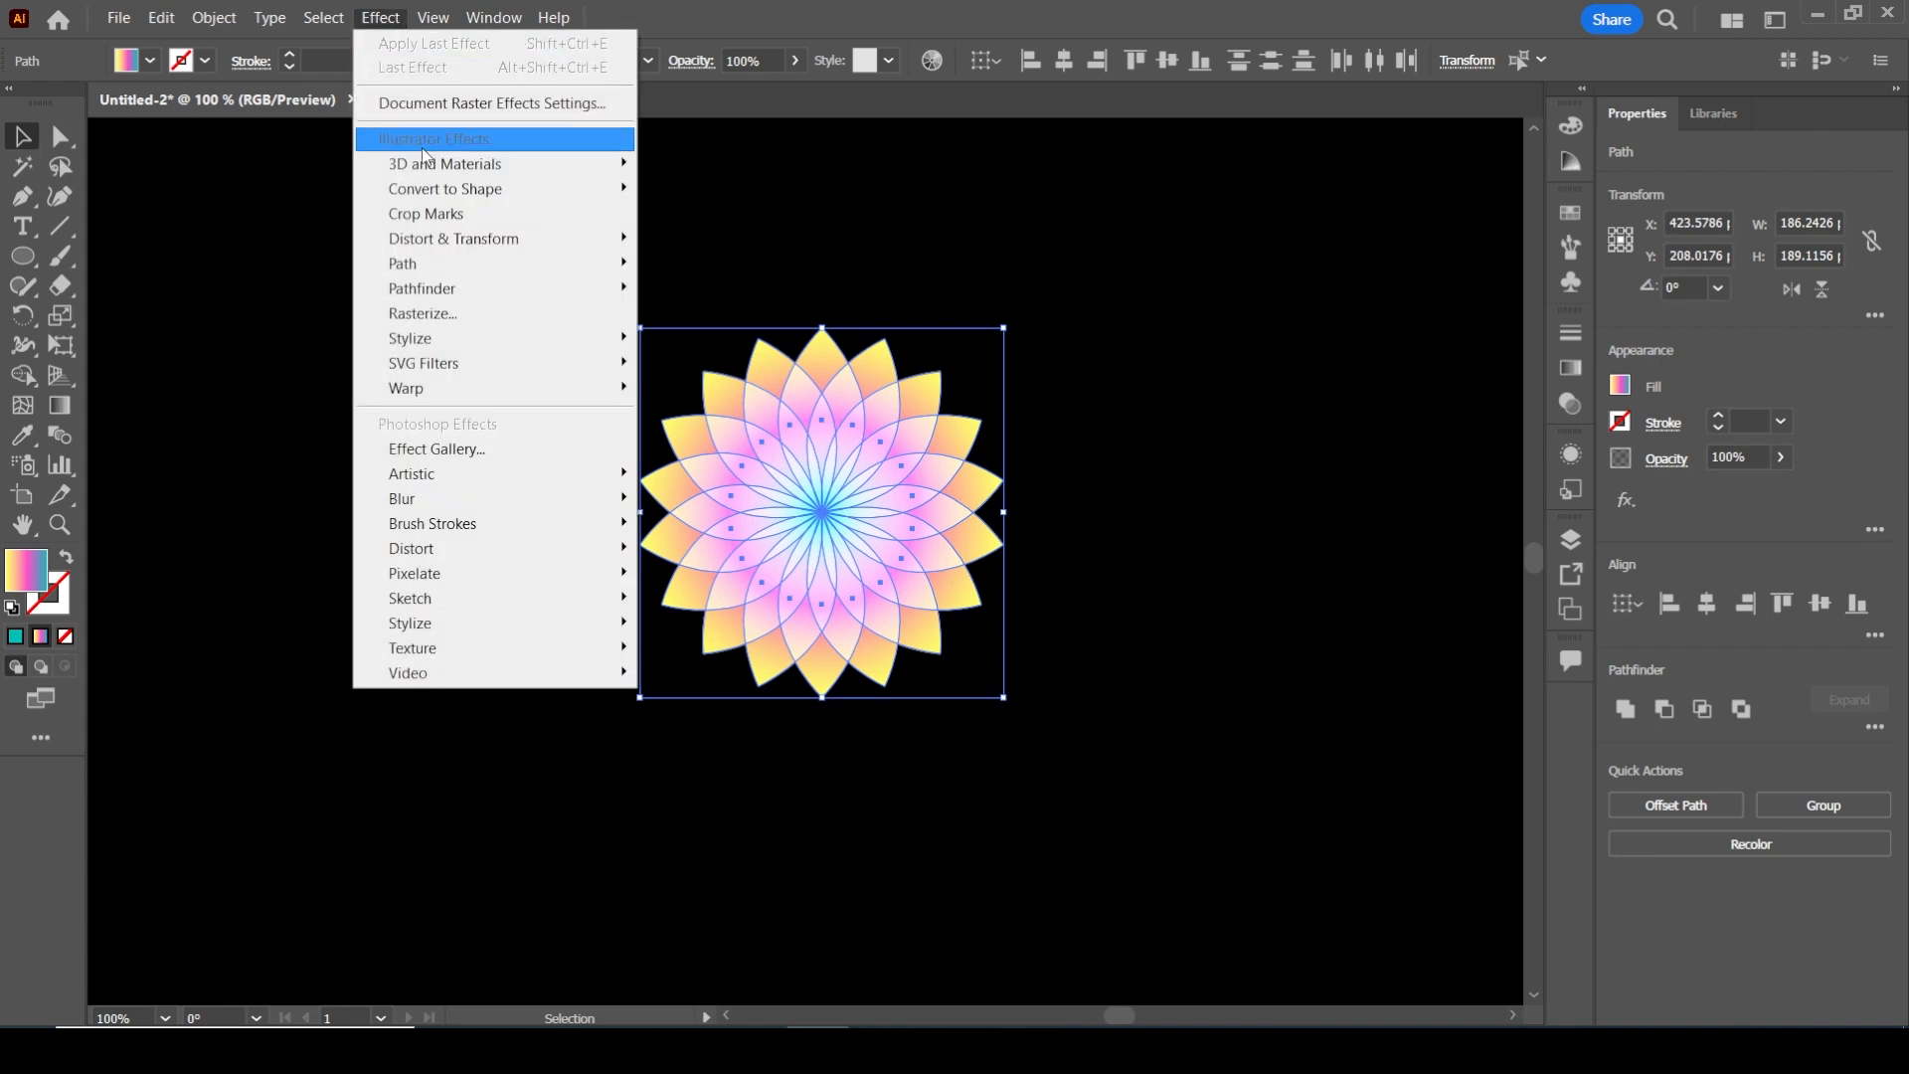
{"action": "mouse_move", "coordinate": [455, 244]}
{"action": "left_click", "coordinate": [738, 248]}
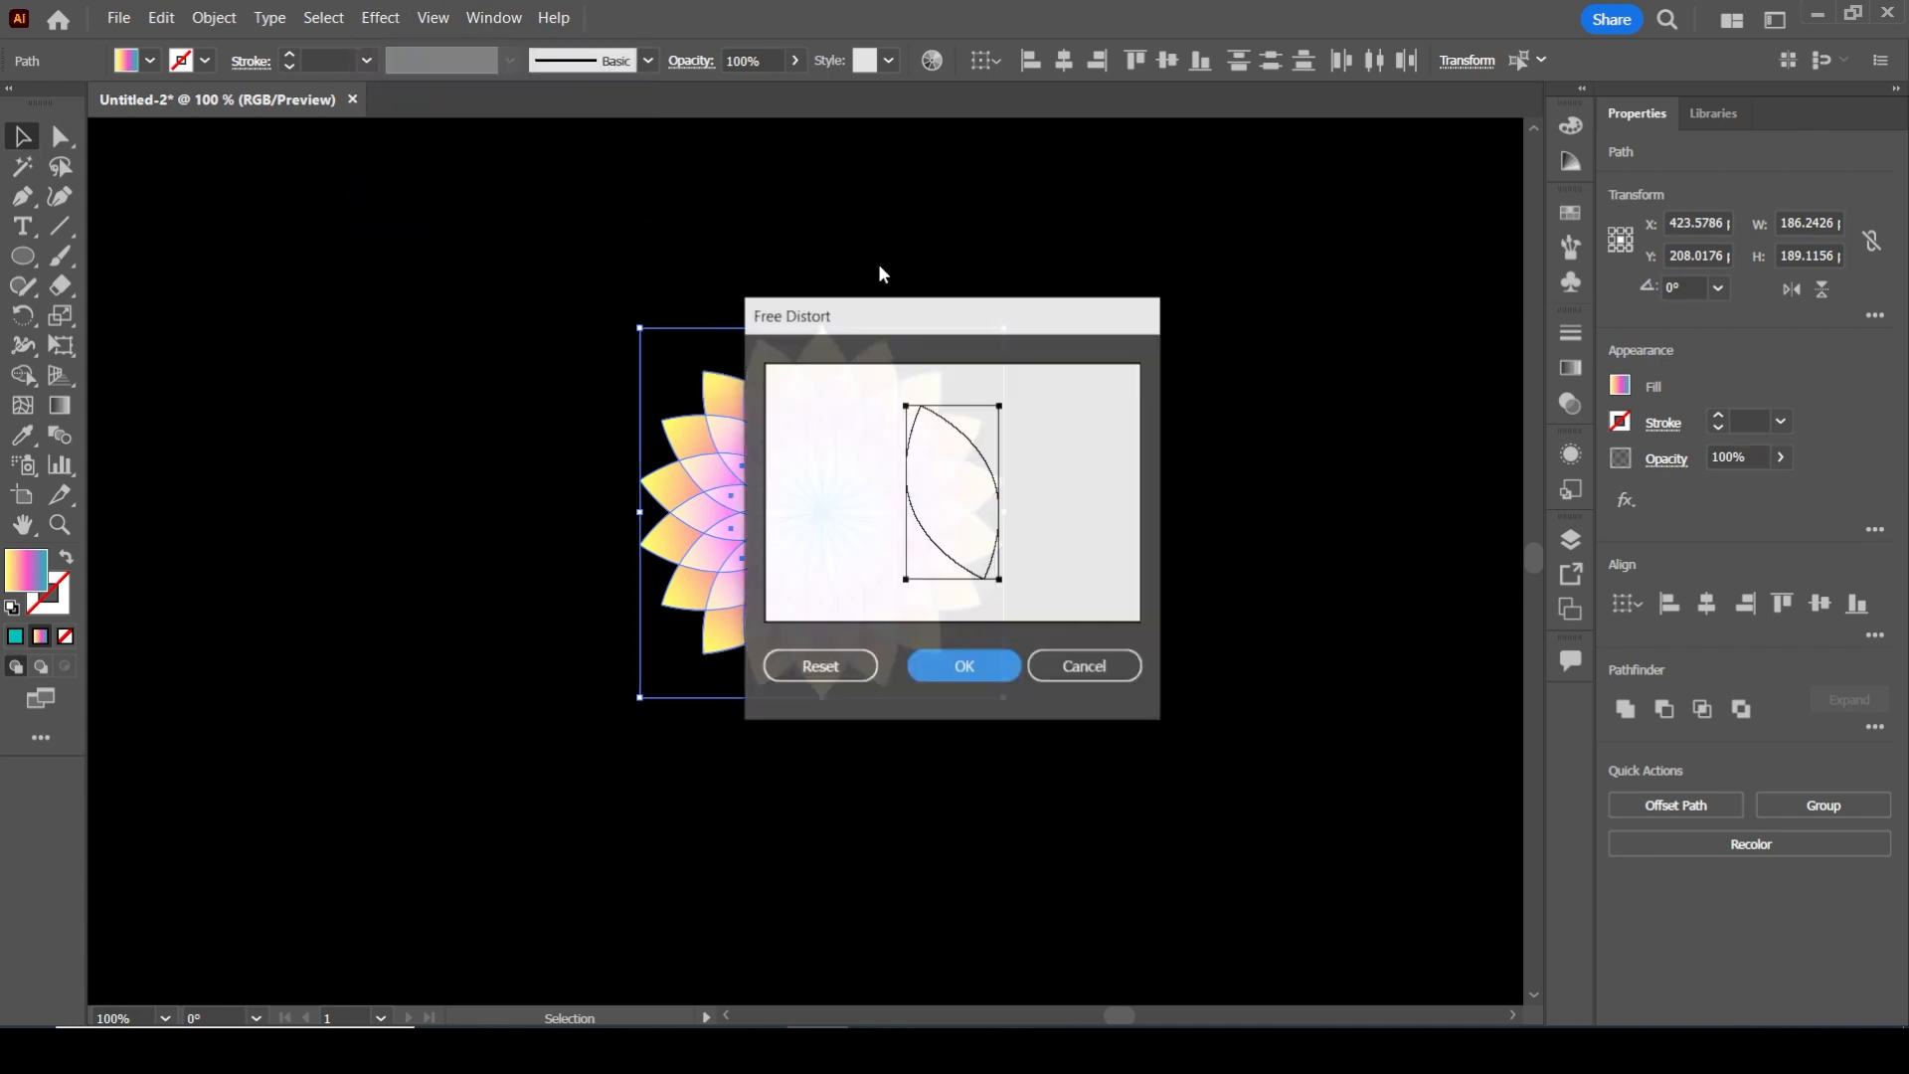
{"action": "left_click", "coordinate": [1062, 664]}
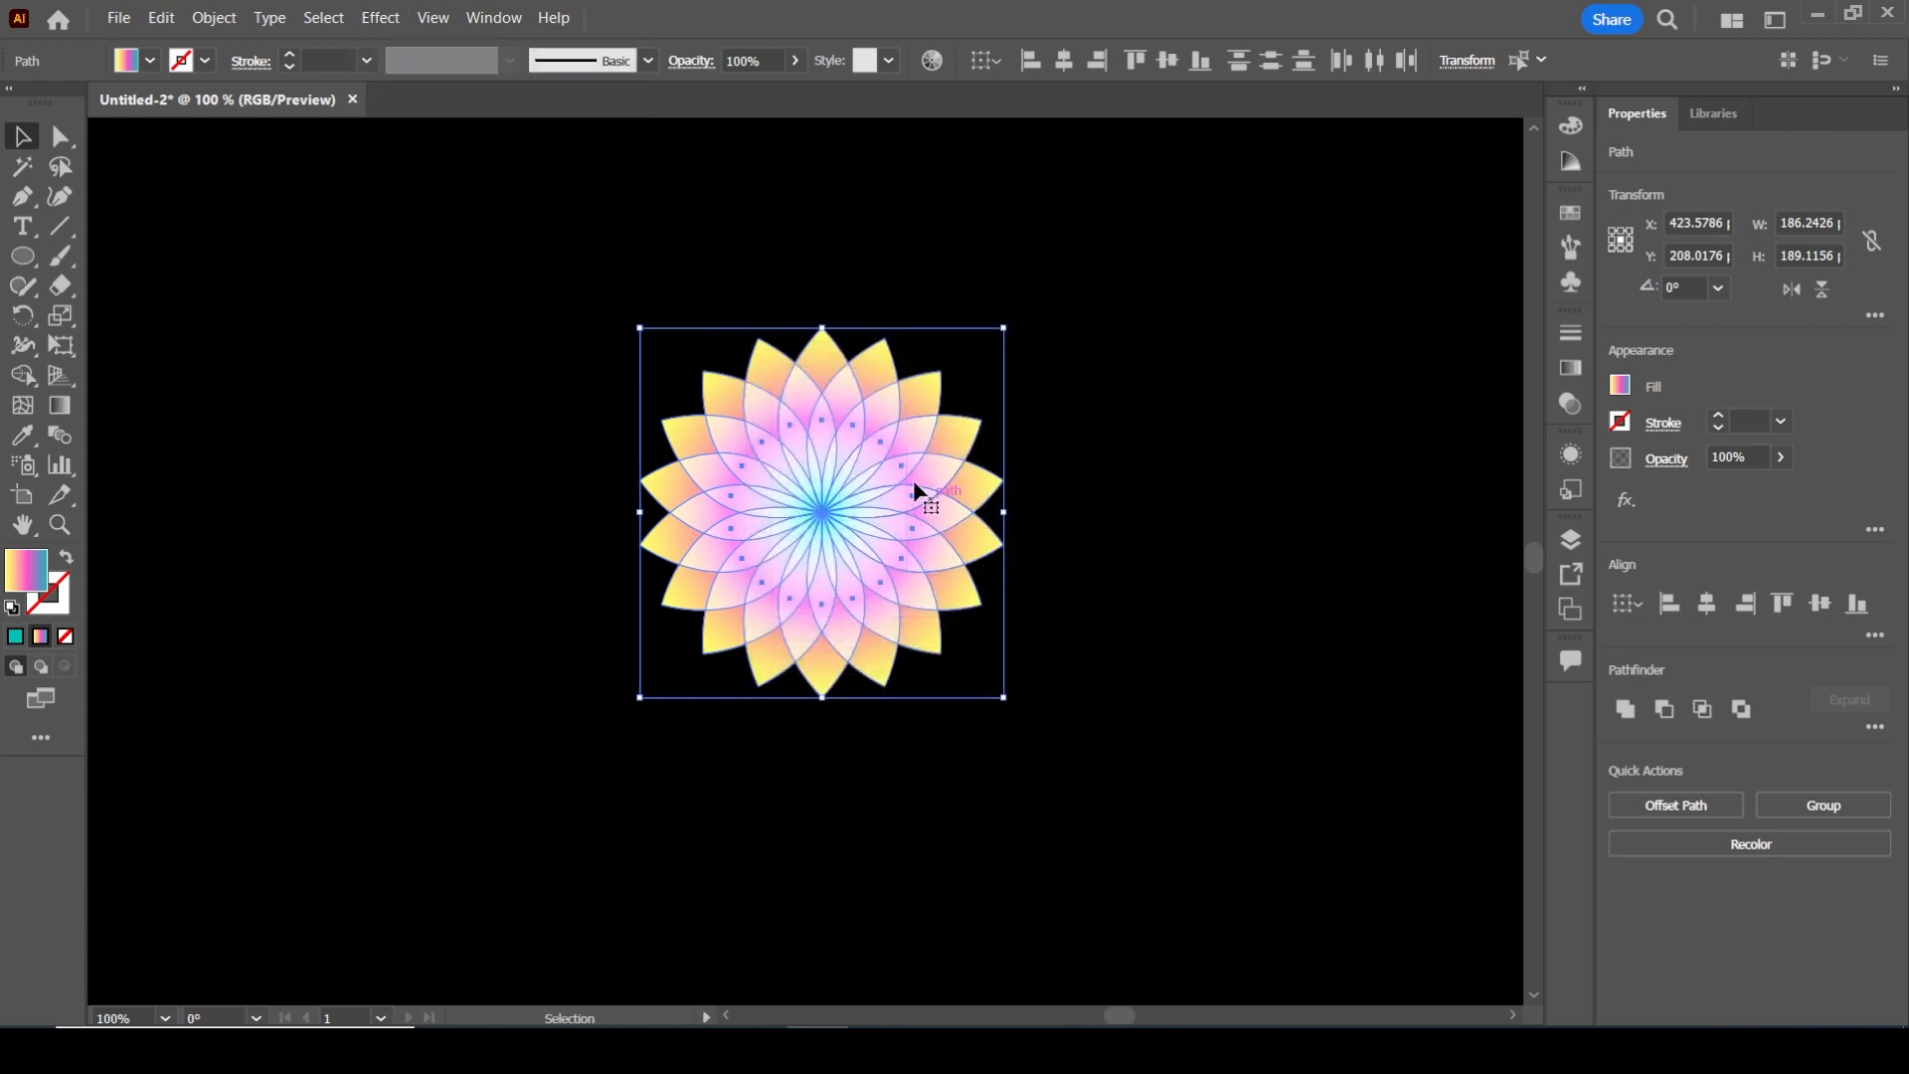
Group all the petals of the flower into one object
{"action": "right_click", "coordinate": [838, 442]}
{"action": "left_click", "coordinate": [1158, 589]}
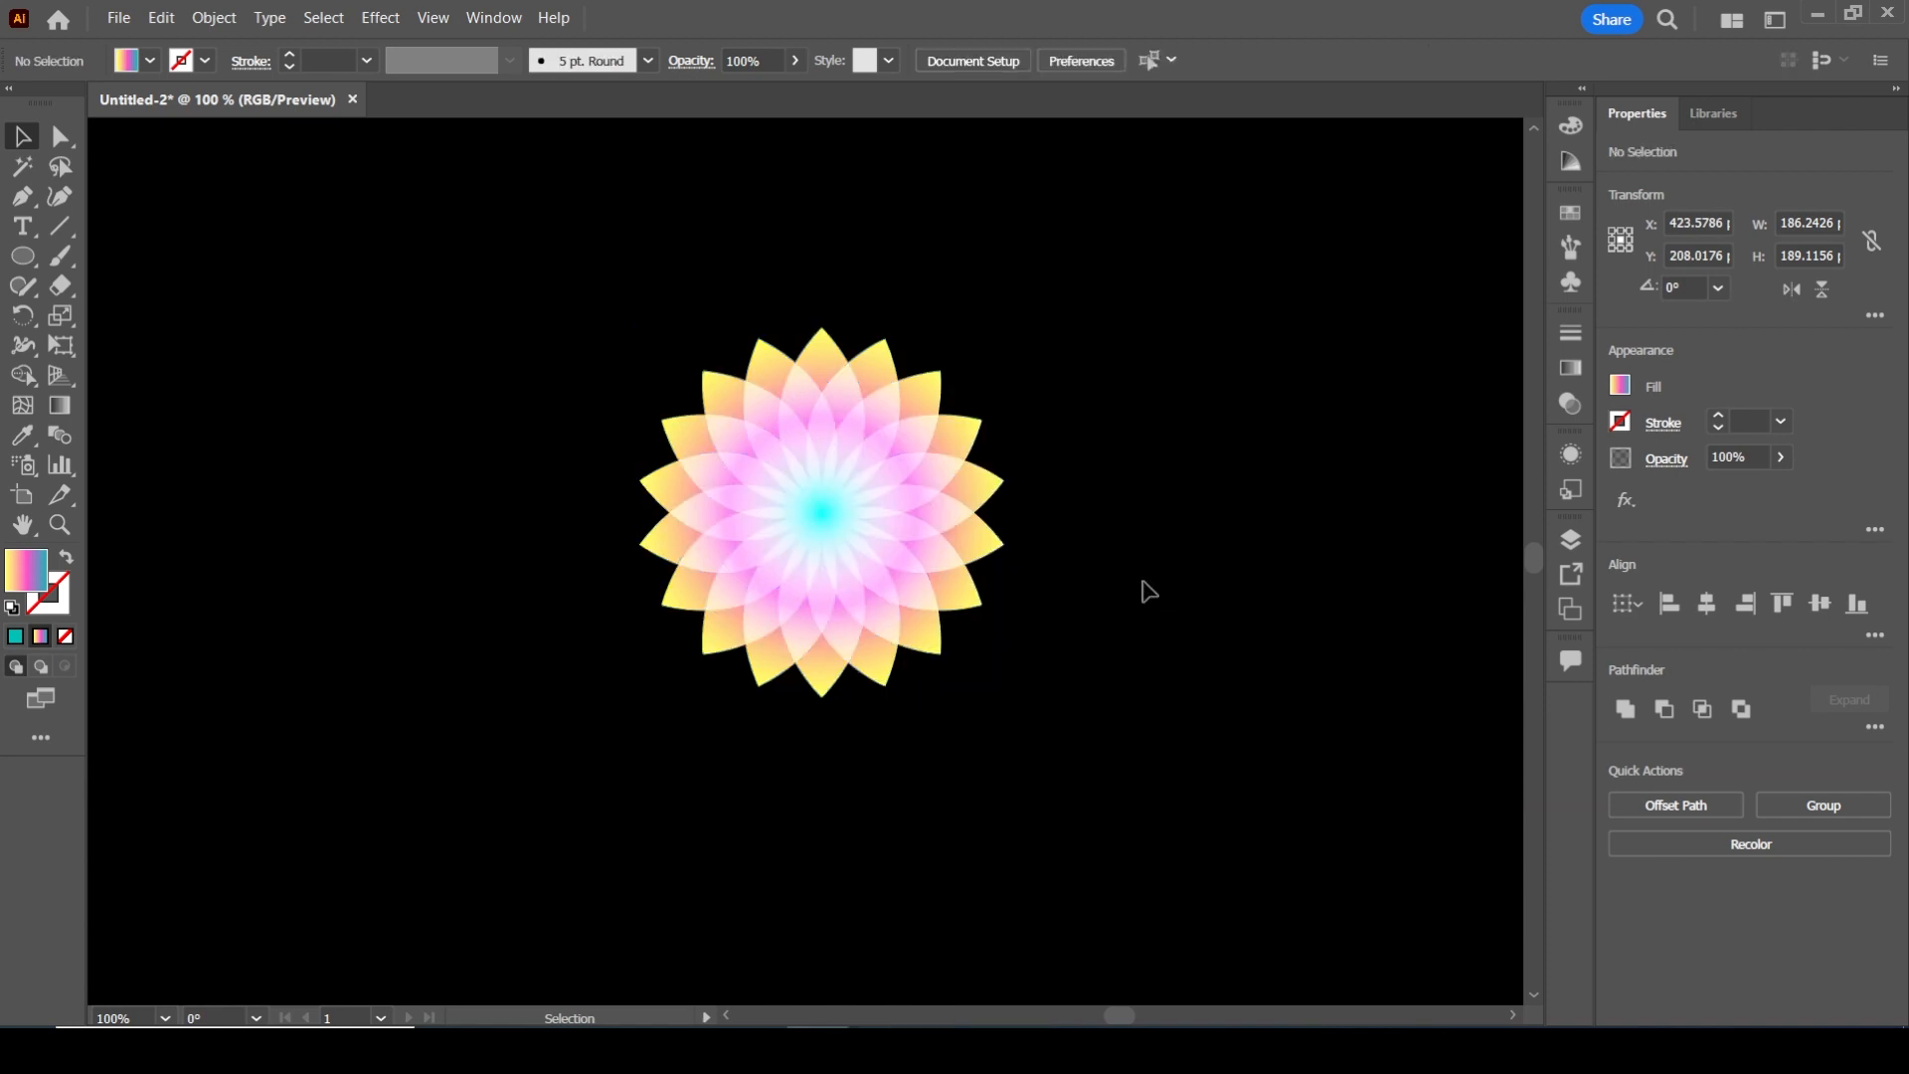
{"action": "left_click", "coordinate": [875, 452]}
{"action": "right_click", "coordinate": [875, 451]}
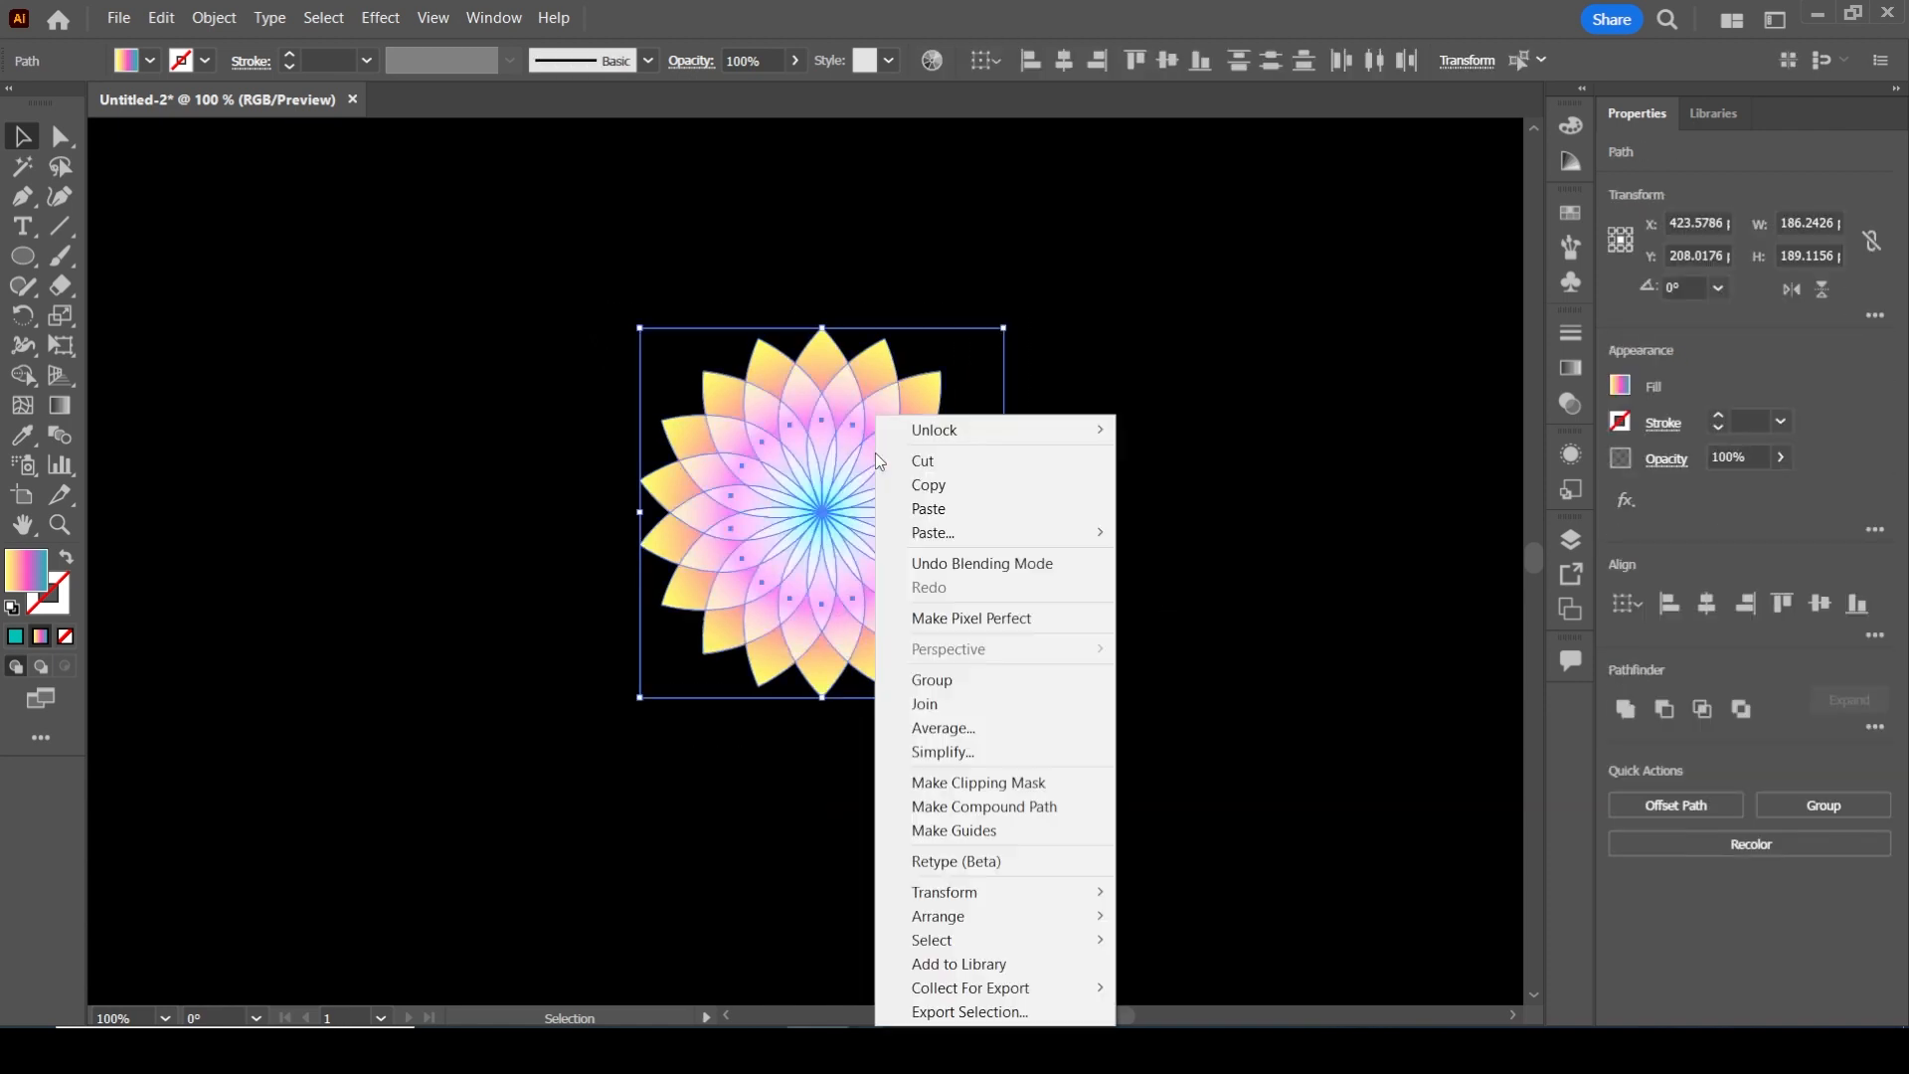
{"action": "left_click", "coordinate": [984, 679]}
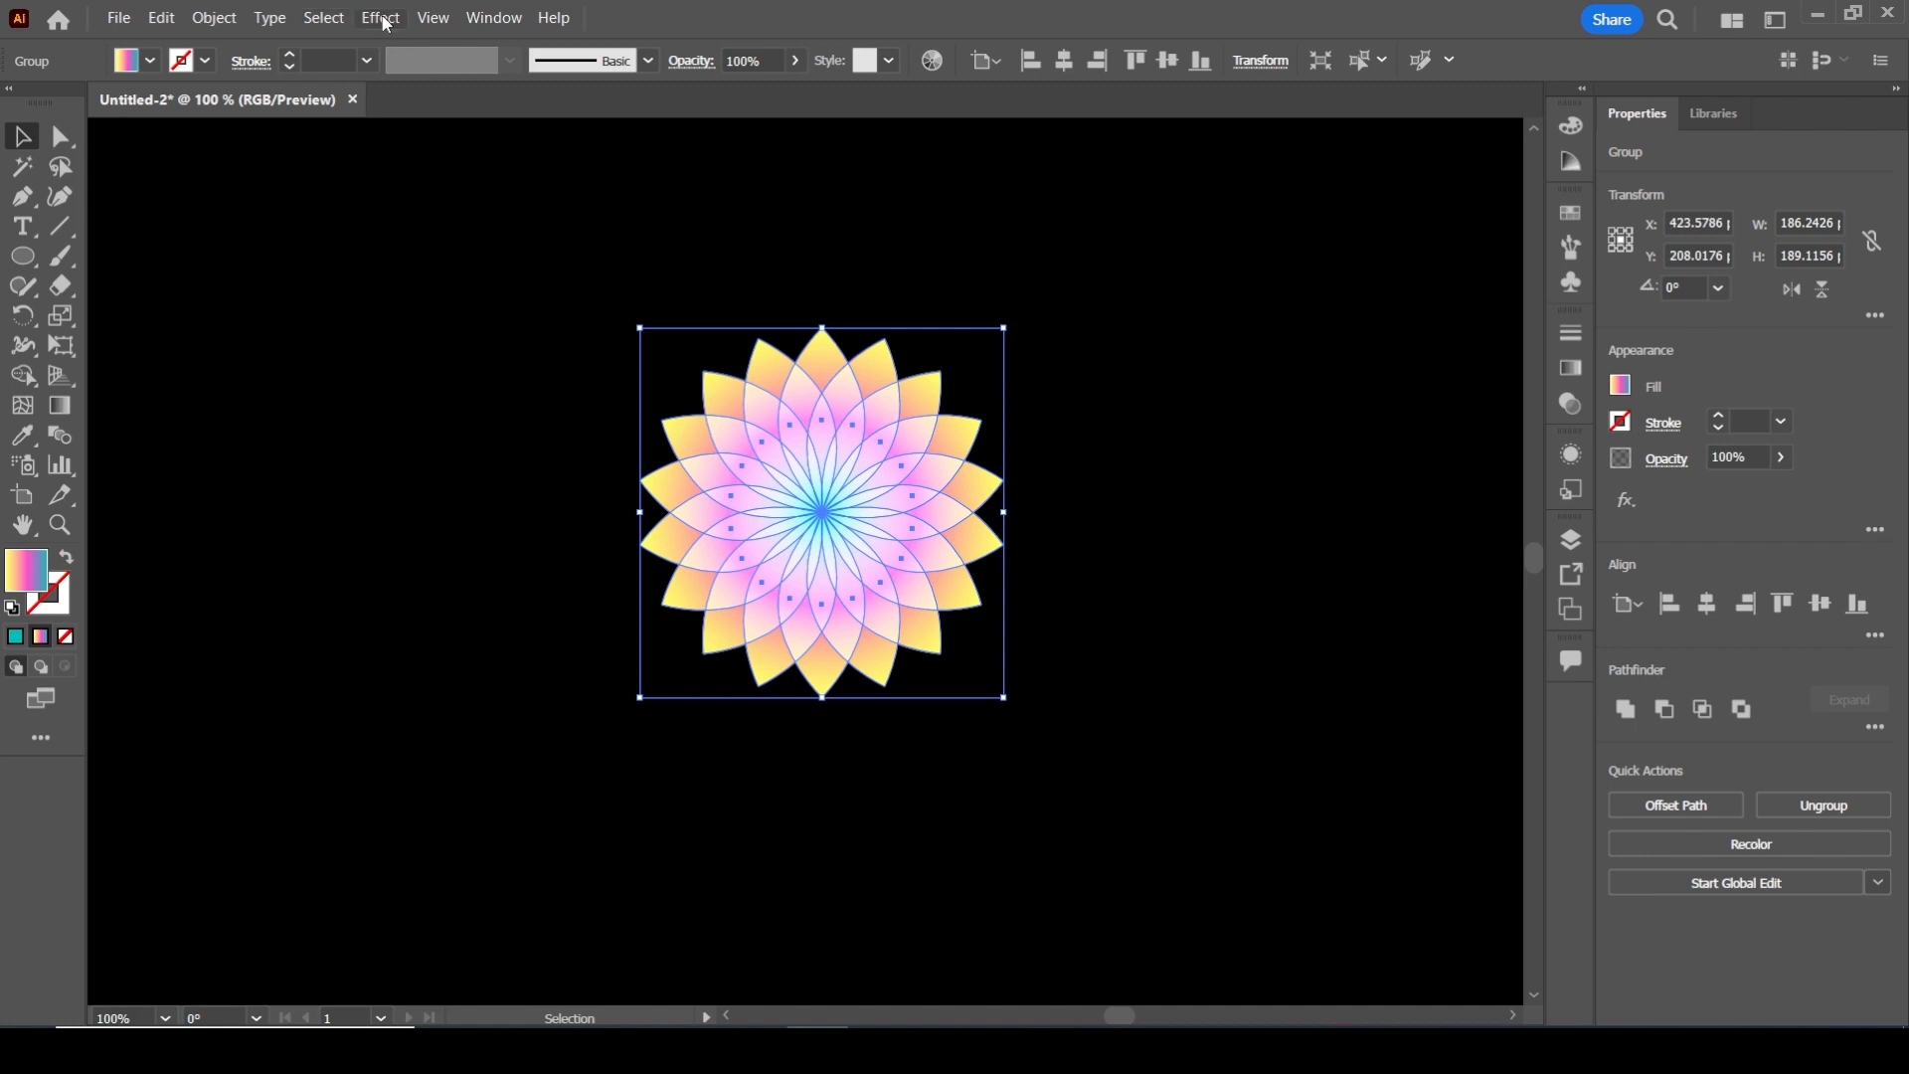
Apply a Free Distort effect to the flower group, swapping its two upper corners so the shape crosses itself like an hourglass
{"action": "left_click", "coordinate": [381, 18]}
{"action": "mouse_move", "coordinate": [439, 171]}
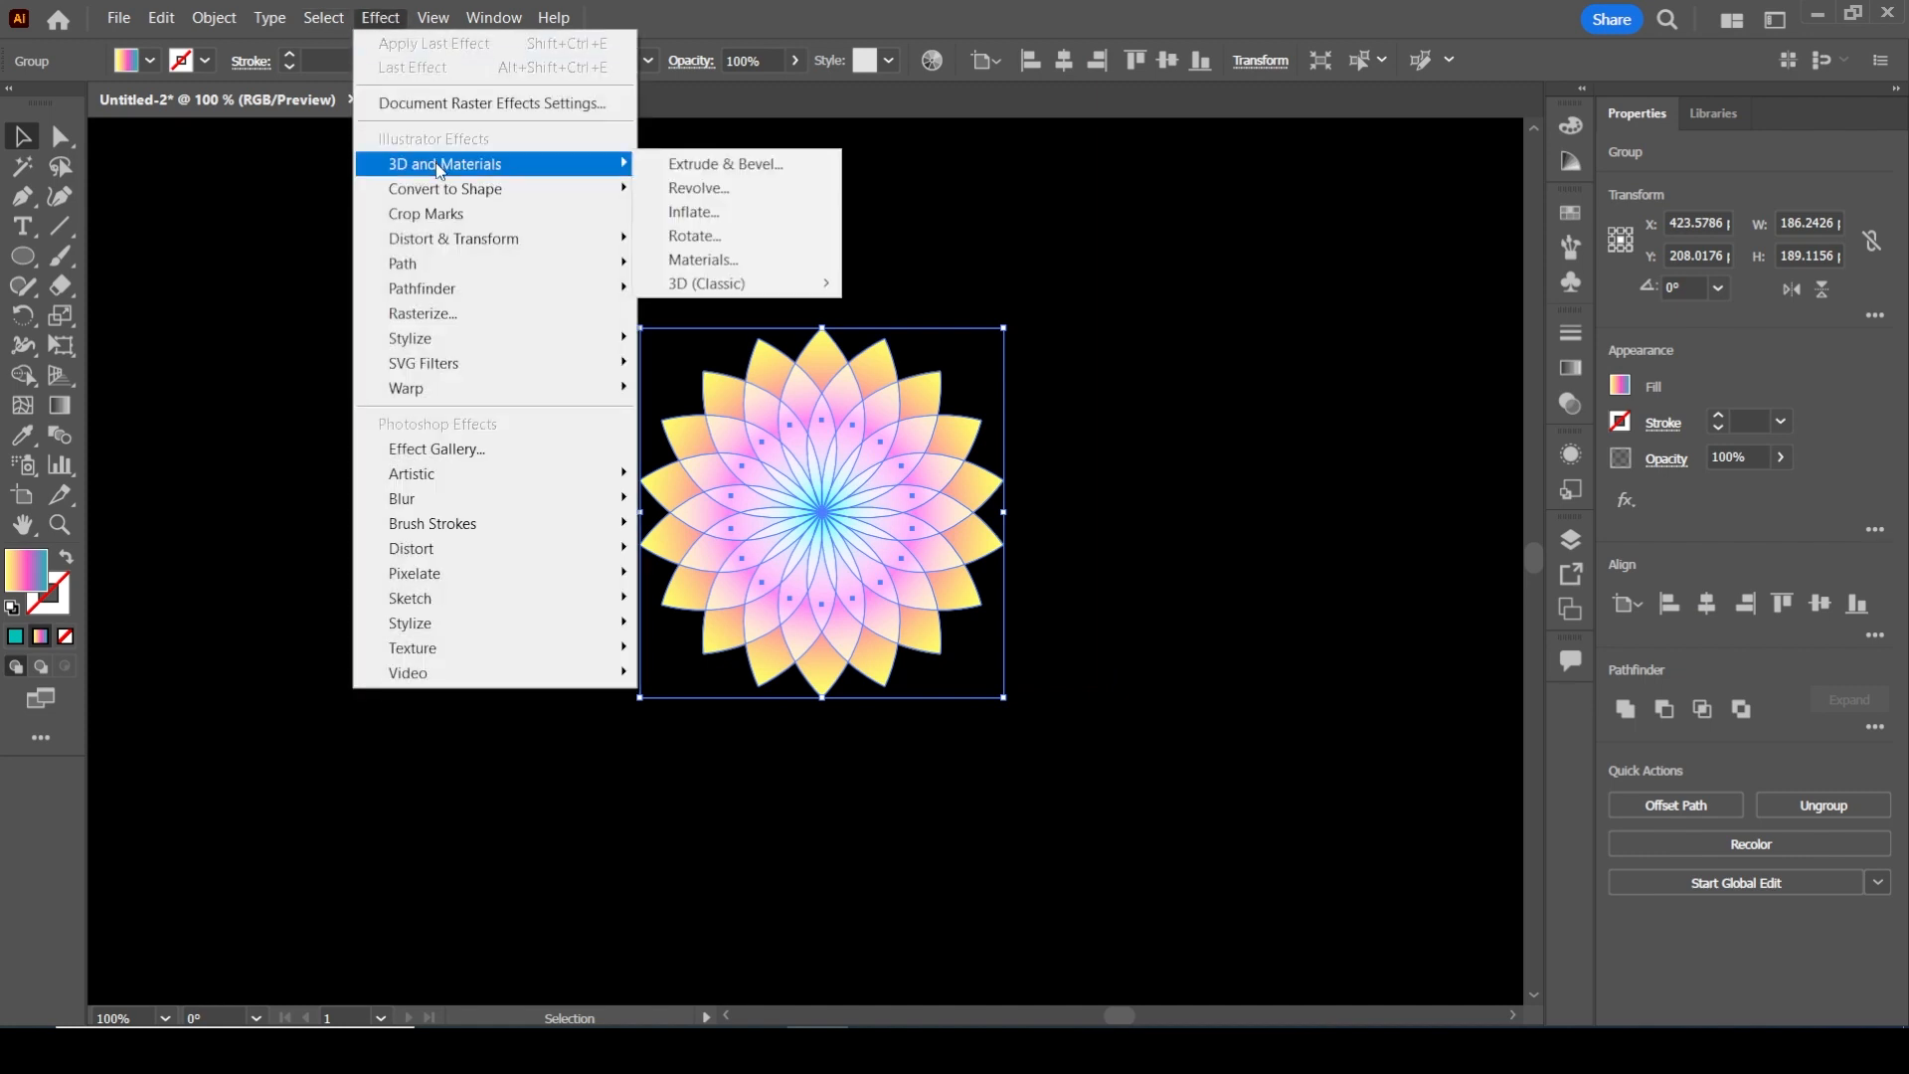
{"action": "mouse_move", "coordinate": [444, 239]}
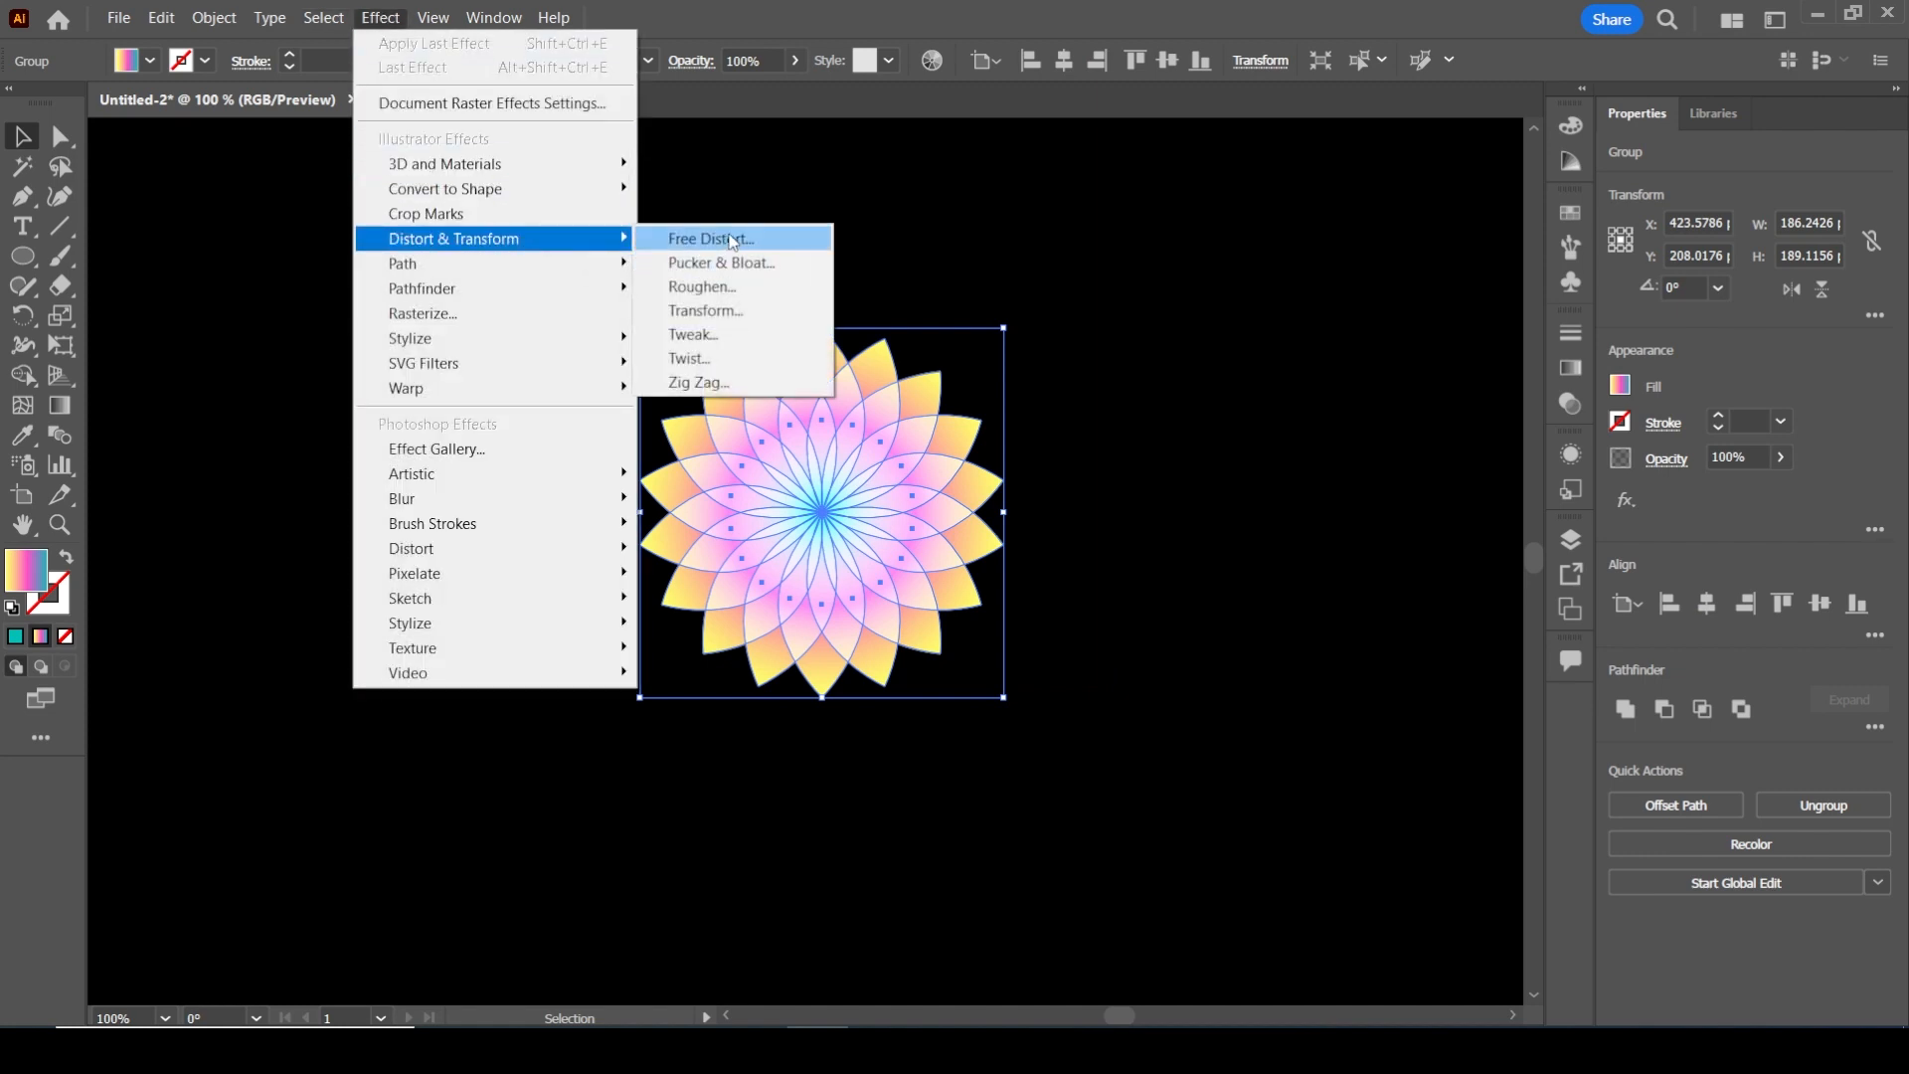
{"action": "left_click", "coordinate": [696, 239]}
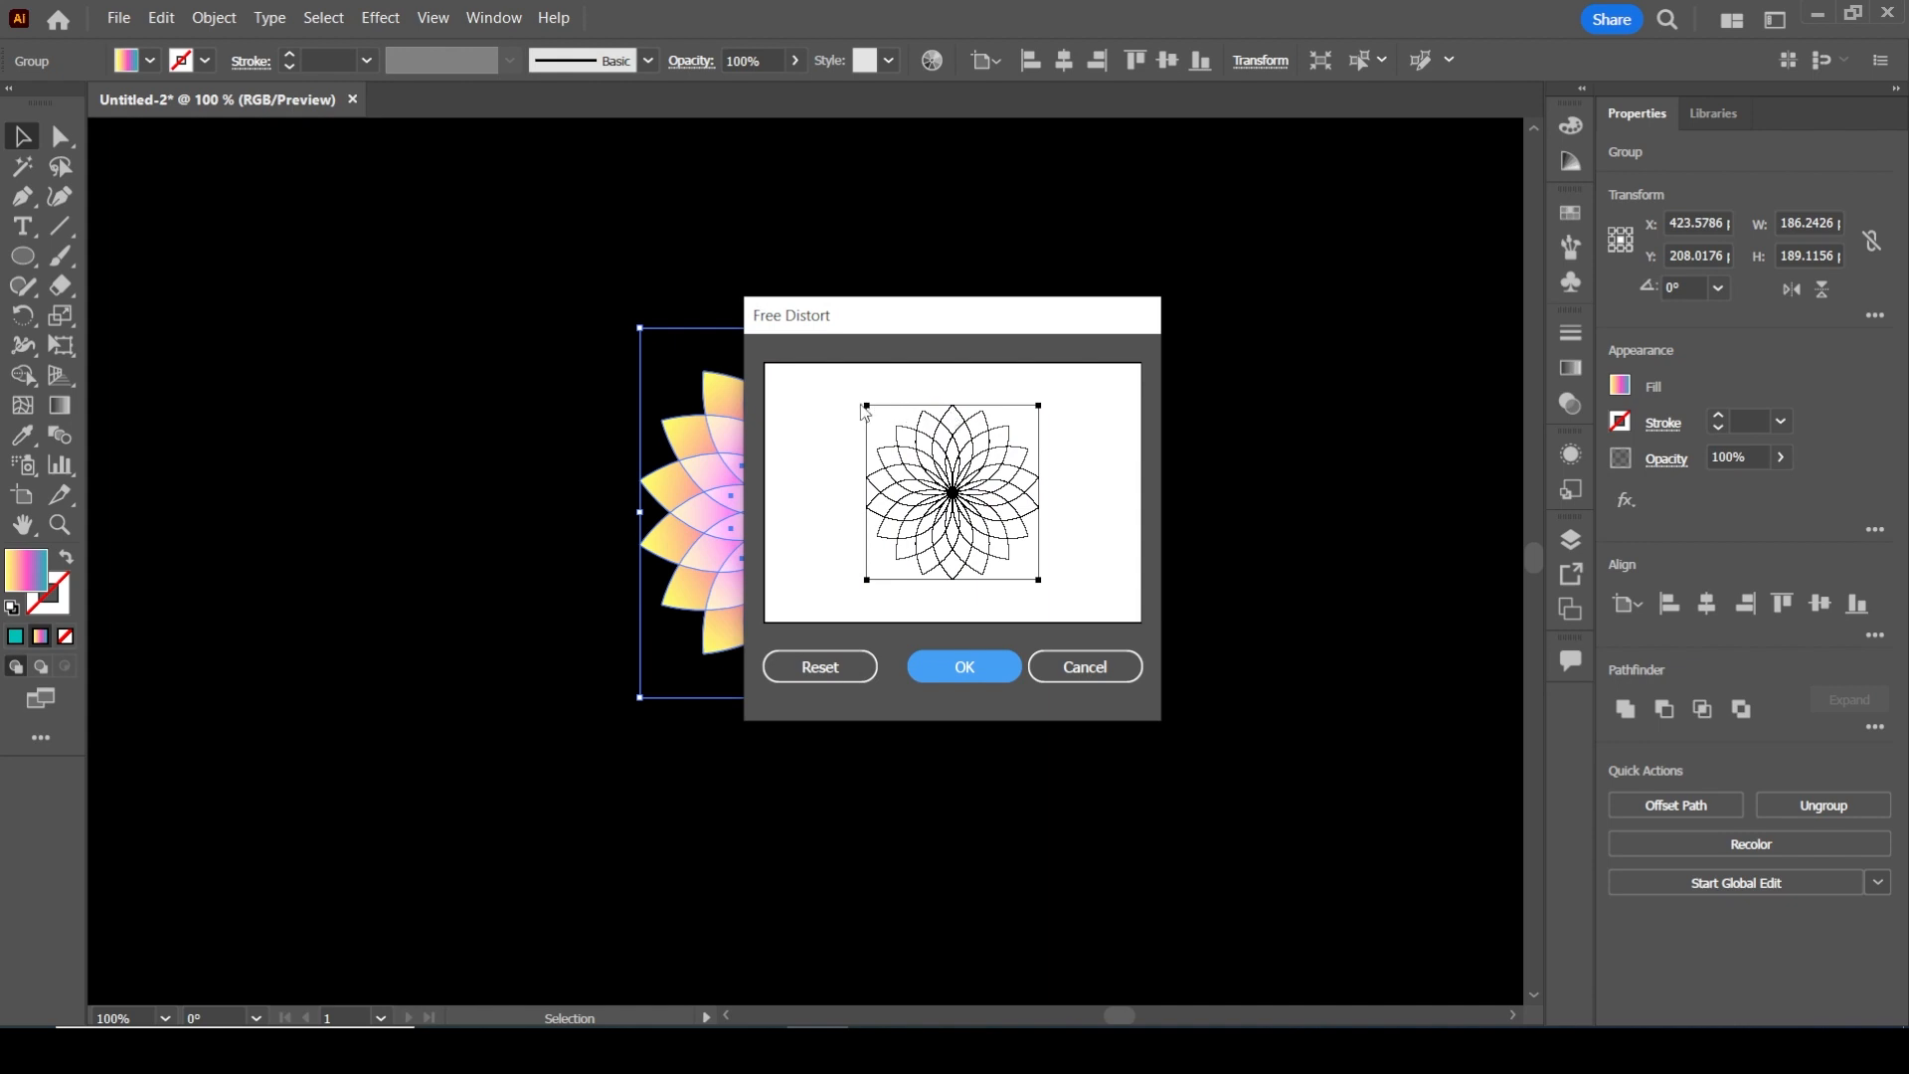
{"action": "left_click_drag", "start_coordinate": [870, 408], "coordinate": [1035, 412]}
{"action": "left_click", "coordinate": [995, 680]}
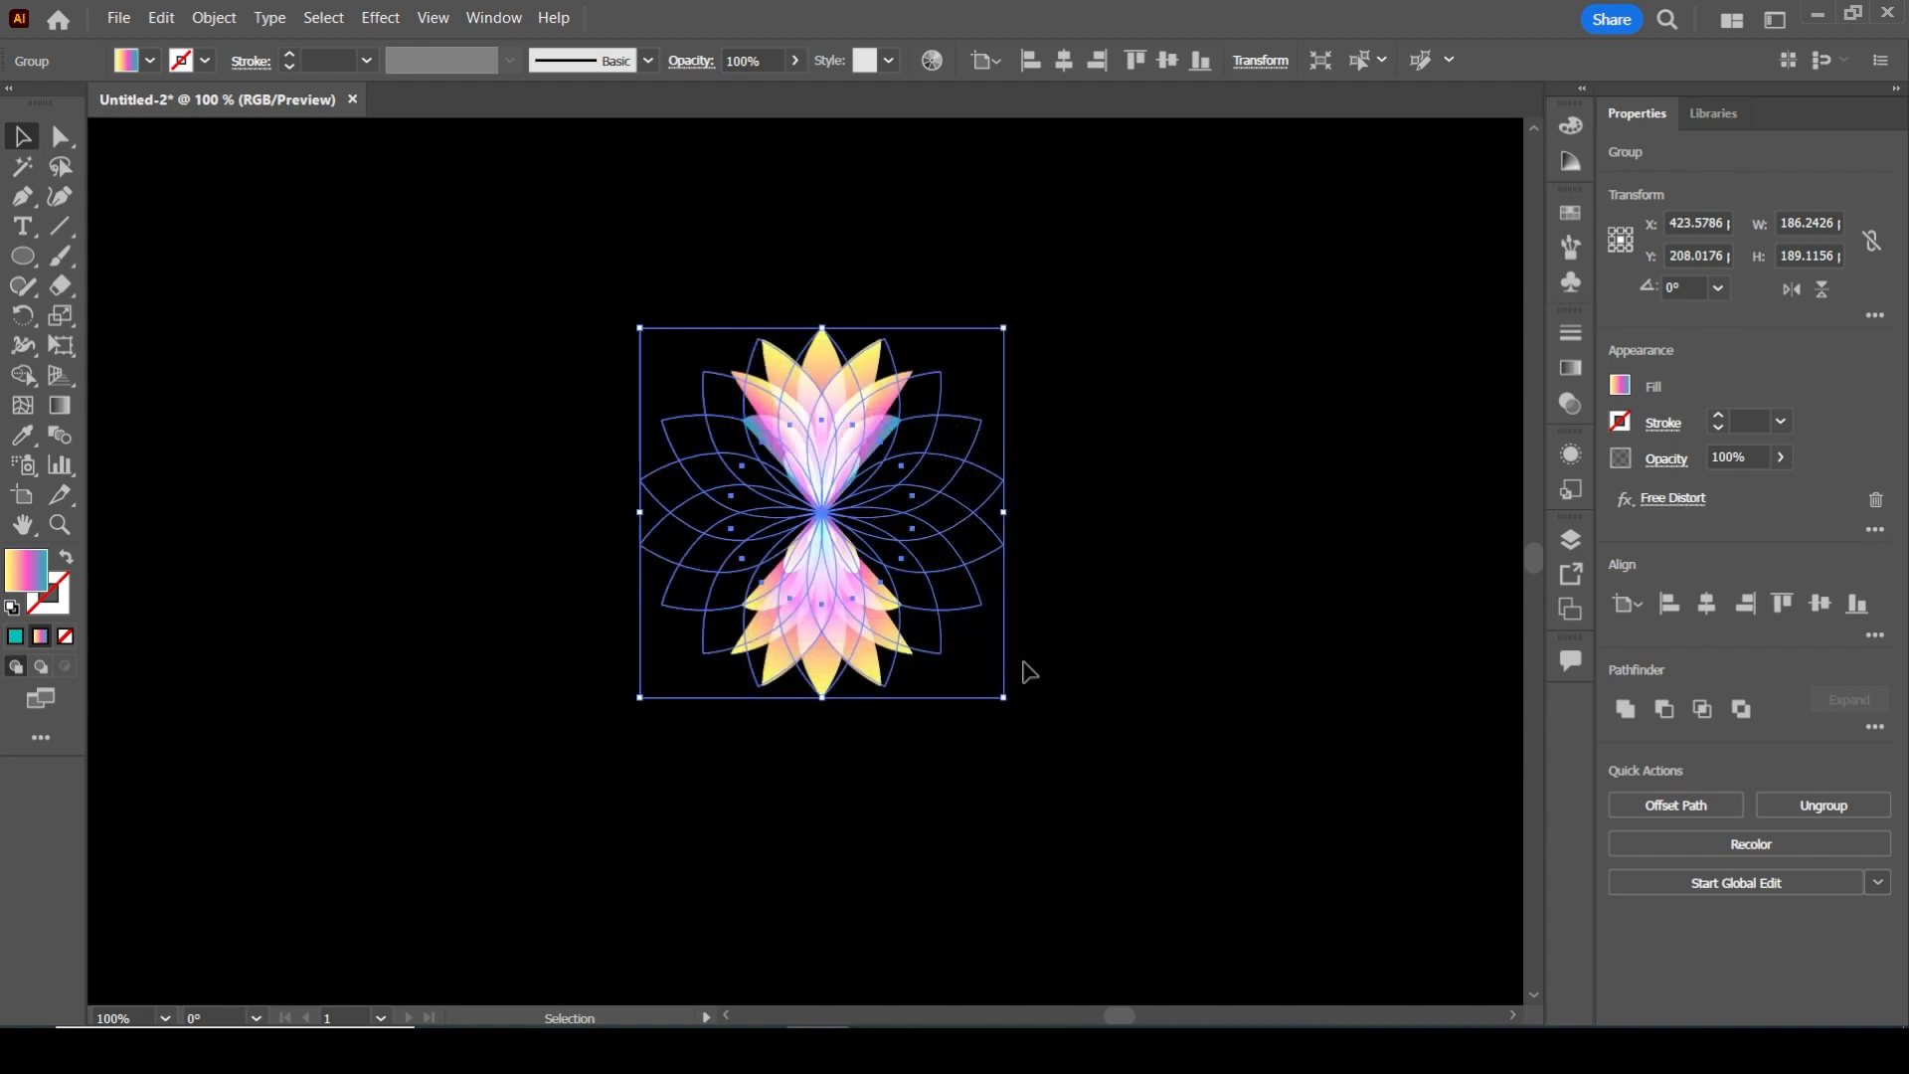
Expand the appearance of the distorted flower group
{"action": "right_click", "coordinate": [848, 421]}
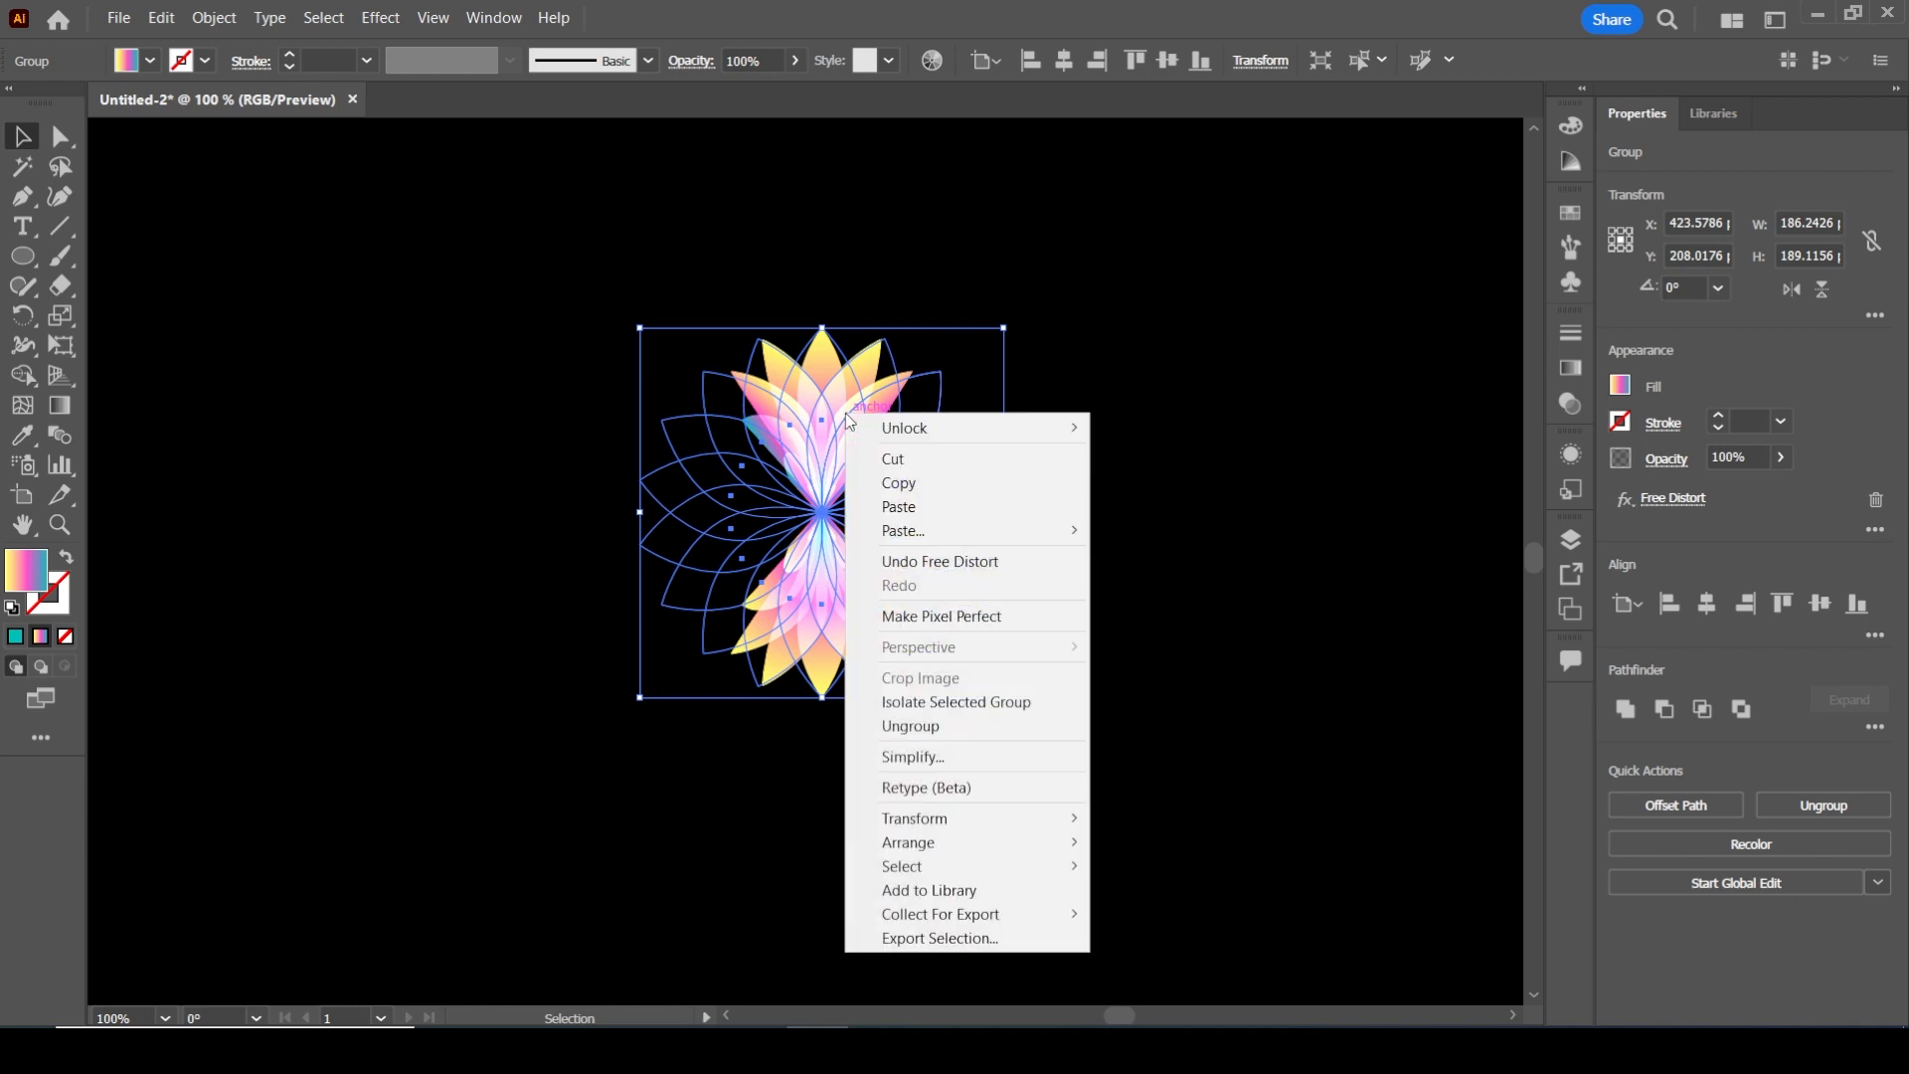
{"action": "left_click", "coordinate": [1250, 404]}
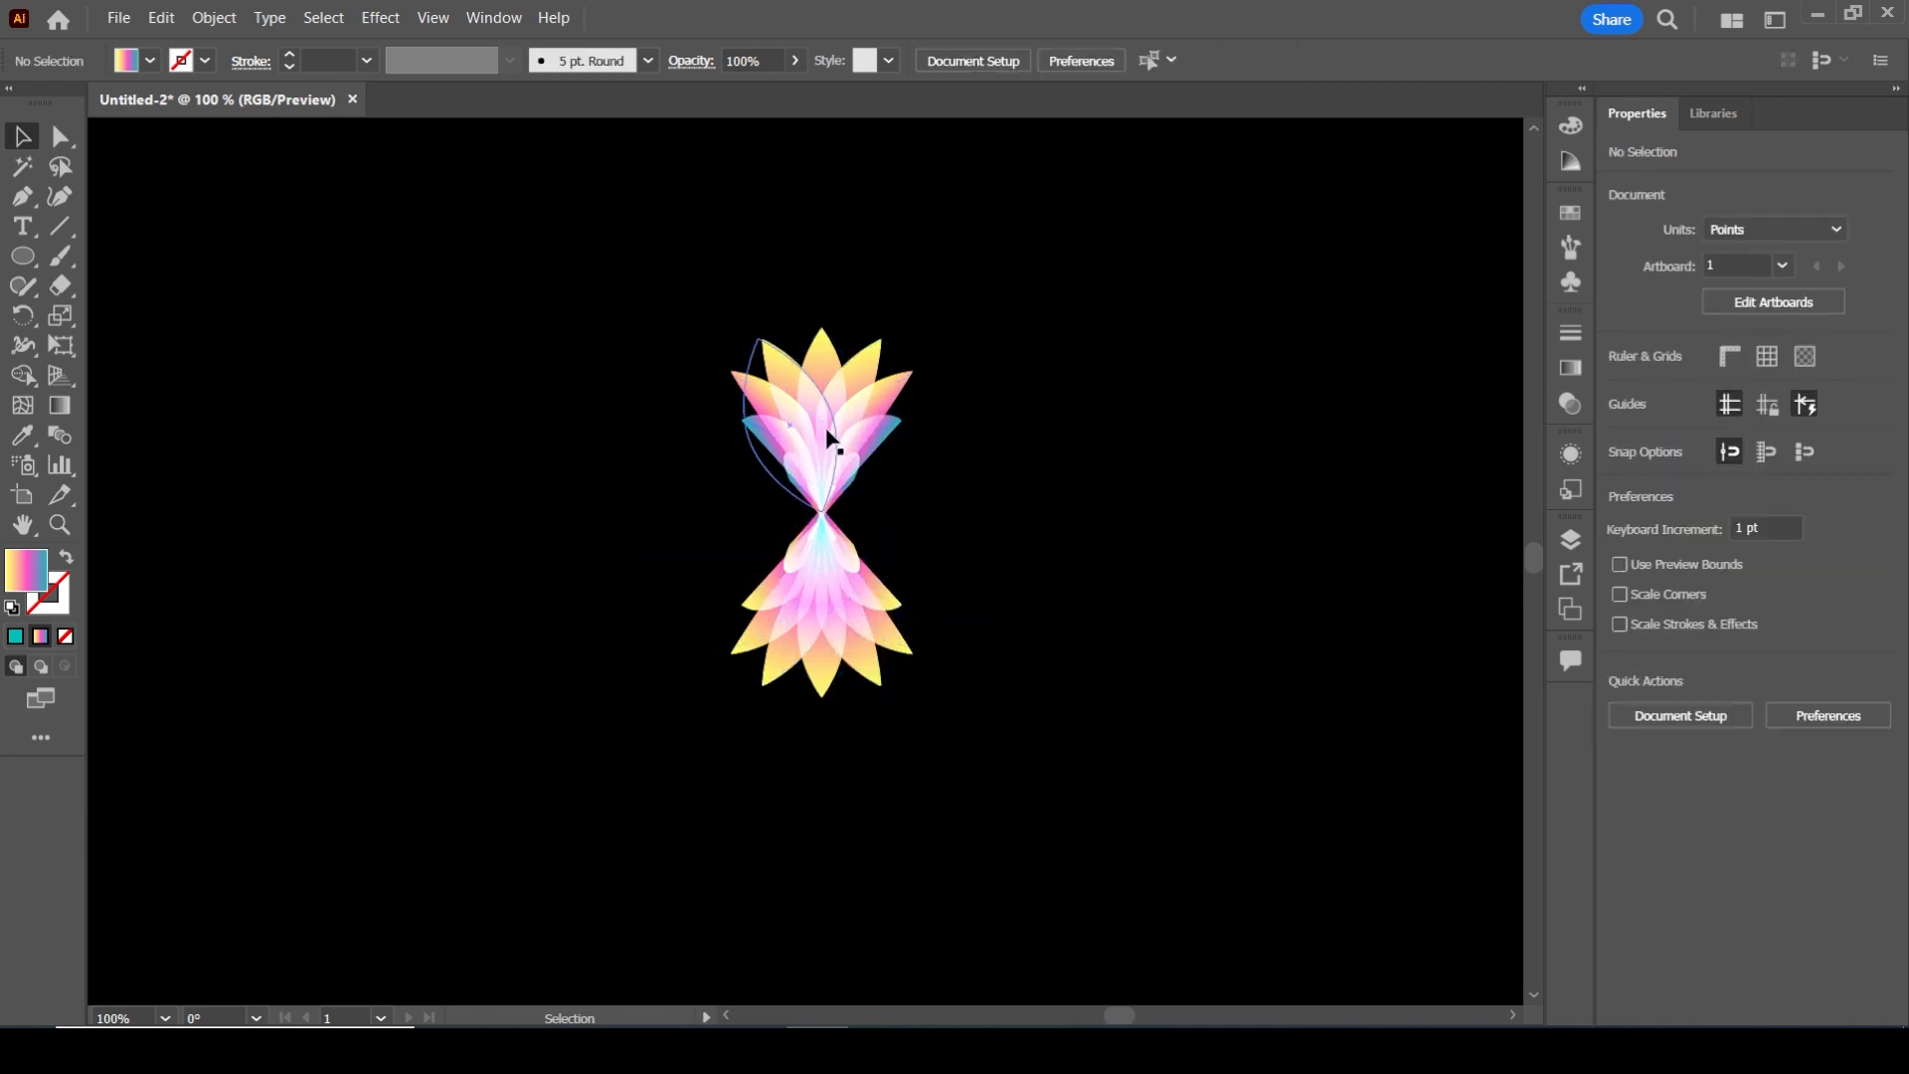
{"action": "left_click", "coordinate": [784, 426]}
{"action": "left_click", "coordinate": [213, 17]}
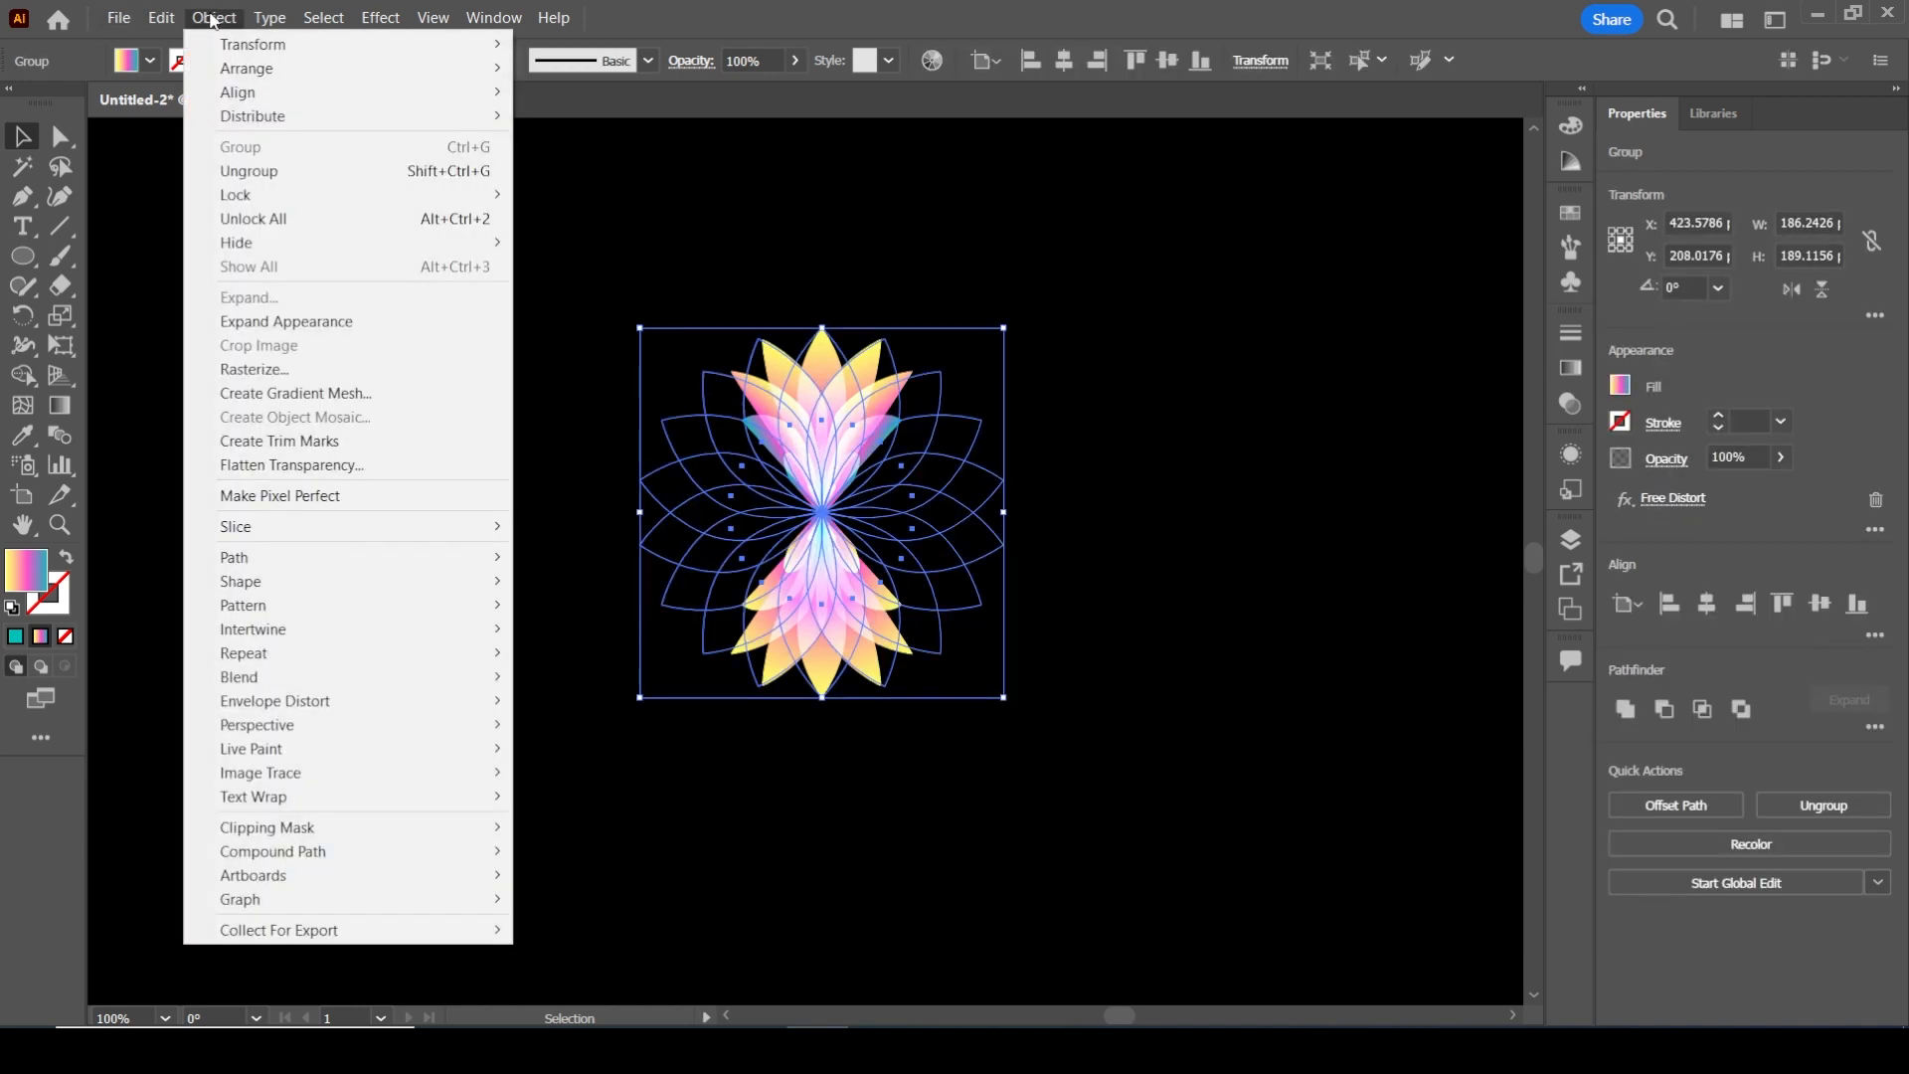
{"action": "left_click", "coordinate": [336, 323]}
{"action": "left_click", "coordinate": [480, 362]}
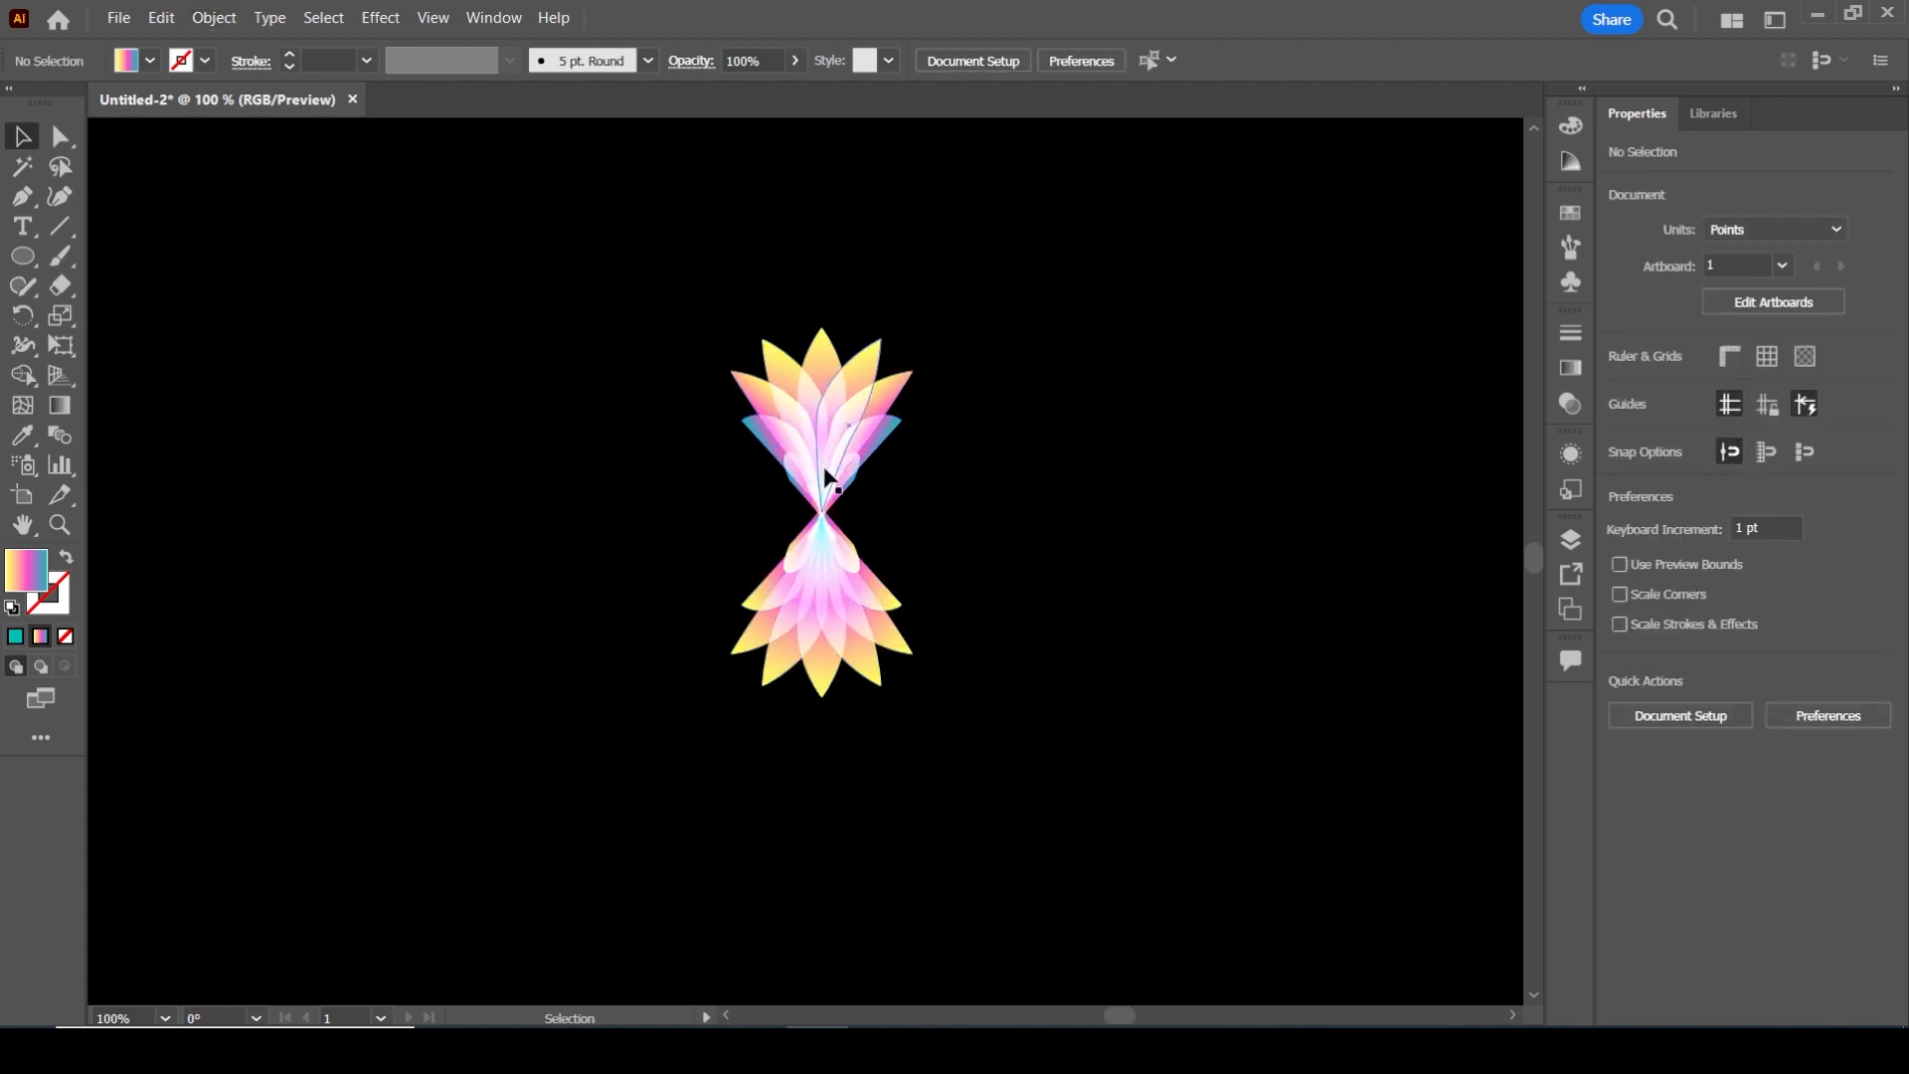
Copy the hourglass petal group, paste it in place, and rotate the copy 90° to form a four-sided flower
{"action": "left_click_drag", "start_coordinate": [562, 302], "coordinate": [618, 384]}
{"action": "key", "text": "ctrl+a"}
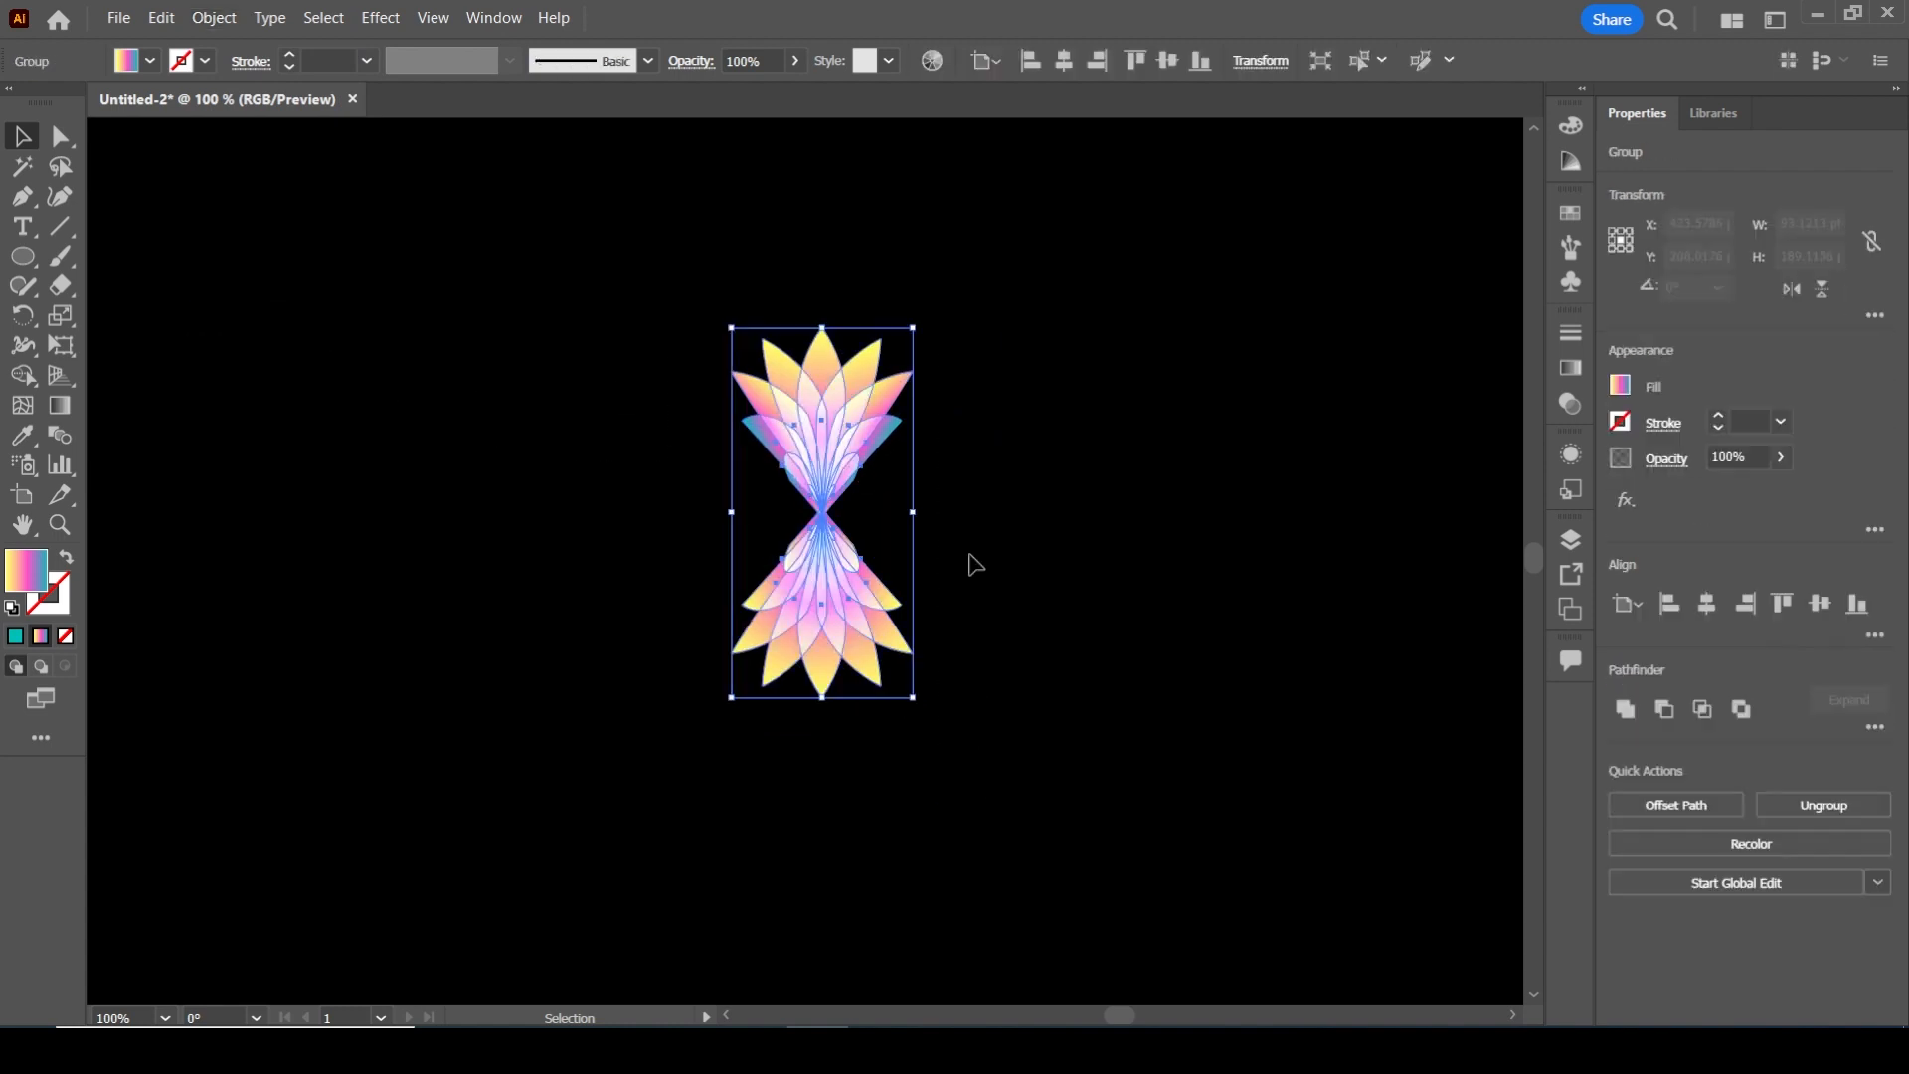
{"action": "left_click", "coordinate": [163, 20]}
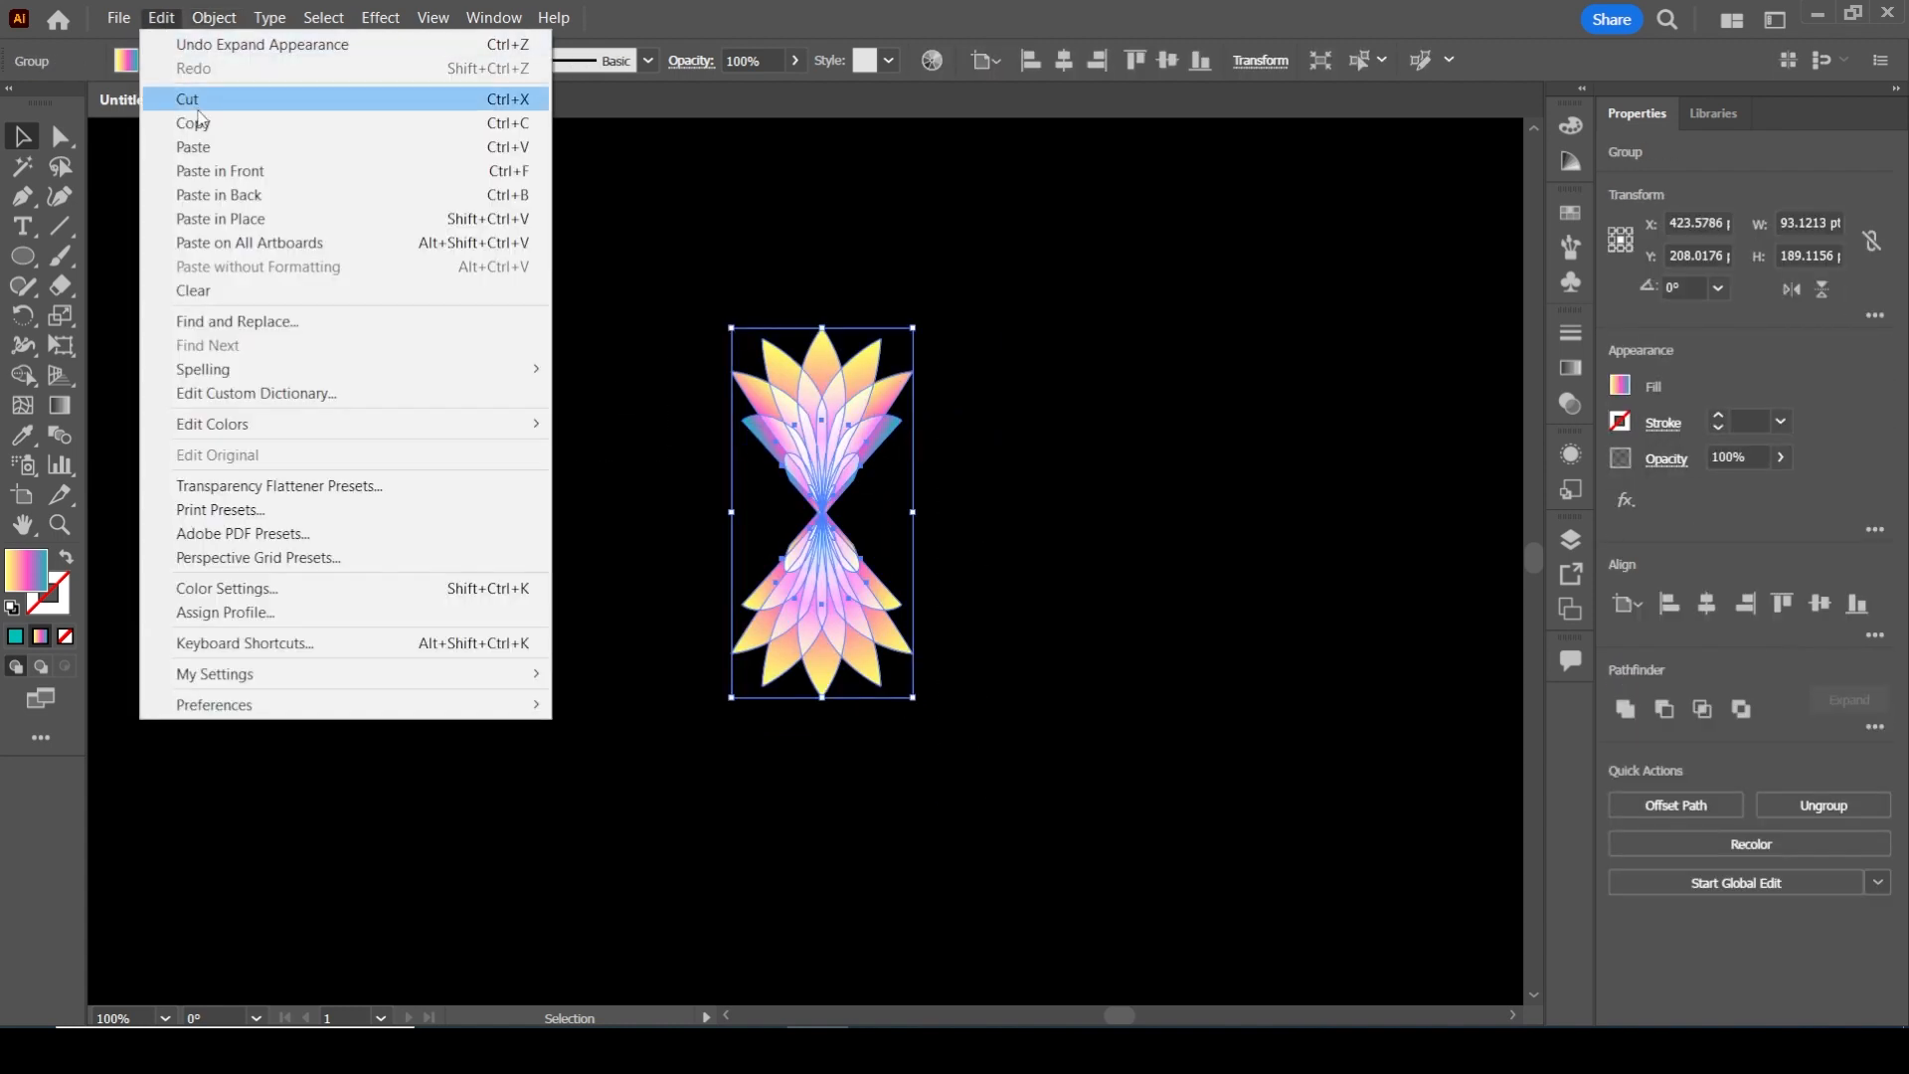
{"action": "left_click", "coordinate": [189, 122]}
{"action": "left_click", "coordinate": [162, 17]}
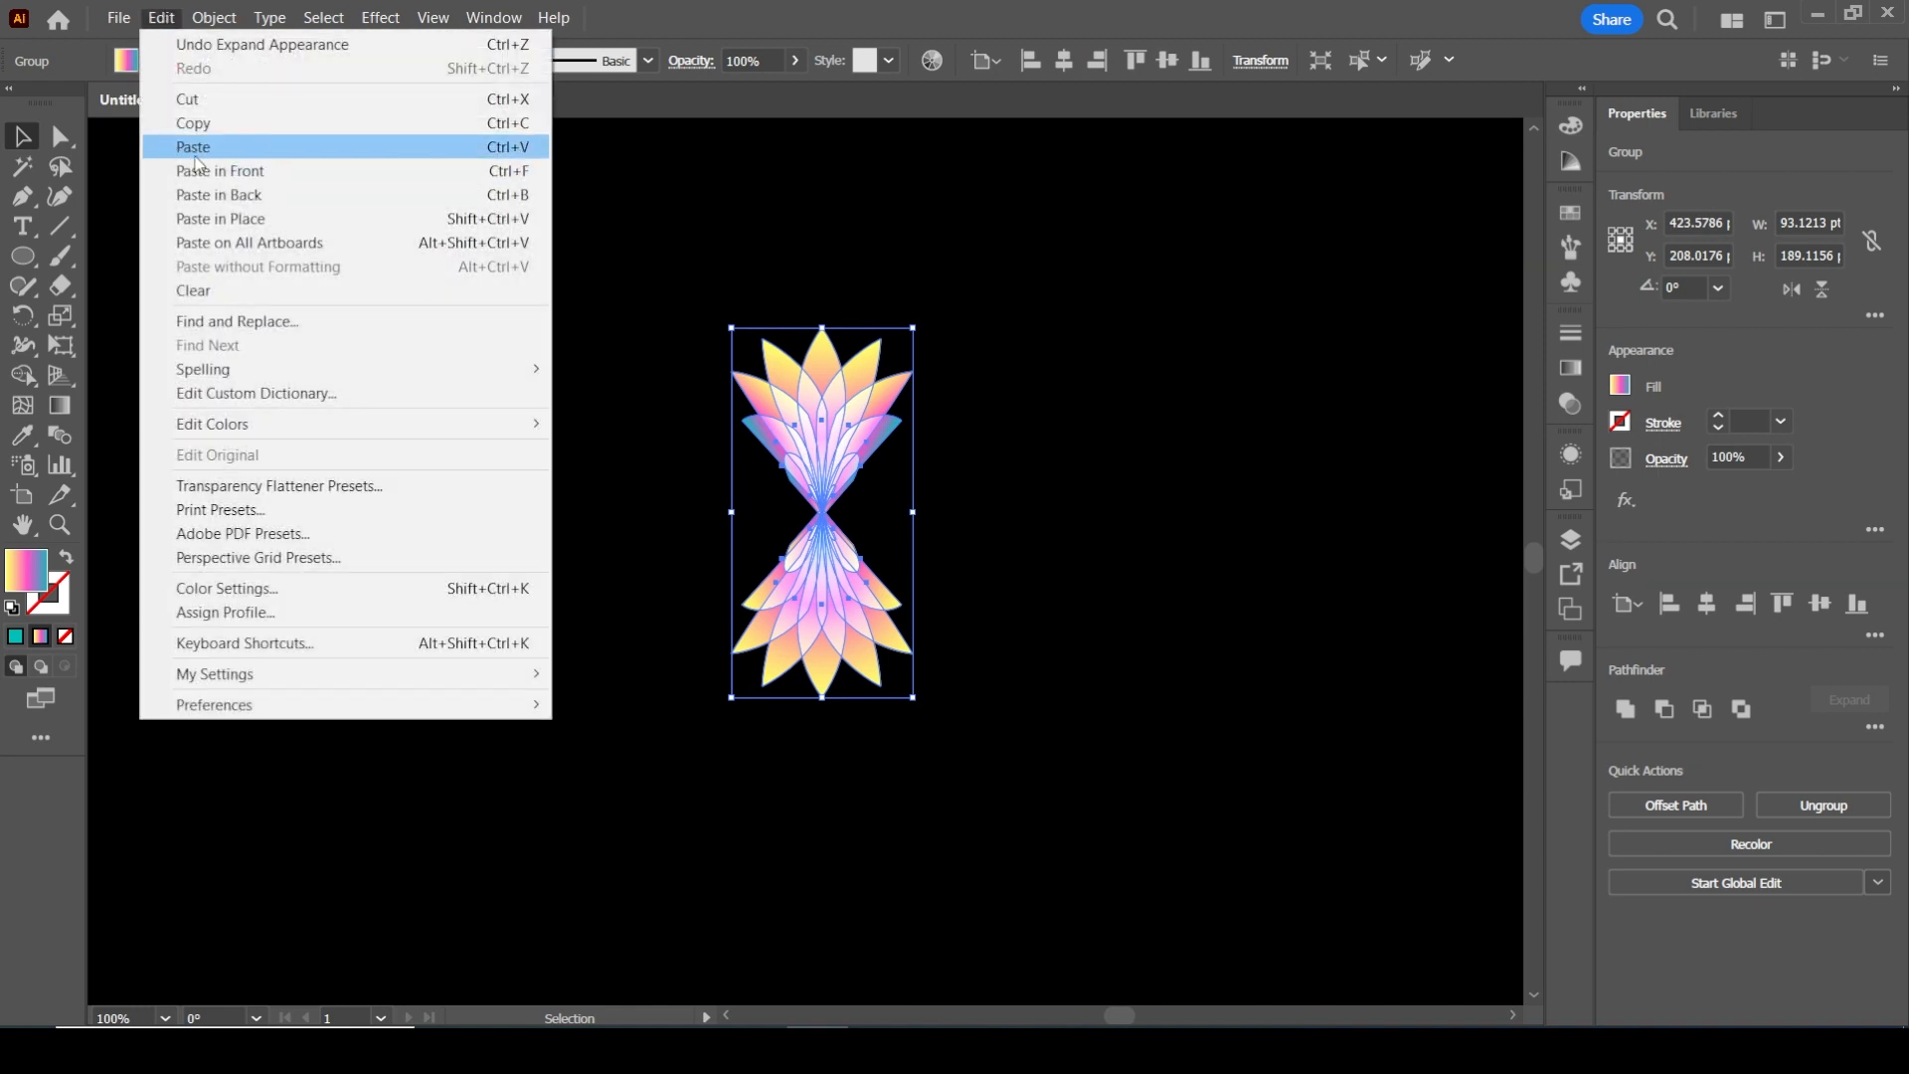
{"action": "left_click", "coordinate": [239, 219]}
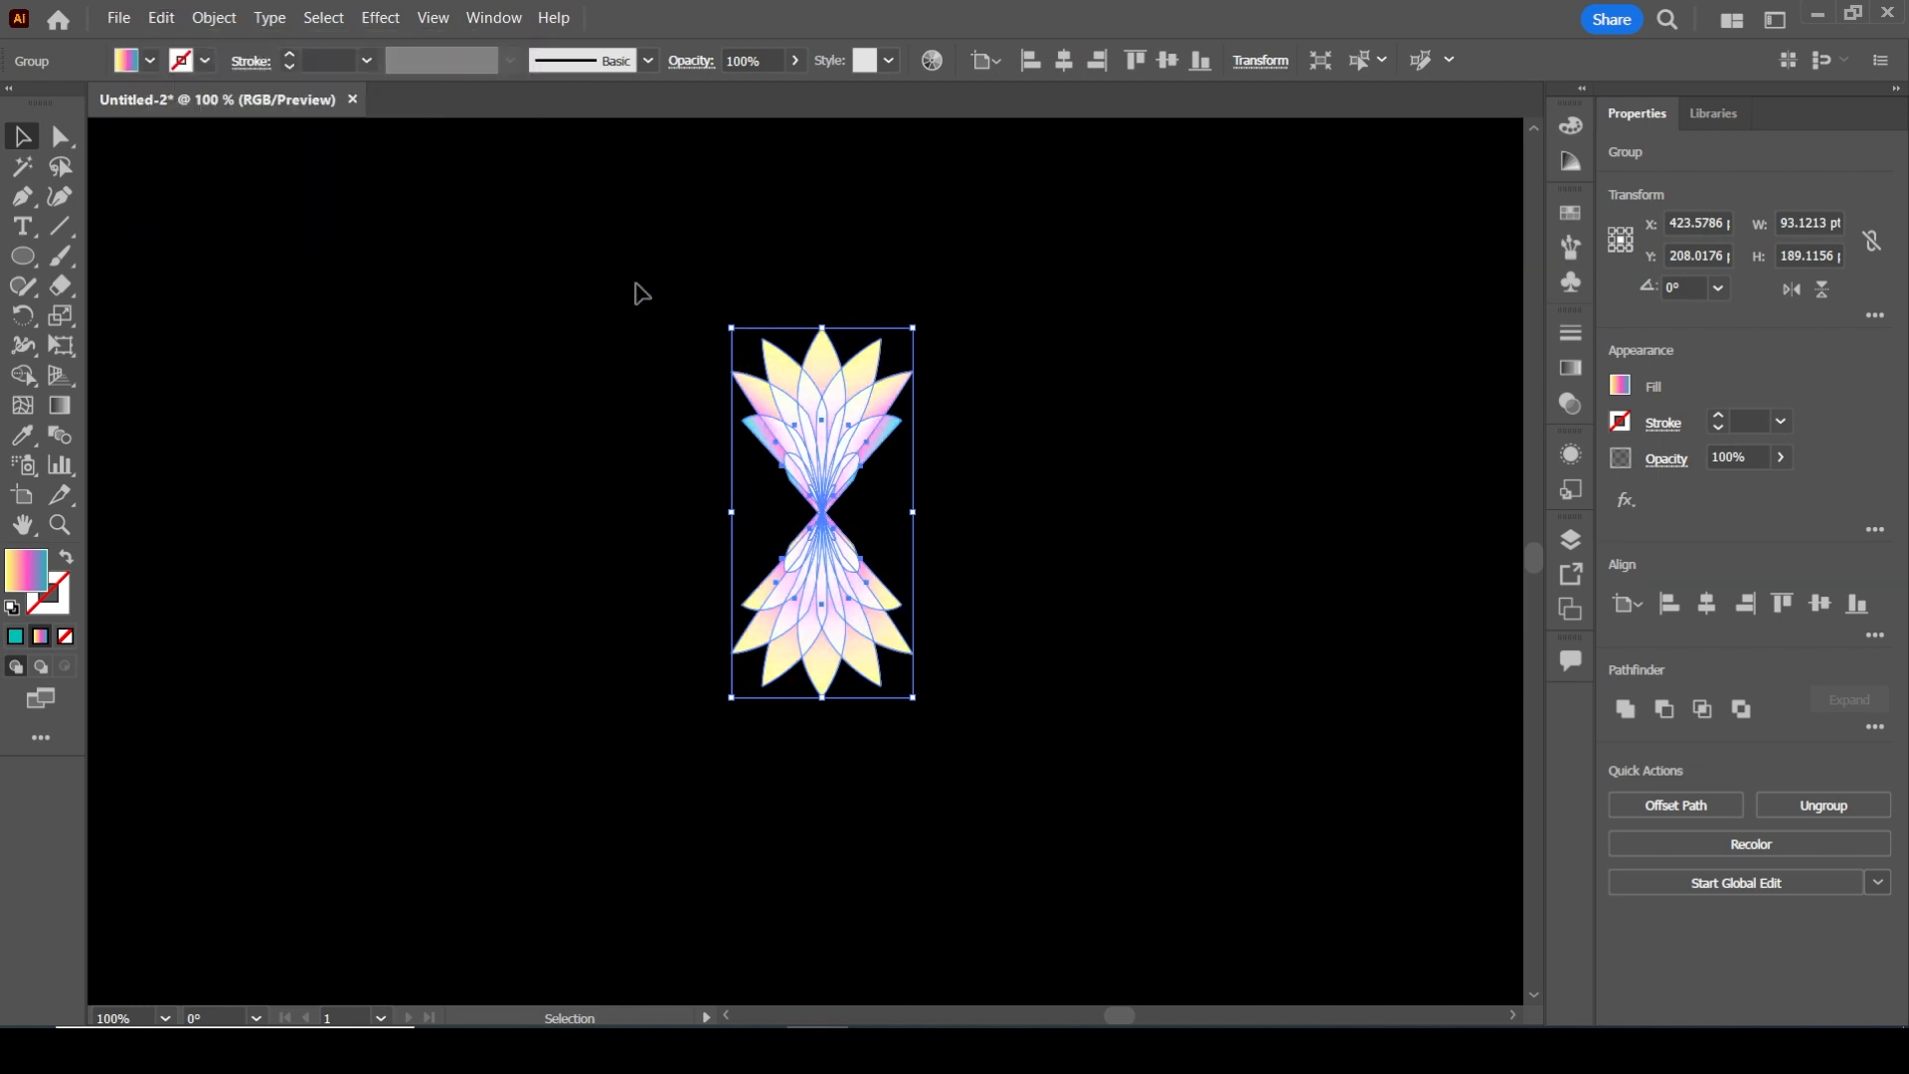
{"action": "left_click_drag", "start_coordinate": [737, 316], "coordinate": [984, 431]}
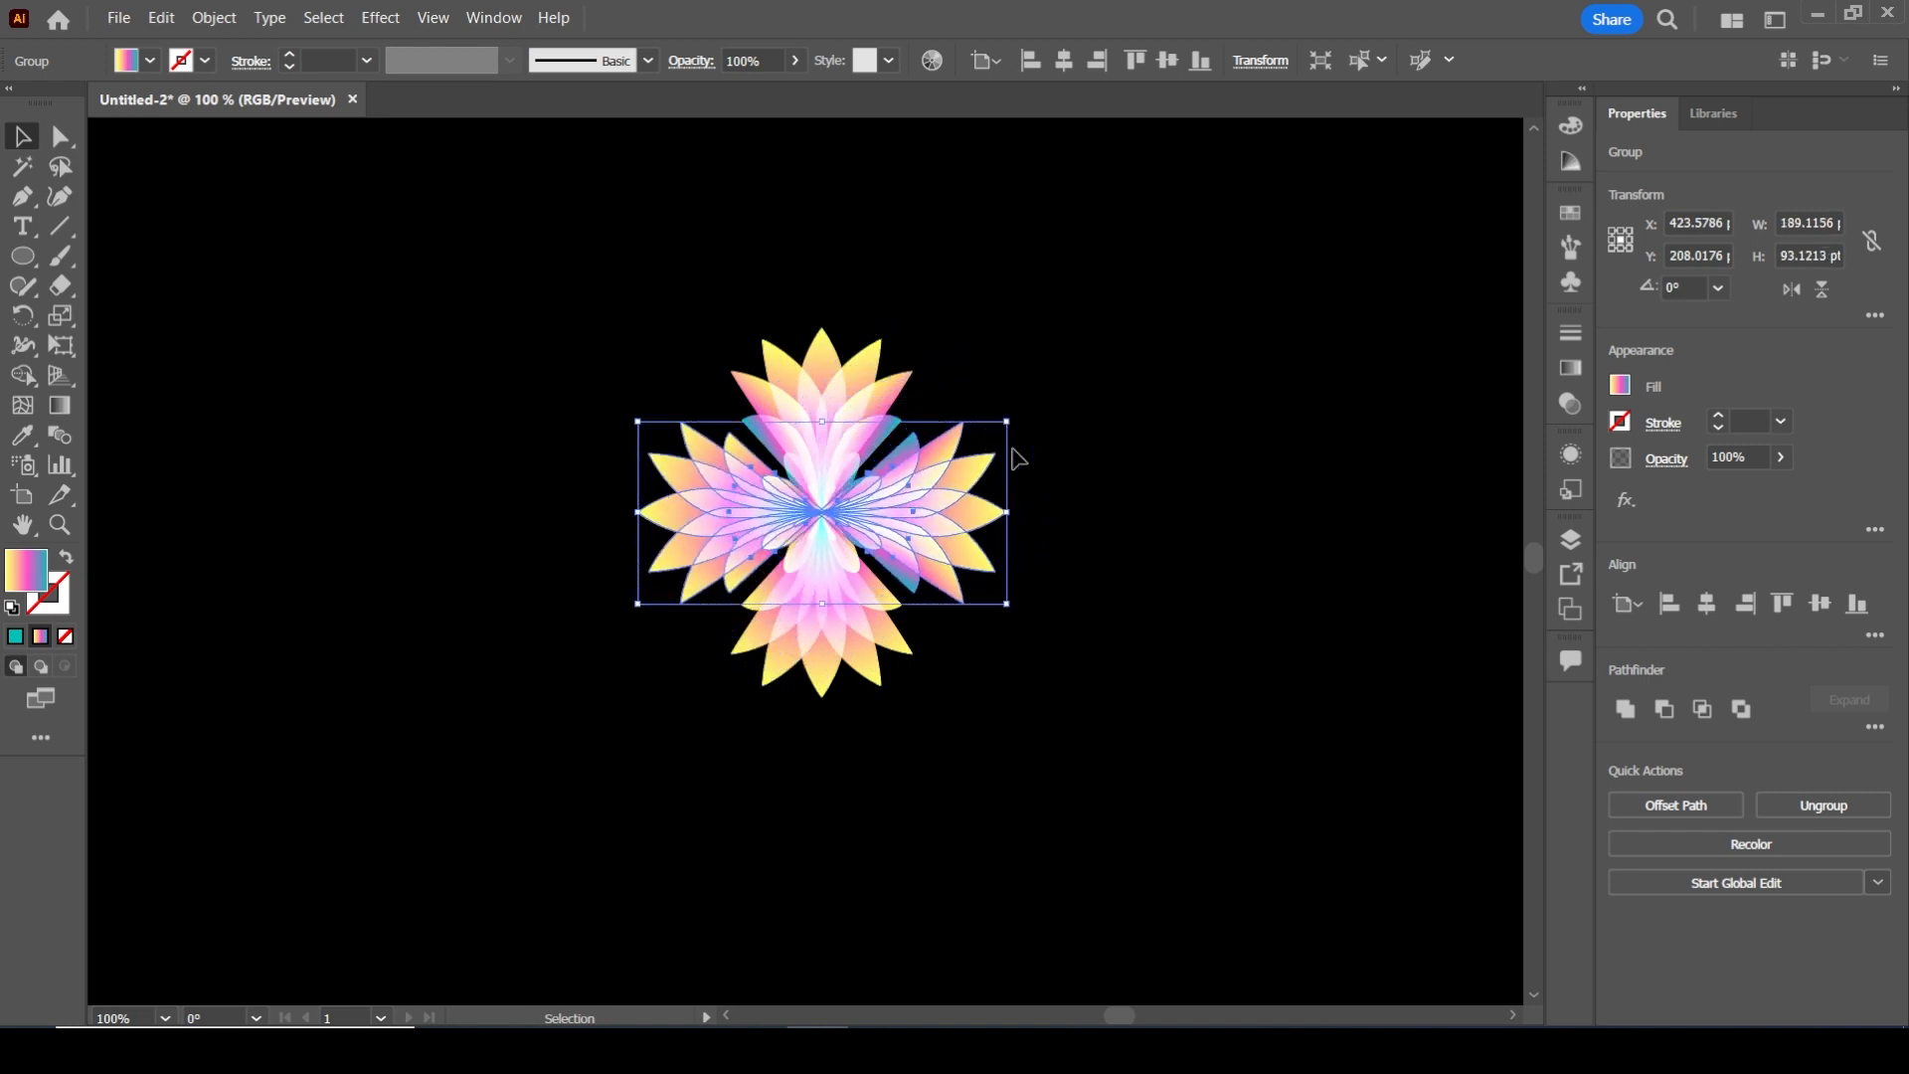
Enlarge both petal groups together into a flower about 438 pt wide and high in the right half of the artboard
{"action": "left_click", "coordinate": [1074, 514]}
{"action": "left_click_drag", "start_coordinate": [546, 304], "coordinate": [1132, 815]}
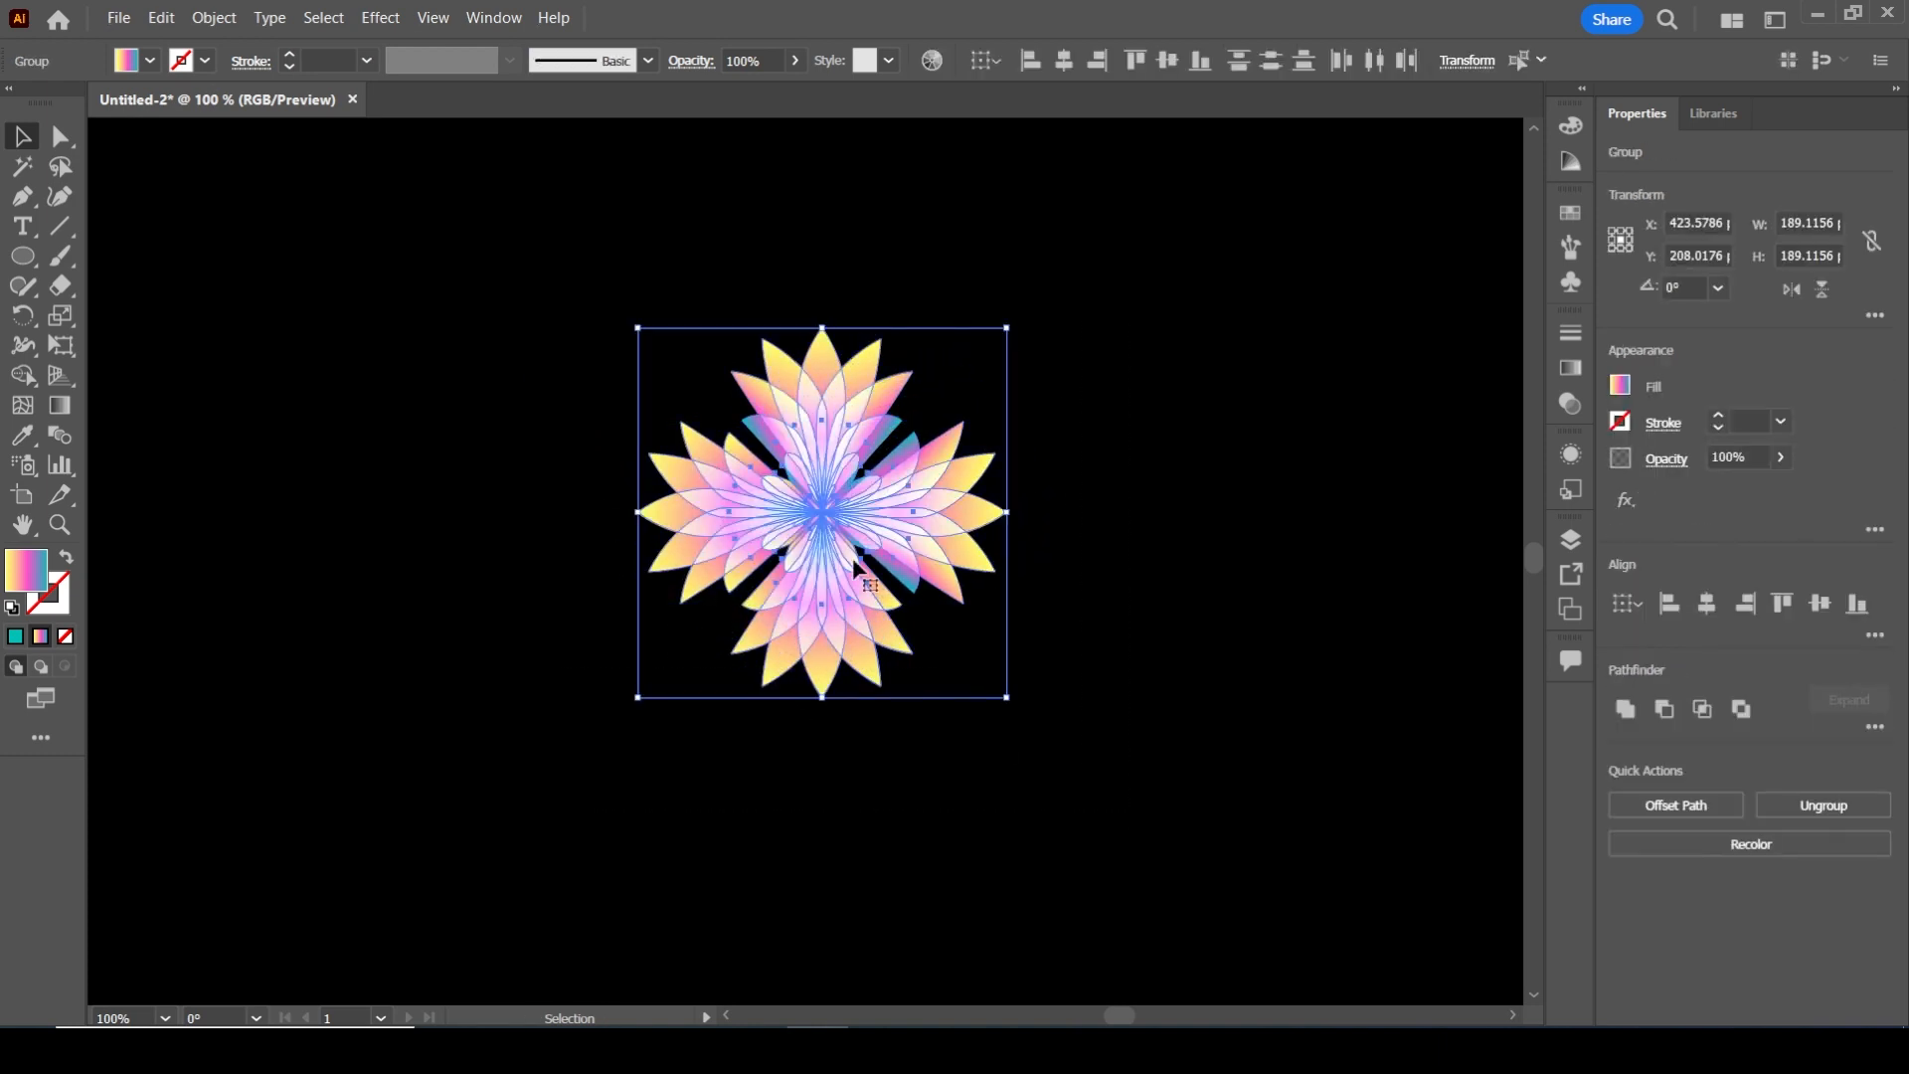
{"action": "left_click", "coordinate": [1219, 541]}
{"action": "scroll", "coordinate": [835, 516], "scroll_direction": "up", "scroll_amount": 2}
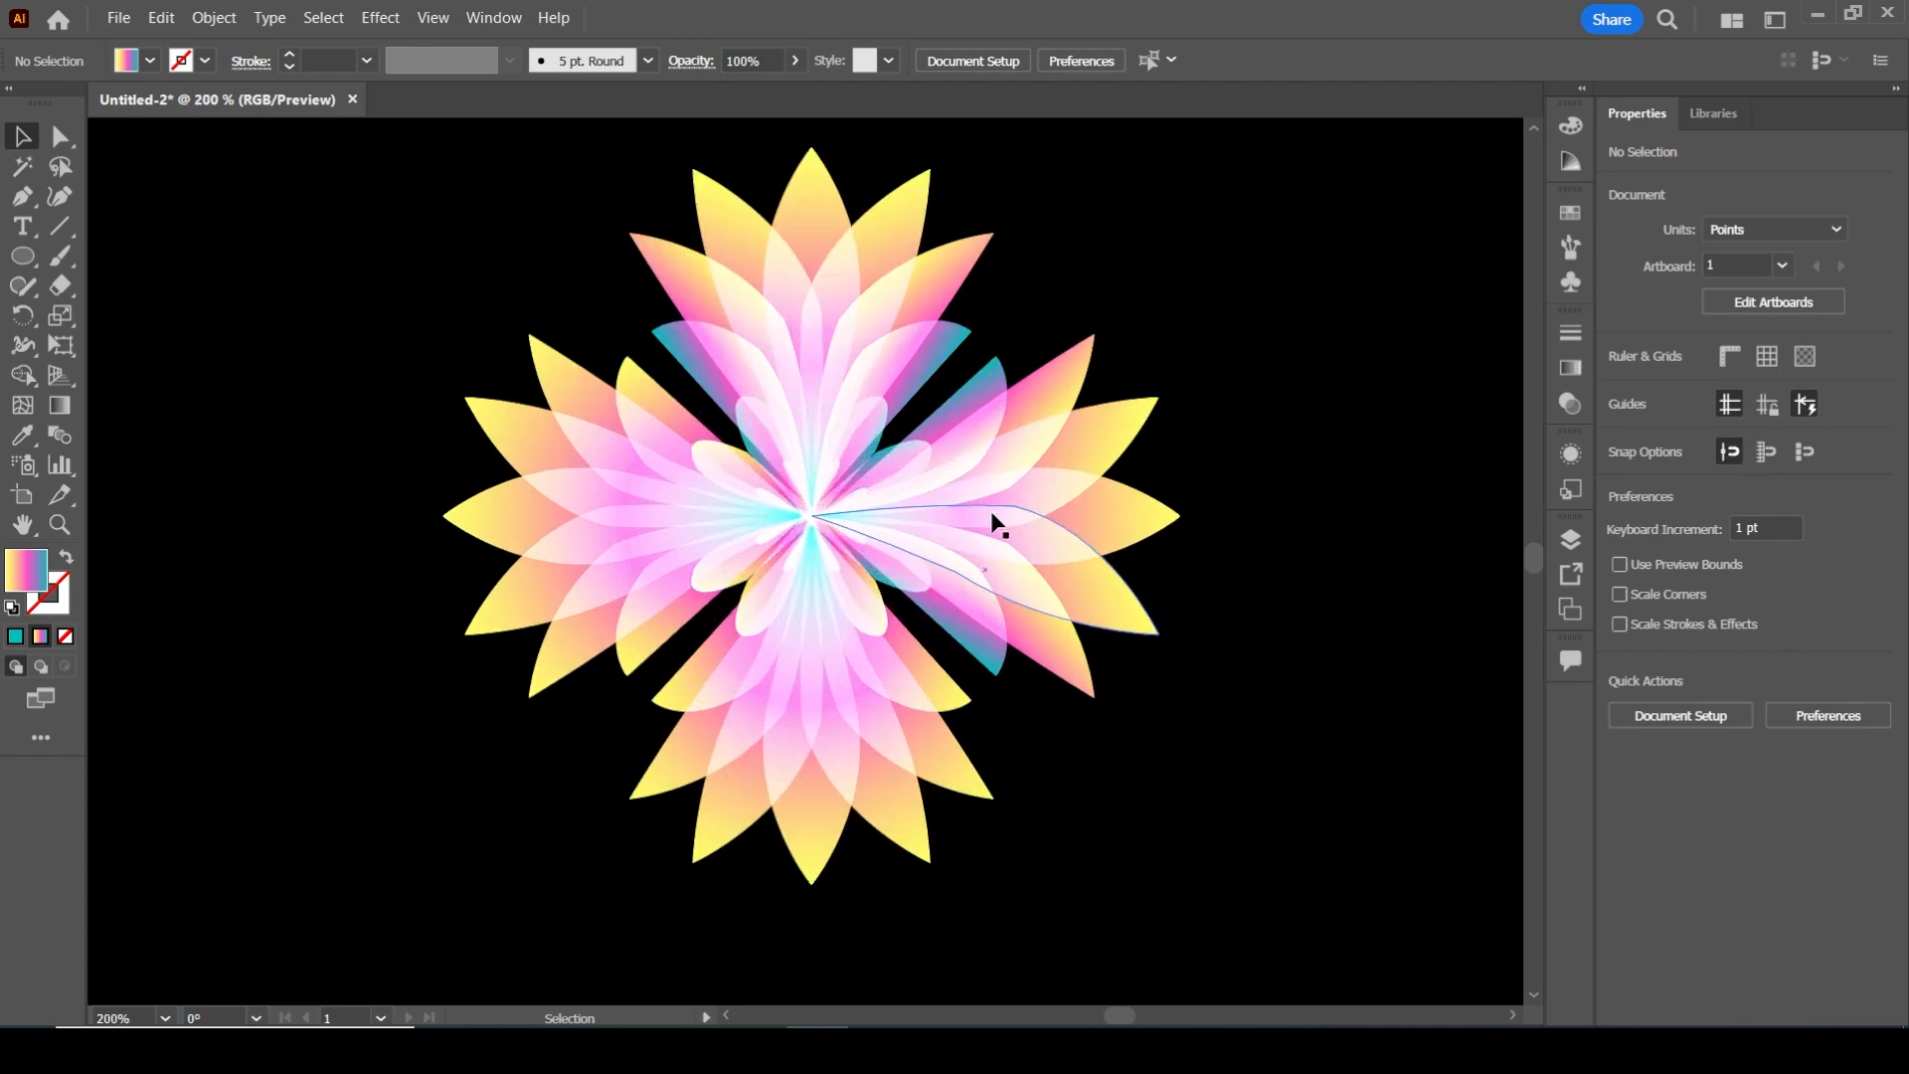
{"action": "scroll", "coordinate": [929, 425], "scroll_direction": "up", "scroll_amount": 3}
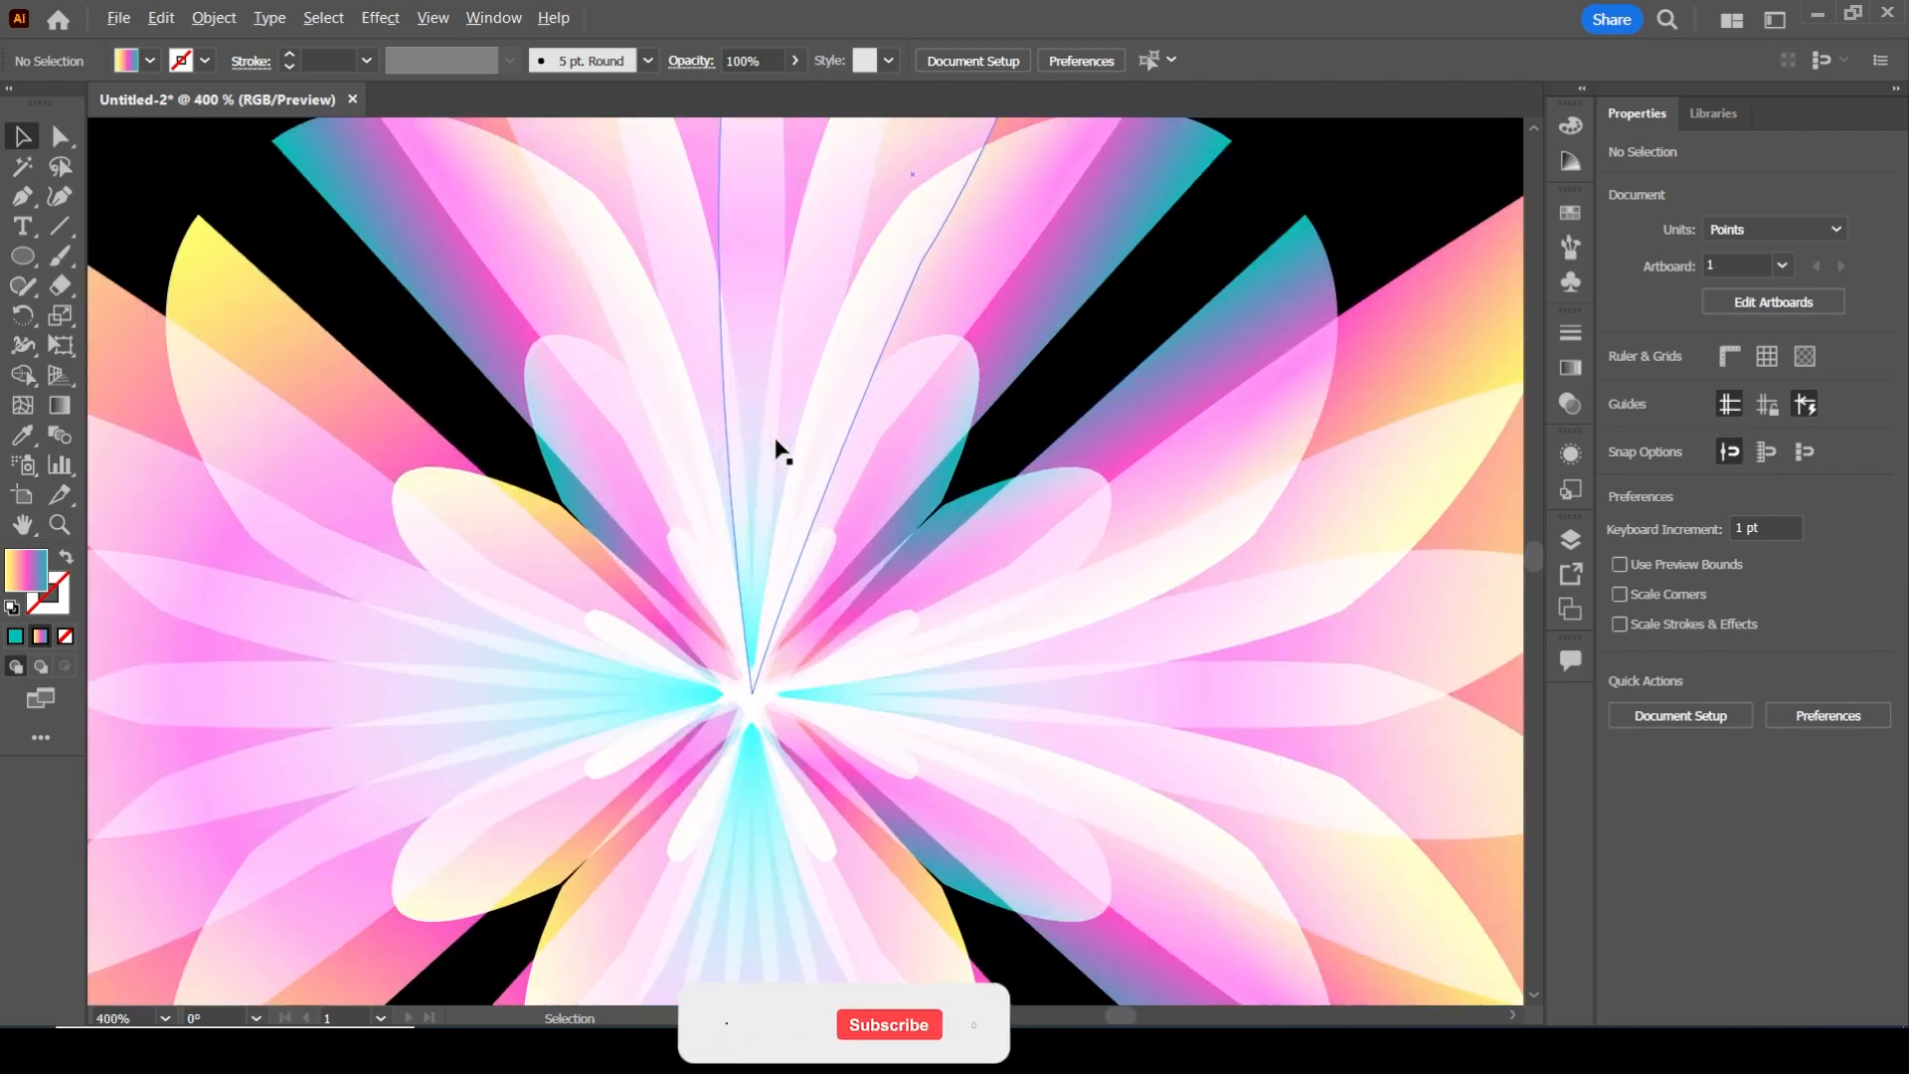
{"action": "scroll", "coordinate": [779, 448], "scroll_direction": "down", "scroll_amount": 3}
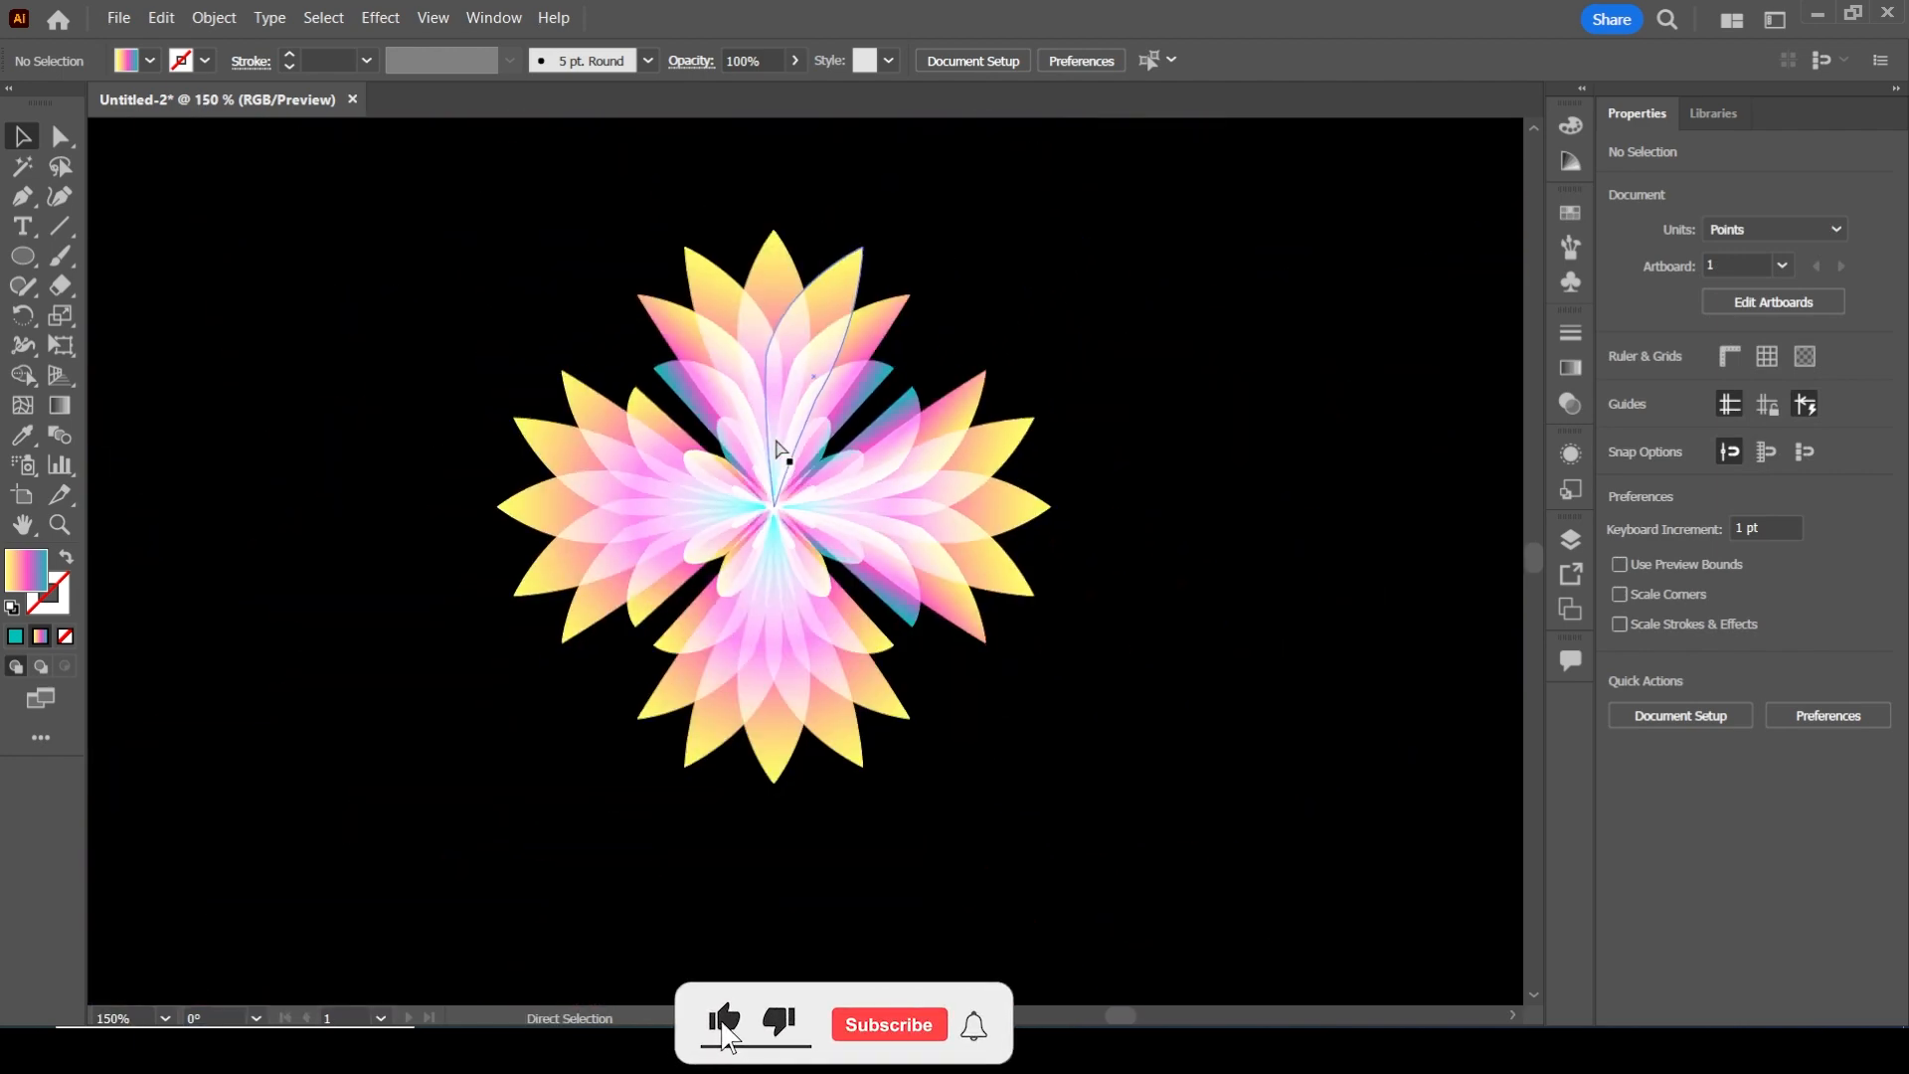
{"action": "scroll", "coordinate": [779, 447], "scroll_direction": "down", "scroll_amount": 3}
{"action": "left_click_drag", "start_coordinate": [568, 264], "coordinate": [1094, 666]}
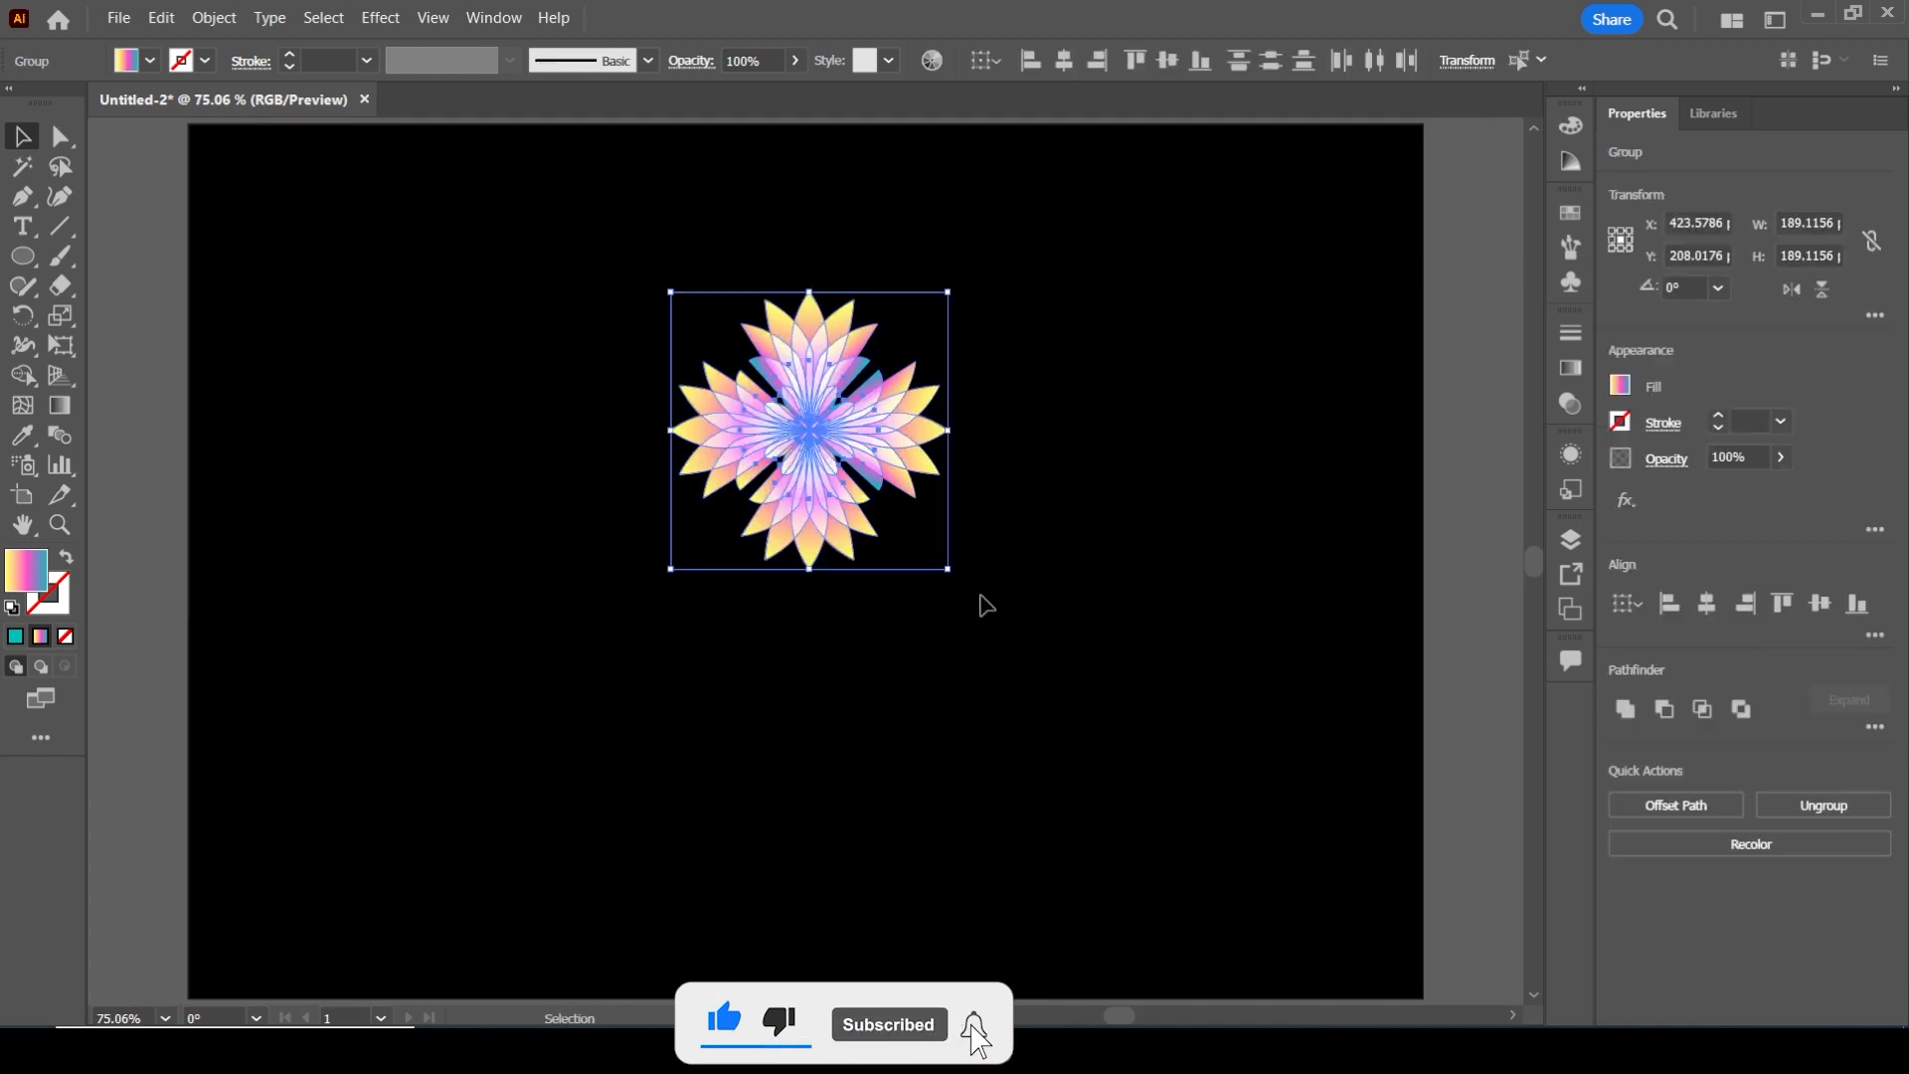
{"action": "left_click_drag", "start_coordinate": [948, 569], "coordinate": [1322, 929]}
{"action": "left_click_drag", "start_coordinate": [636, 220], "coordinate": [1411, 929]}
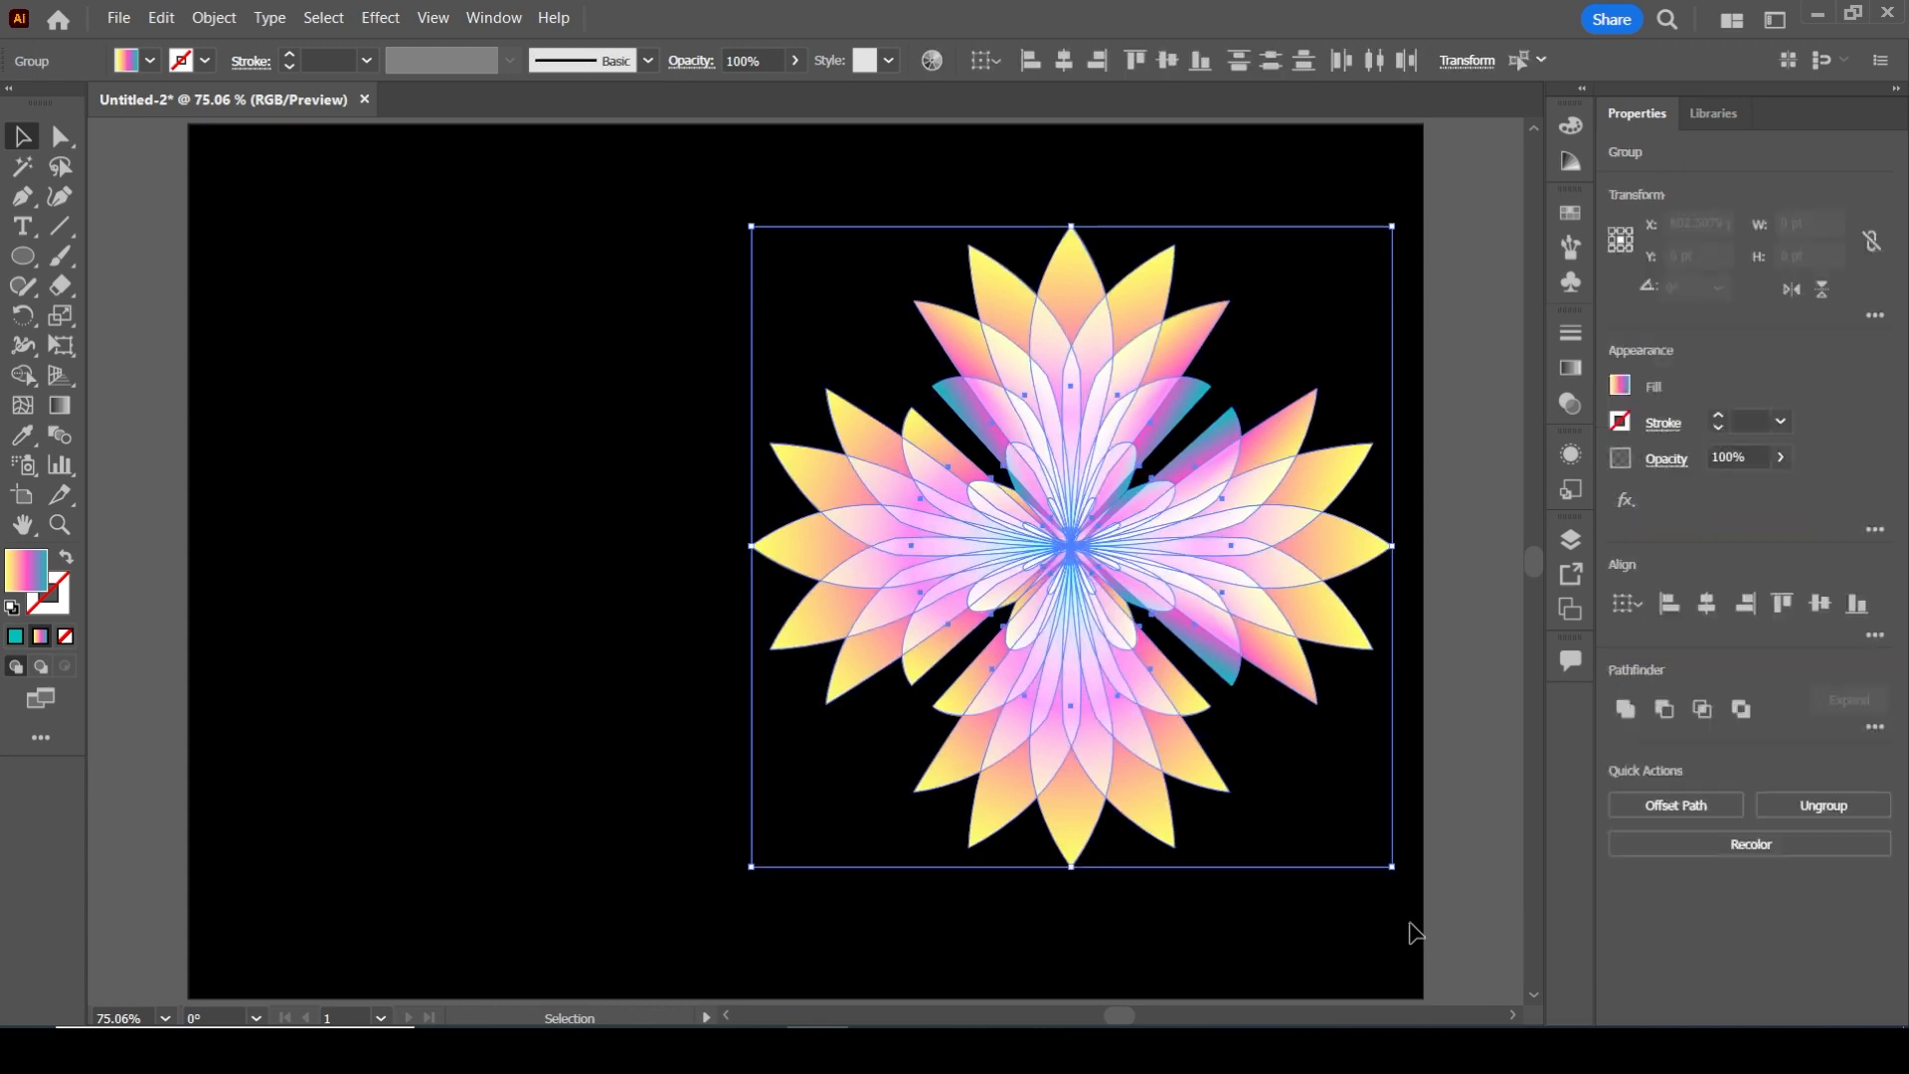
Duplicate the flower to the left of the original and scale both down to about 403 pt each to fit the artboard
{"action": "left_click_drag", "start_coordinate": [1076, 602], "coordinate": [542, 606]}
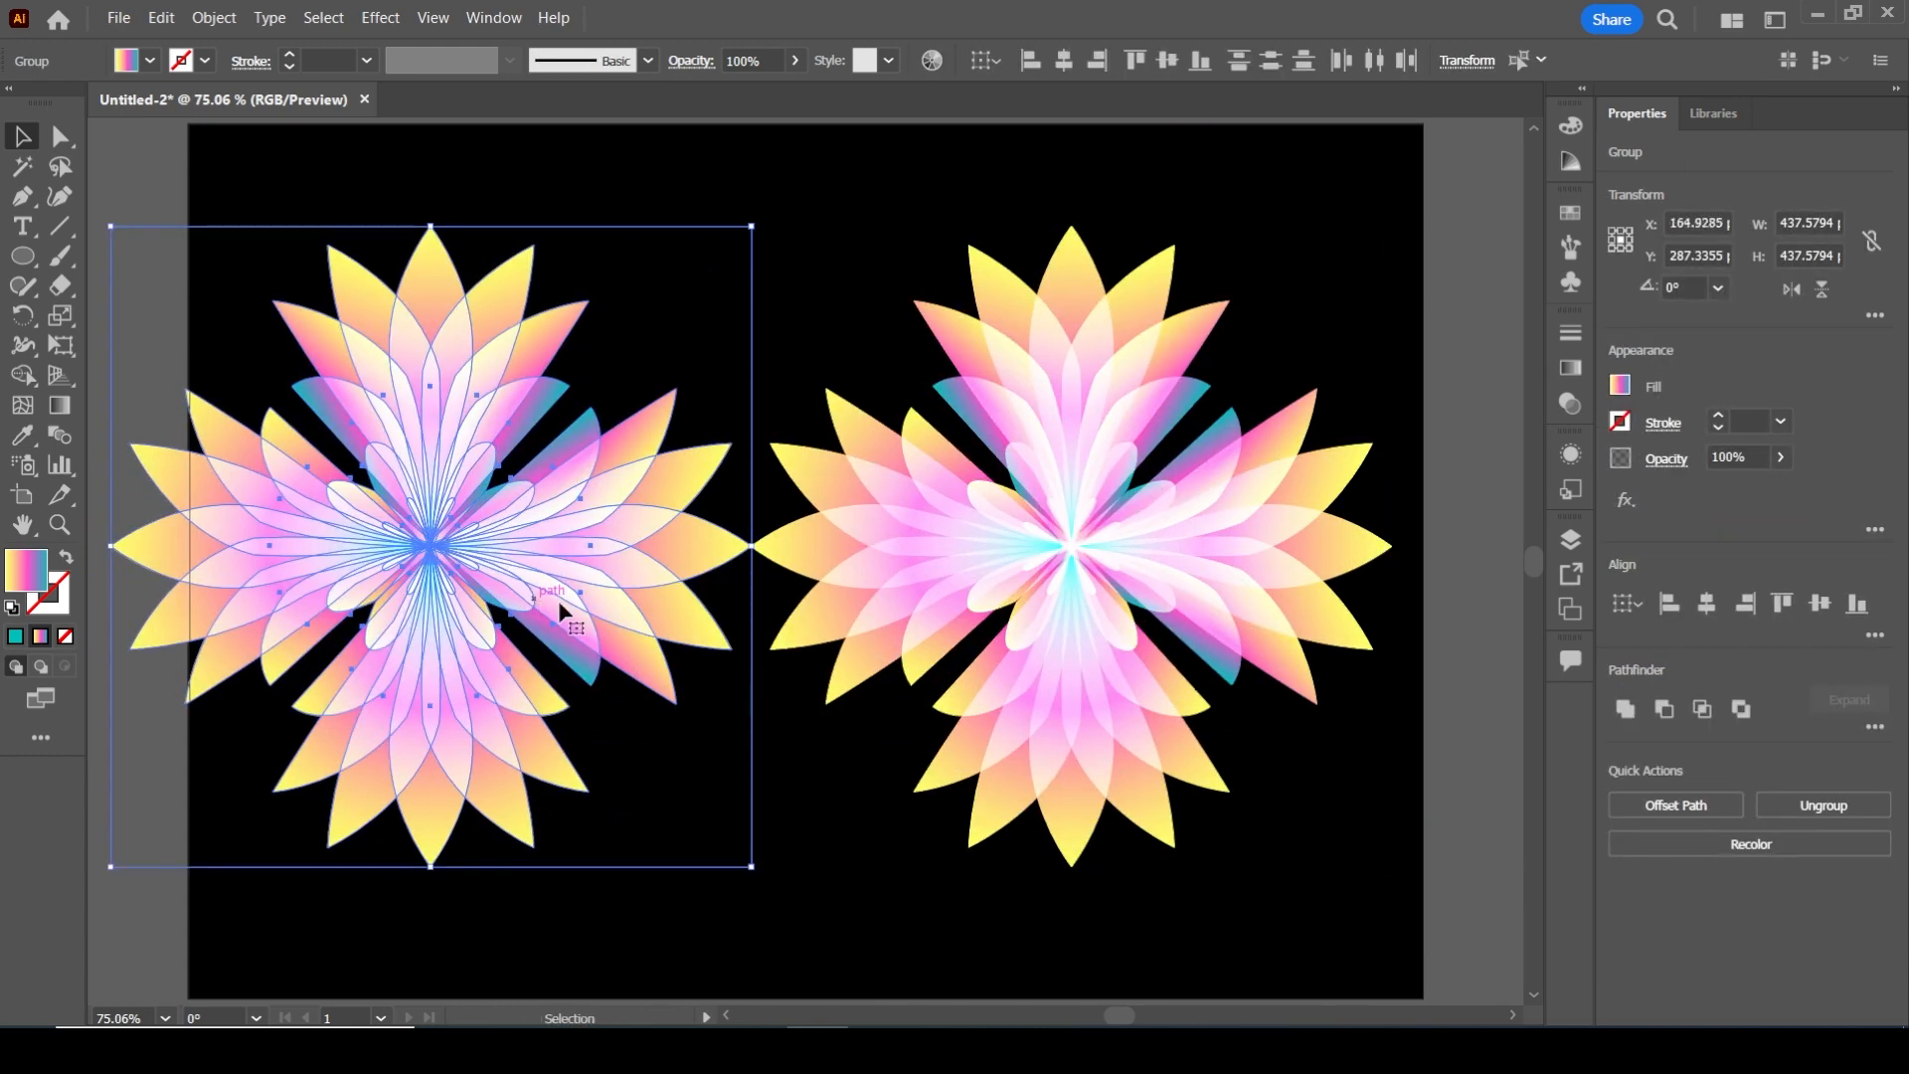
{"action": "left_click", "coordinate": [1355, 218]}
{"action": "left_click_drag", "start_coordinate": [1388, 244], "coordinate": [486, 772]}
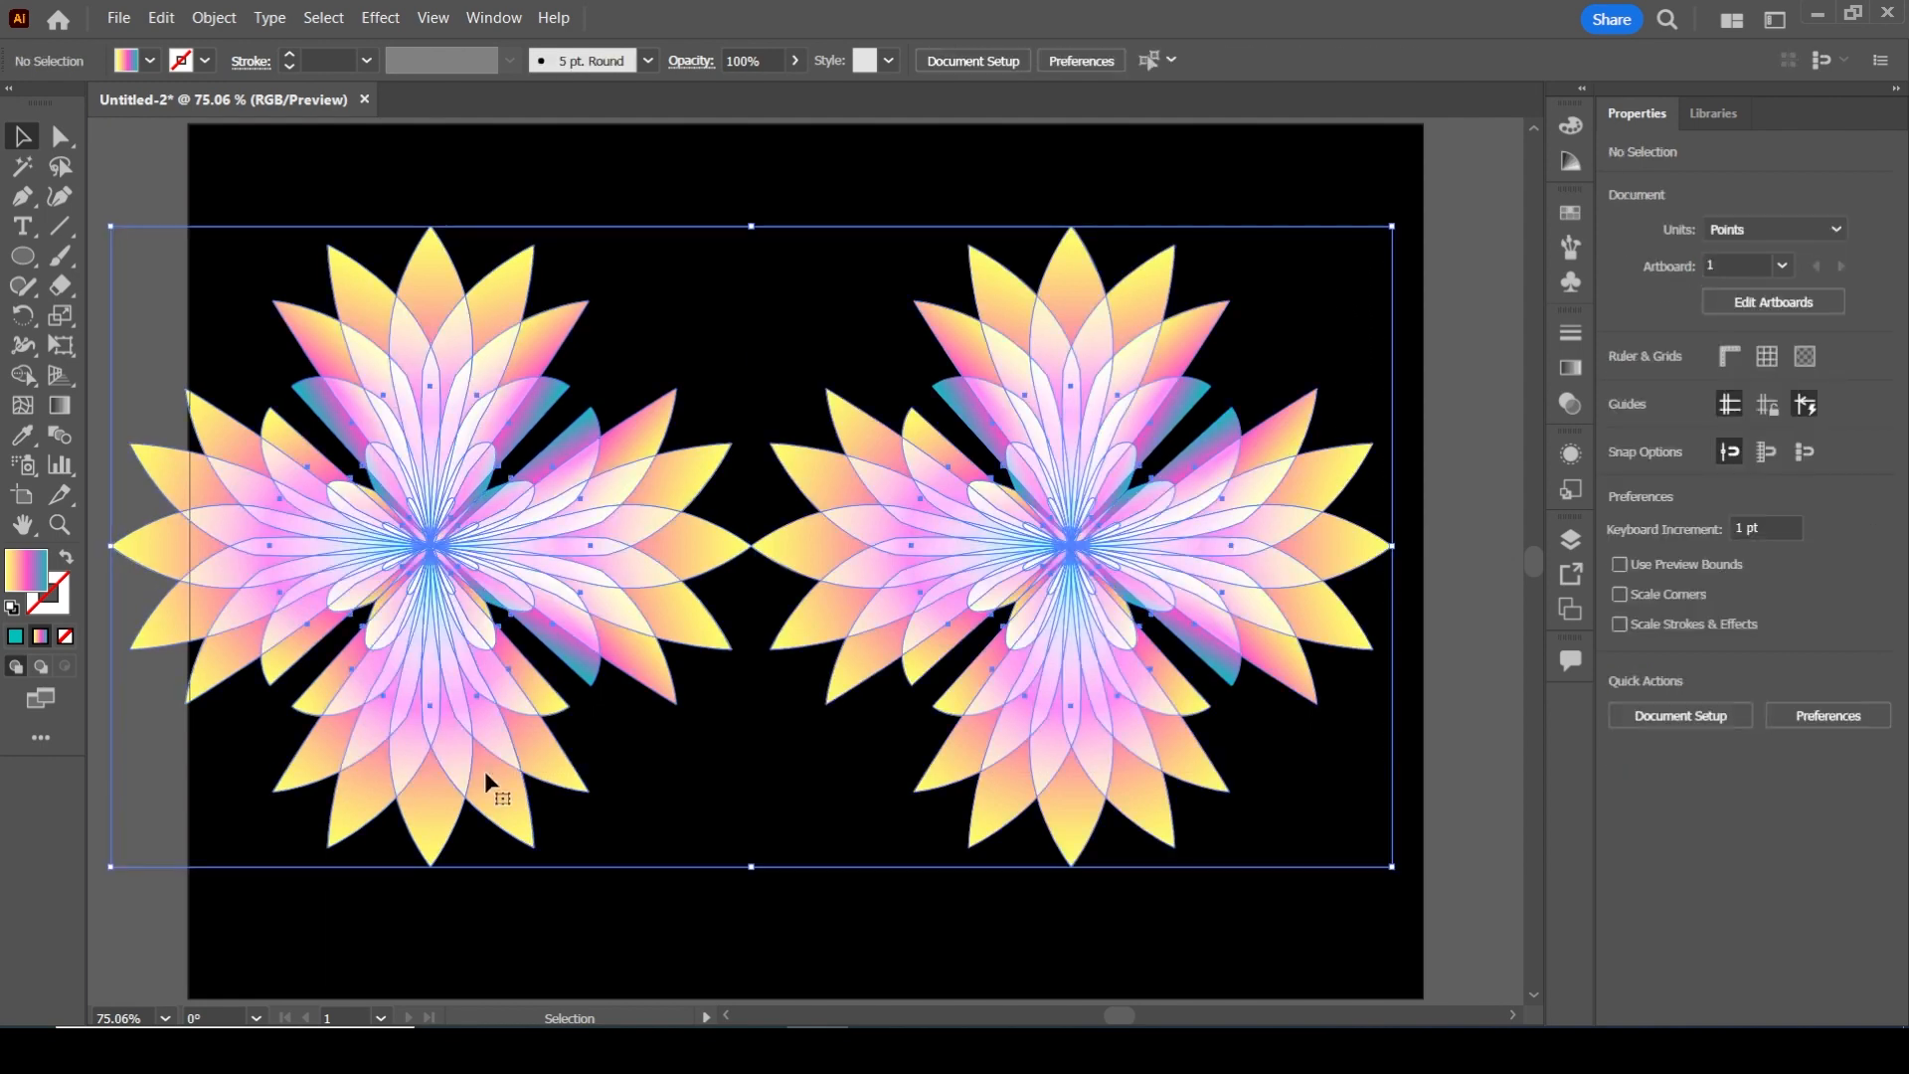
{"action": "left_click_drag", "start_coordinate": [109, 226], "coordinate": [703, 956]}
Change the left flower's gradient fill to a radial gradient
{"action": "left_click", "coordinate": [818, 229]}
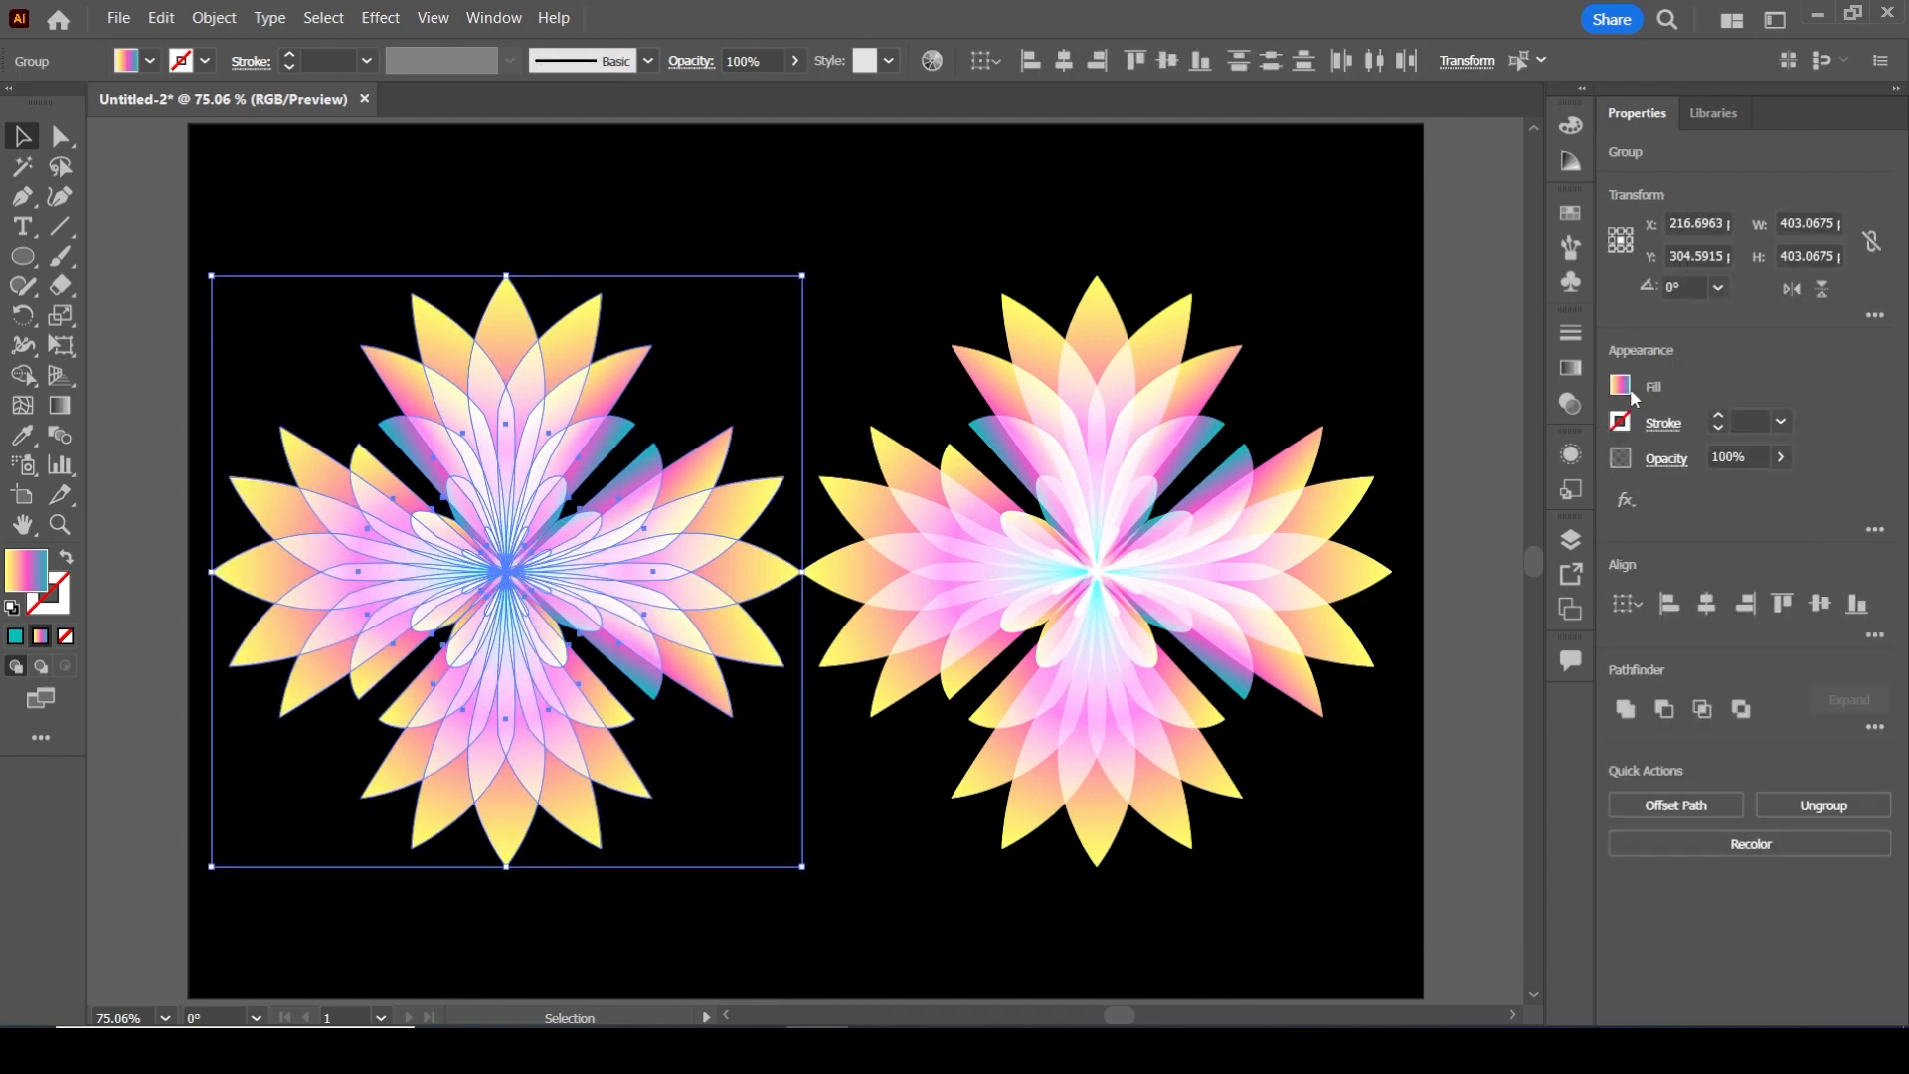
{"action": "left_click", "coordinate": [1621, 386]}
{"action": "left_click", "coordinate": [1767, 356]}
{"action": "left_click", "coordinate": [1571, 367]}
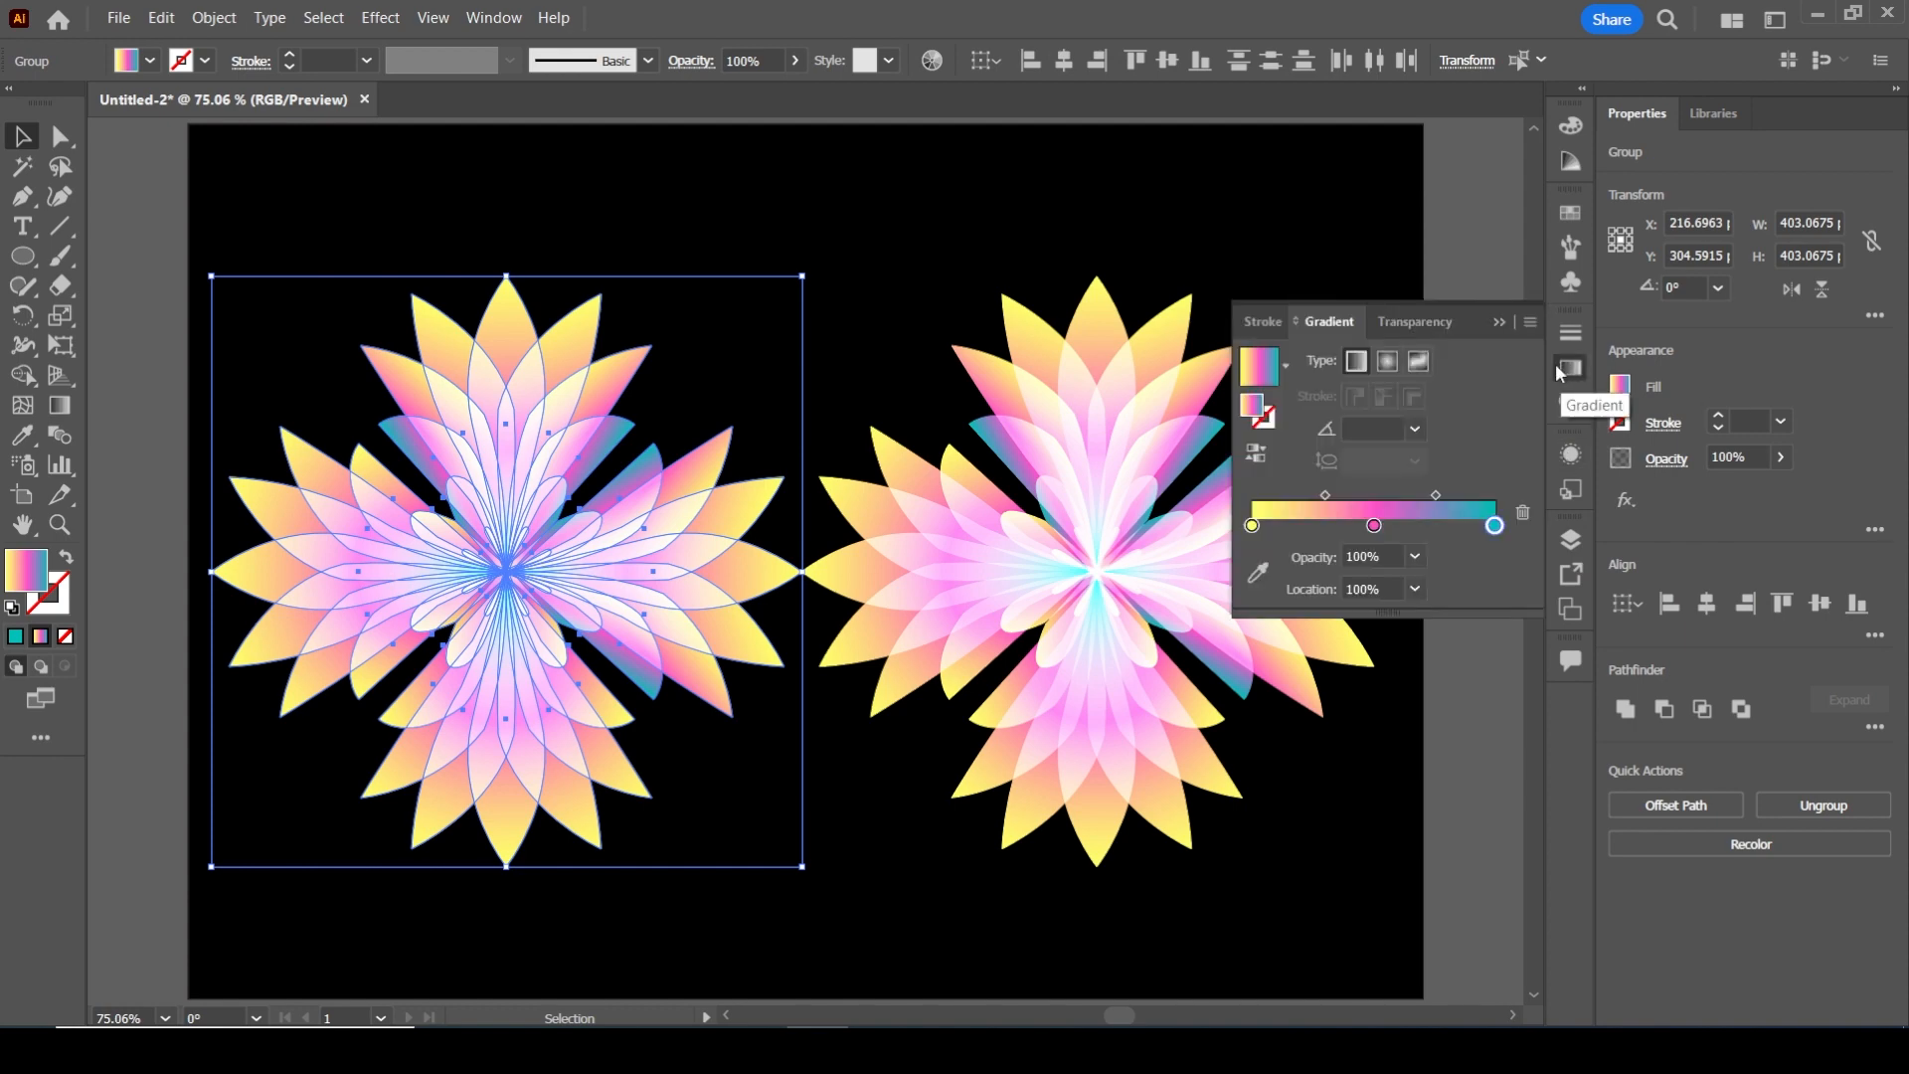
{"action": "left_click", "coordinate": [1387, 363]}
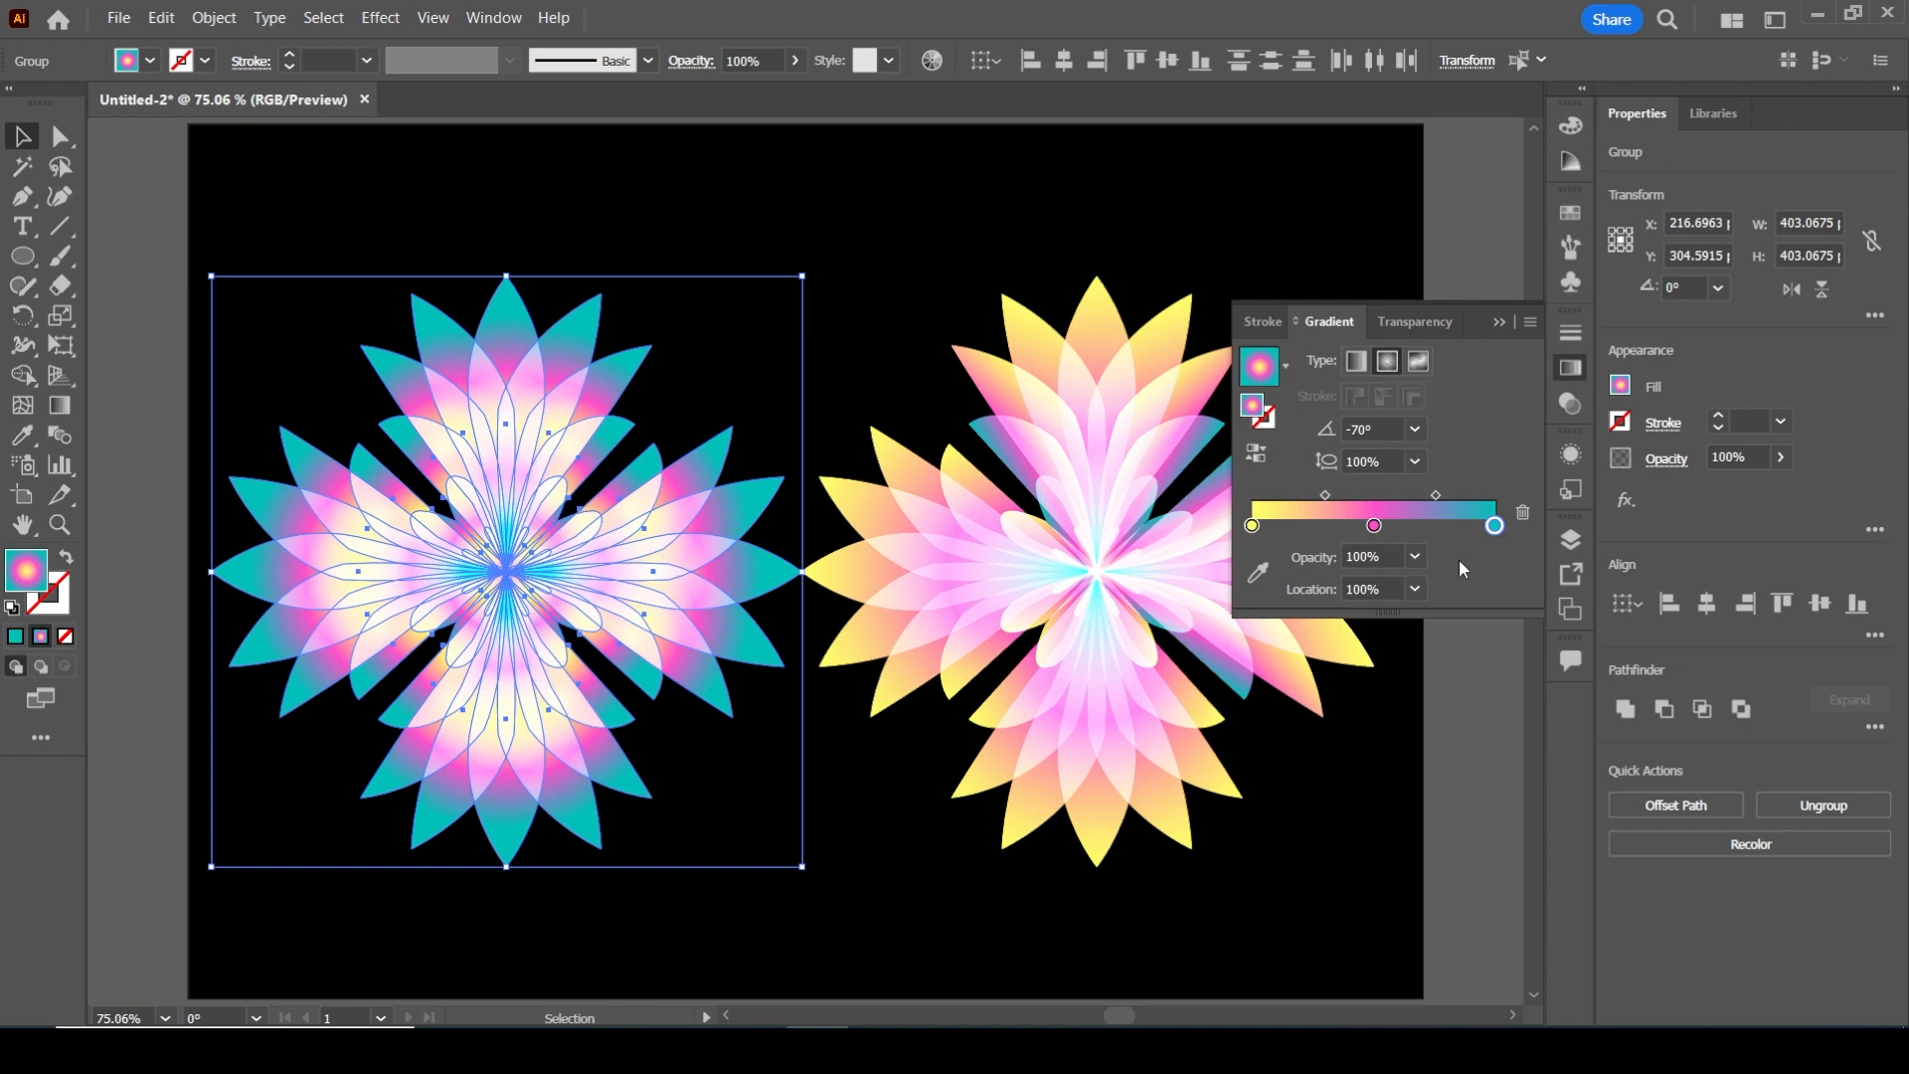
Try aspect ratios of 70% and 300% on the left flower's radial gradient
{"action": "left_click", "coordinate": [1412, 589]}
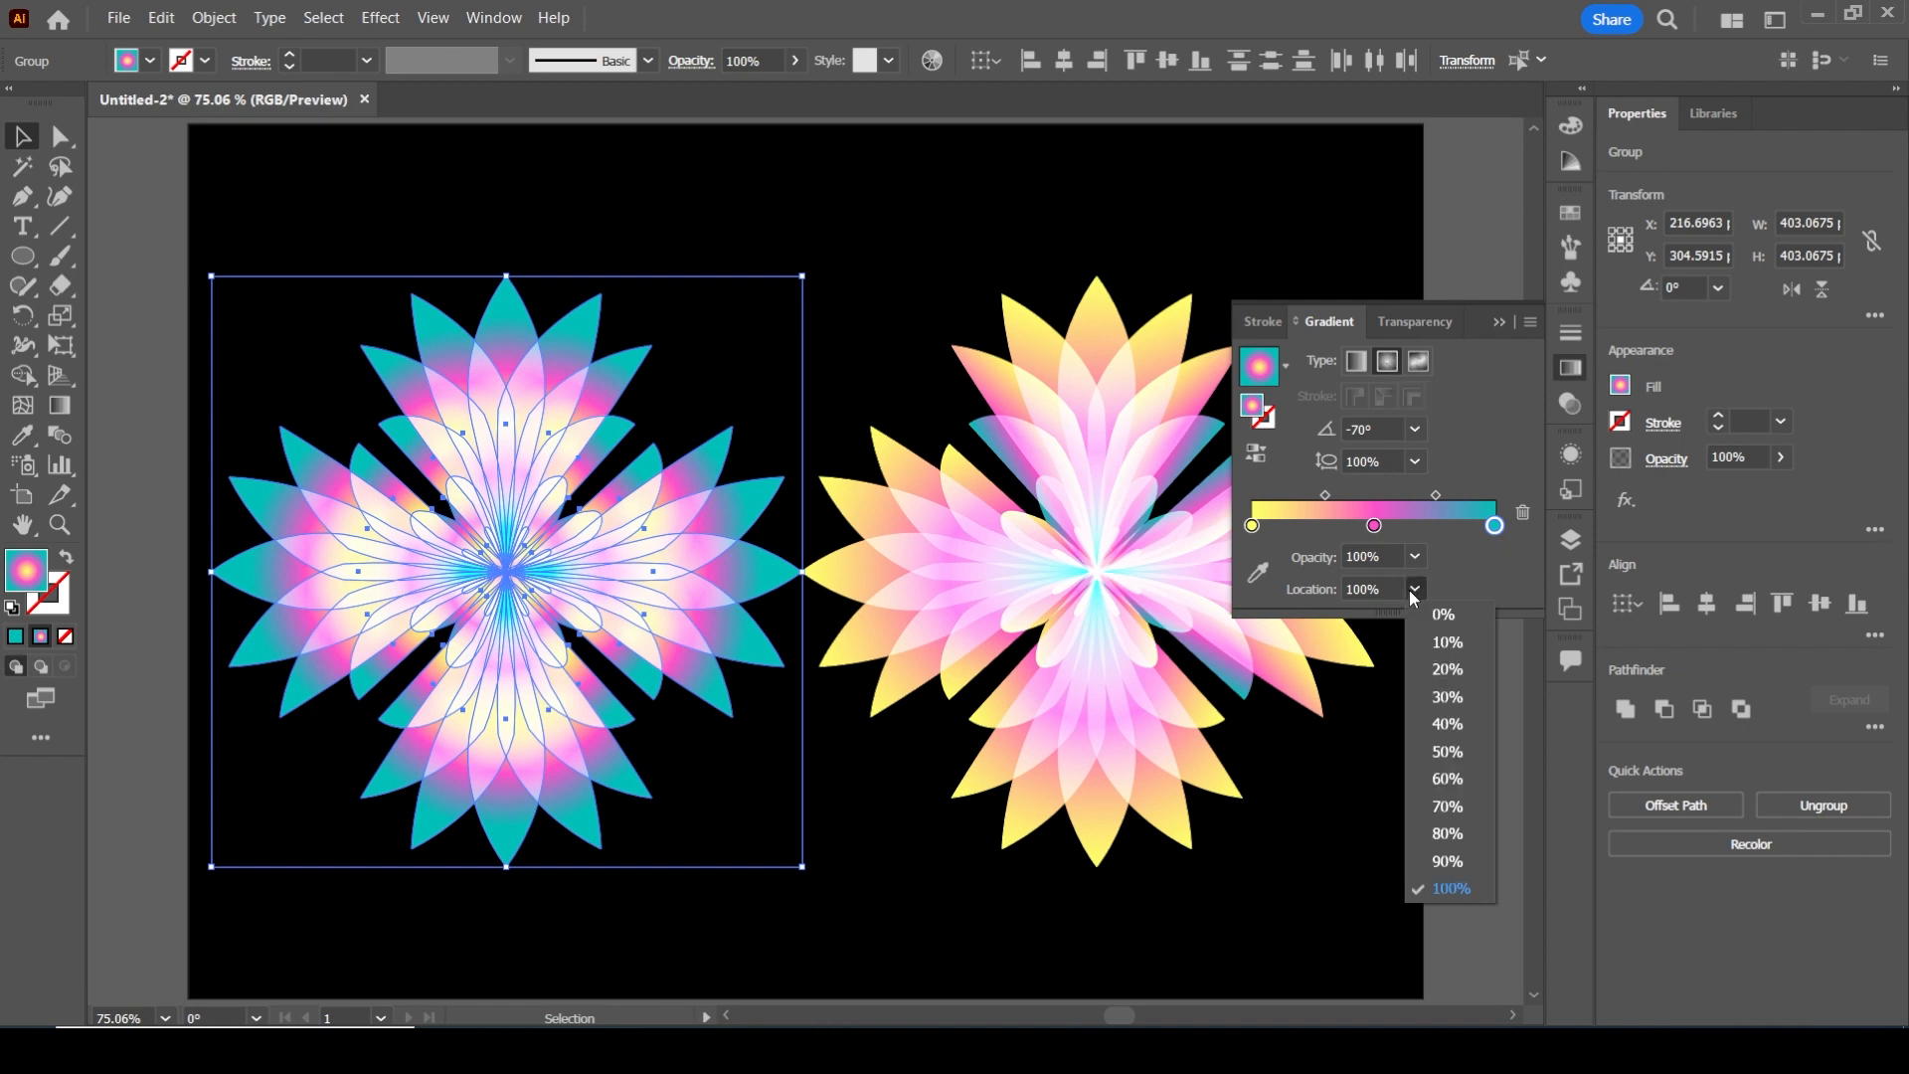
{"action": "left_click", "coordinate": [1486, 557]}
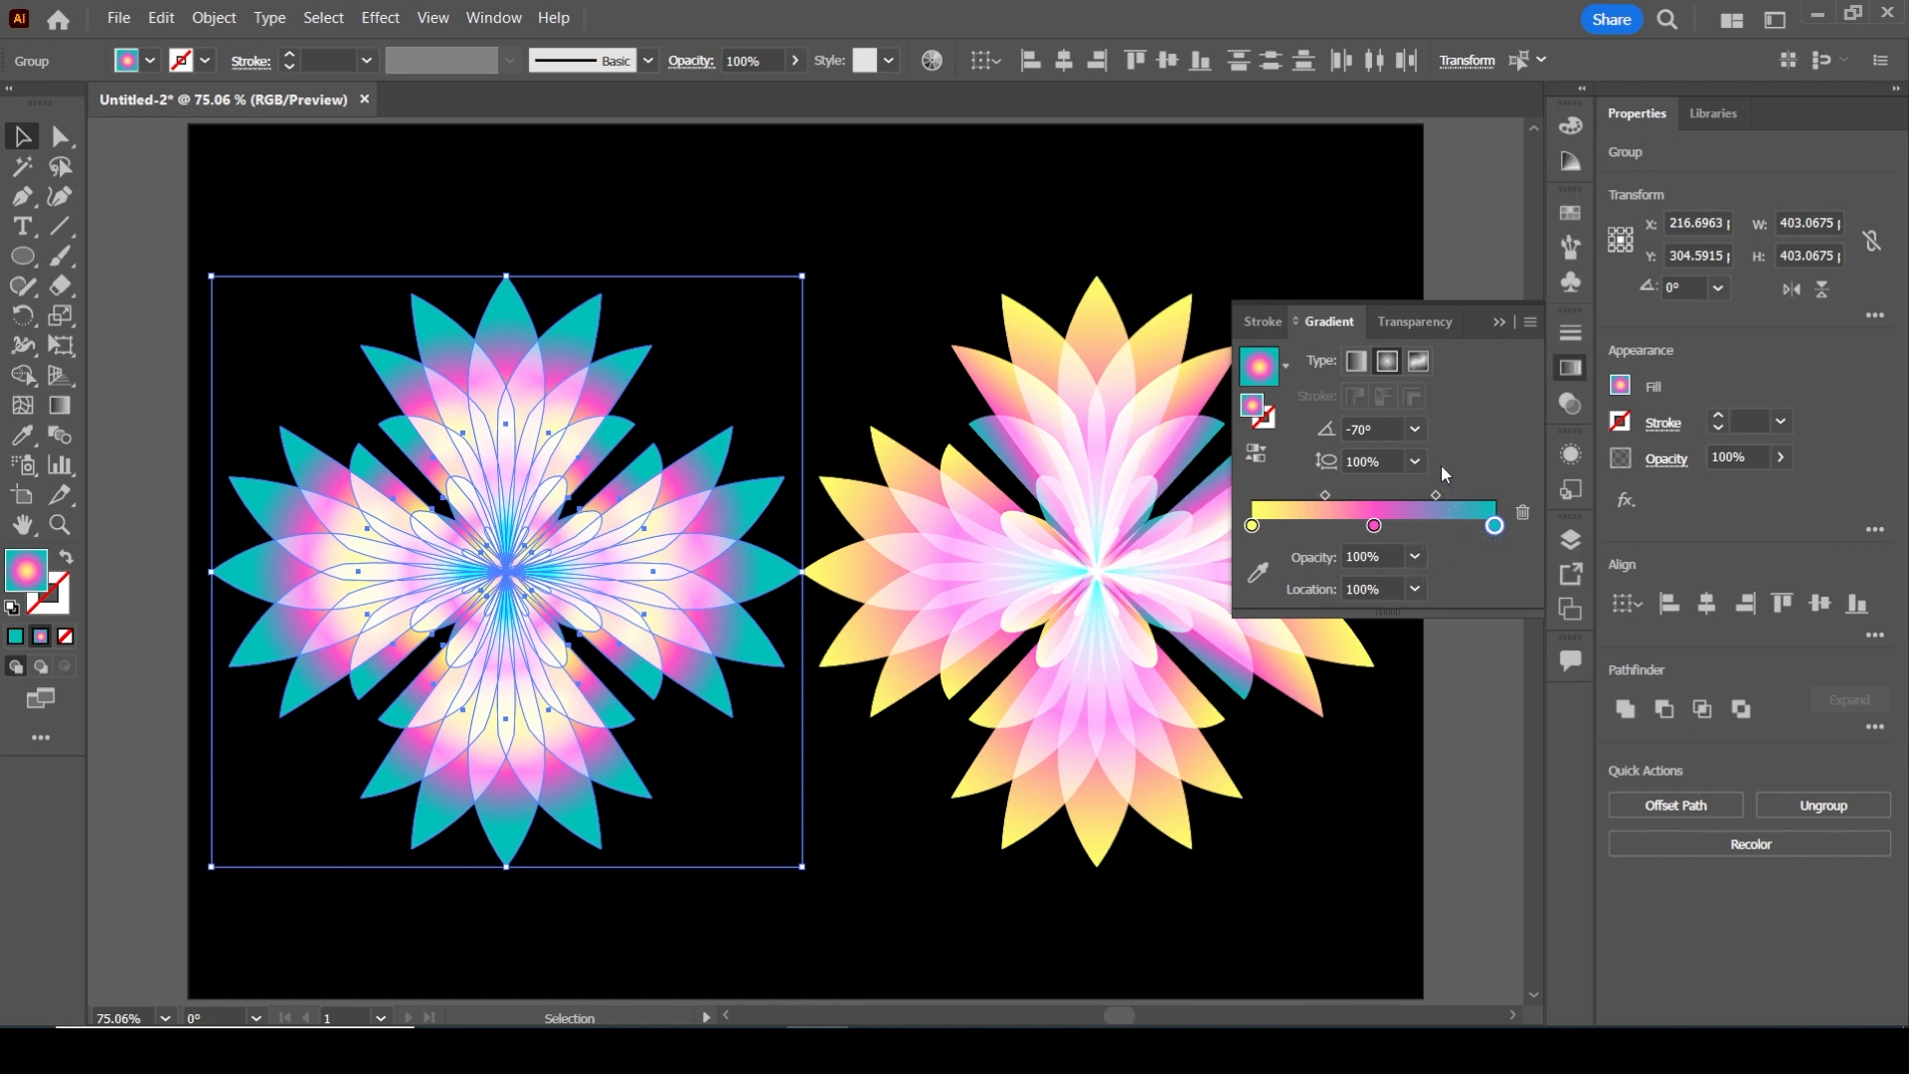
{"action": "left_click", "coordinate": [1416, 461]}
{"action": "left_click", "coordinate": [1452, 645]}
{"action": "left_click", "coordinate": [1415, 462]}
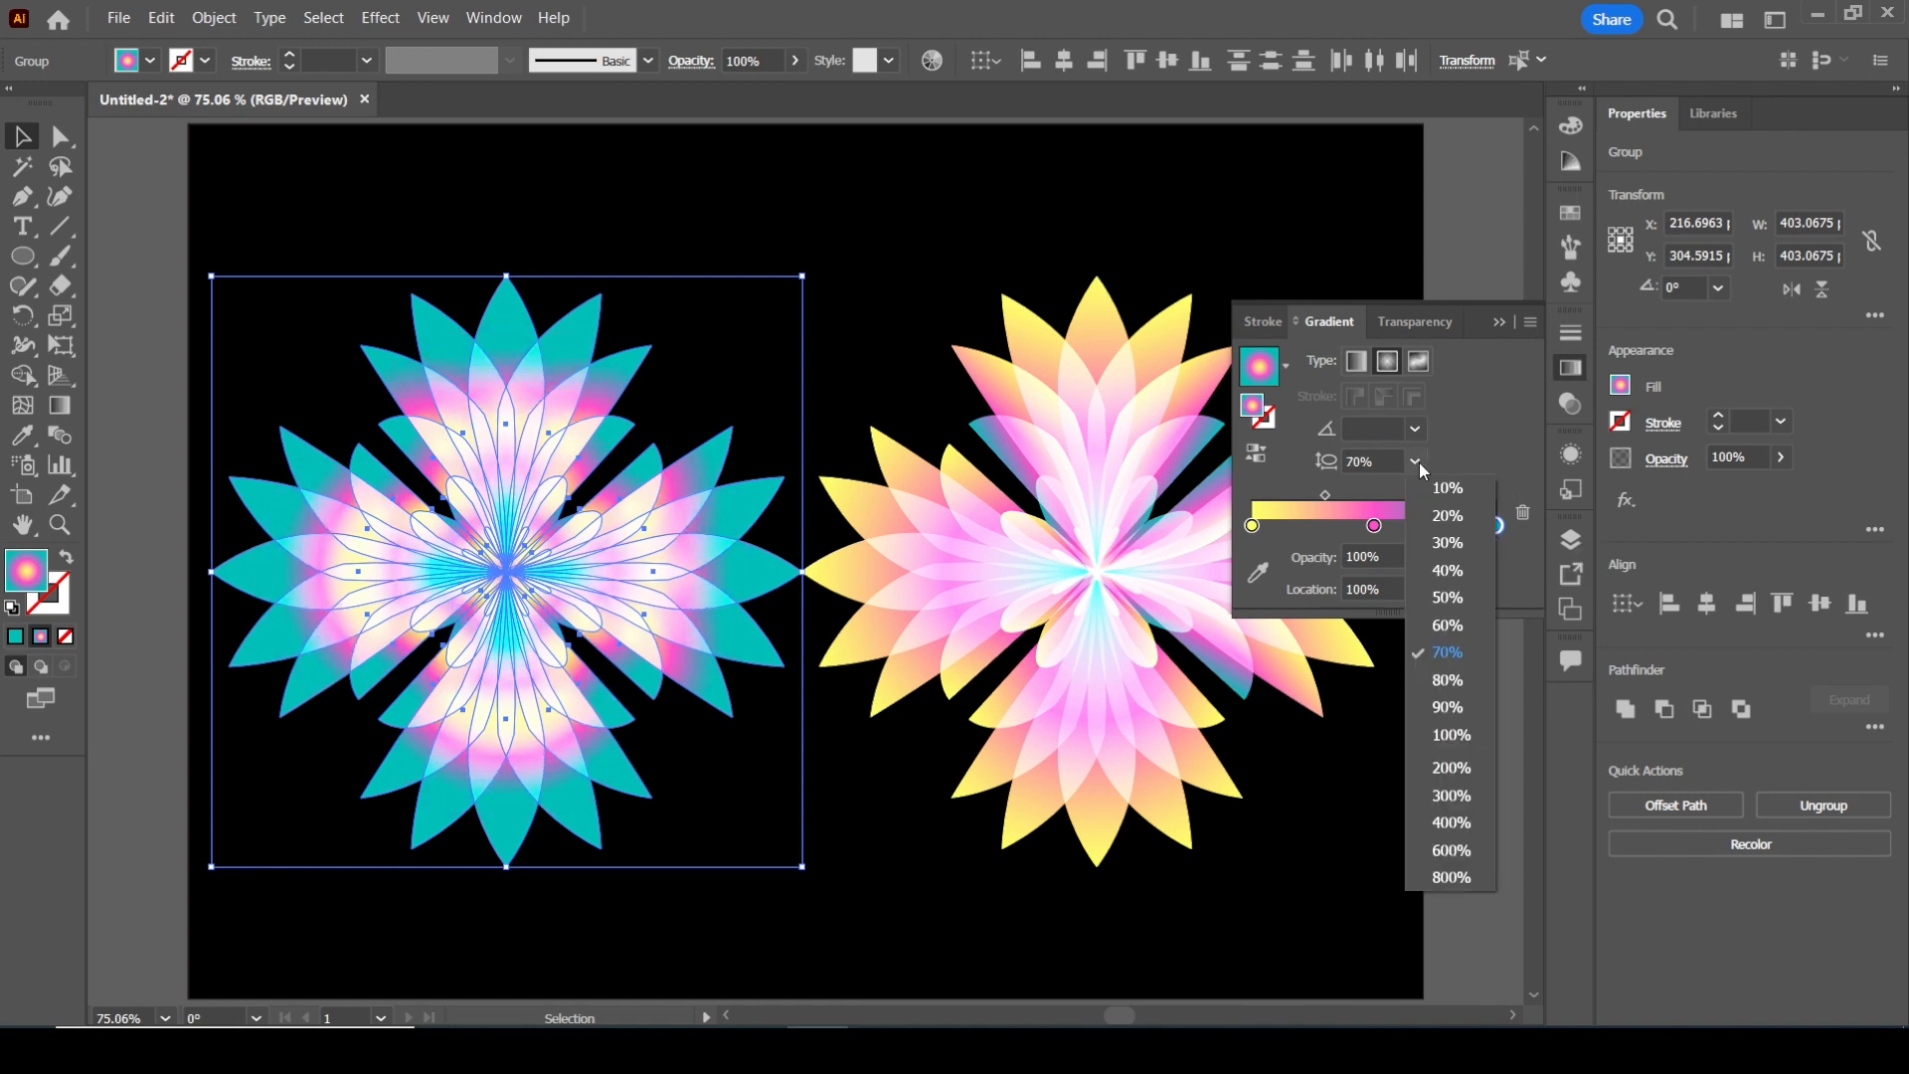
{"action": "left_click", "coordinate": [1452, 796]}
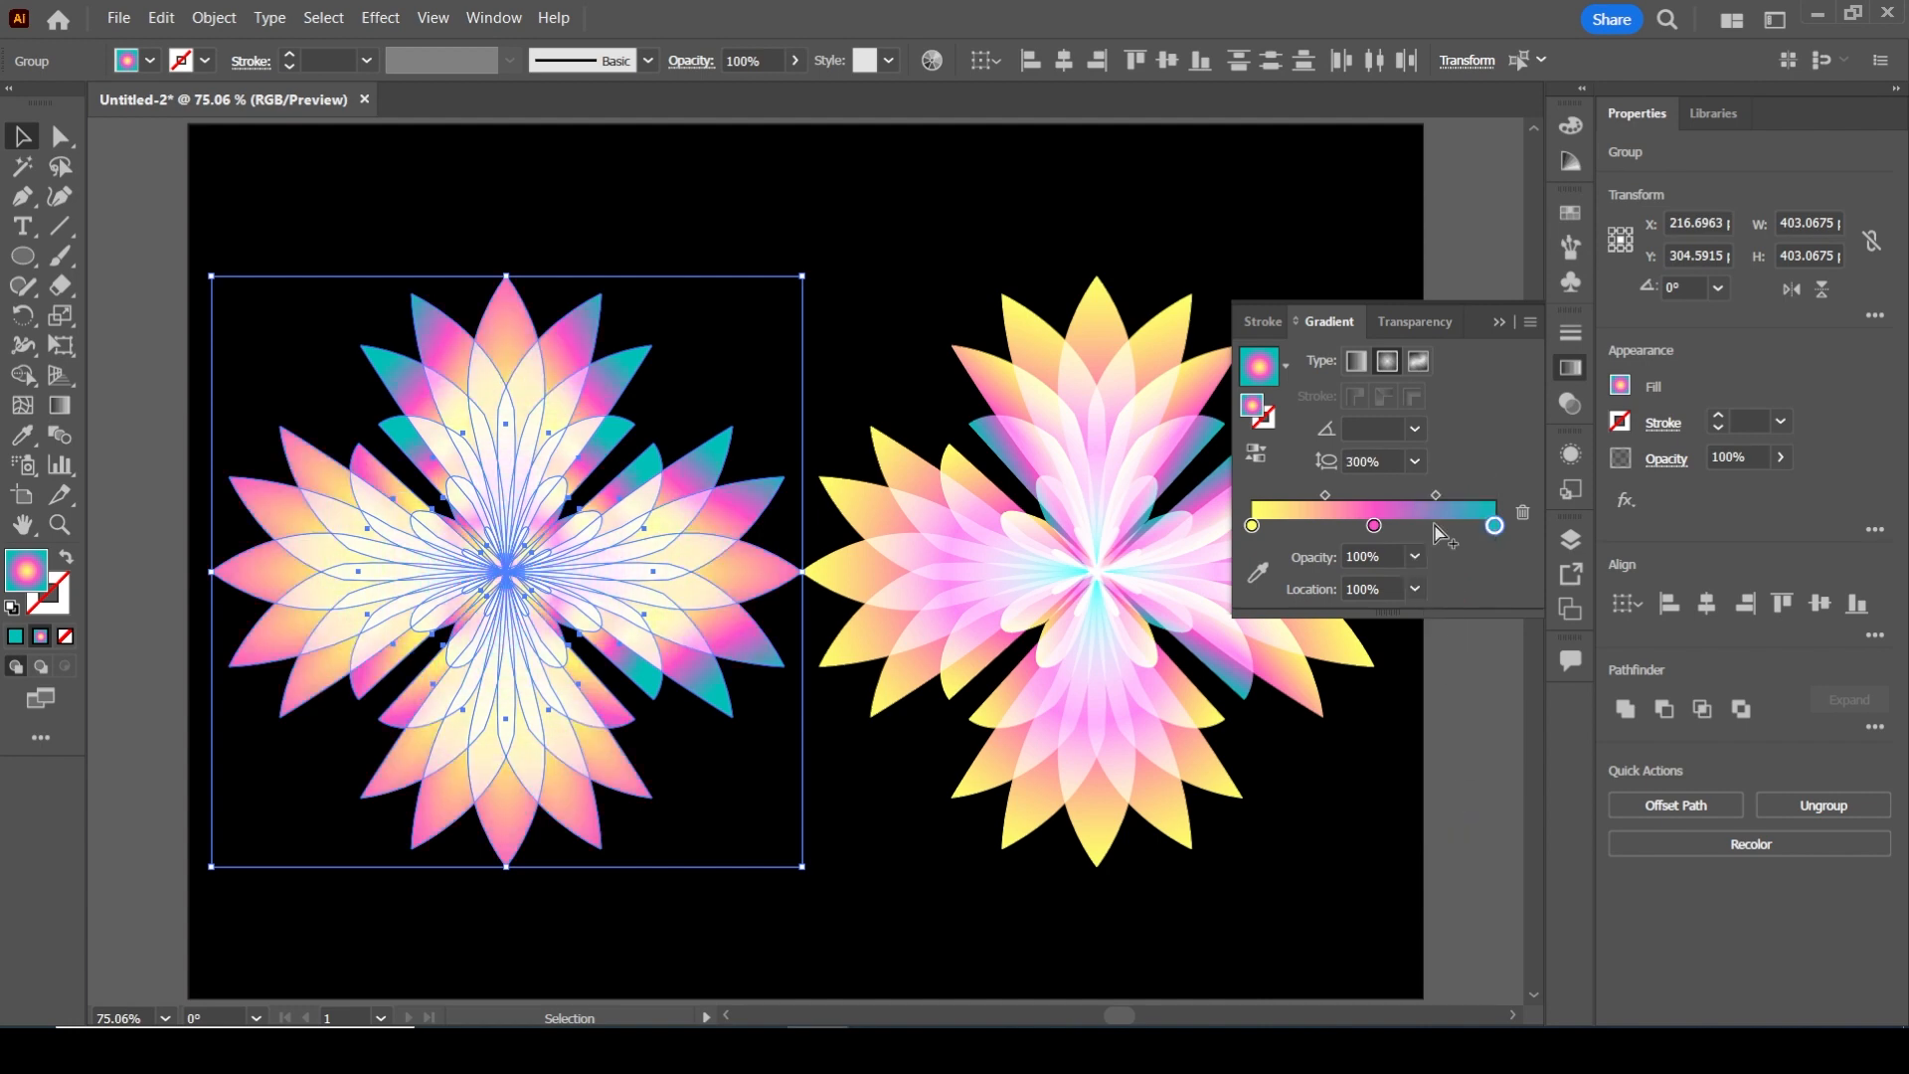
Set the left flower's gradient aspect ratio to 200%, try a 60° angle, and settle on 0°
{"action": "left_click", "coordinate": [1420, 460]}
{"action": "left_click", "coordinate": [1442, 762]}
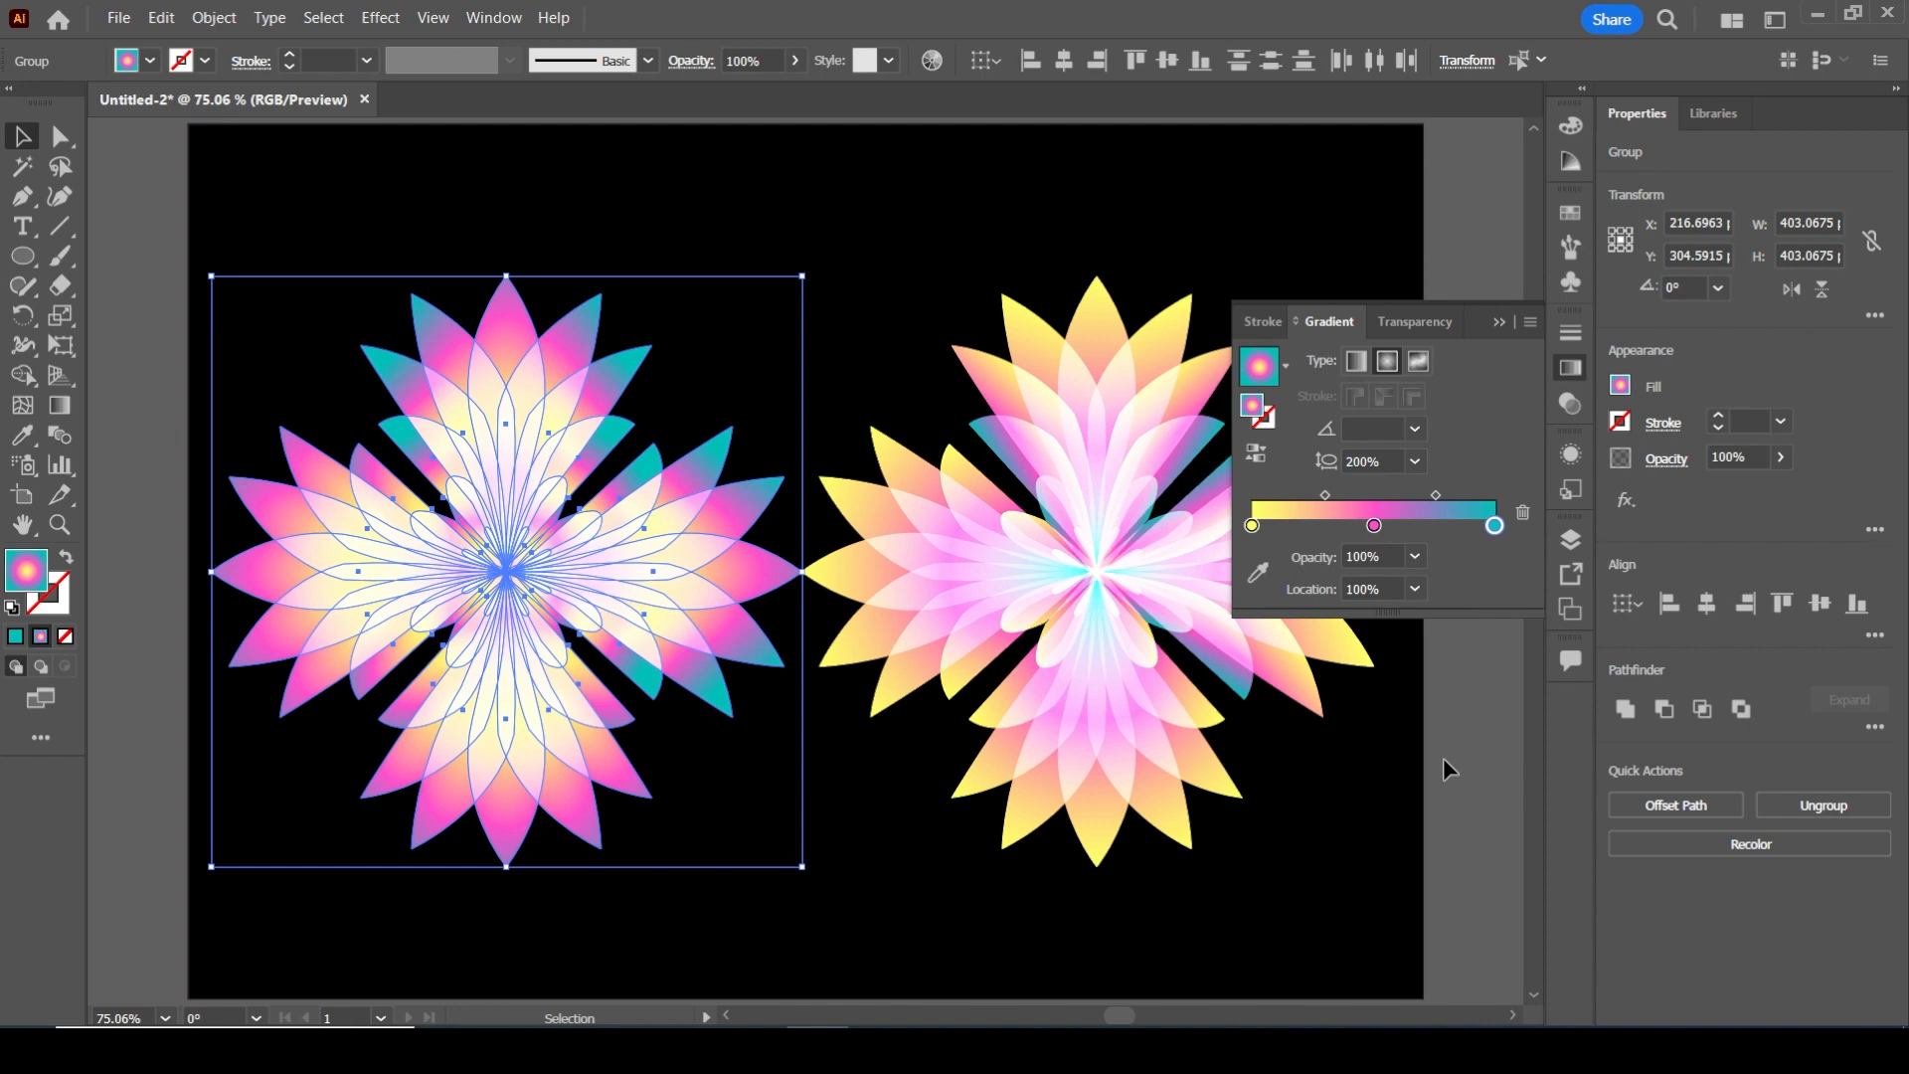
{"action": "left_click", "coordinate": [1416, 430]}
{"action": "left_click", "coordinate": [1440, 589]}
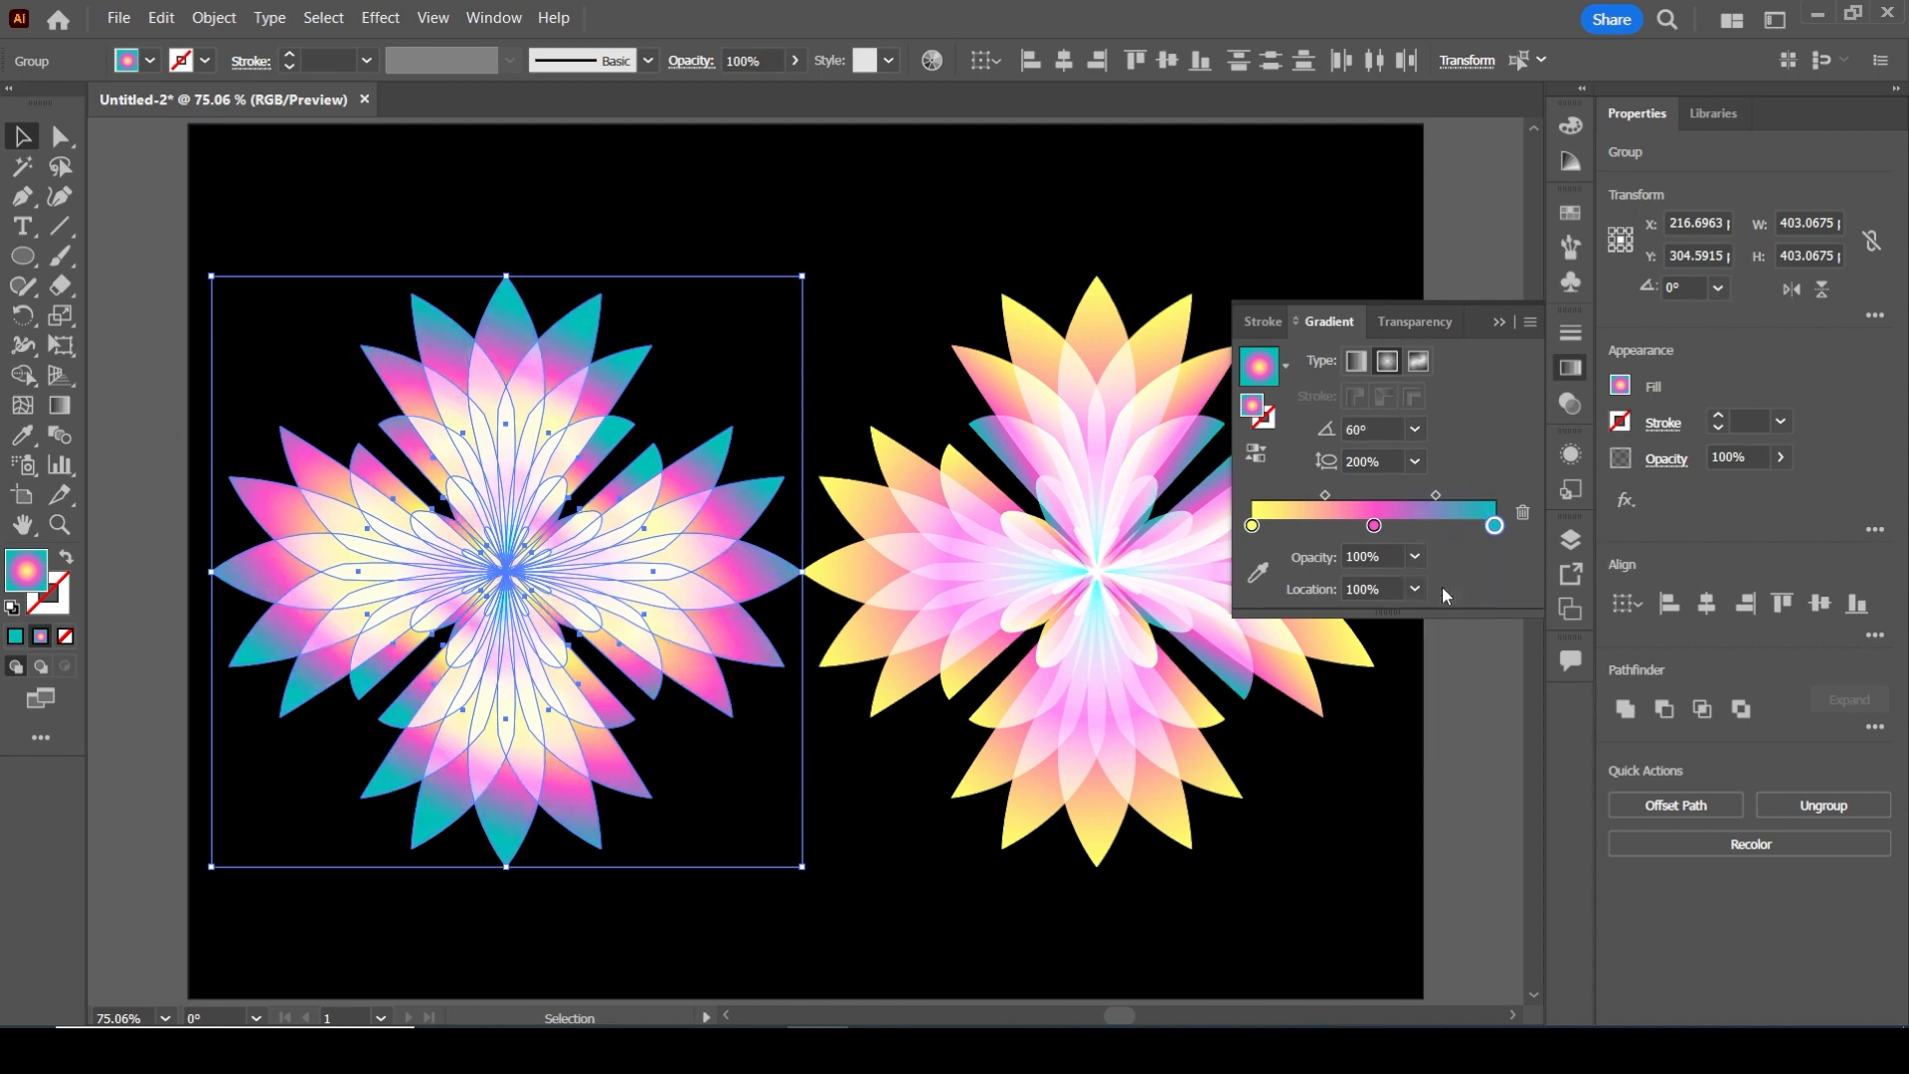
{"action": "left_click", "coordinate": [1418, 429]}
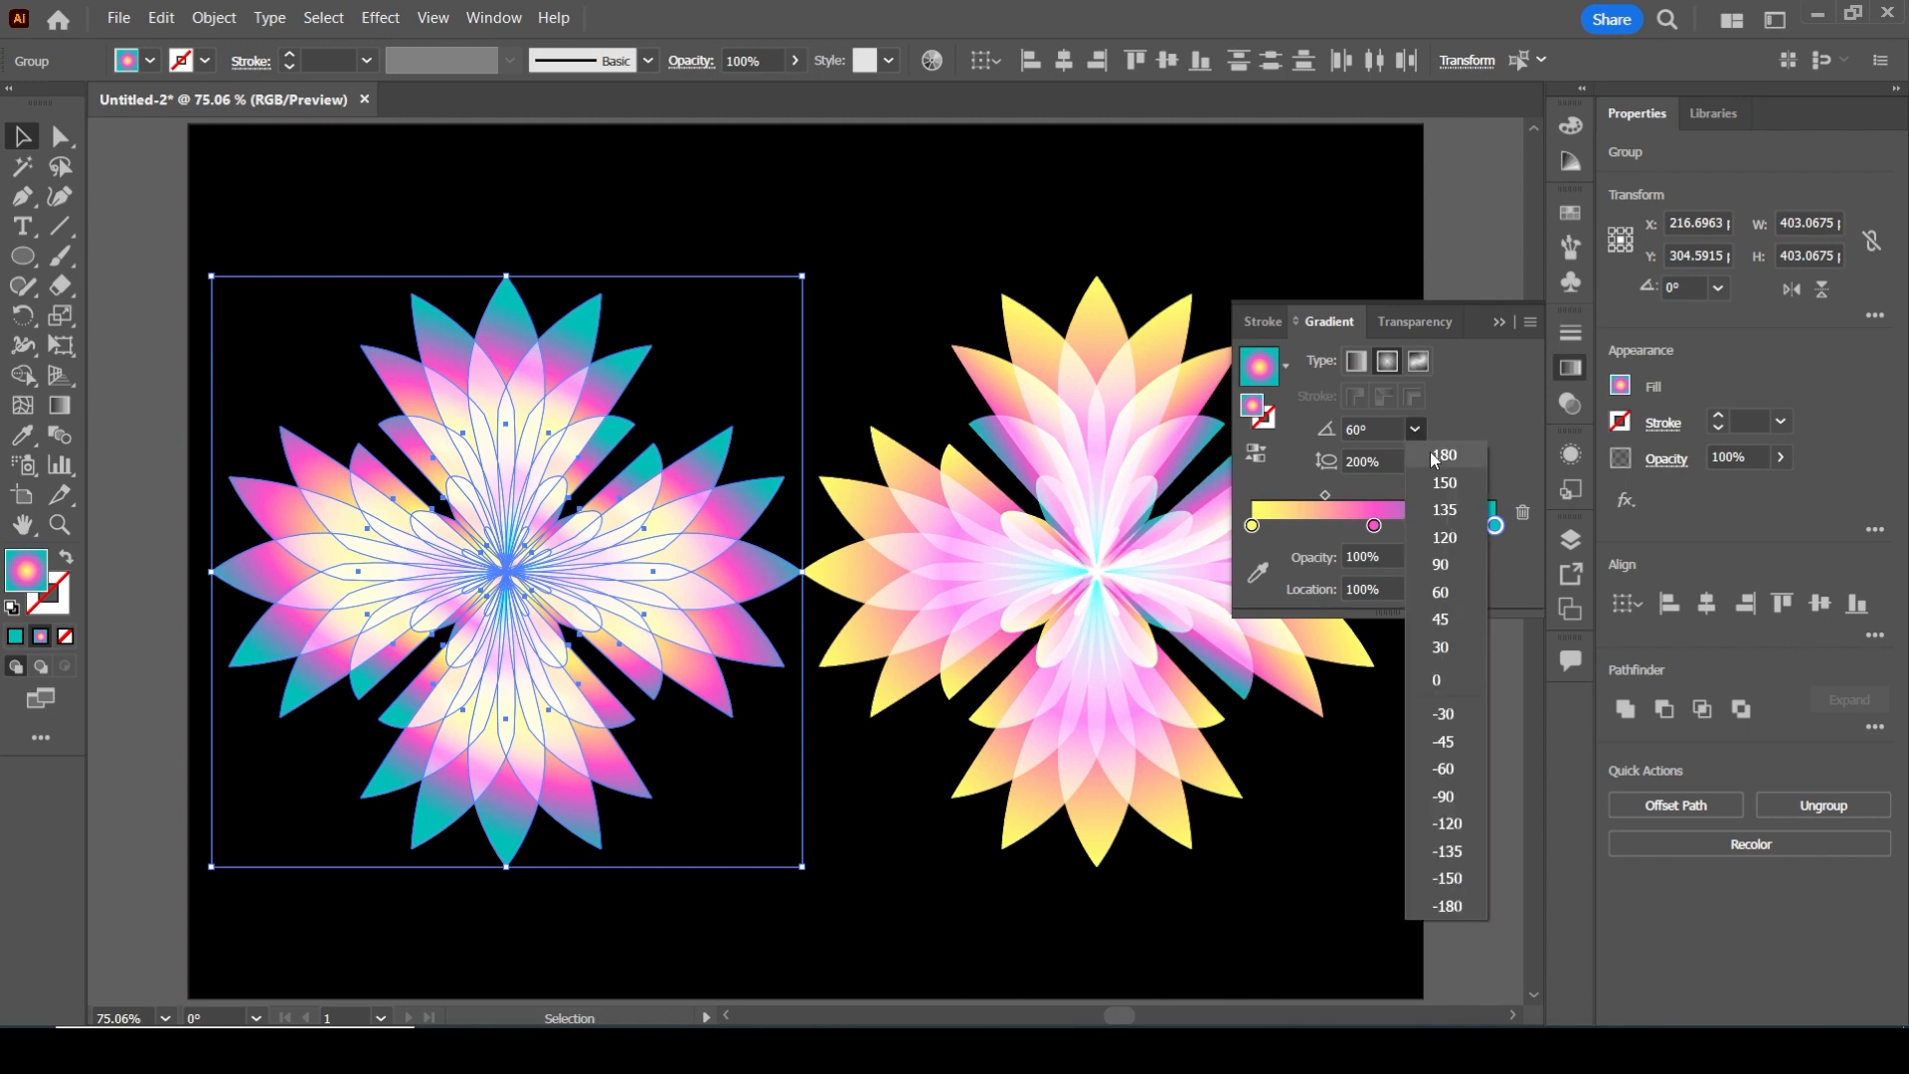
{"action": "left_click", "coordinate": [1440, 671]}
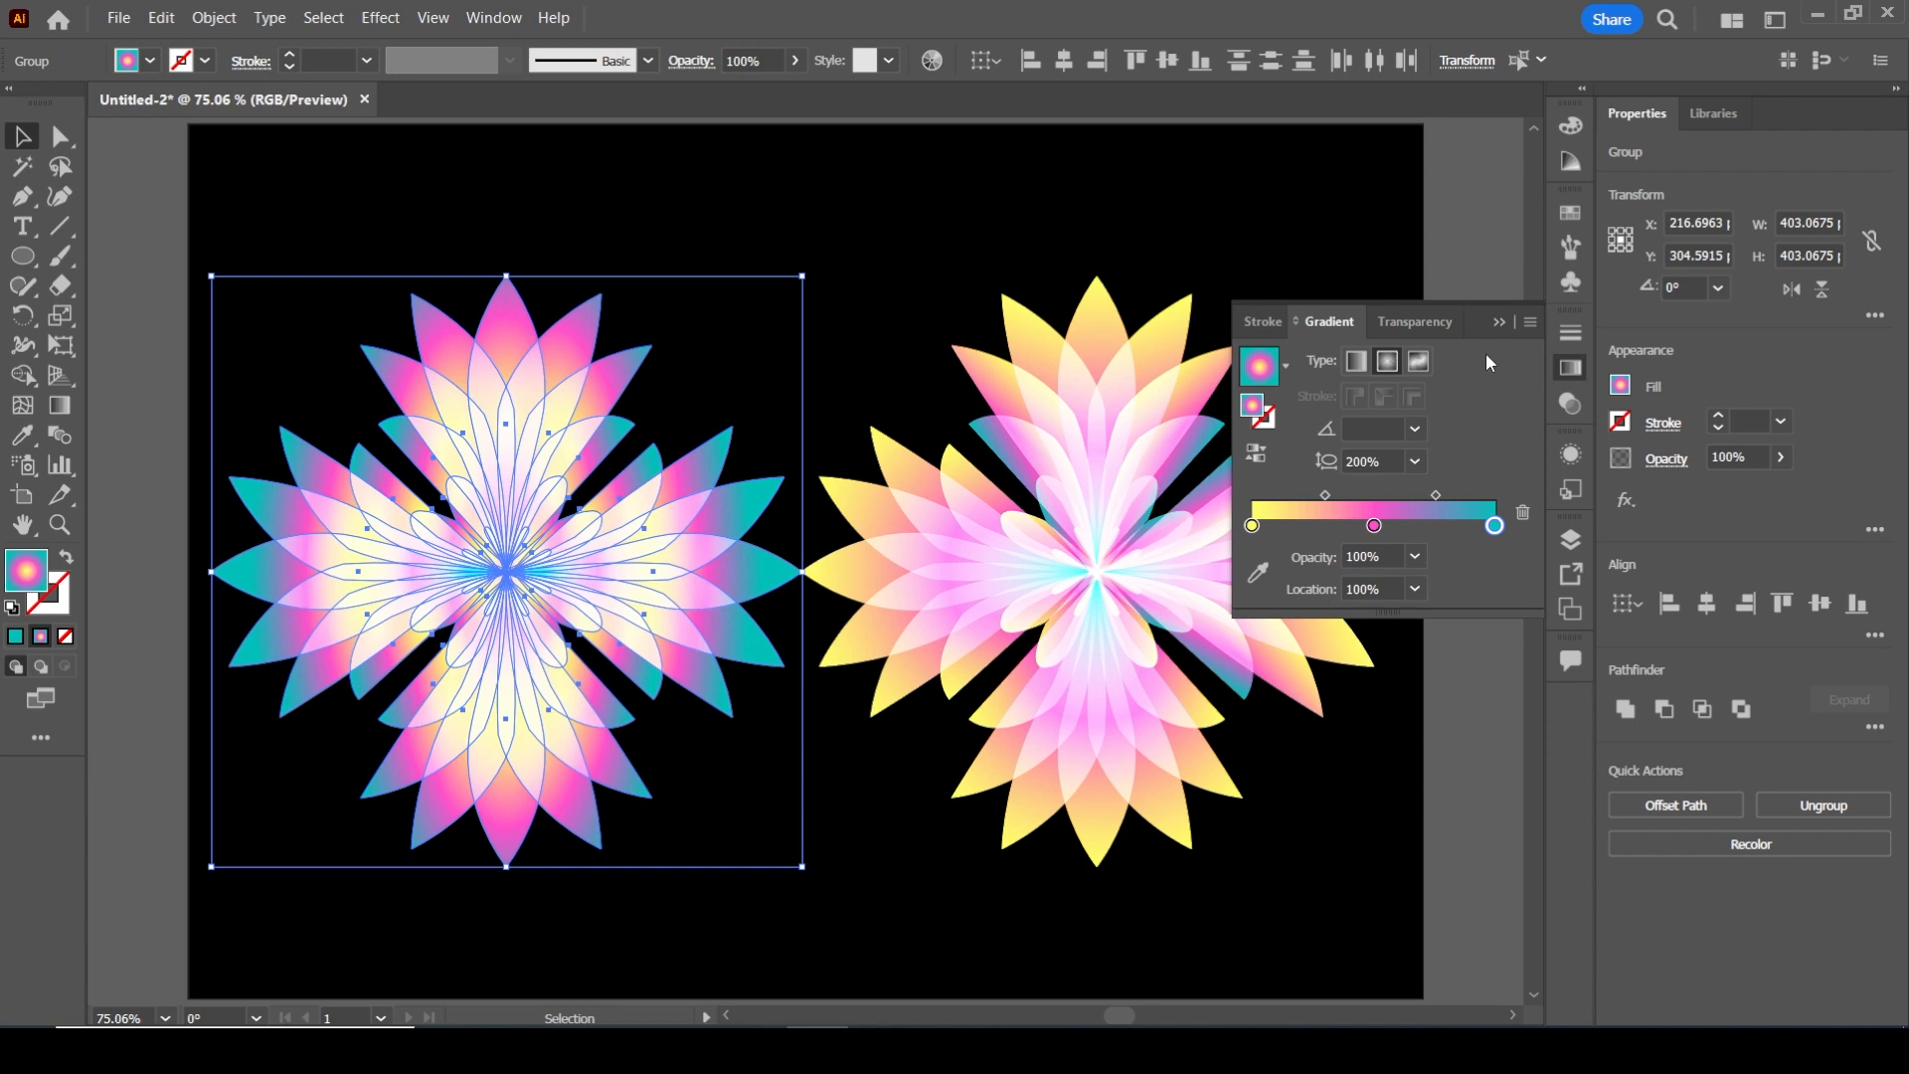
{"action": "left_click", "coordinate": [1500, 321]}
{"action": "left_click", "coordinate": [1240, 207]}
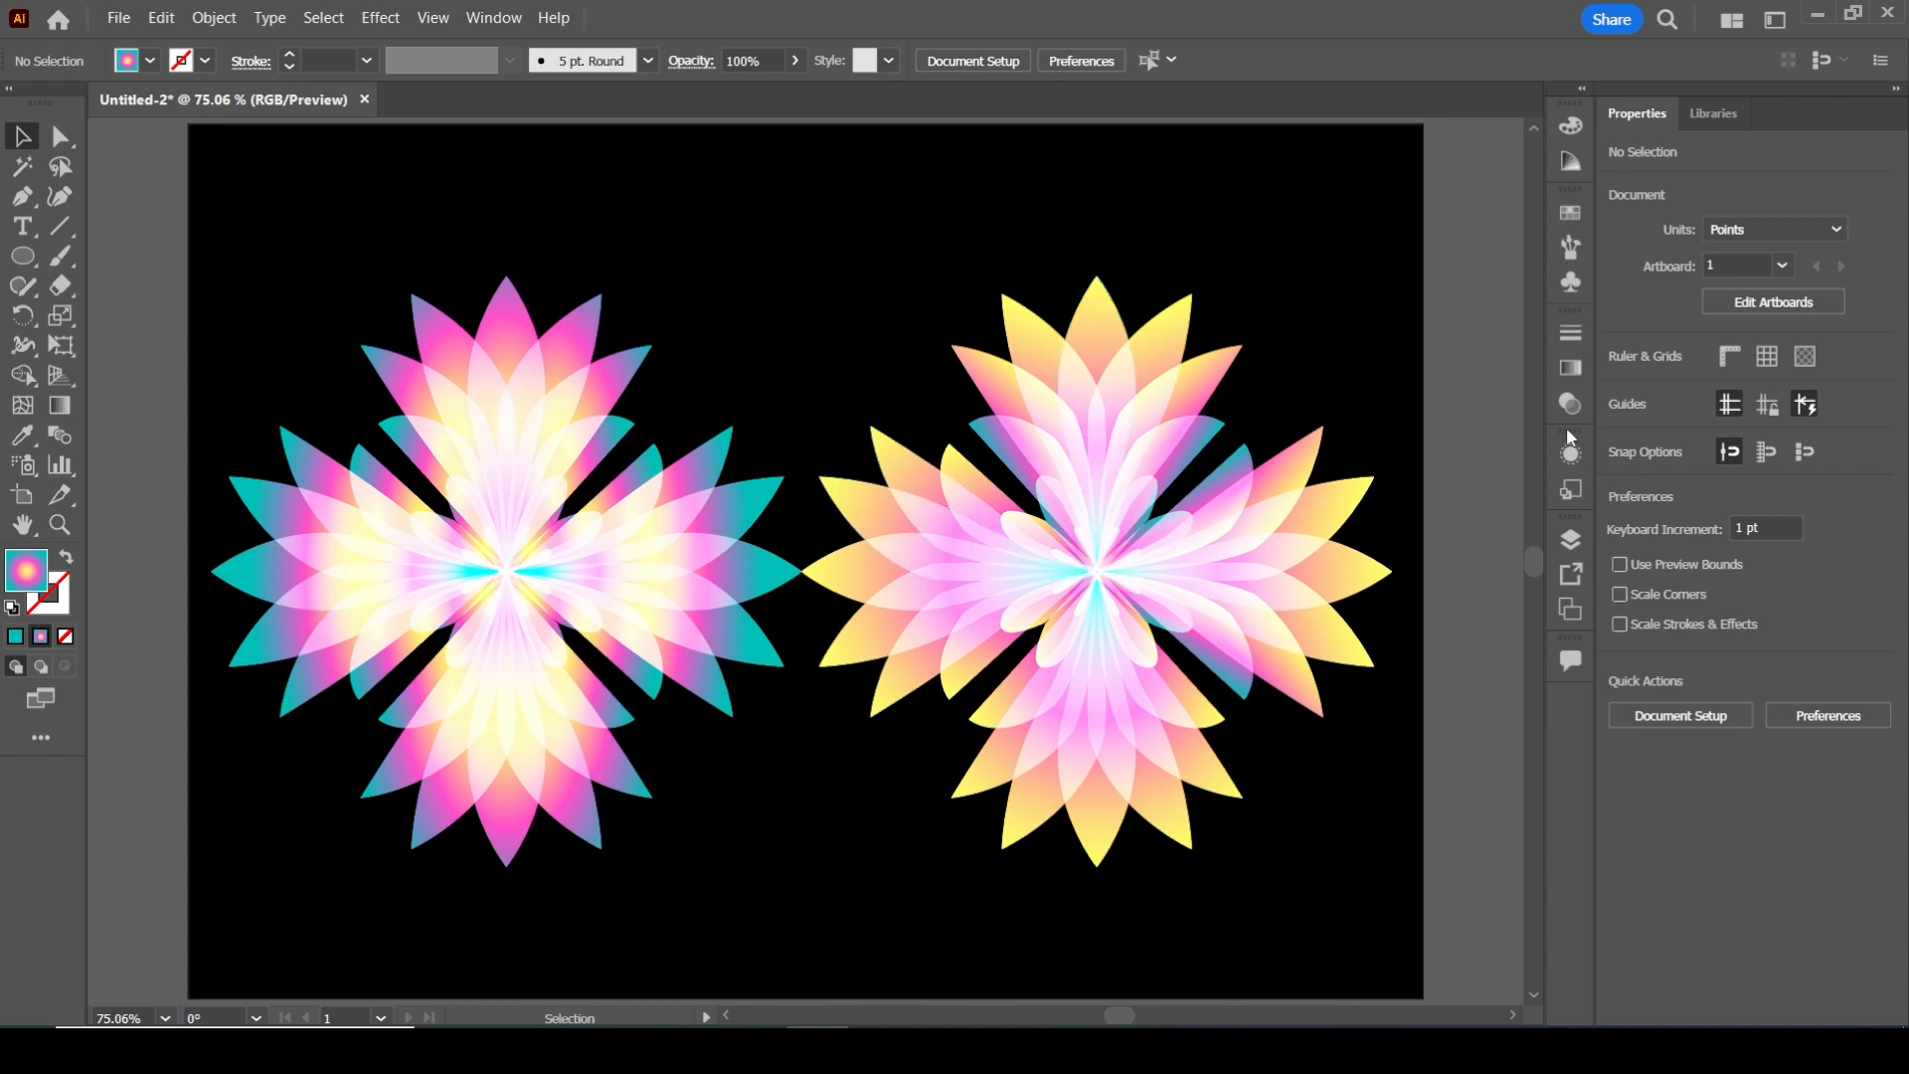
Recolour the end stop of the left flower's radial gradient to green 009401
{"action": "left_click", "coordinate": [597, 567]}
{"action": "left_click_drag", "start_coordinate": [309, 317], "coordinate": [617, 740]}
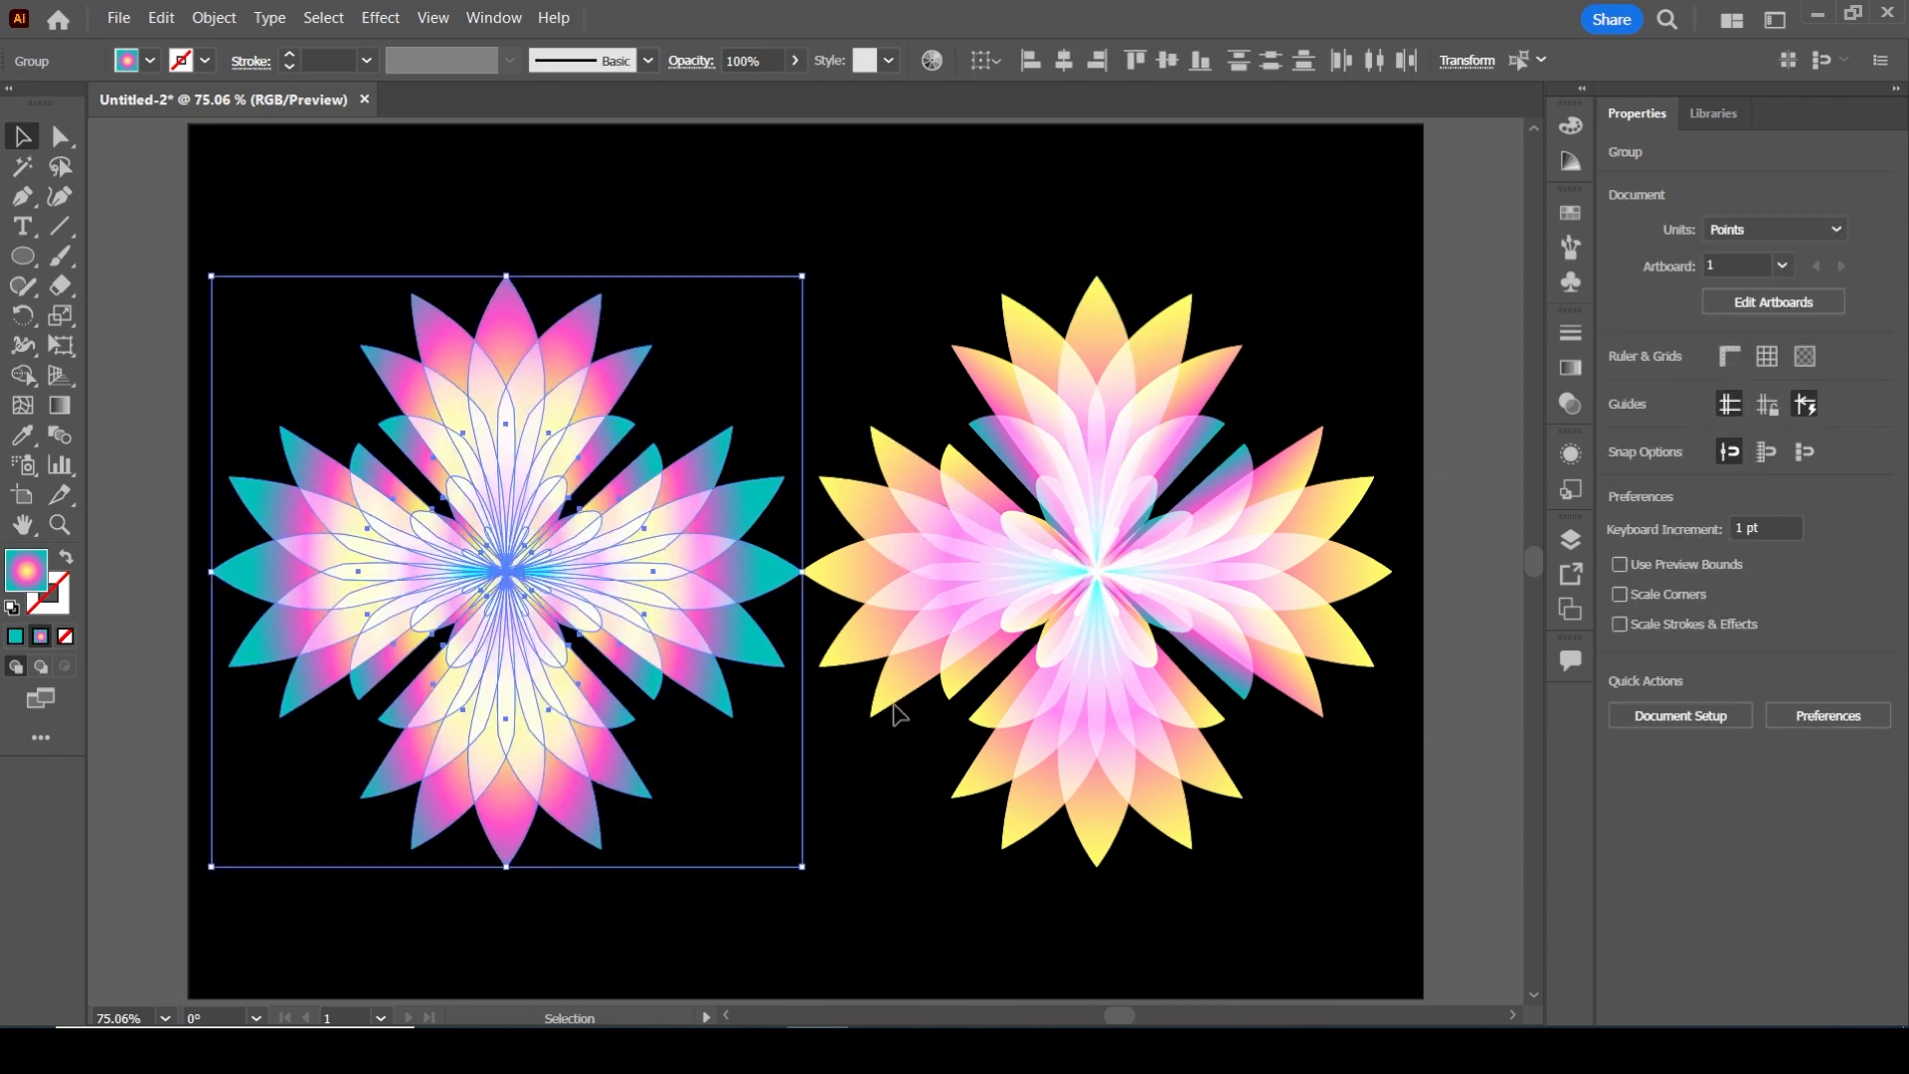
{"action": "left_click", "coordinate": [1568, 368]}
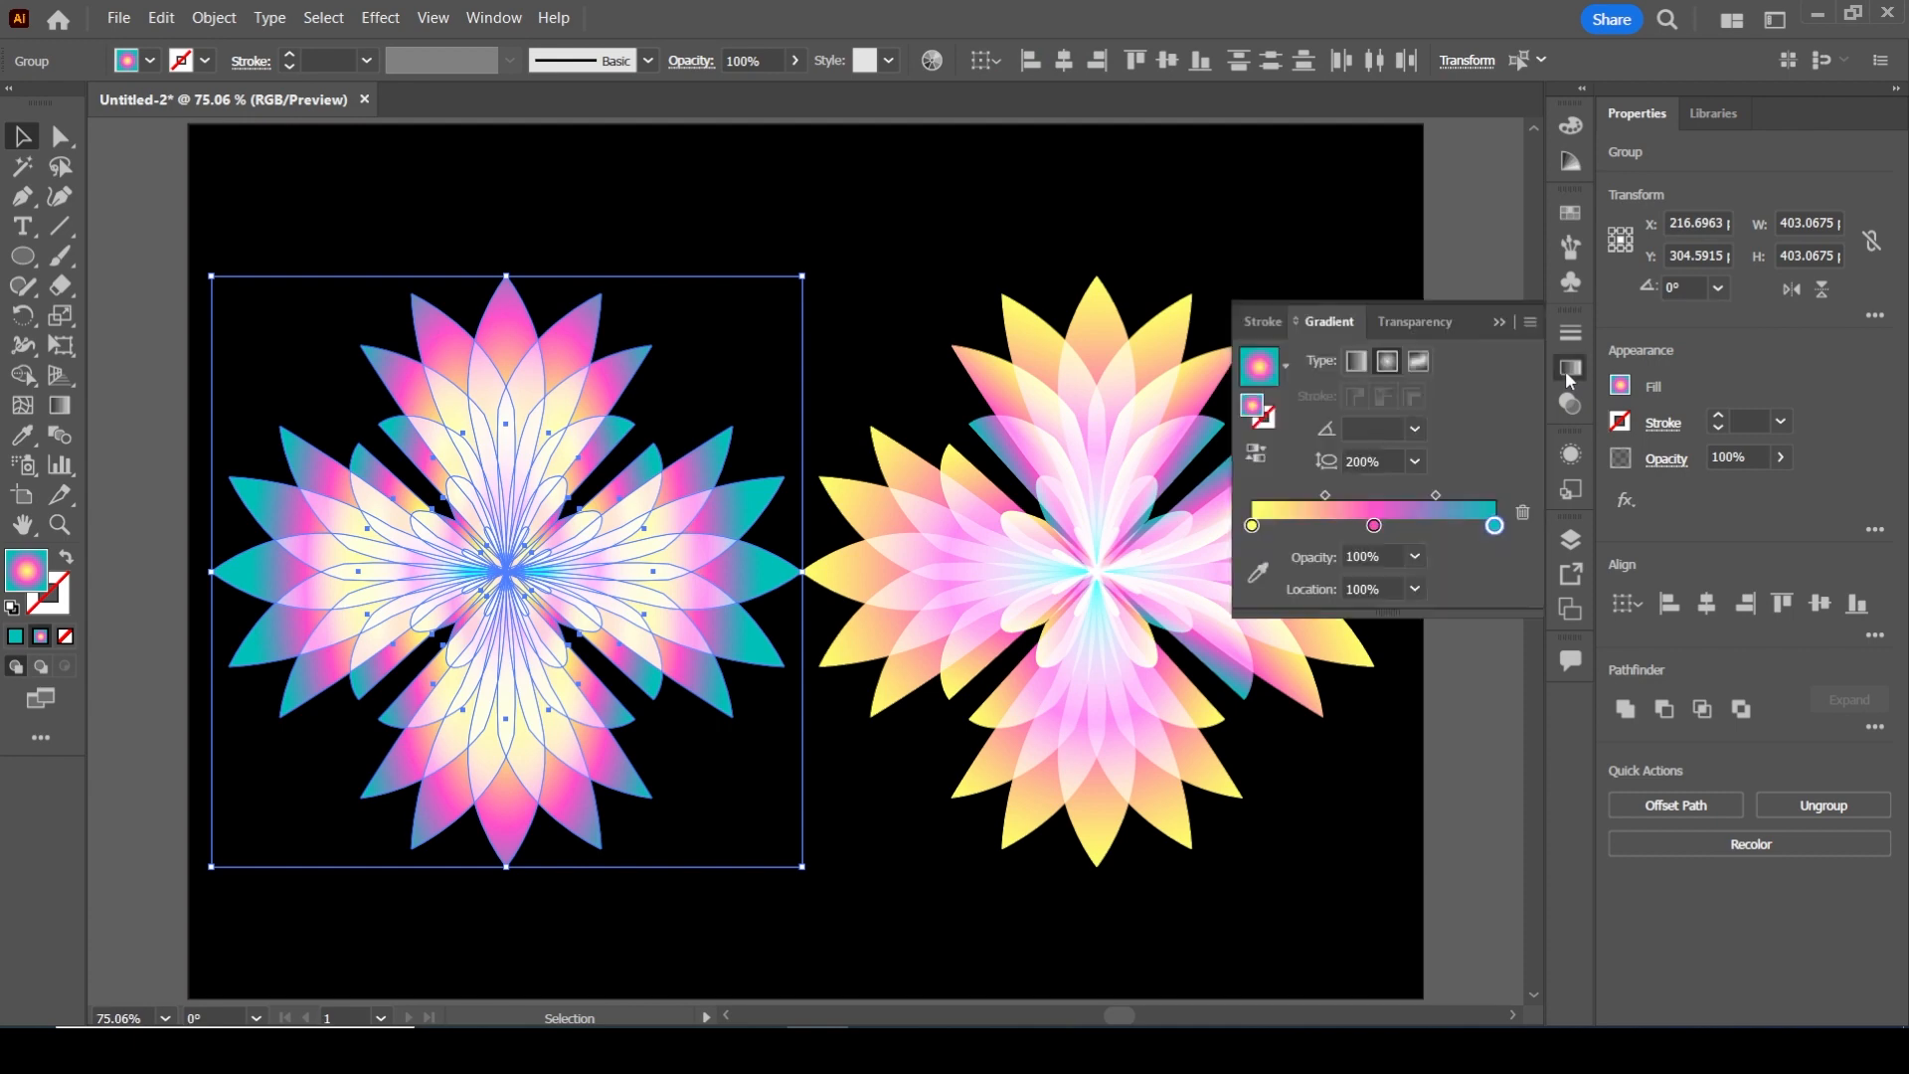
{"action": "double_click", "coordinate": [1494, 525]}
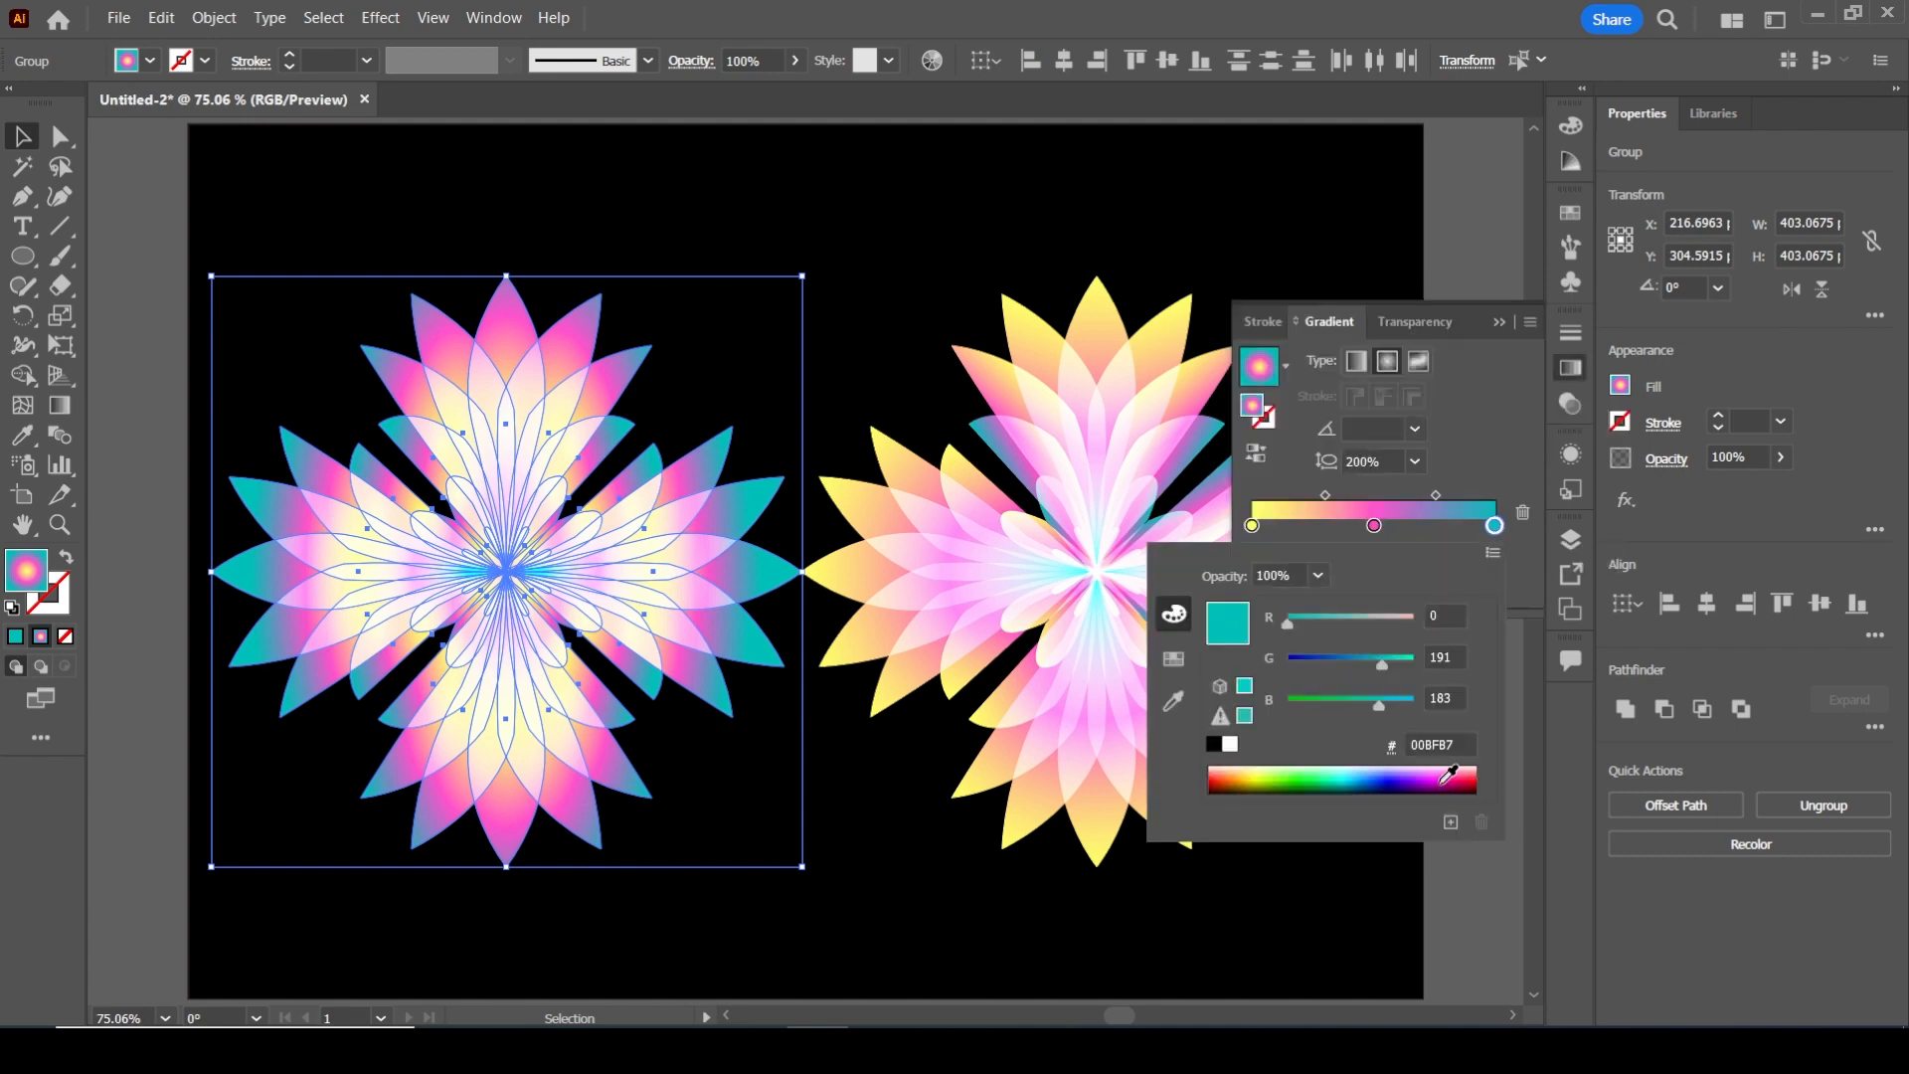
{"action": "left_click", "coordinate": [1312, 781]}
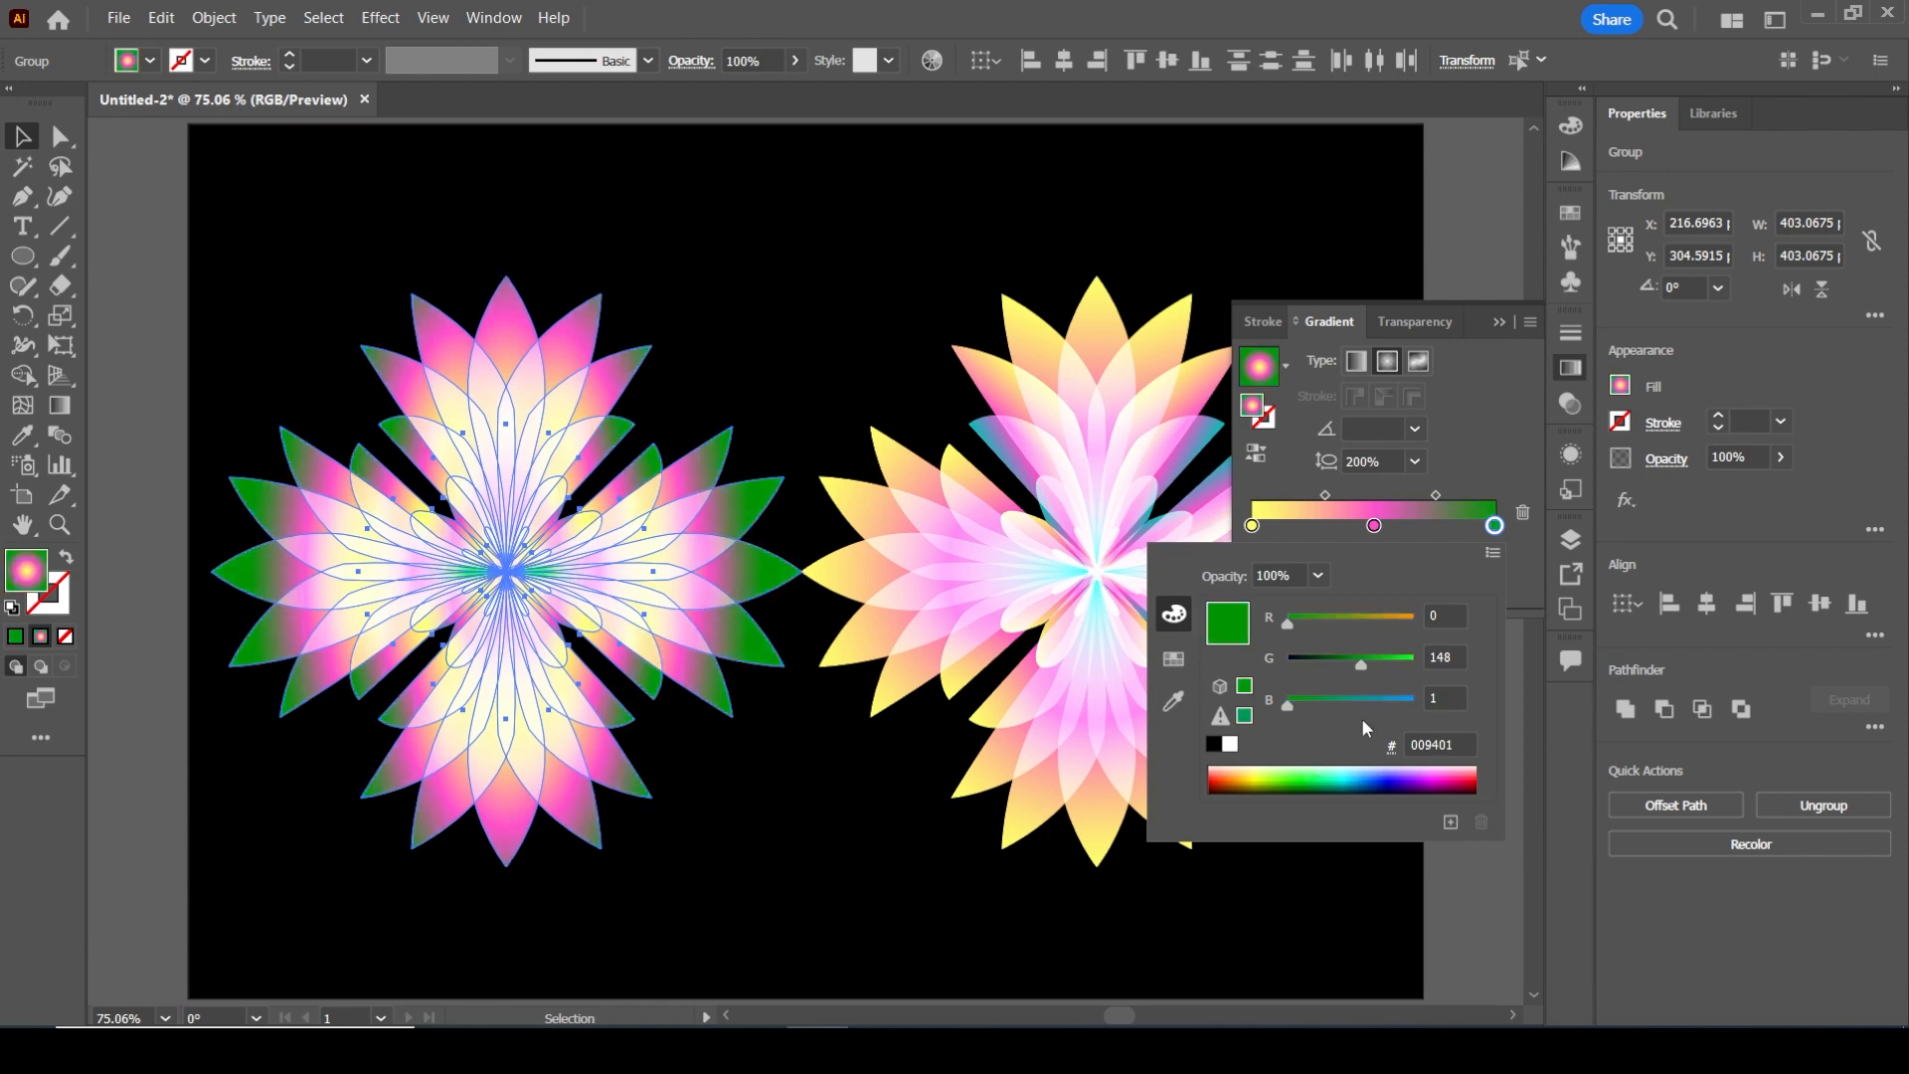
Change the middle pink stop of the left flower's gradient to bright cyan
{"action": "left_click", "coordinate": [1374, 525]}
{"action": "double_click", "coordinate": [1374, 525]}
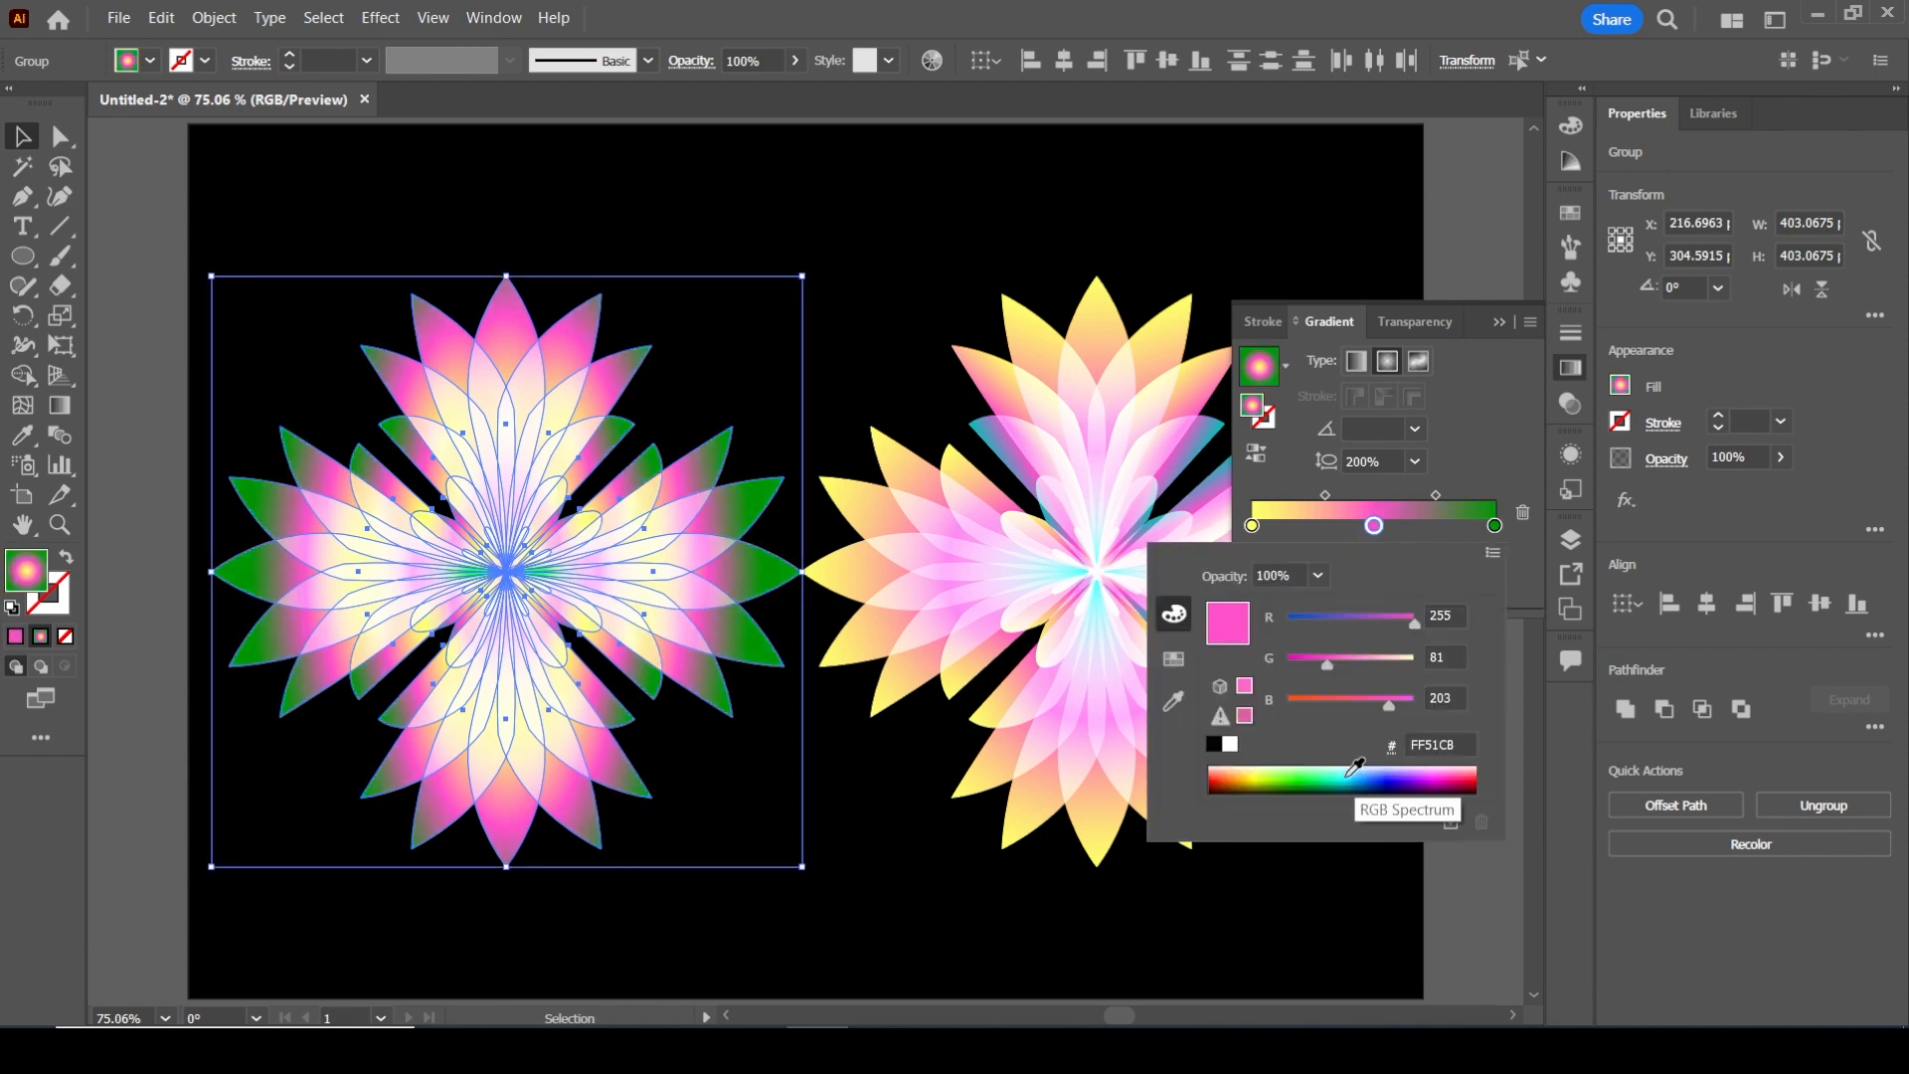
{"action": "left_click", "coordinate": [1355, 766]}
Set the starting stop of the left flower's gradient to olive yellow B9BF00 and deselect the flower
{"action": "left_click", "coordinate": [1252, 525]}
{"action": "double_click", "coordinate": [1252, 525]}
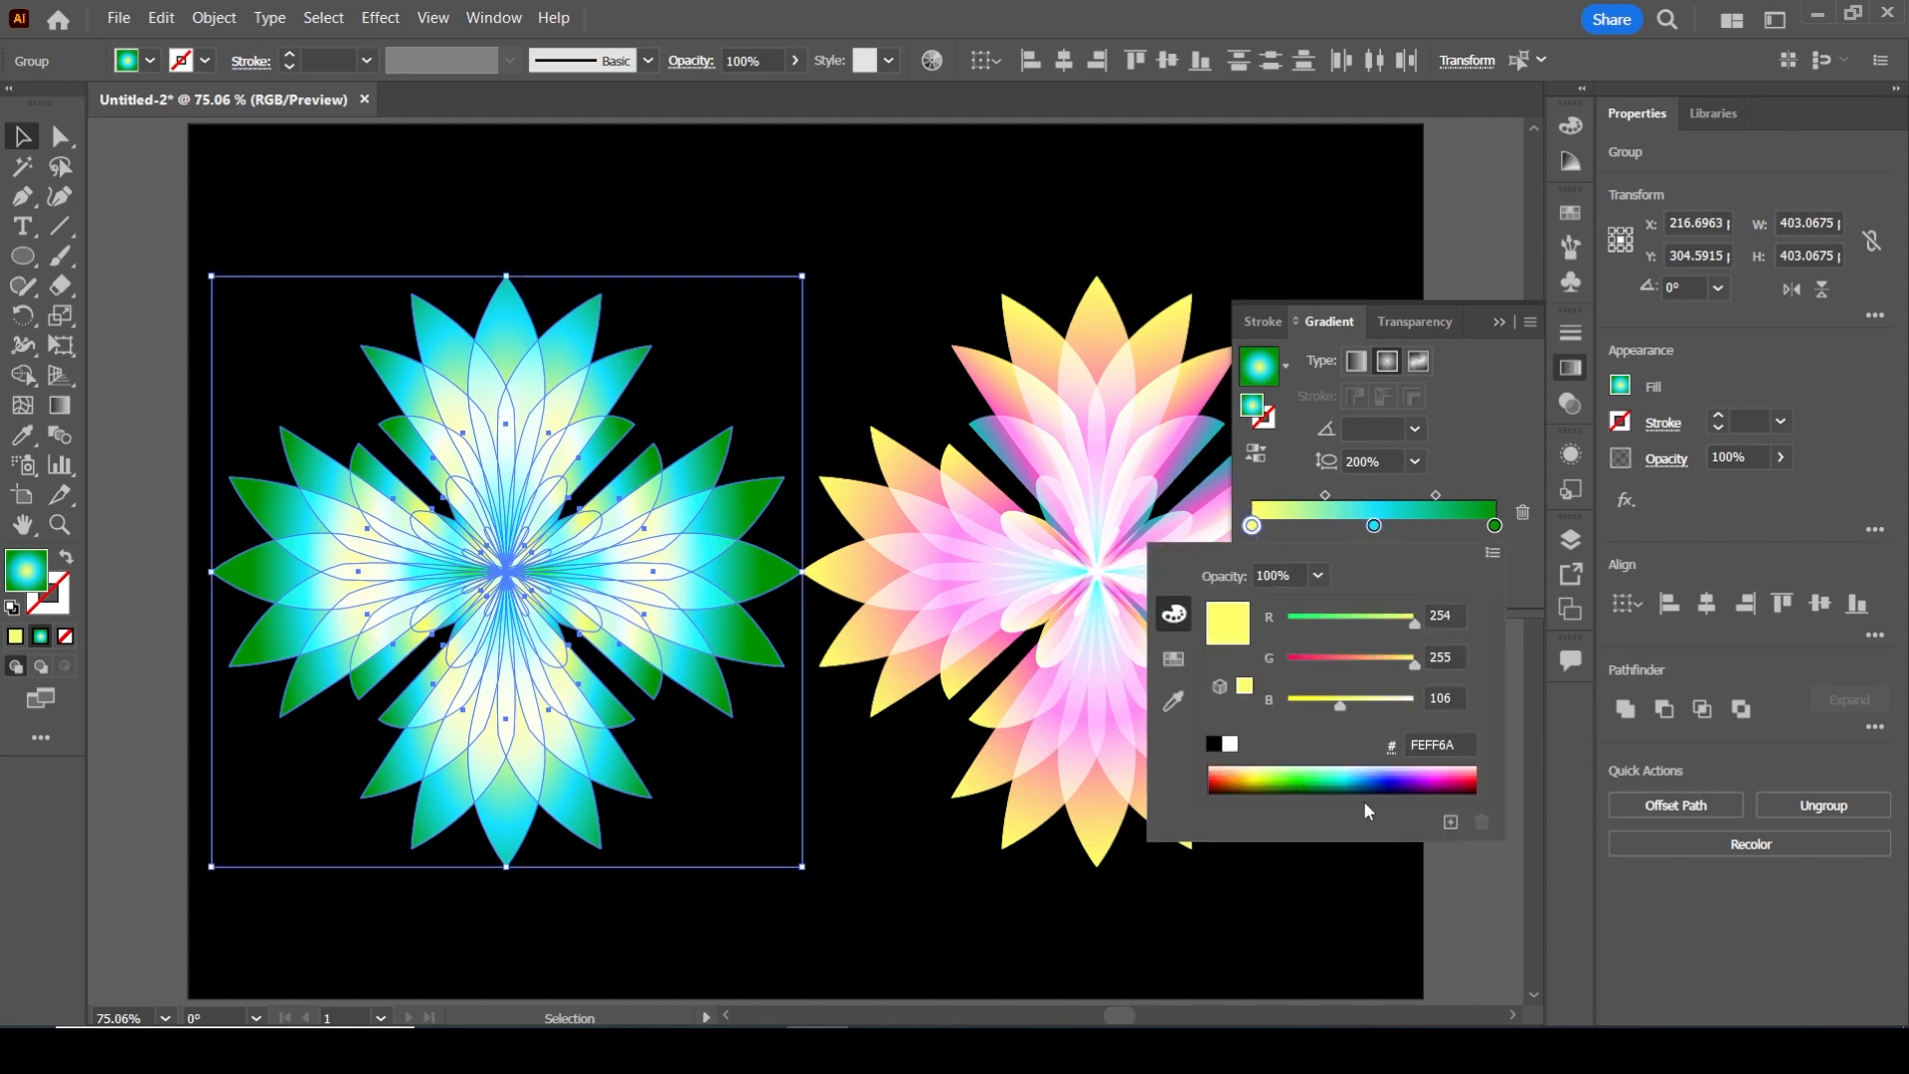
{"action": "left_click", "coordinate": [1257, 779]}
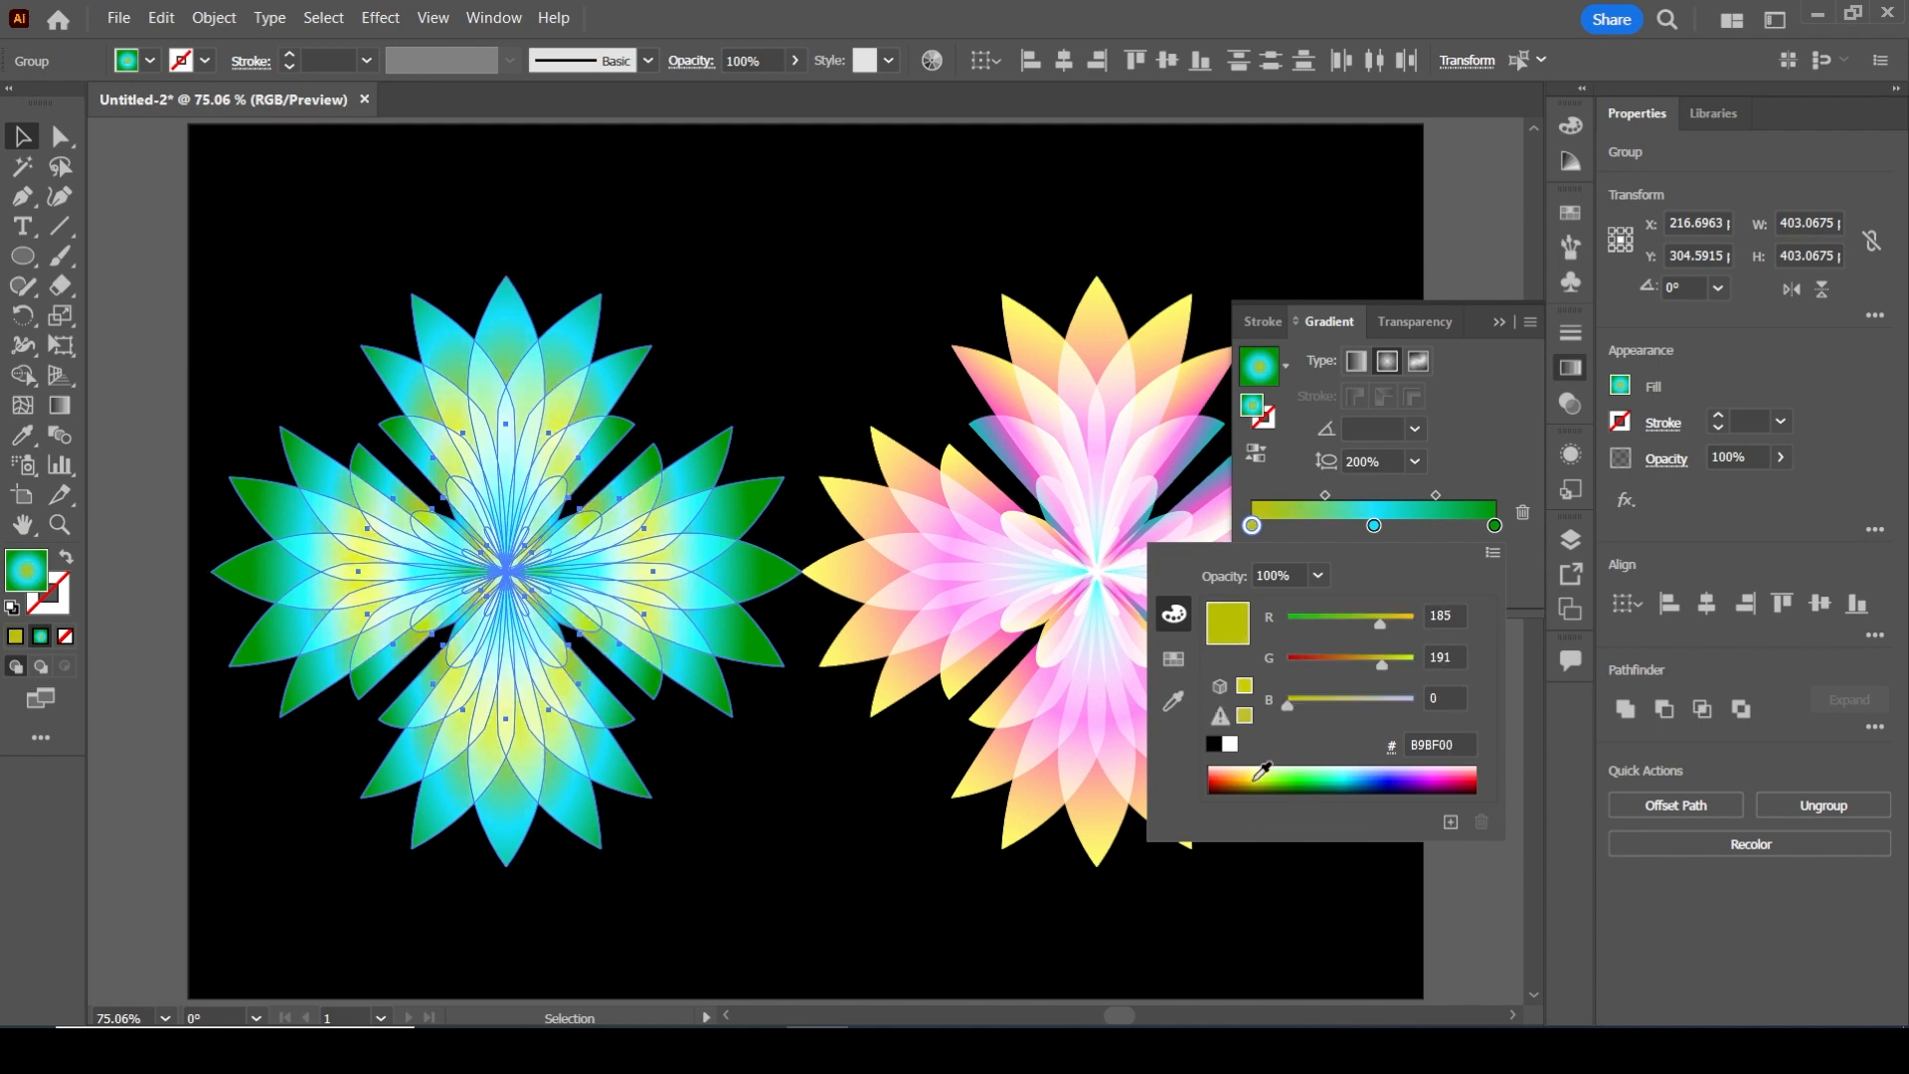
{"action": "left_click", "coordinate": [1500, 320]}
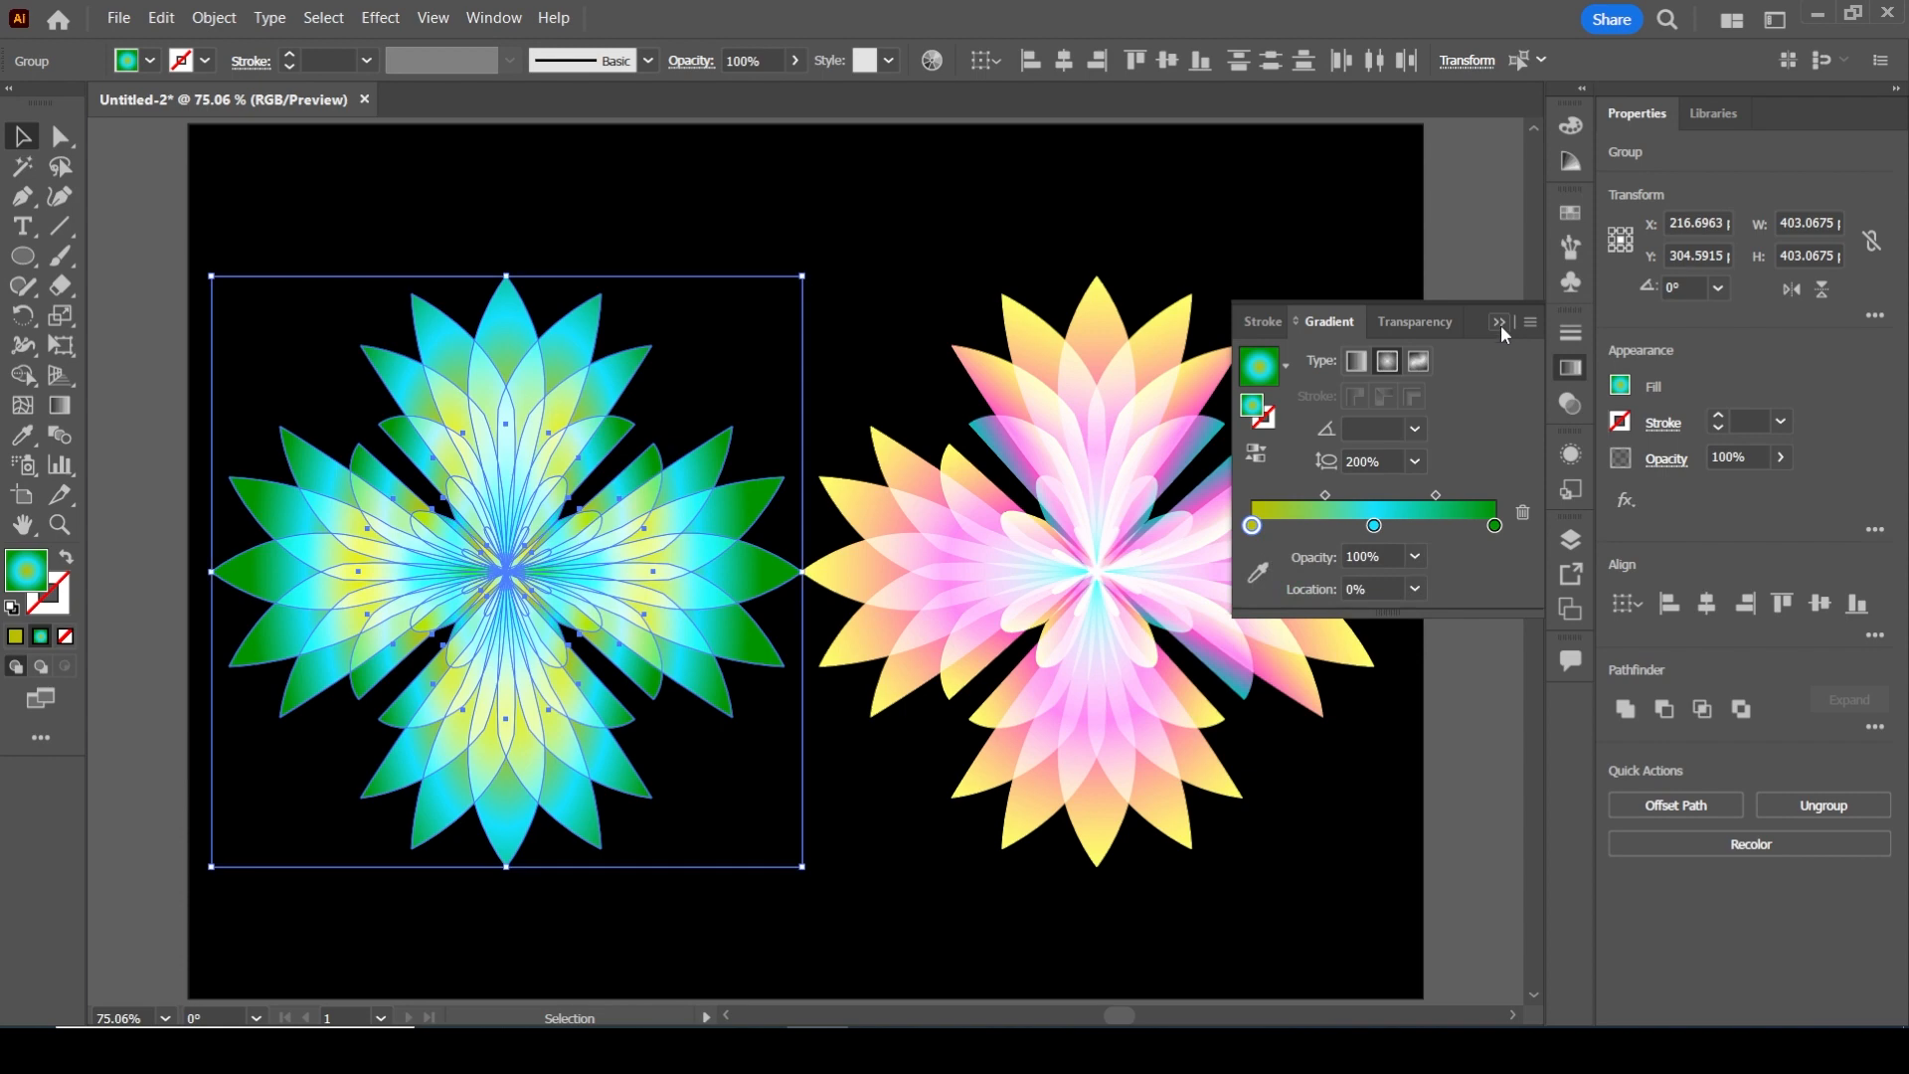
{"action": "left_click", "coordinate": [1500, 323]}
{"action": "left_click", "coordinate": [1473, 260]}
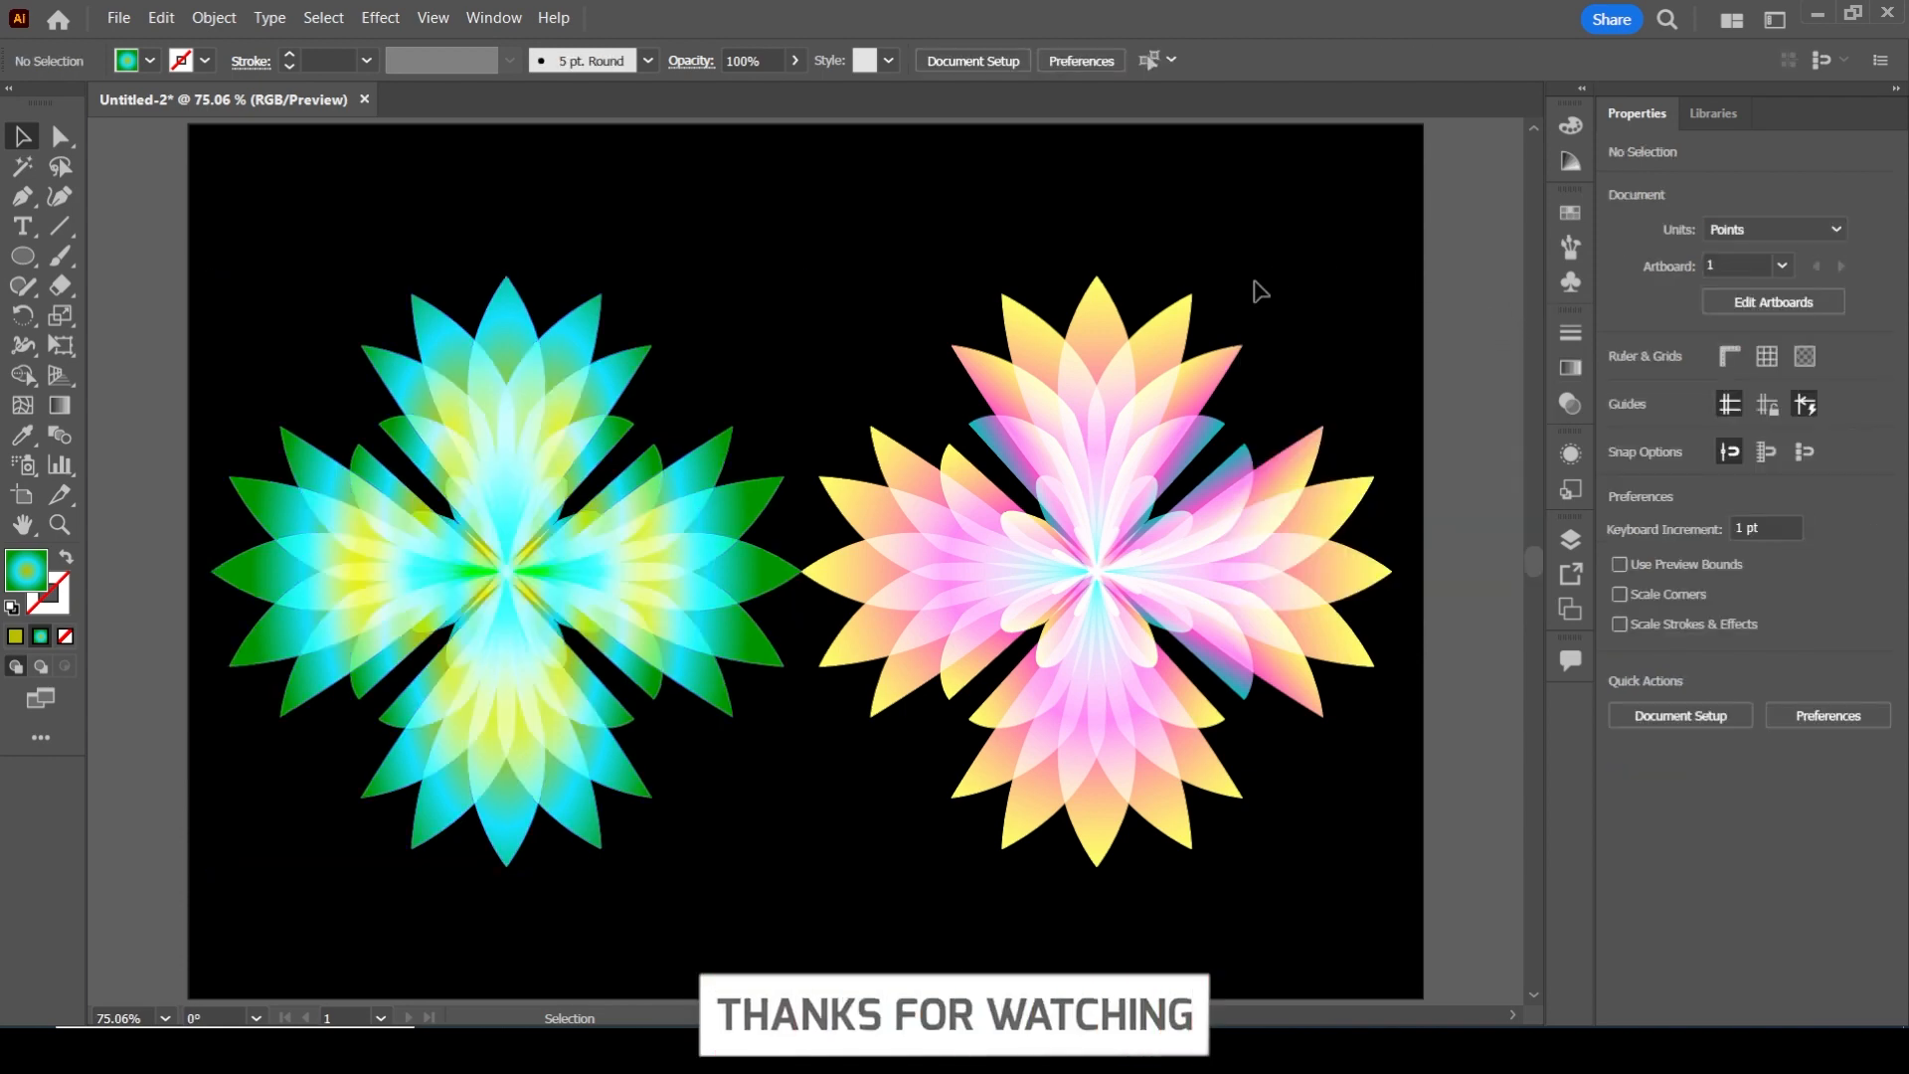